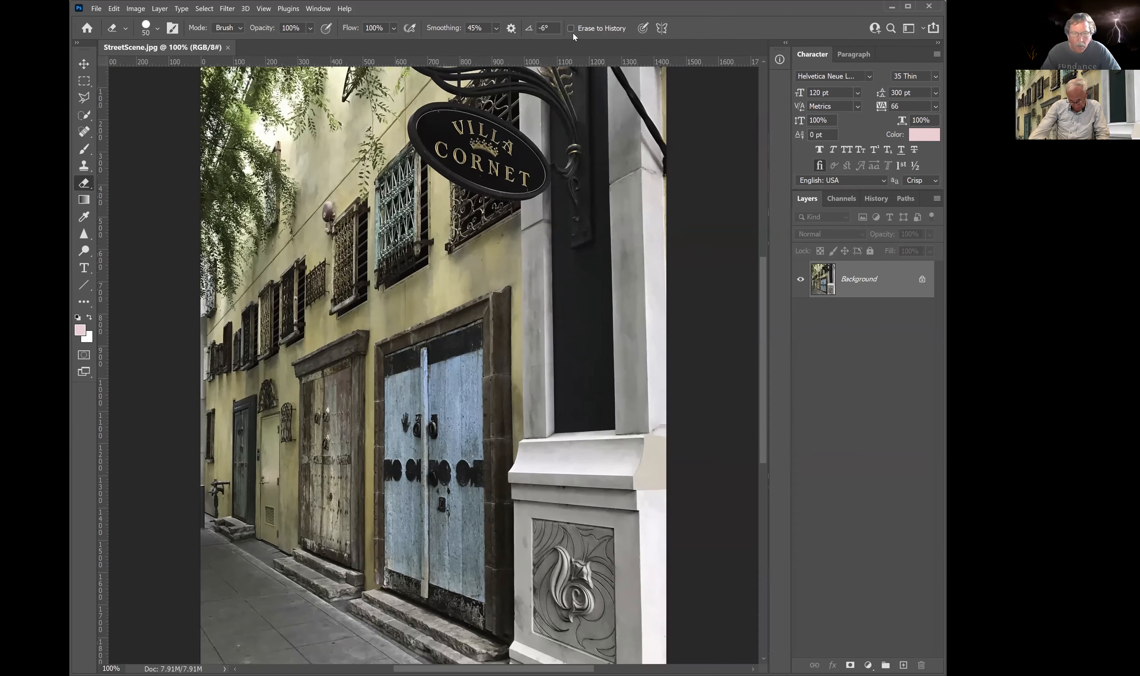
Apply a Camera Raw filter to StreetScene.jpg with the Color Mixer's Greens hue set to +24.
key(ctrl+minus)
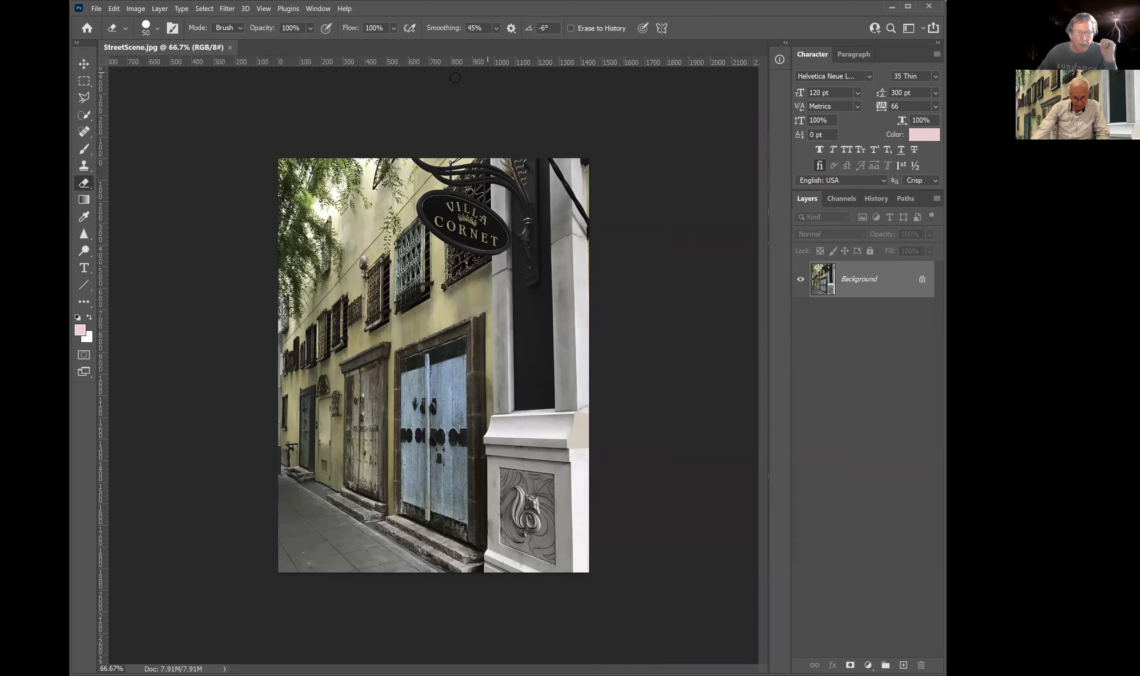
click(227, 9)
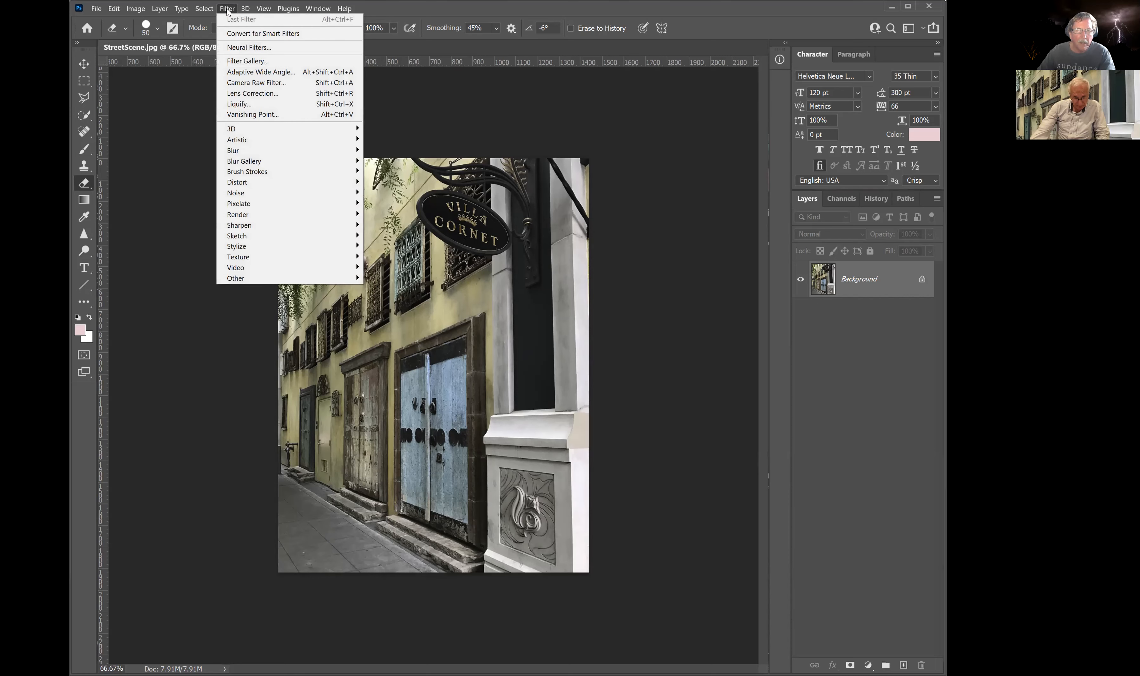
click(261, 84)
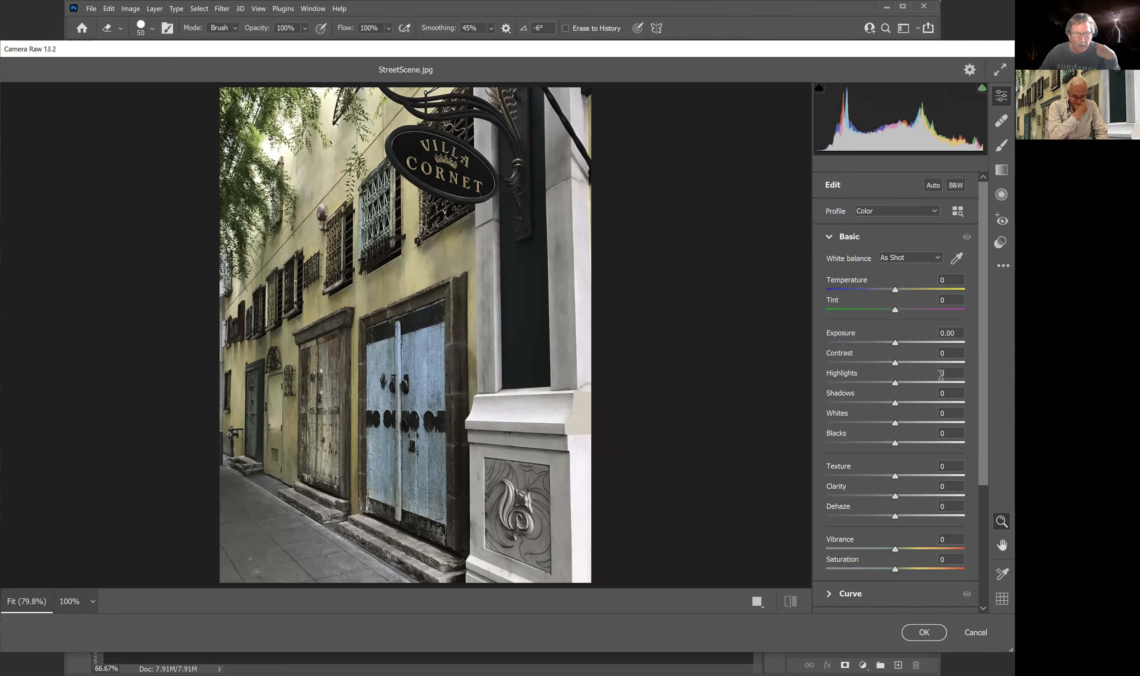
drag(983, 393, 979, 496)
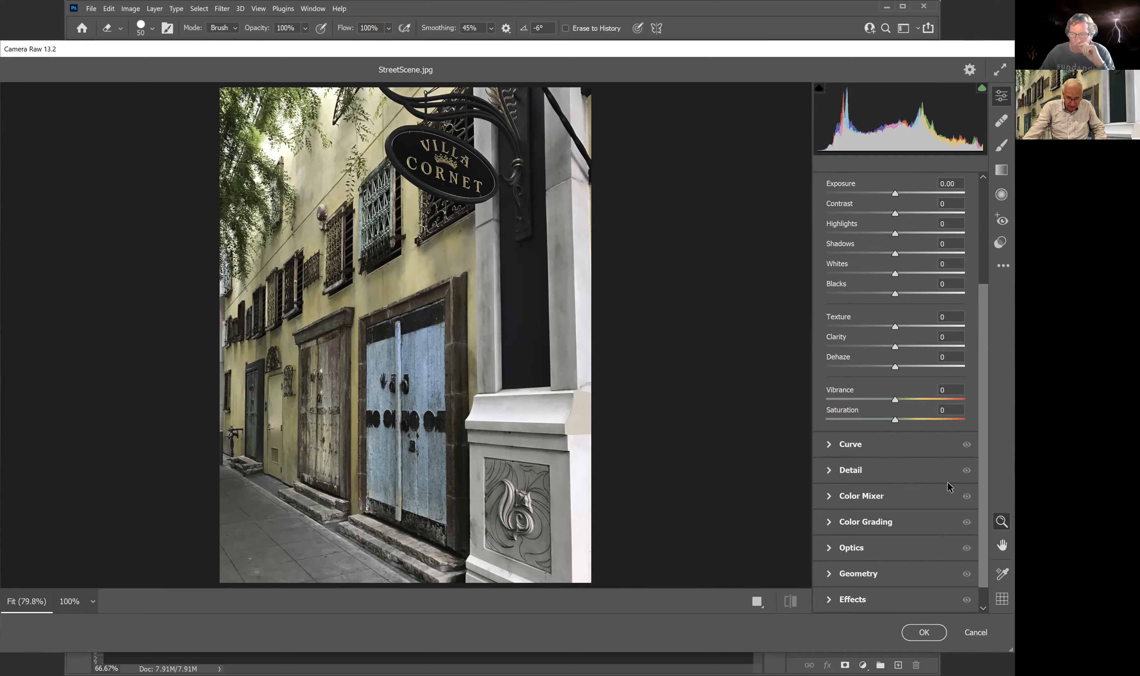
click(914, 493)
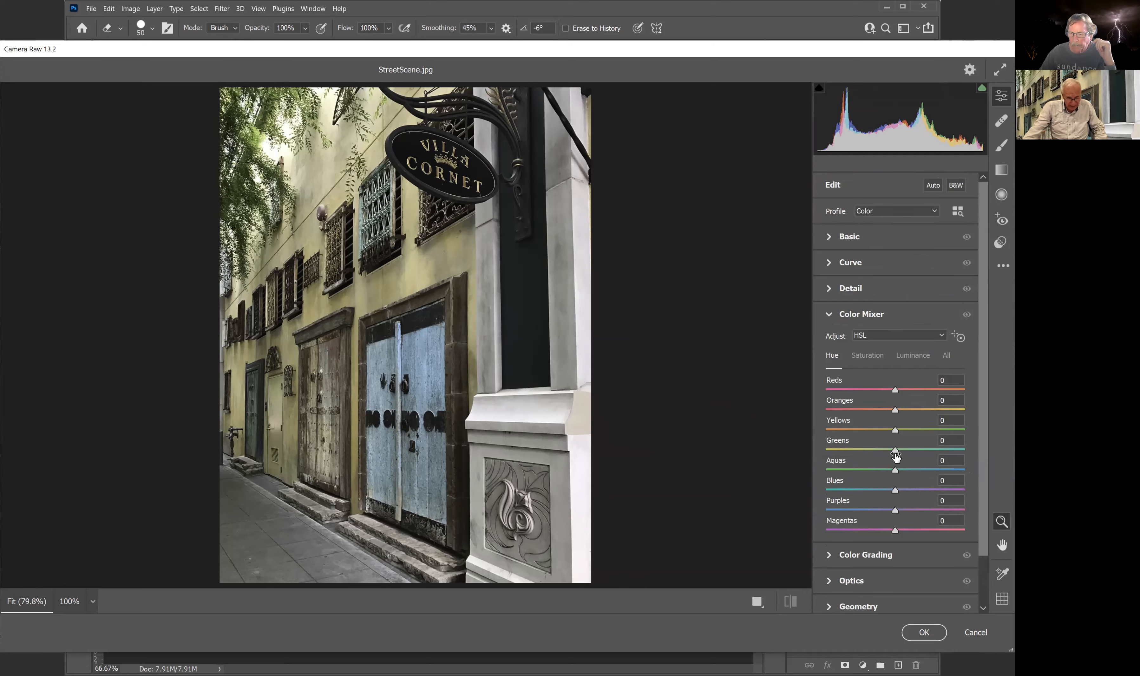
drag(895, 450, 904, 450)
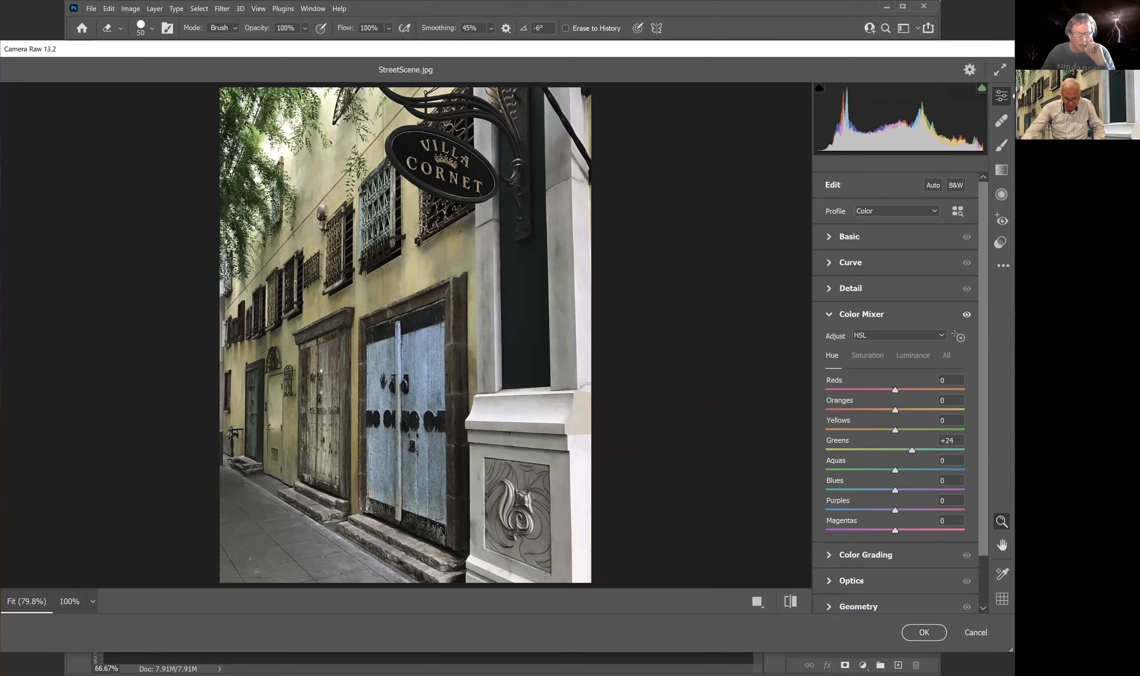
click(336, 674)
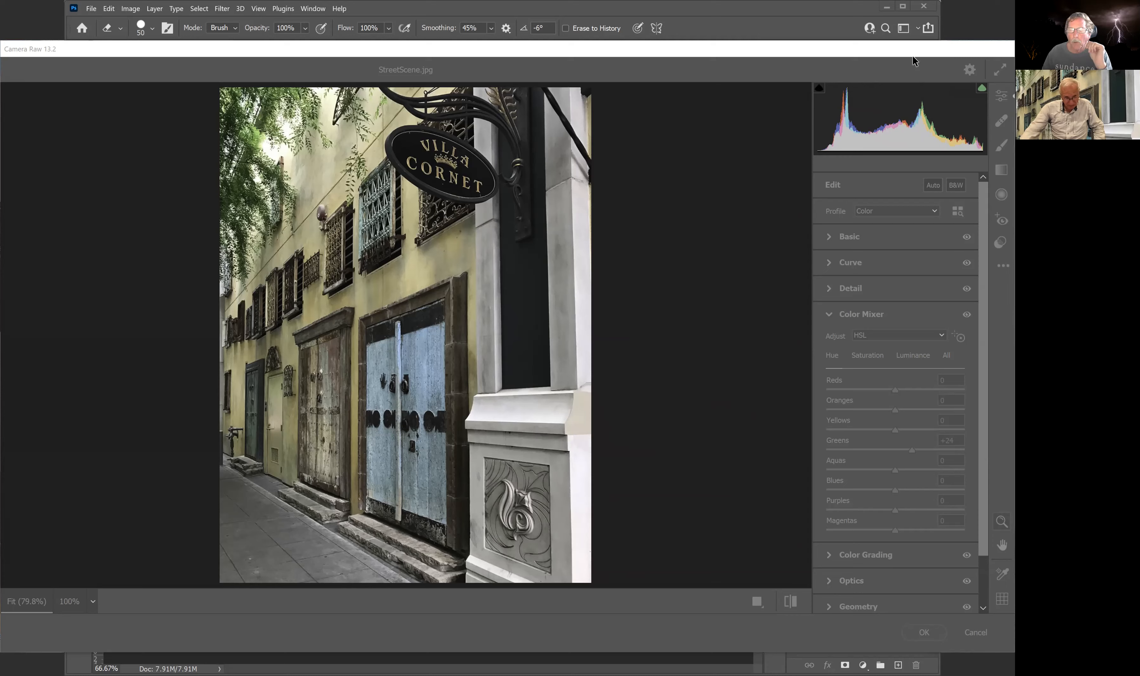
click(282, 164)
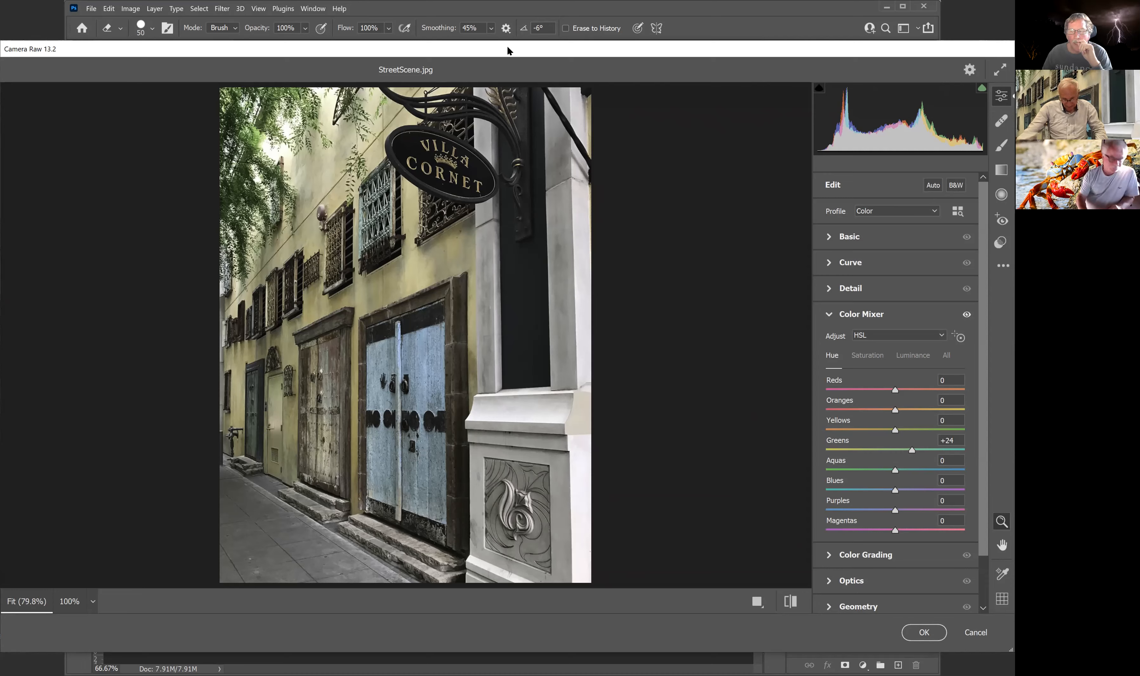
drag(507, 50, 533, 54)
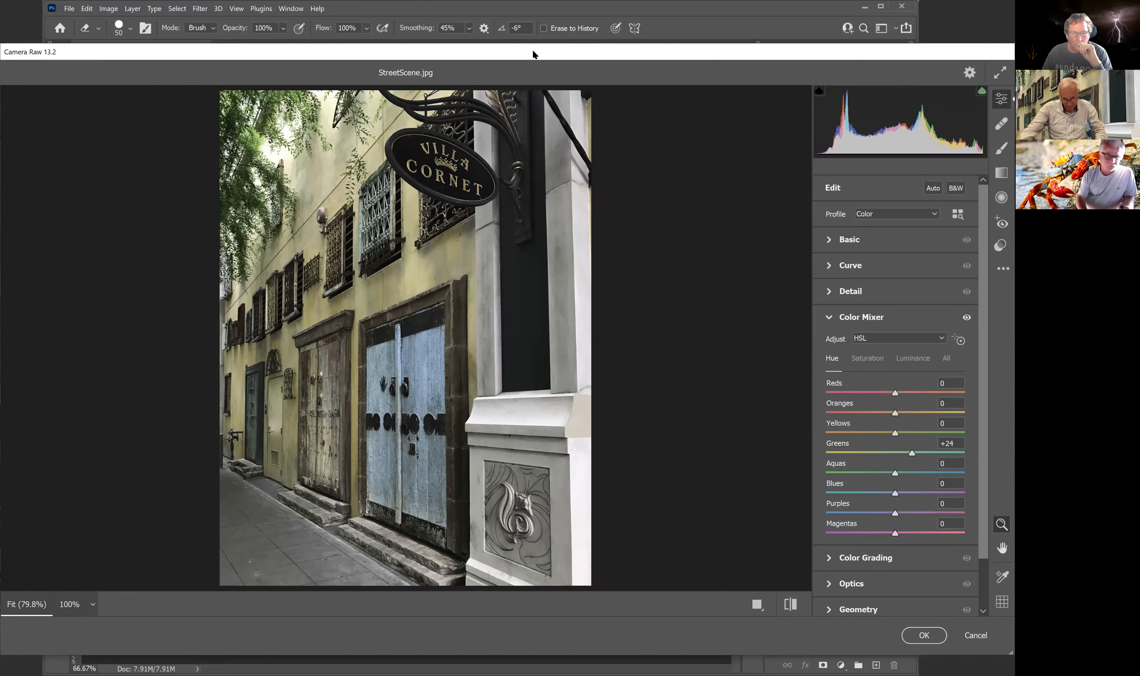
click(924, 636)
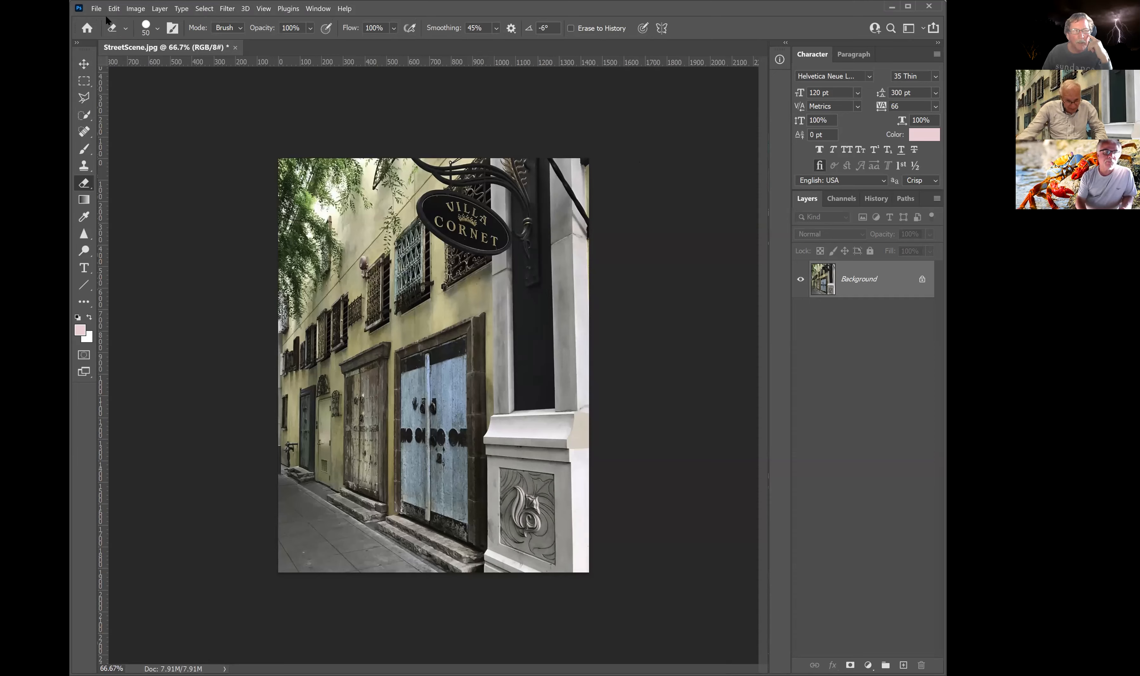
Open StreetScene2.jpg from the PSDgroup folder inside the PhotoClub folder on the Desktop.
click(96, 8)
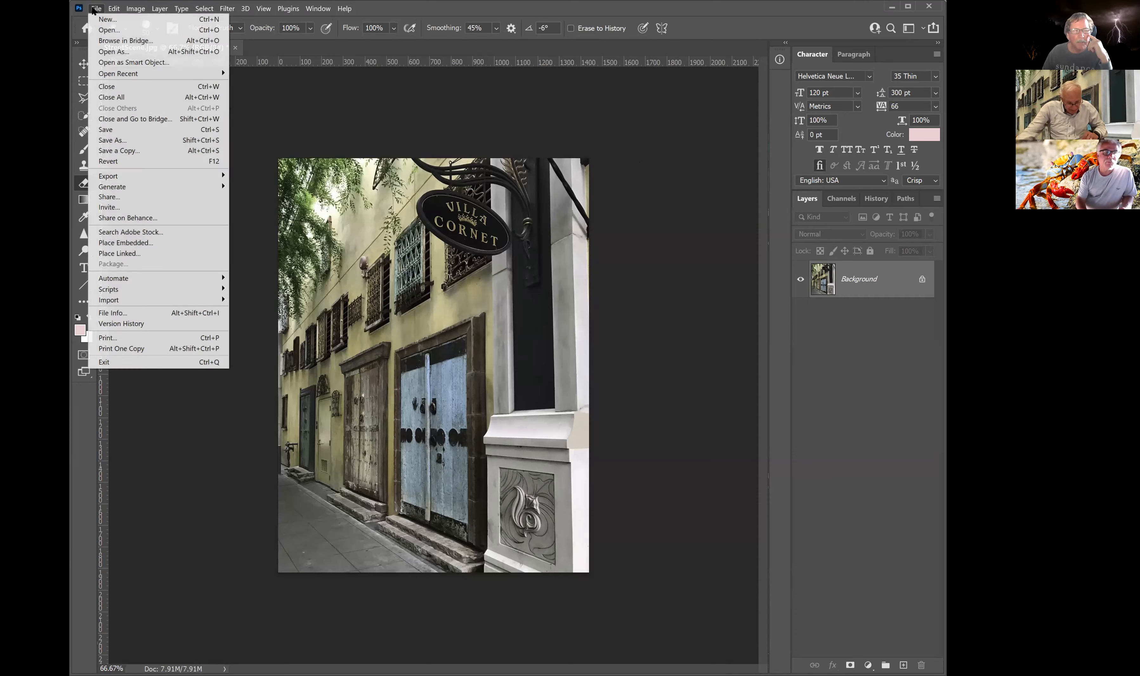
click(109, 31)
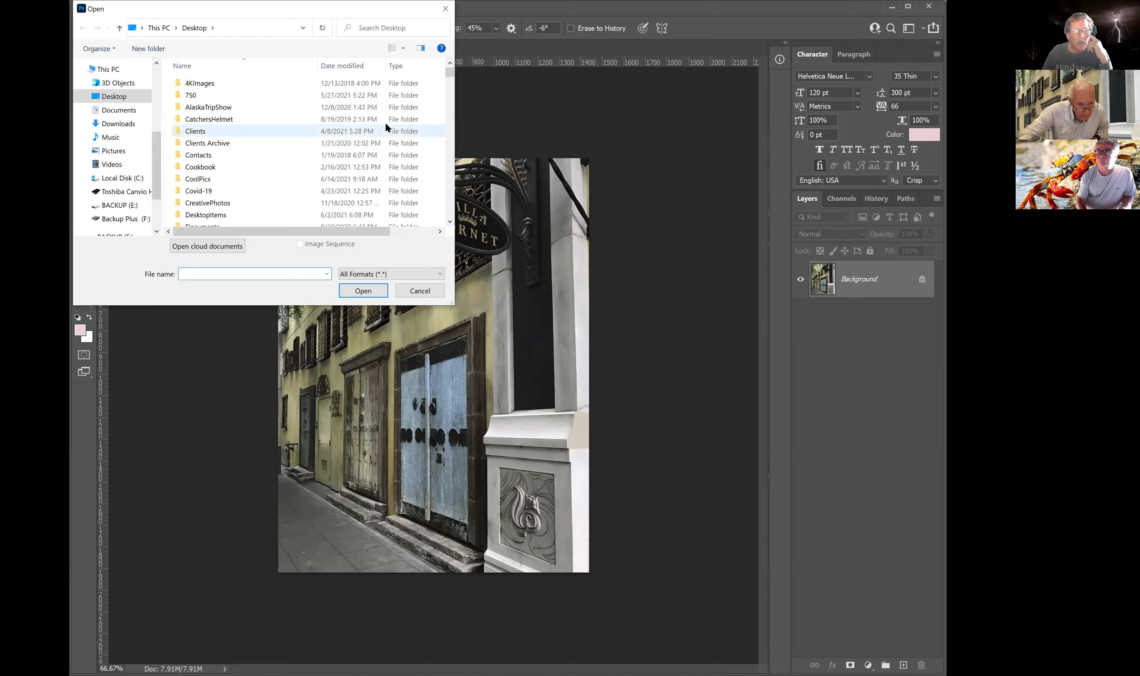
drag(450, 73, 450, 102)
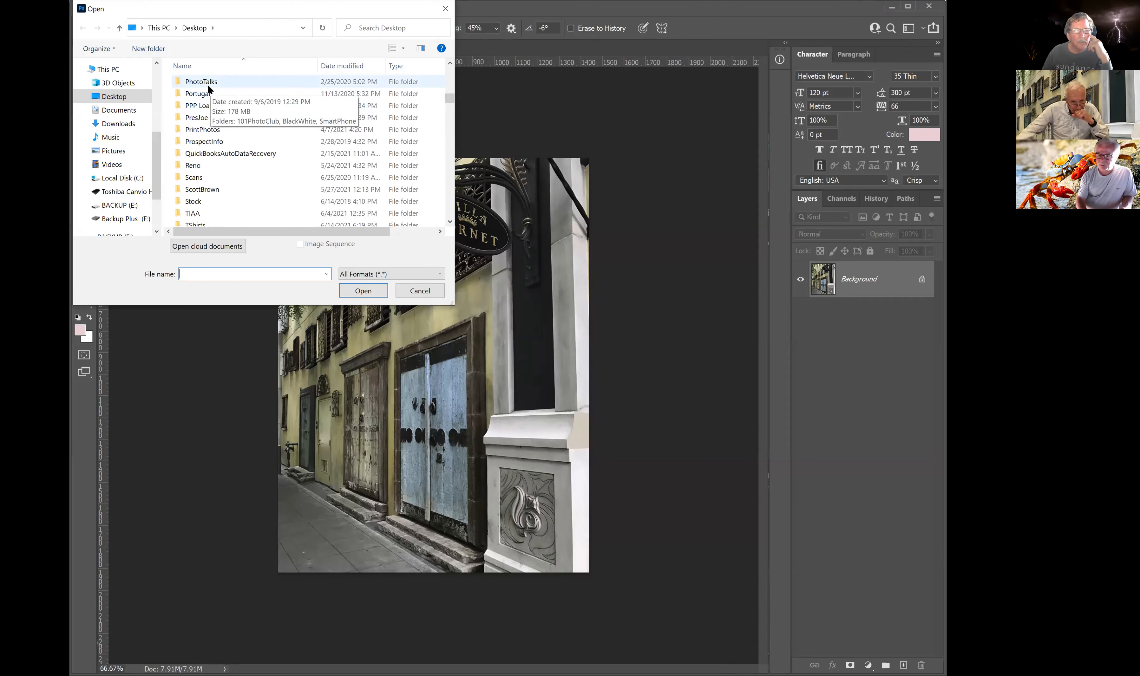
scroll(209, 91, up, 1)
double_click(208, 102)
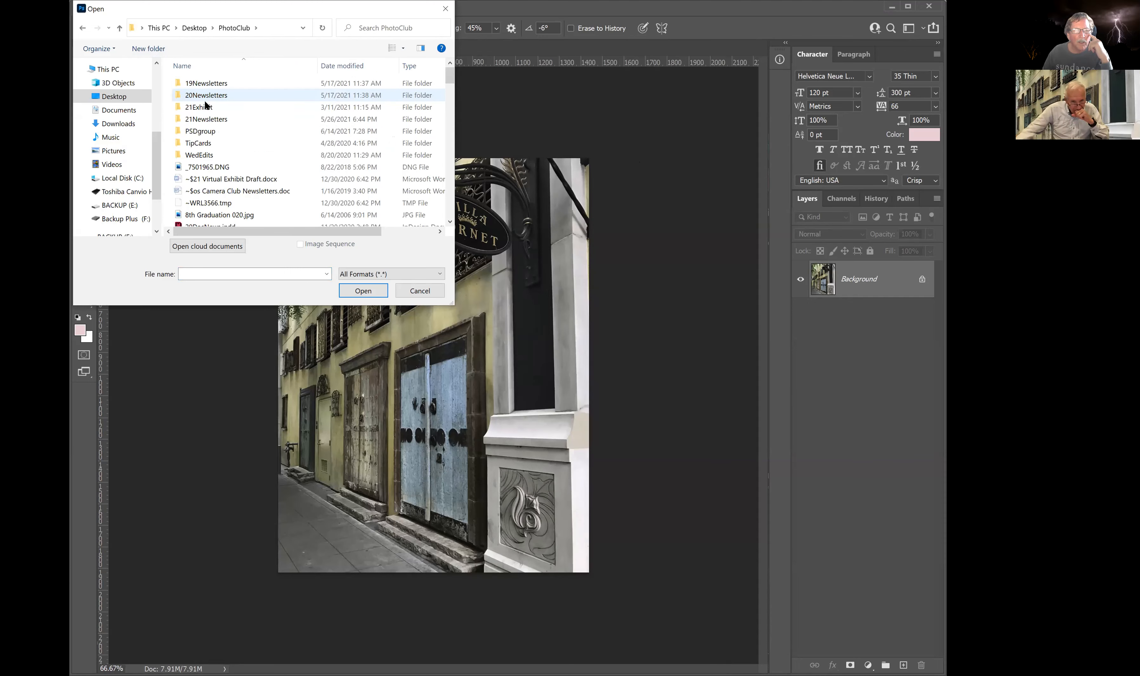
double_click(200, 127)
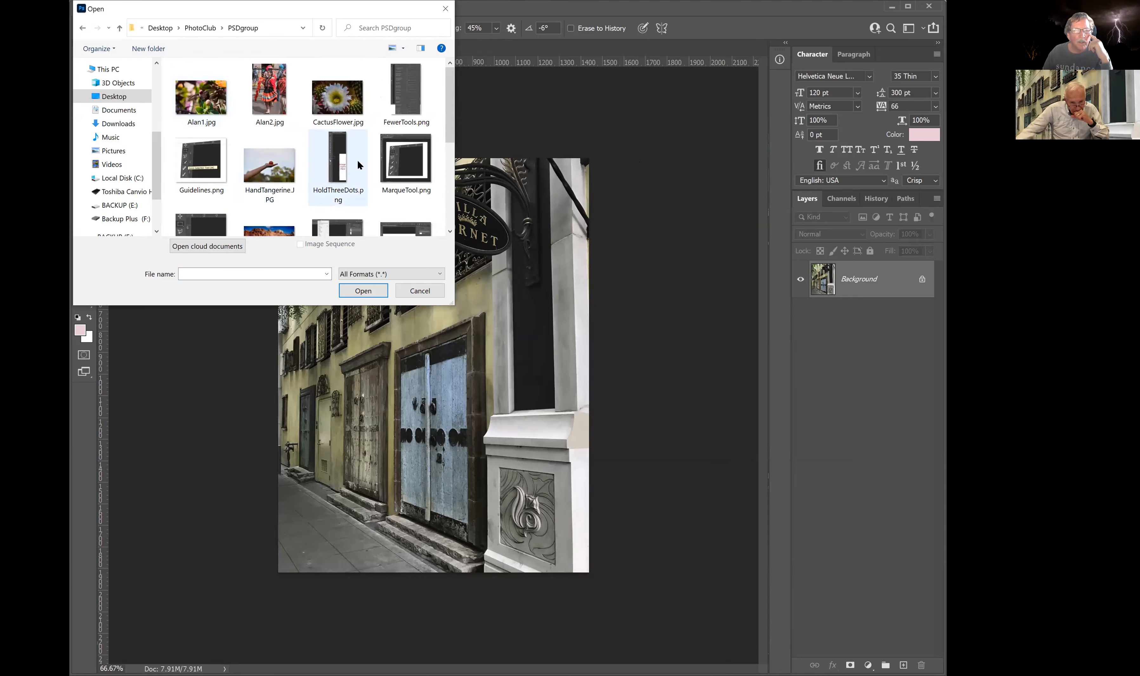
scroll(358, 160, down, 5)
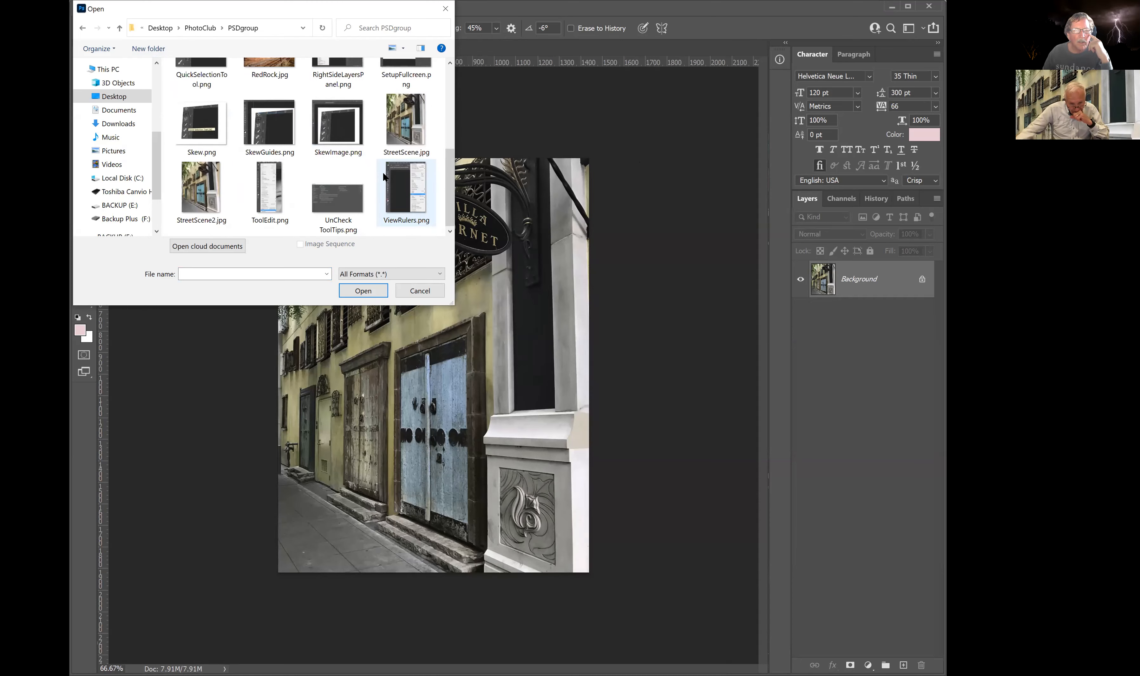
click(200, 177)
double_click(200, 178)
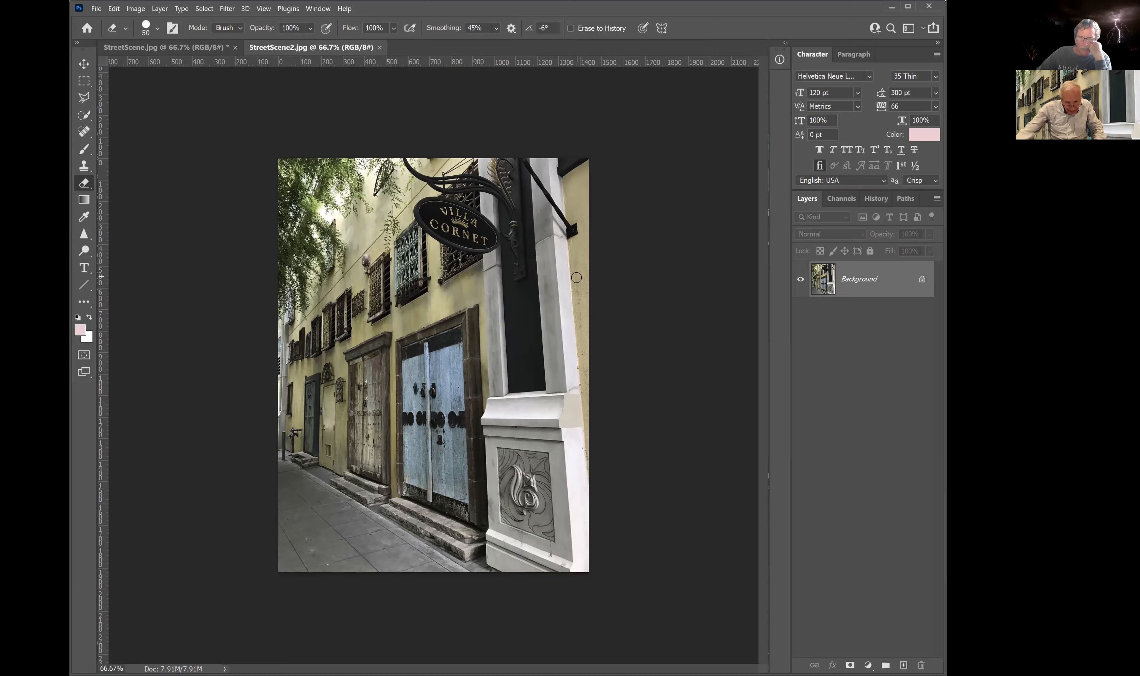
Widen the canvas of StreetScene.jpg to 1540 pixels, extending it equally on both sides.
click(83, 64)
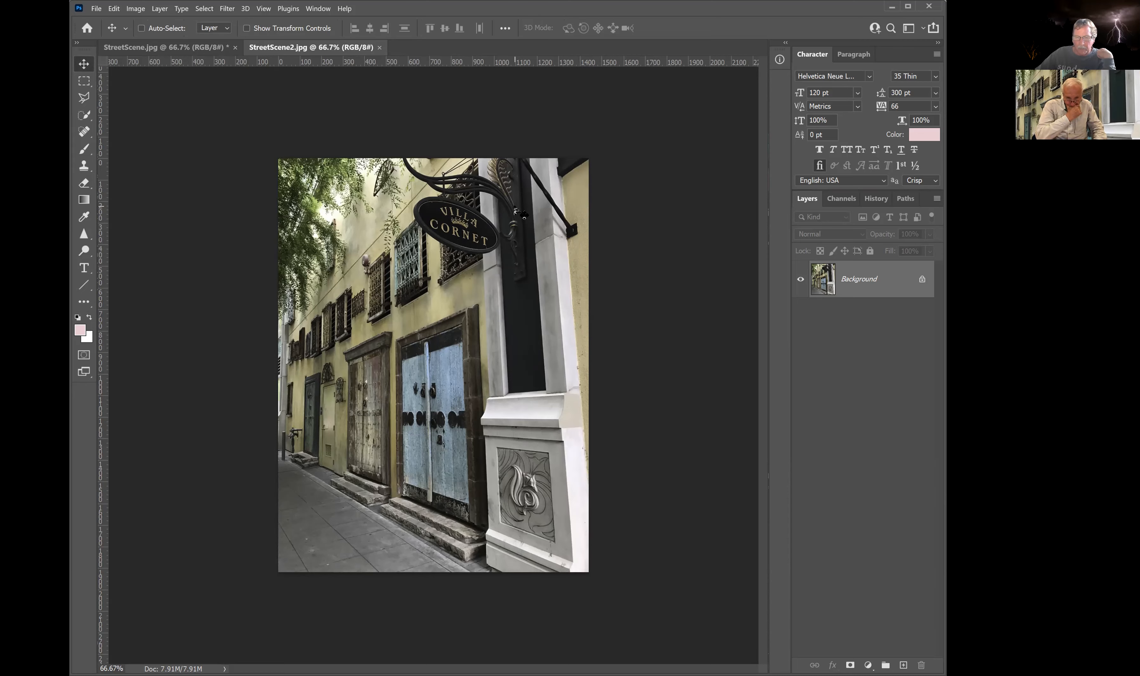
click(156, 52)
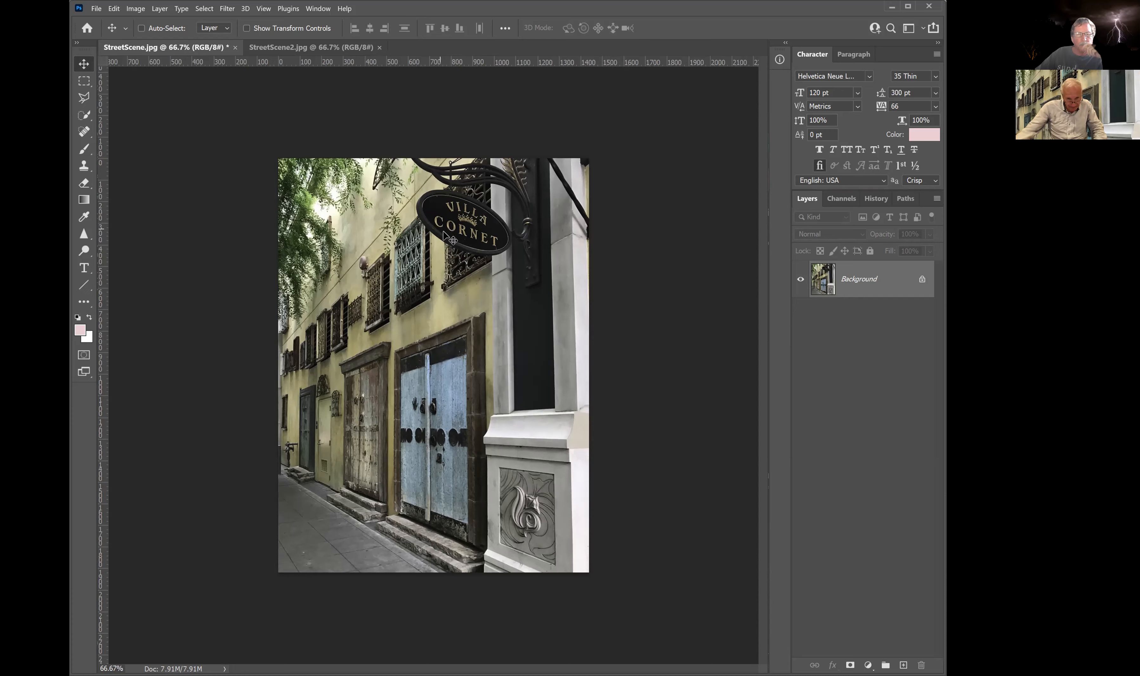
click(137, 9)
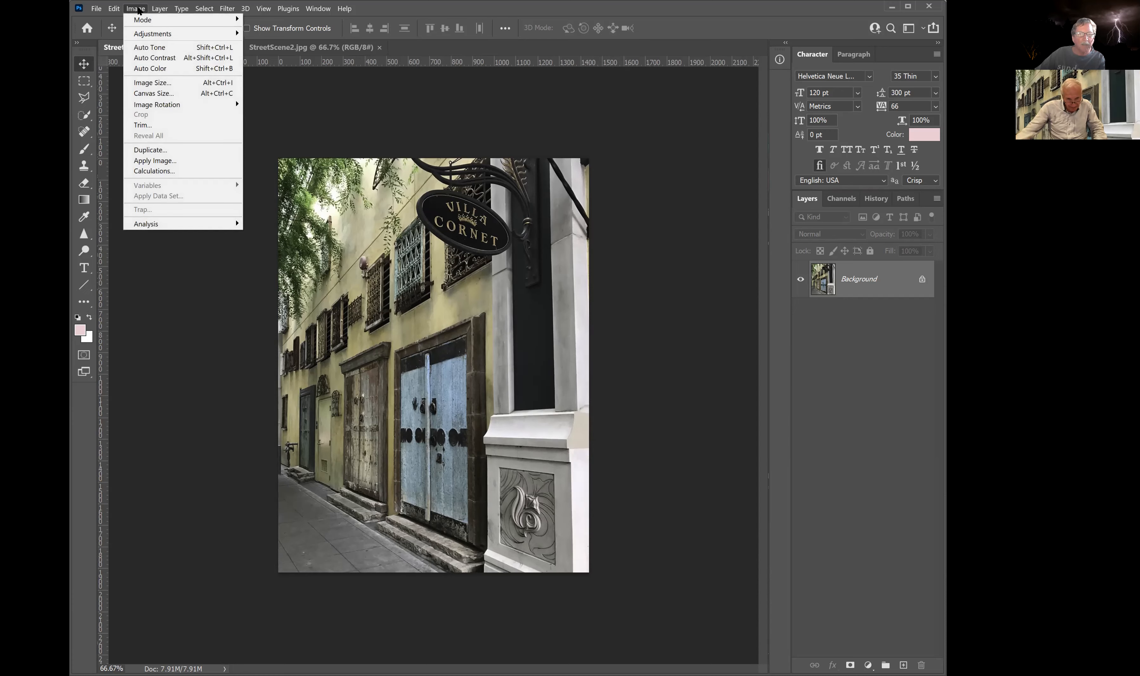
mouse_move(142, 22)
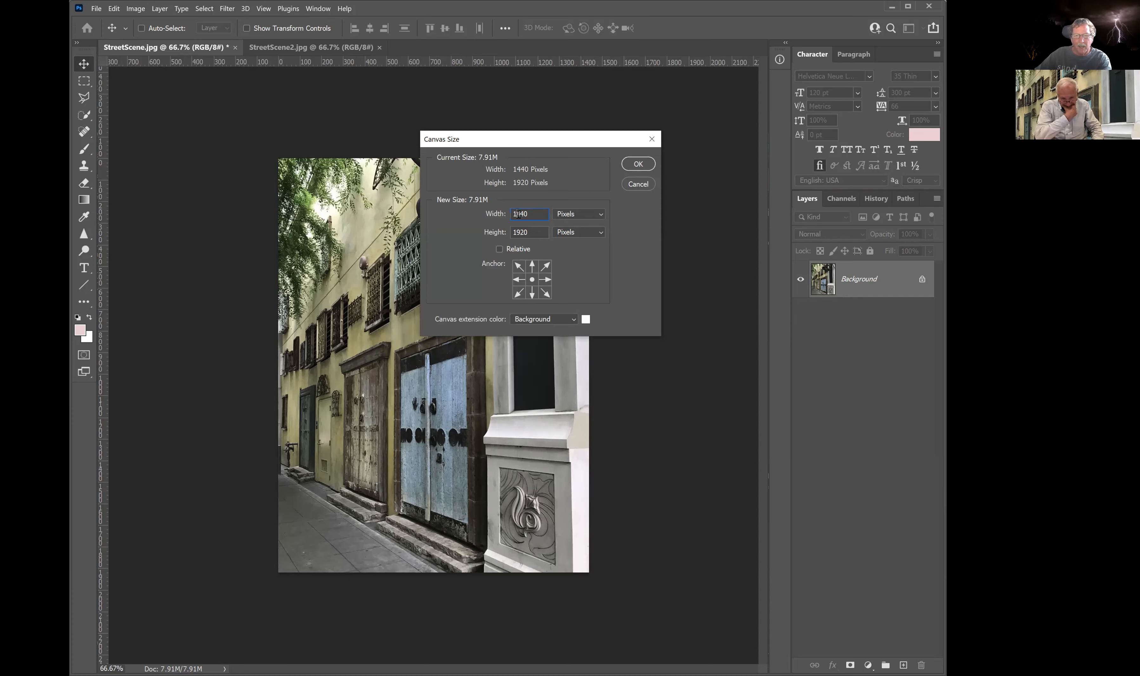
text(5)
click(637, 165)
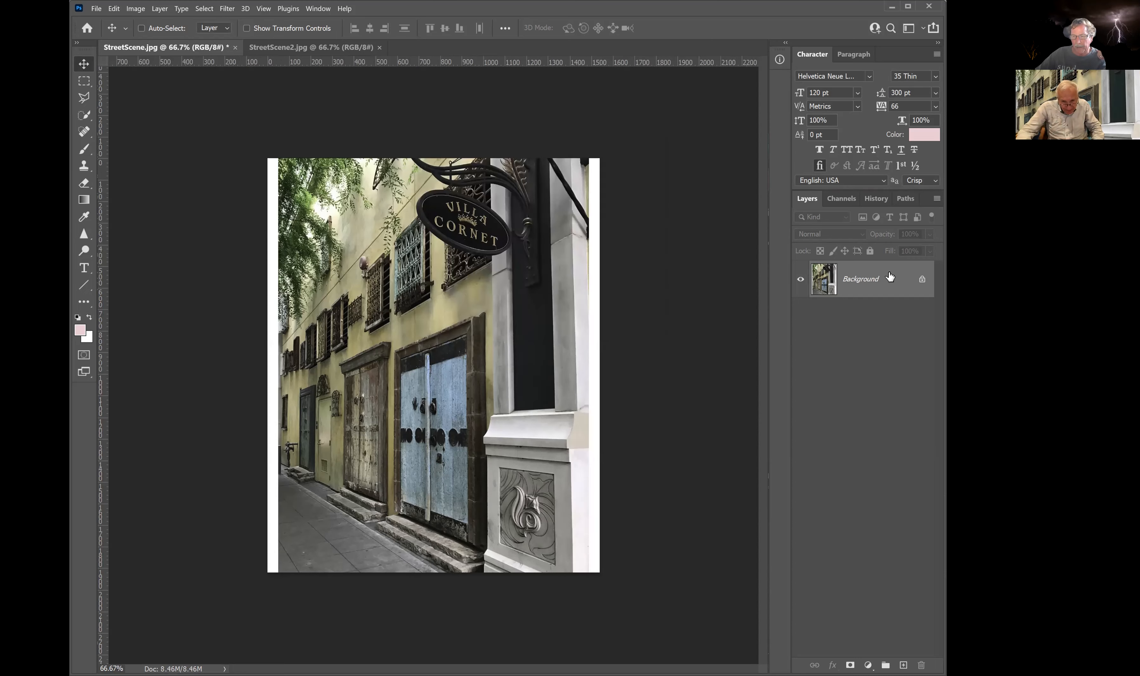
Duplicate the Background layer and move the copy left to cover the white strip at the canvas's left edge.
click(458, 296)
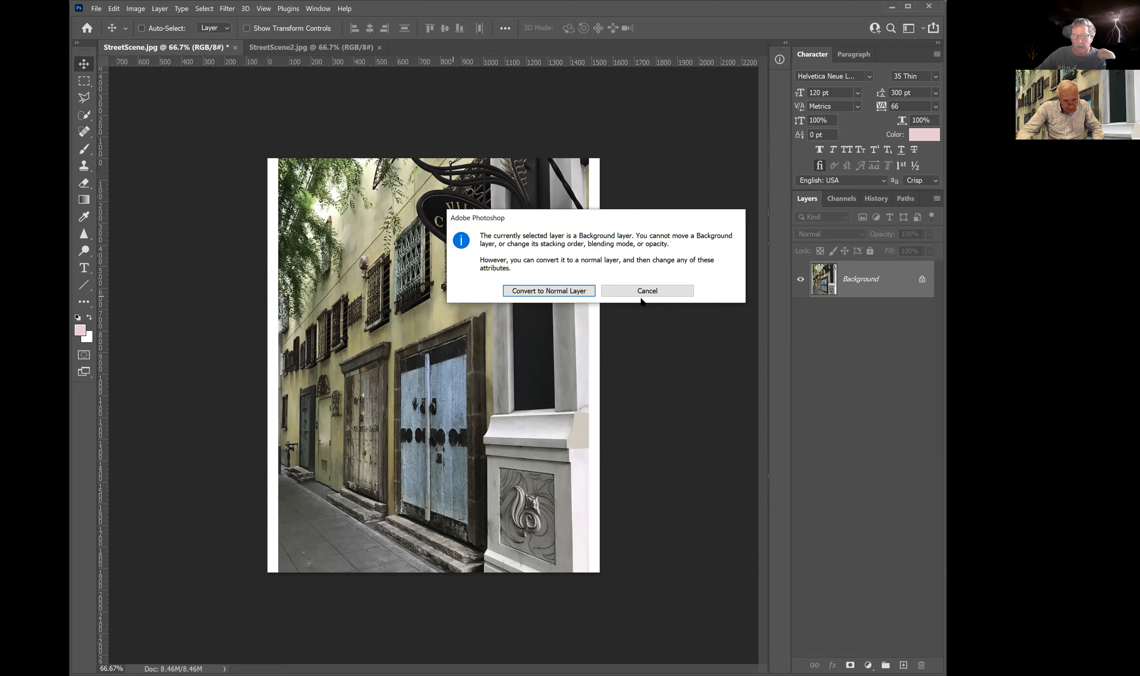
click(637, 290)
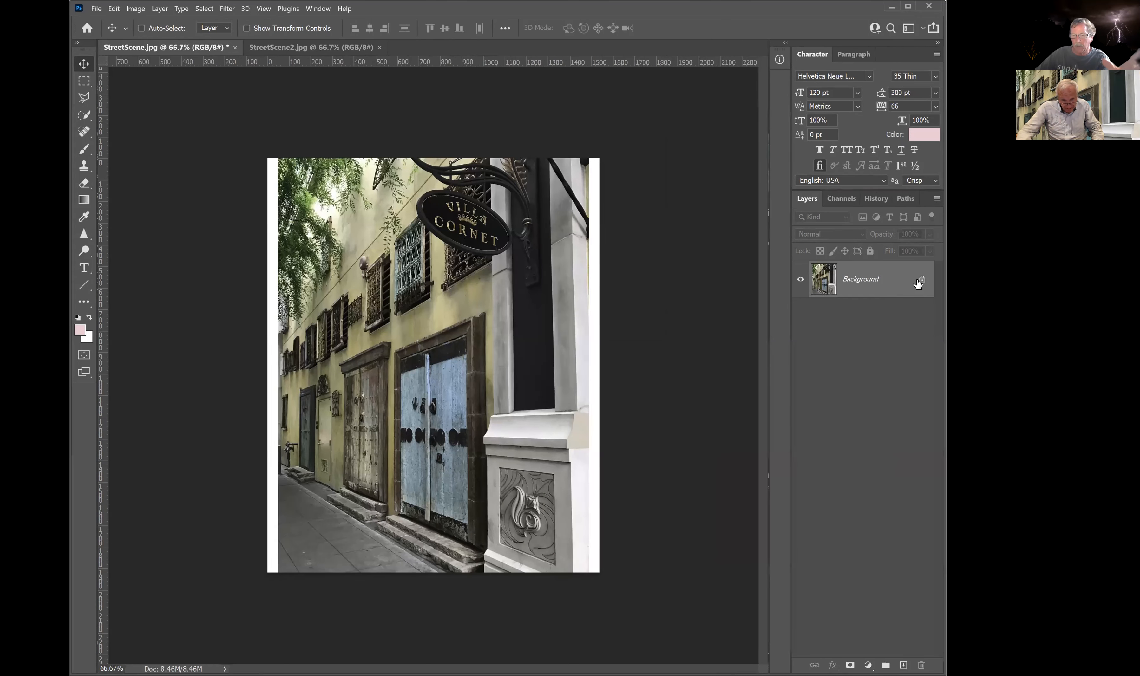
right_click(891, 280)
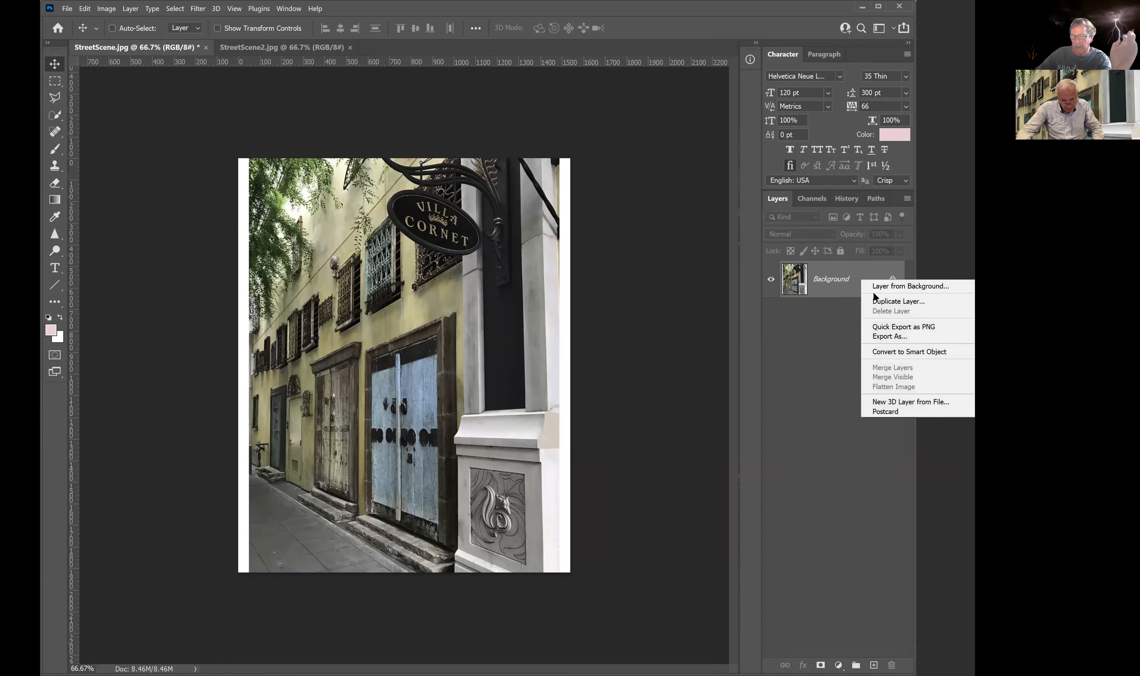
click(884, 303)
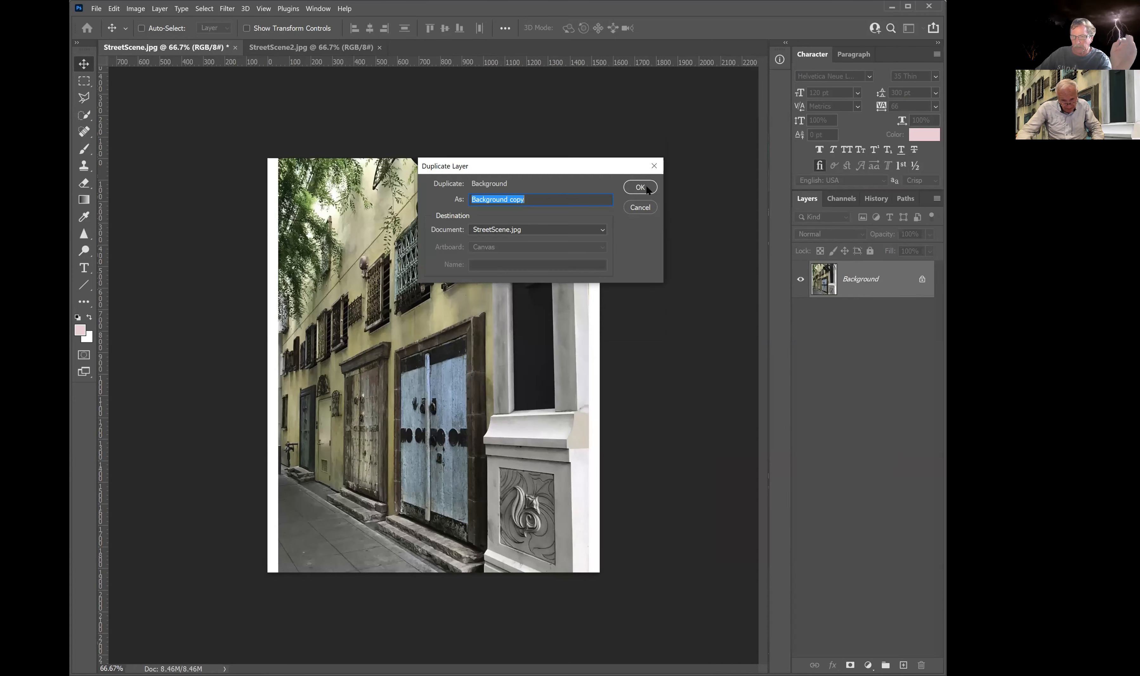
click(640, 186)
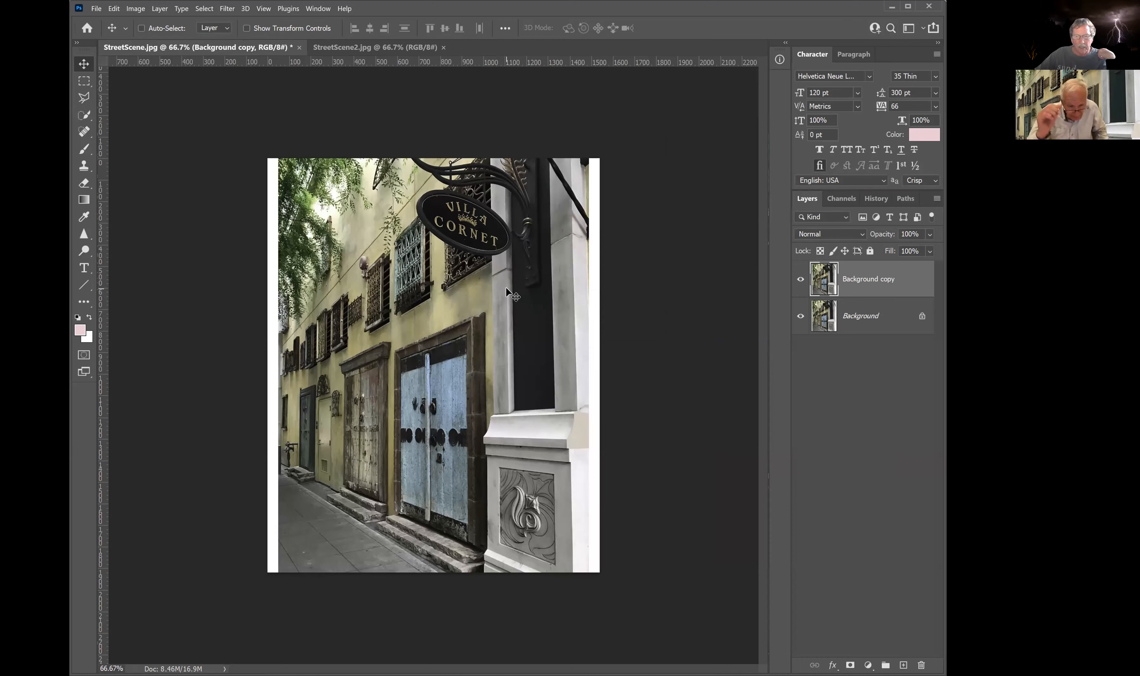
drag(506, 292, 498, 291)
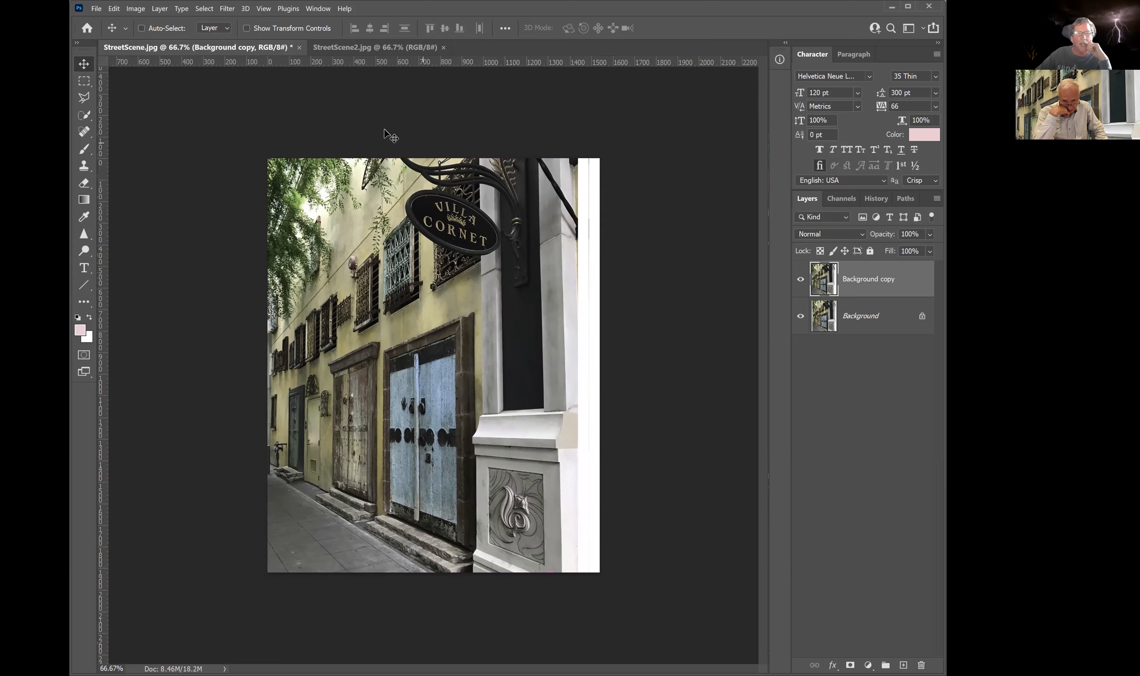
Float StreetScene2.jpg in its own window beside StreetScene.jpg so both images are visible.
click(379, 51)
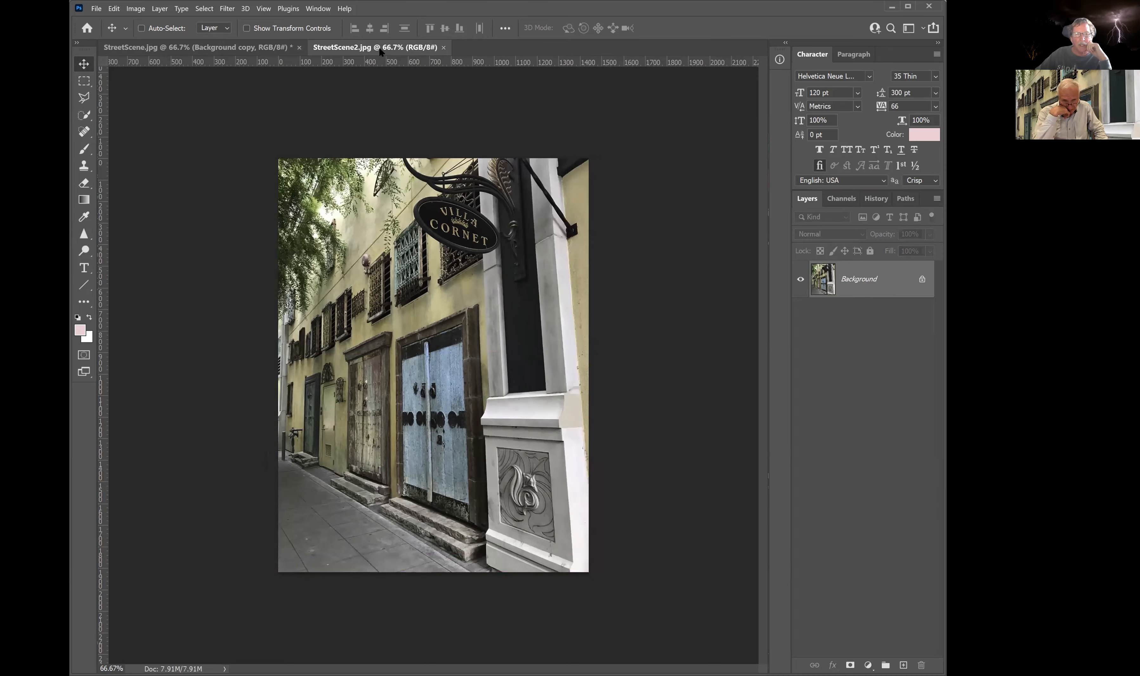
click(246, 48)
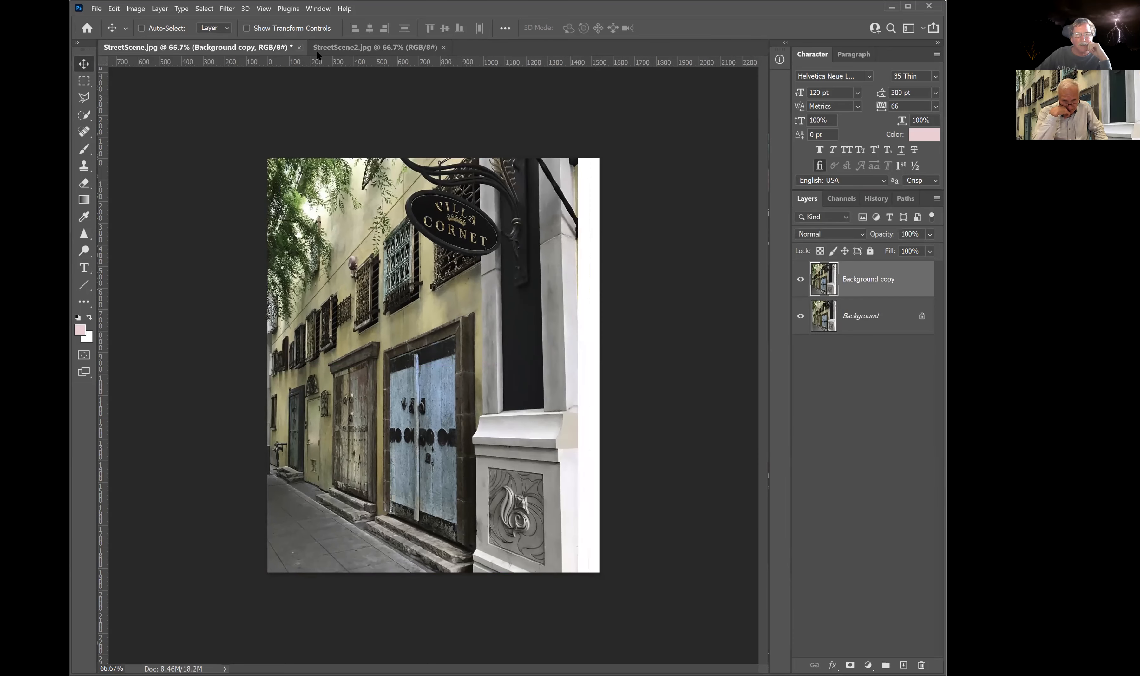
drag(358, 52, 78, 309)
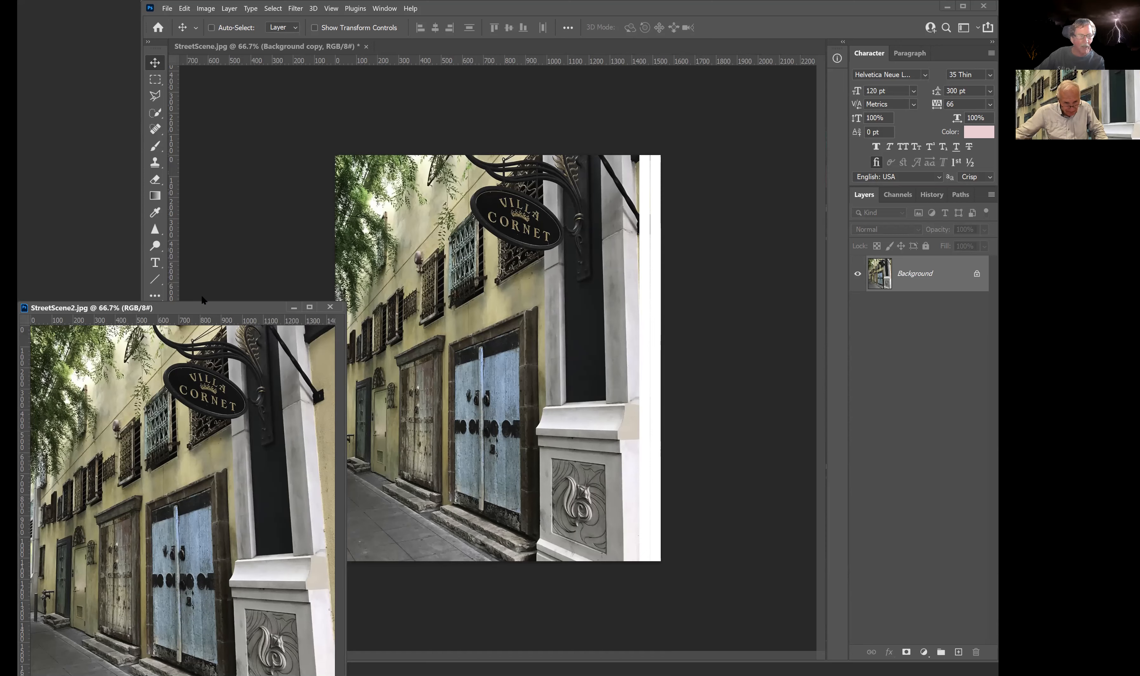
Use the Clone Stamp to copy the yellow wall from StreetScene2.jpg onto the upper end of StreetScene.jpg's blank right strip.
click(157, 163)
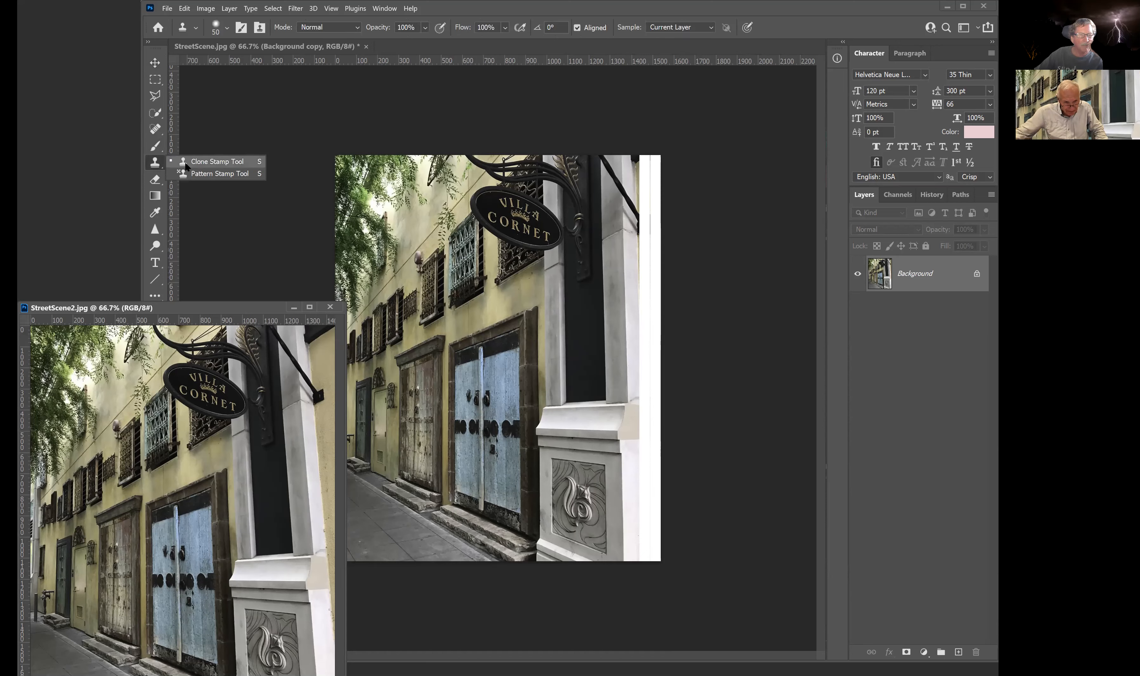
click(196, 166)
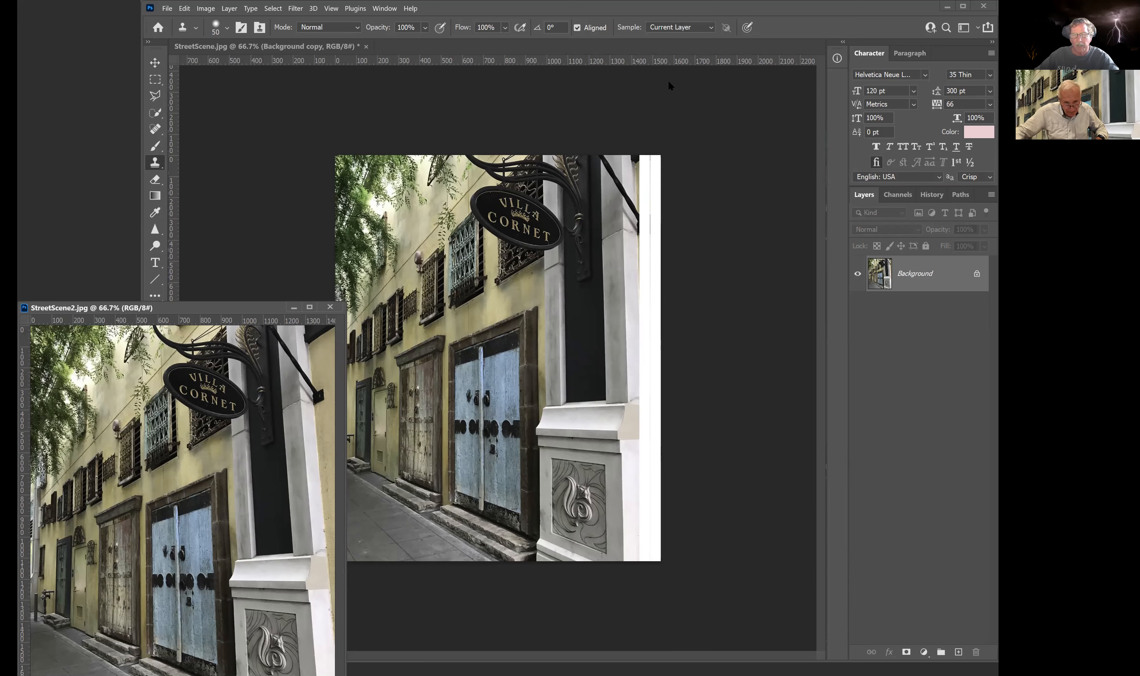
click(670, 60)
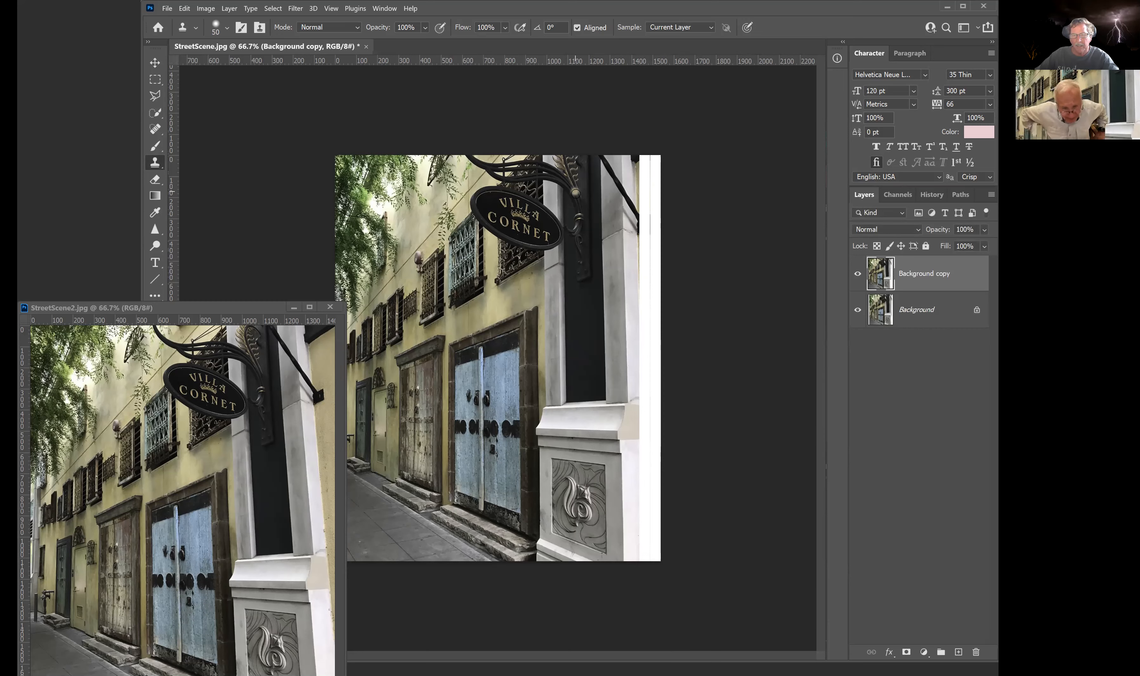
click(266, 318)
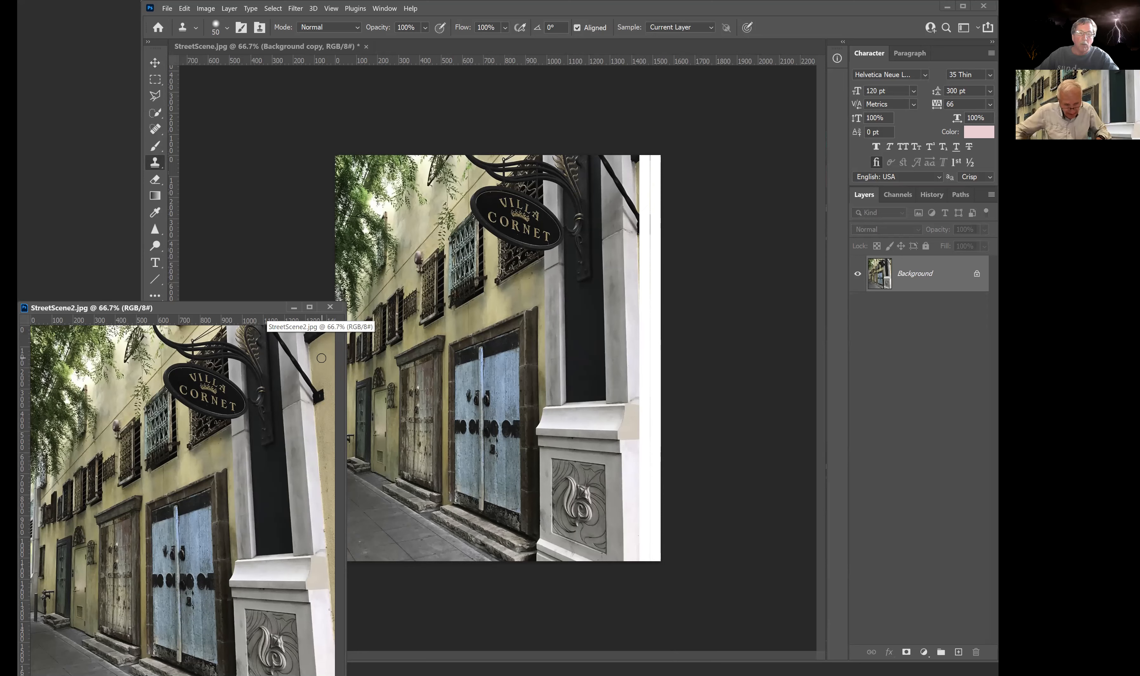
click(156, 63)
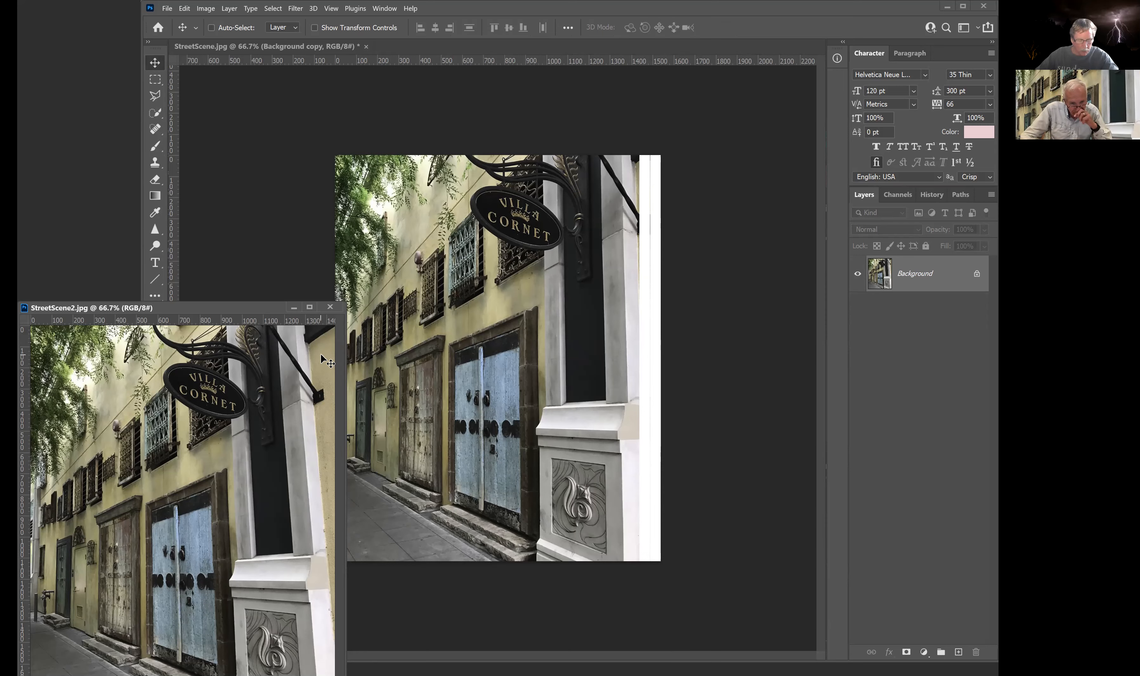
click(155, 163)
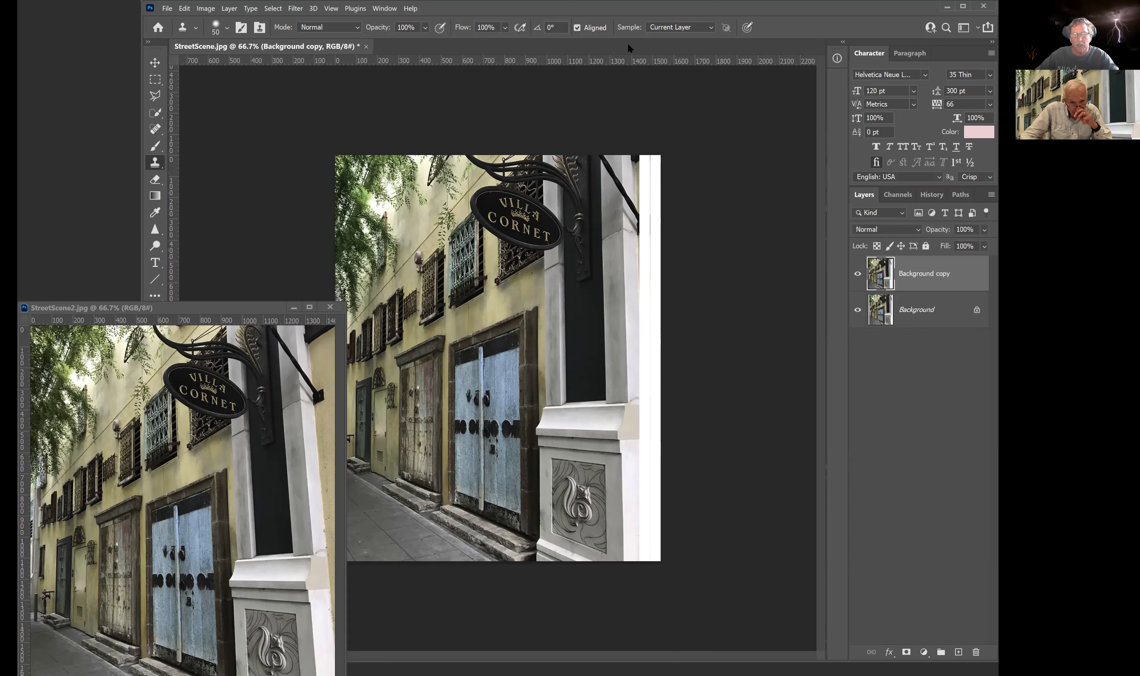
click(648, 170)
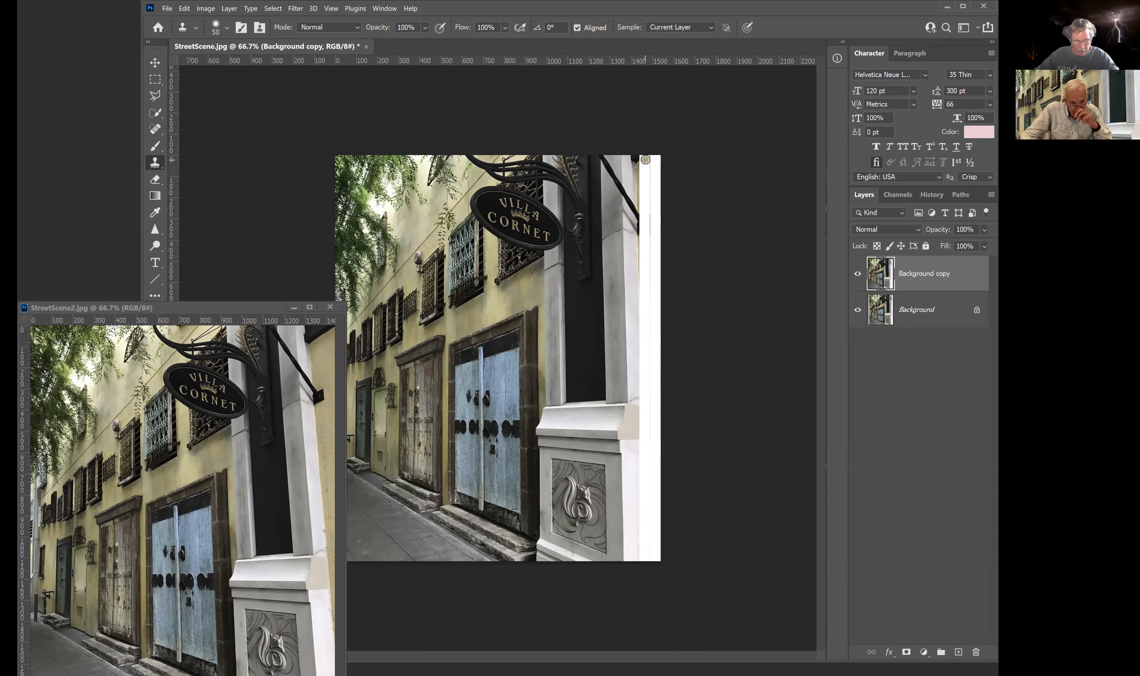
mouse_move(645, 160)
mouse_down()
mouse_move(646, 182)
mouse_move(656, 162)
mouse_up()
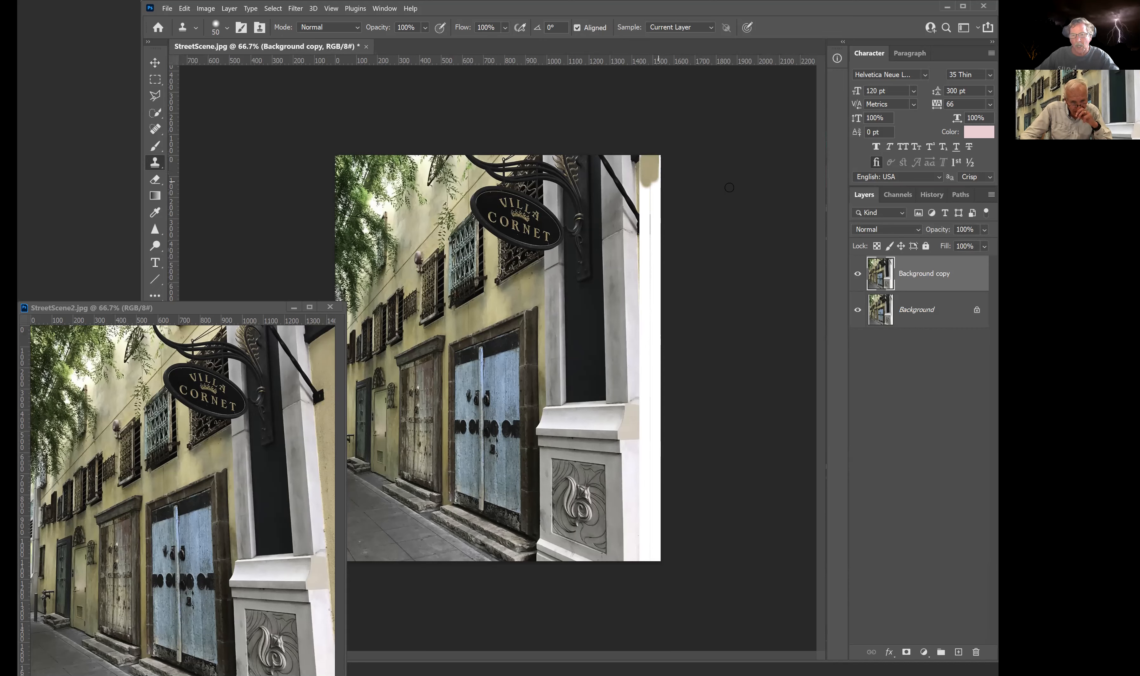
Select the whole right strip with a rectangular marquee and clone the sign's support bracket and surrounding wall from StreetScene2.jpg into it.
click(157, 81)
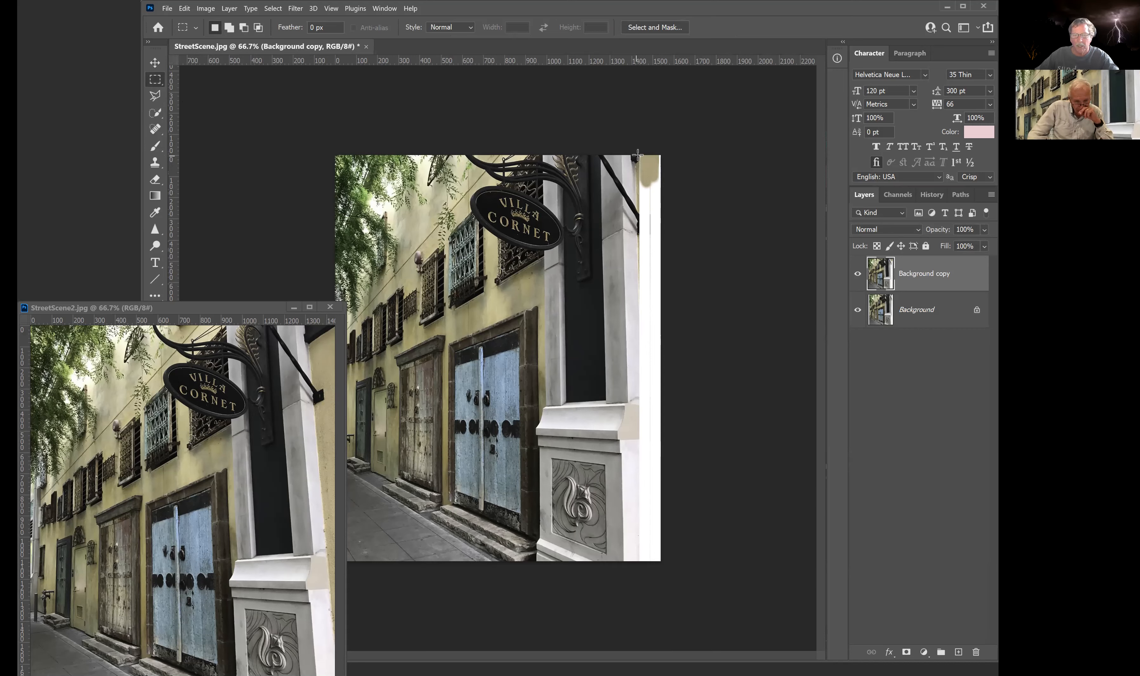
drag(640, 153, 686, 591)
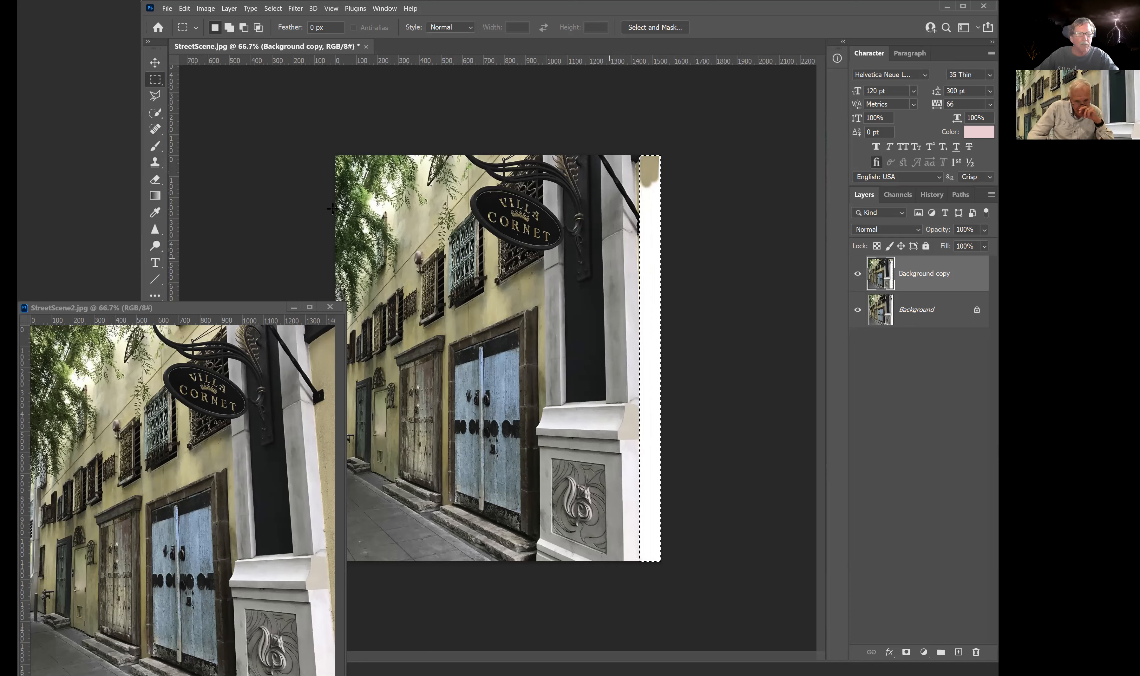
click(156, 162)
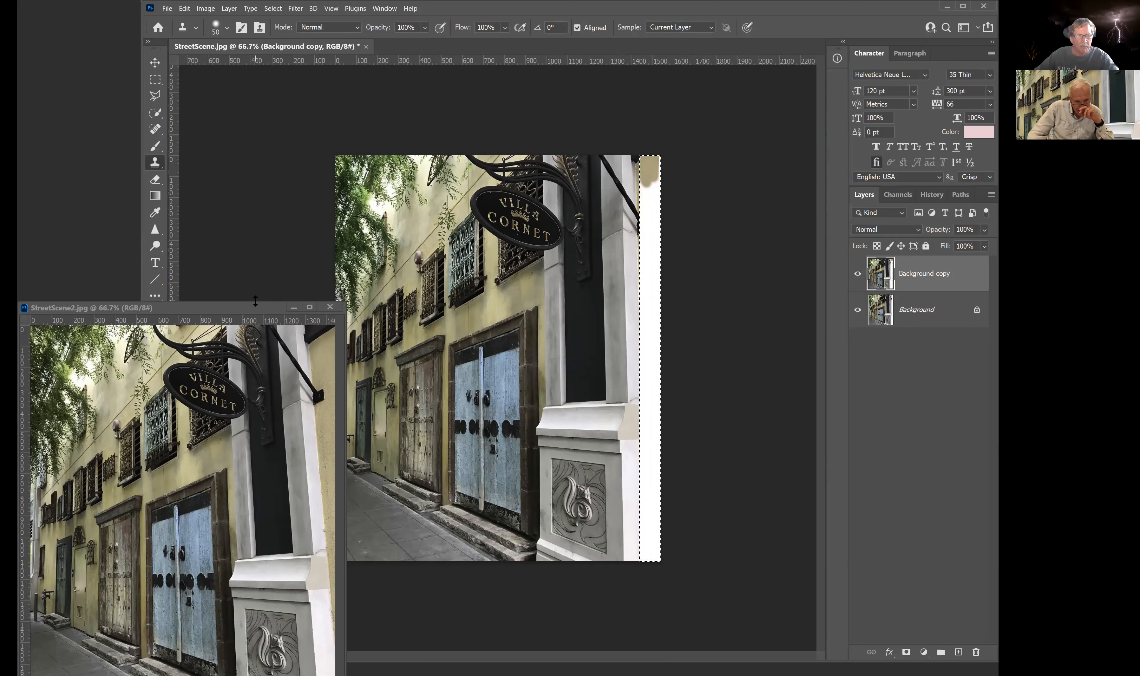
click(320, 353)
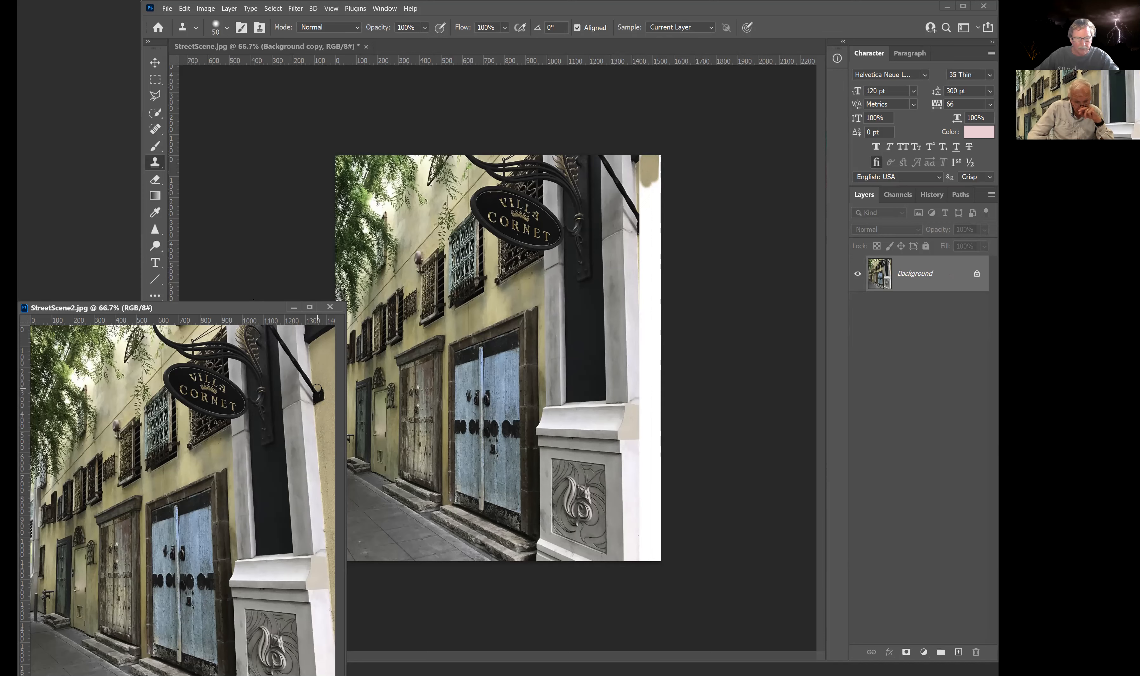
click(644, 49)
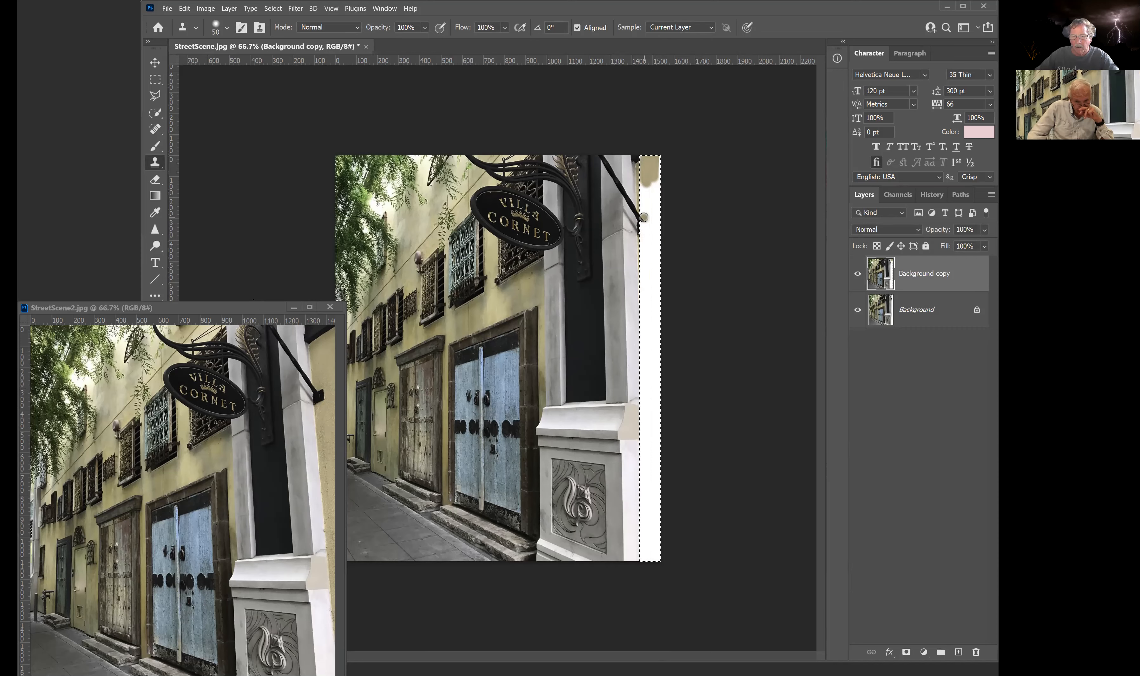
drag(643, 225, 651, 223)
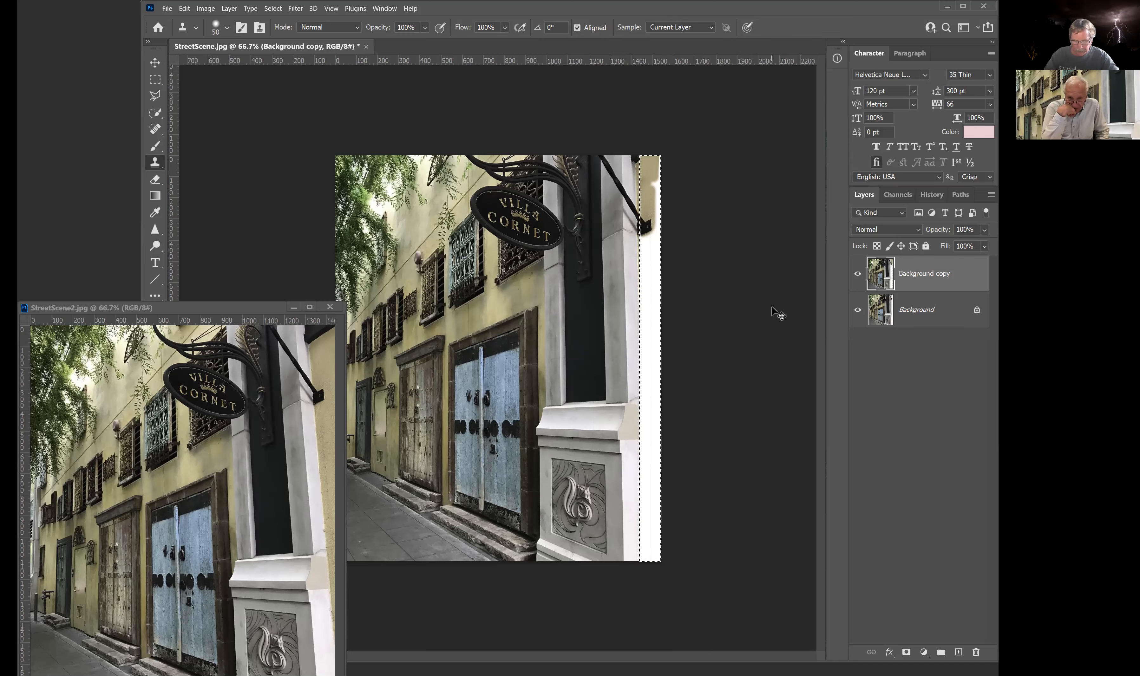
Close StreetScene2.jpg and clone wall texture over the white area remaining at the upper right corner of the strip.
key(ctrl+plus)
key(ctrl+plus)
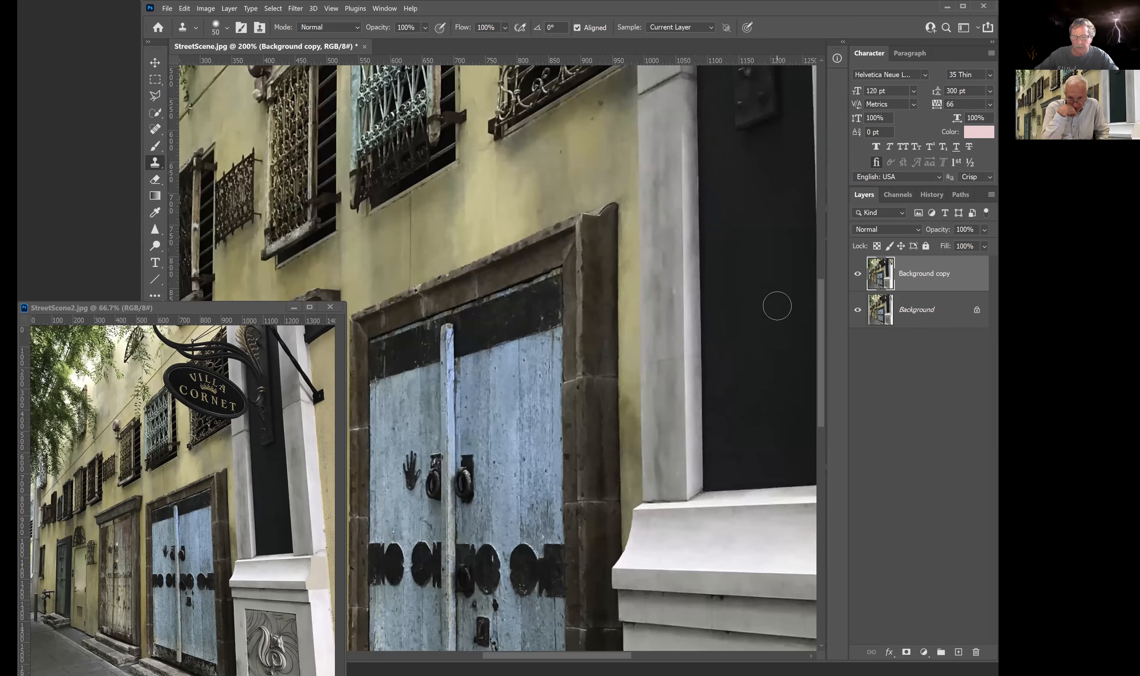
drag(579, 657, 635, 657)
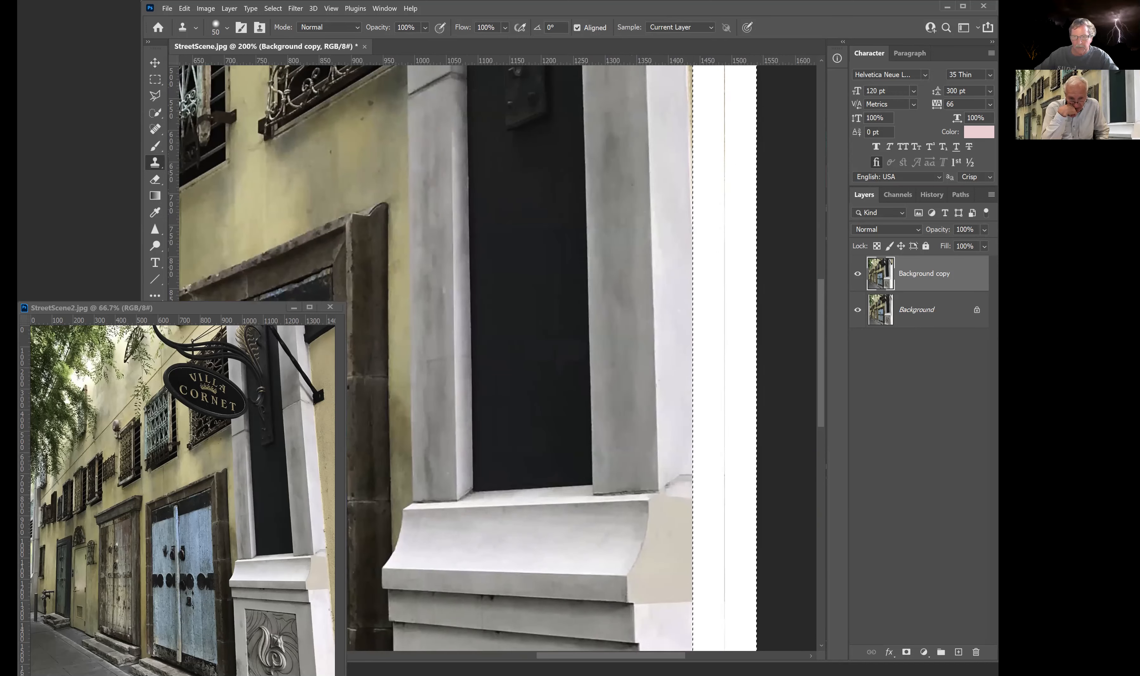
scroll(826, 370, up, 2)
scroll(826, 370, up, 8)
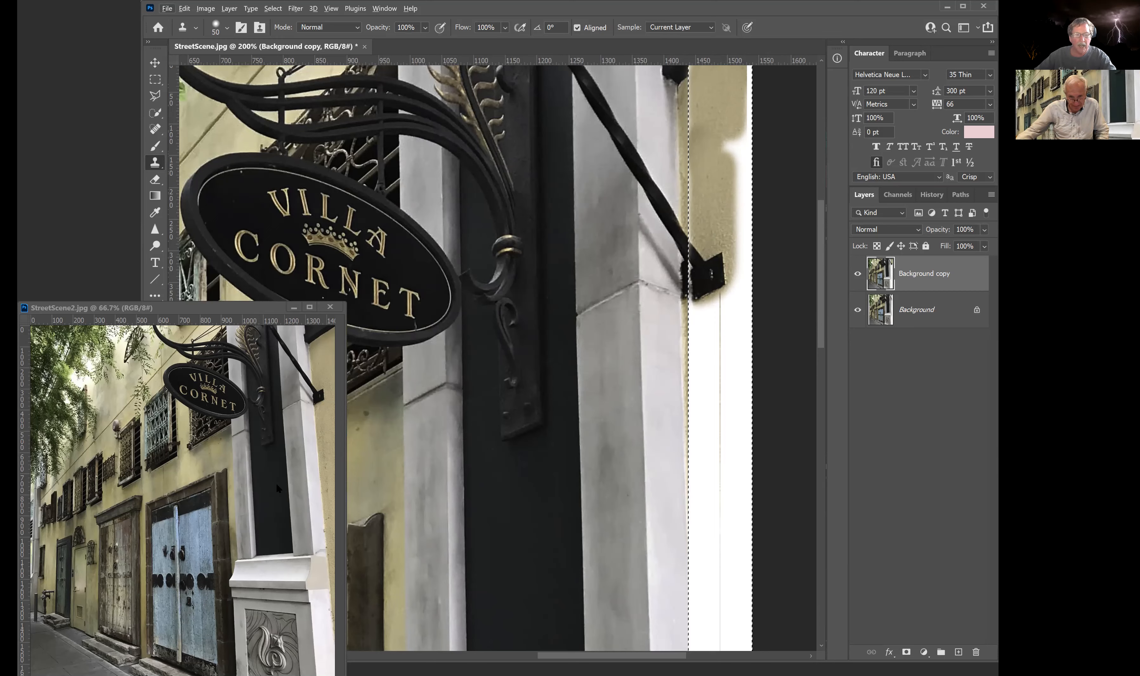
click(330, 308)
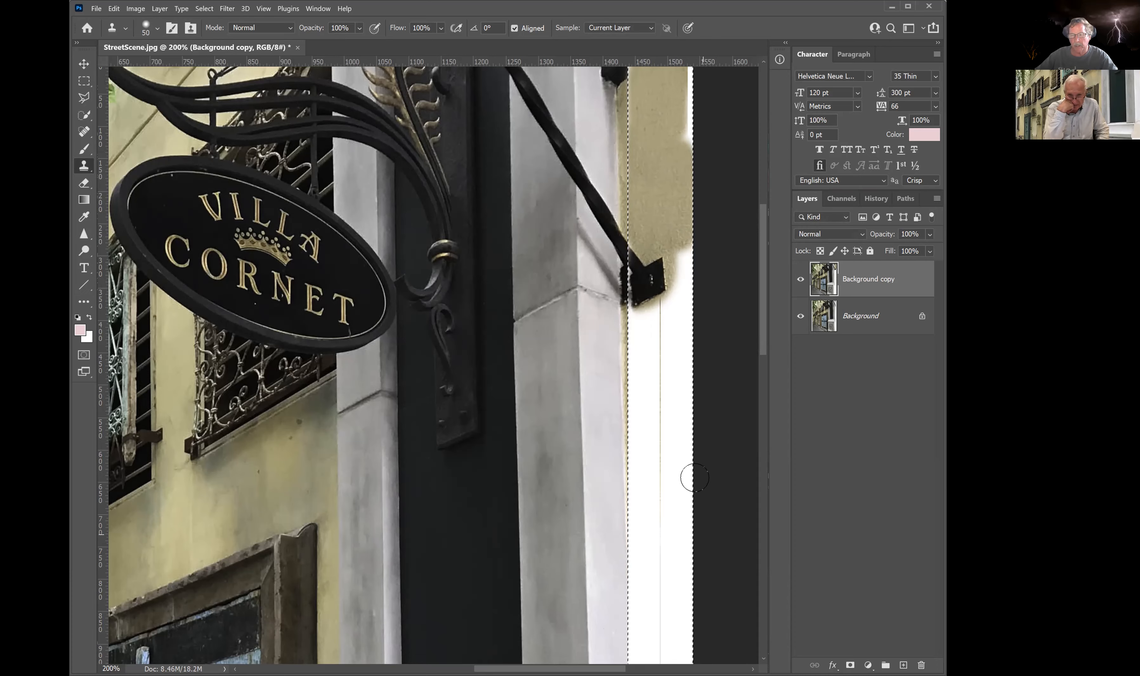
drag(682, 142, 688, 69)
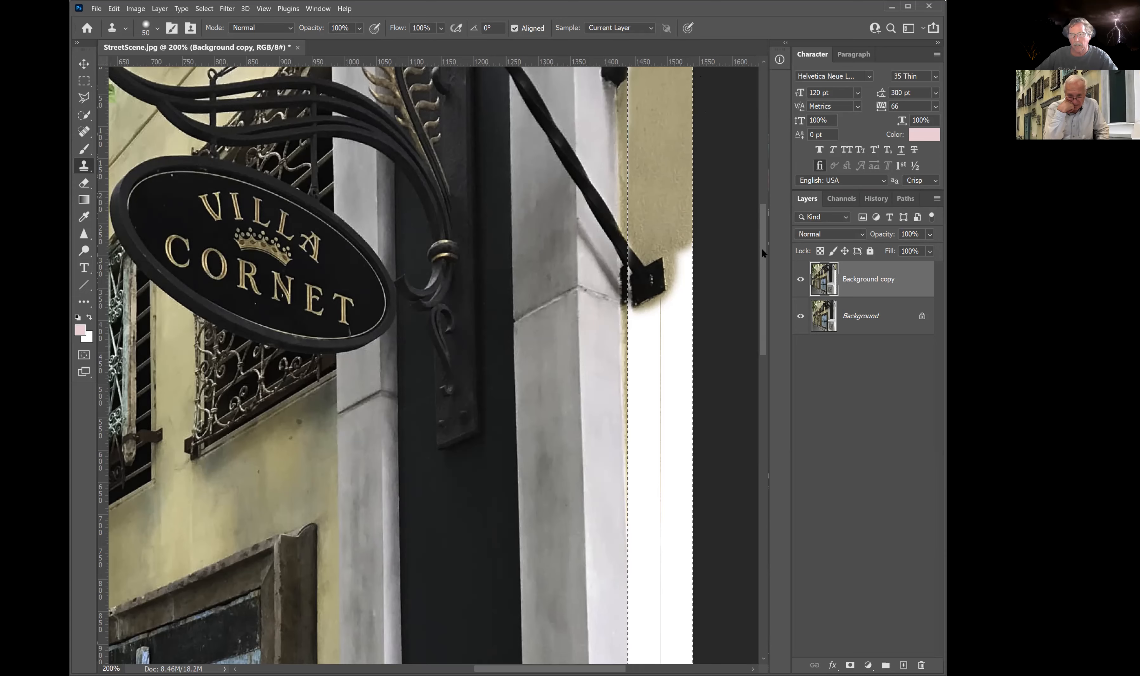
drag(764, 249, 767, 216)
drag(642, 255, 634, 194)
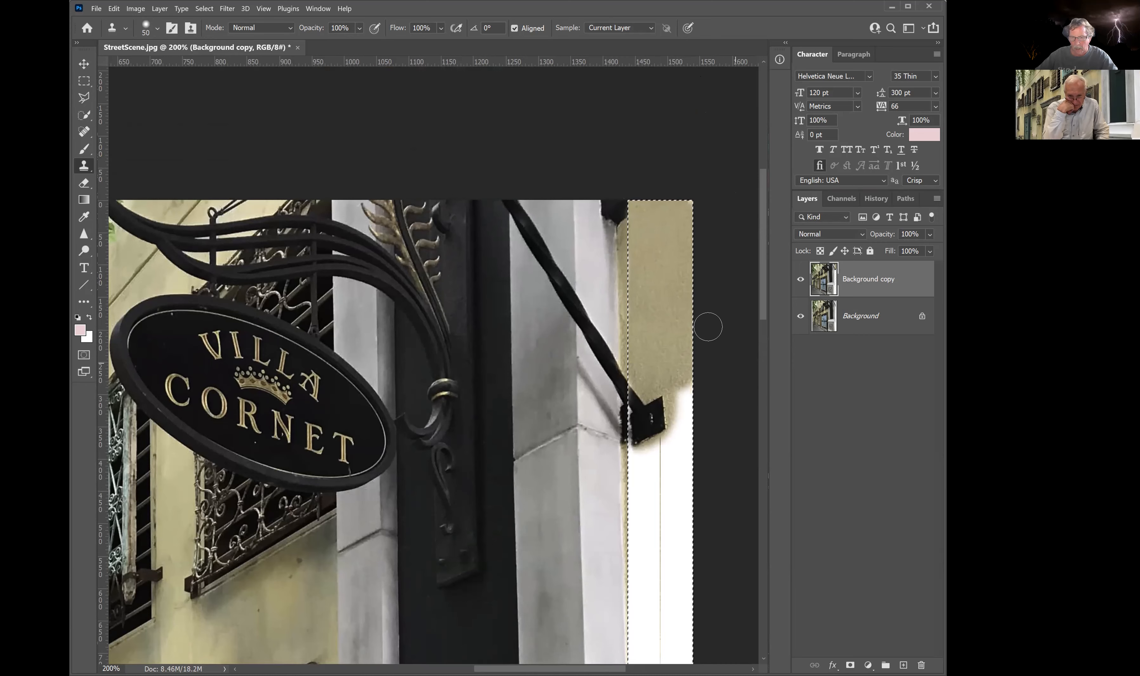
Sample the wall above the support bracket and clone it around and below the bracket within the selected strip.
alt+click(674, 294)
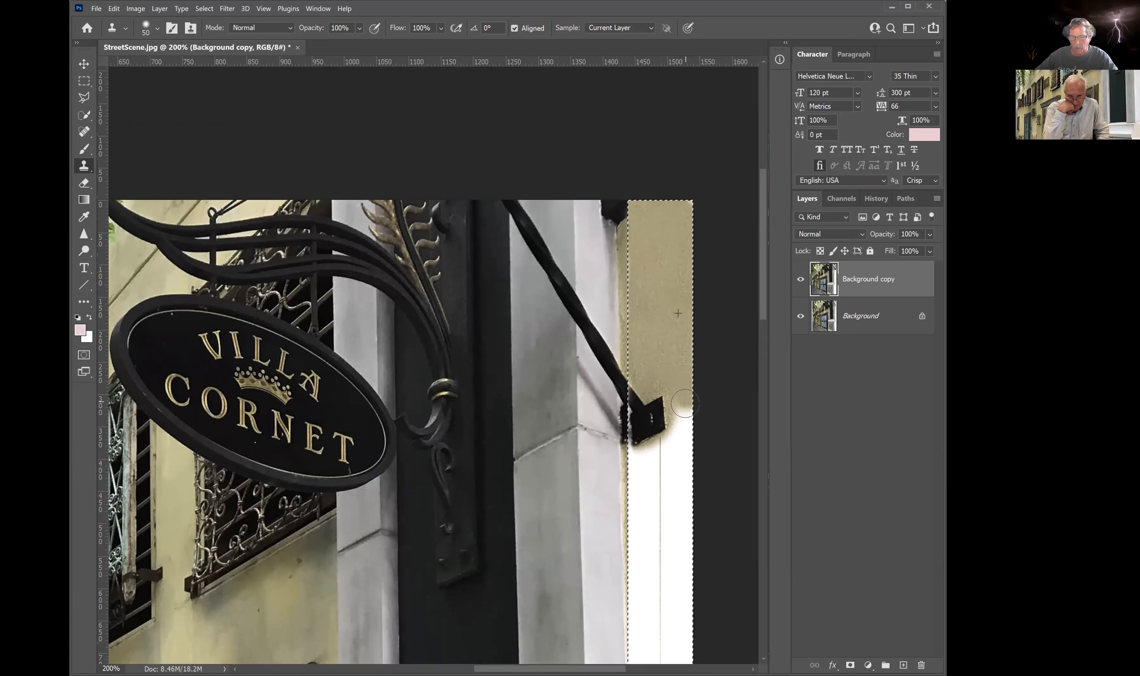
drag(686, 429, 685, 414)
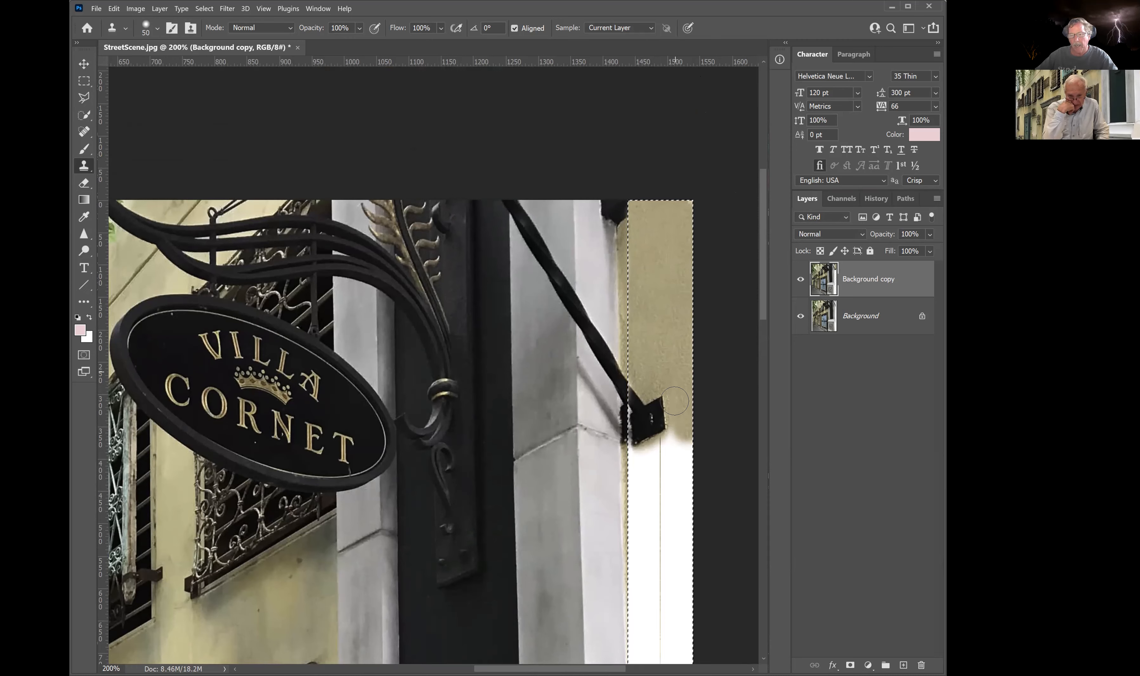
drag(679, 434, 680, 445)
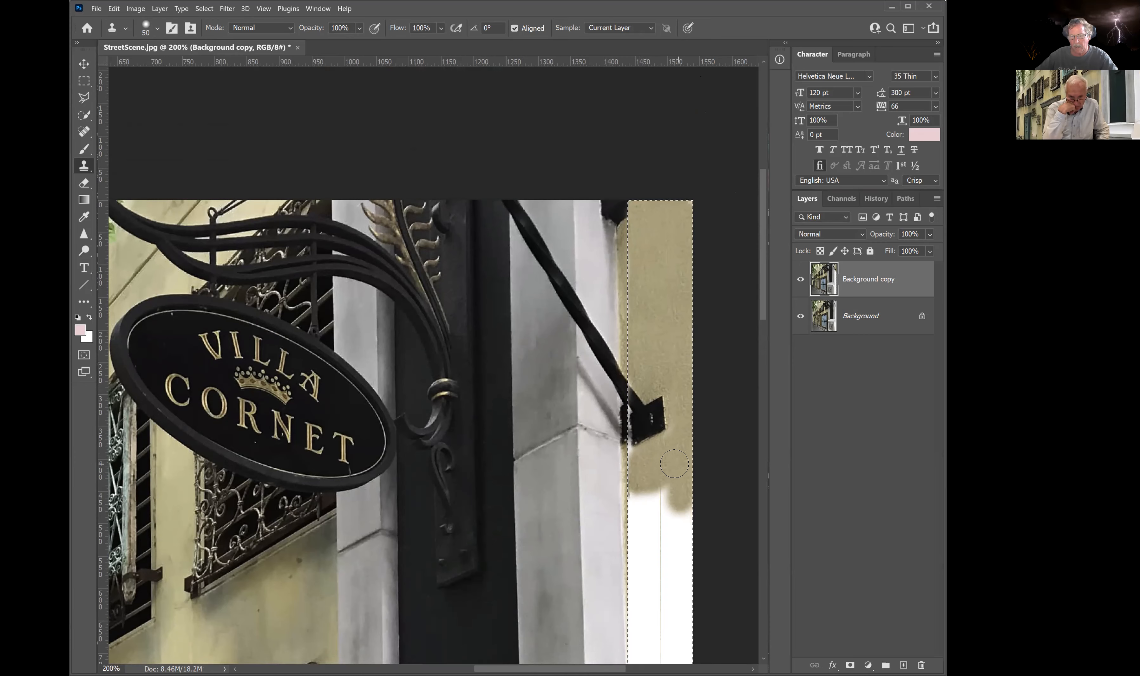
drag(666, 504, 636, 499)
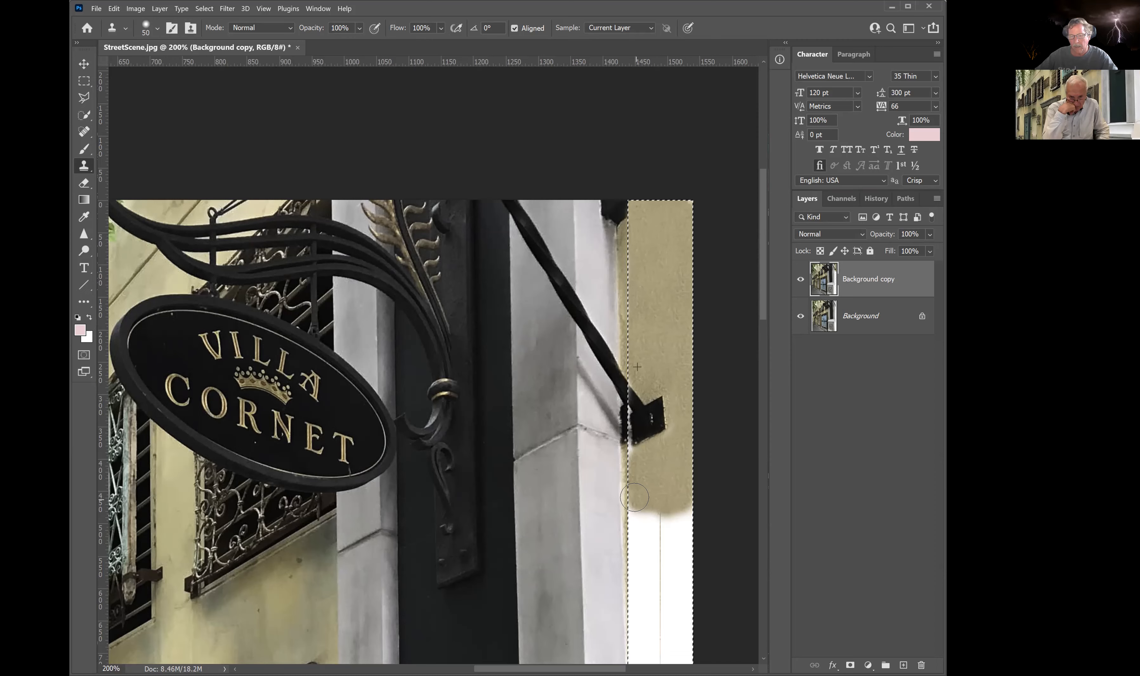
drag(630, 464, 621, 457)
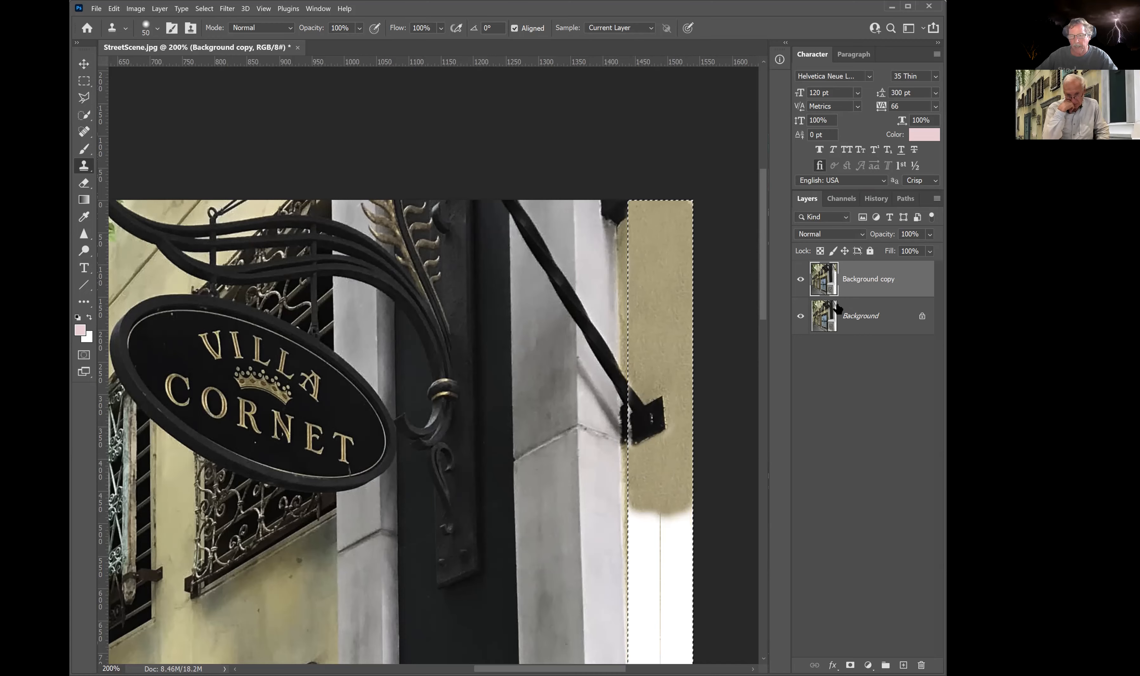
Enlarge the clone brush to 81 px and extend the wall texture further down the strip from a sample below the bracket.
drag(763, 305, 770, 363)
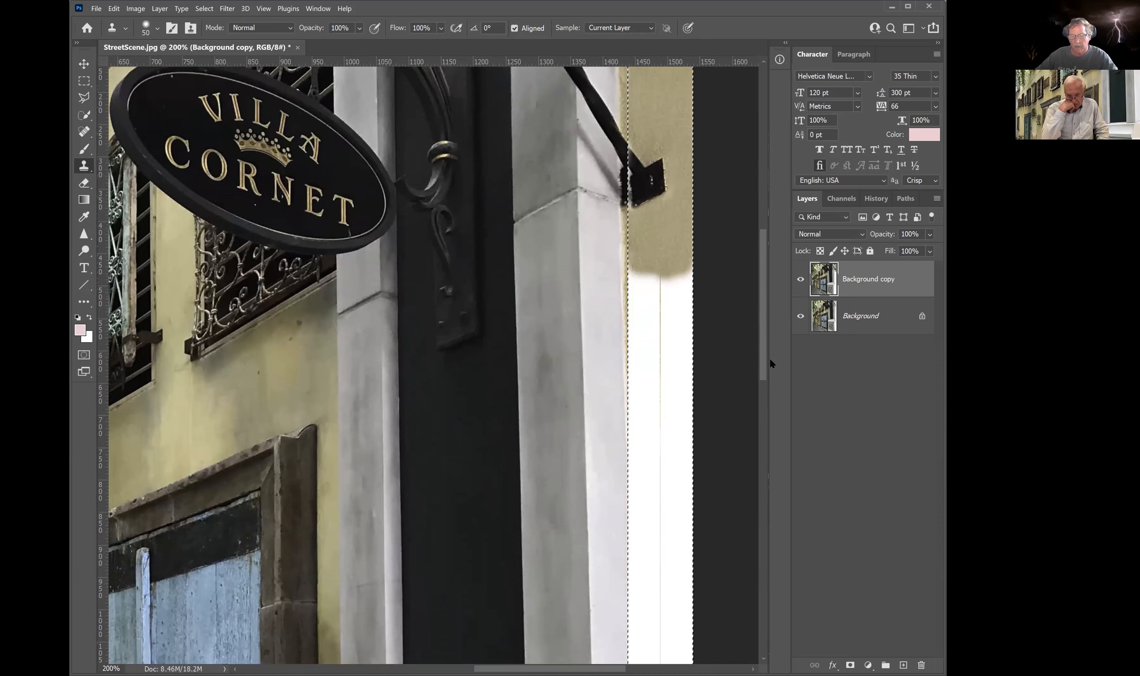
key(ctrl+minus)
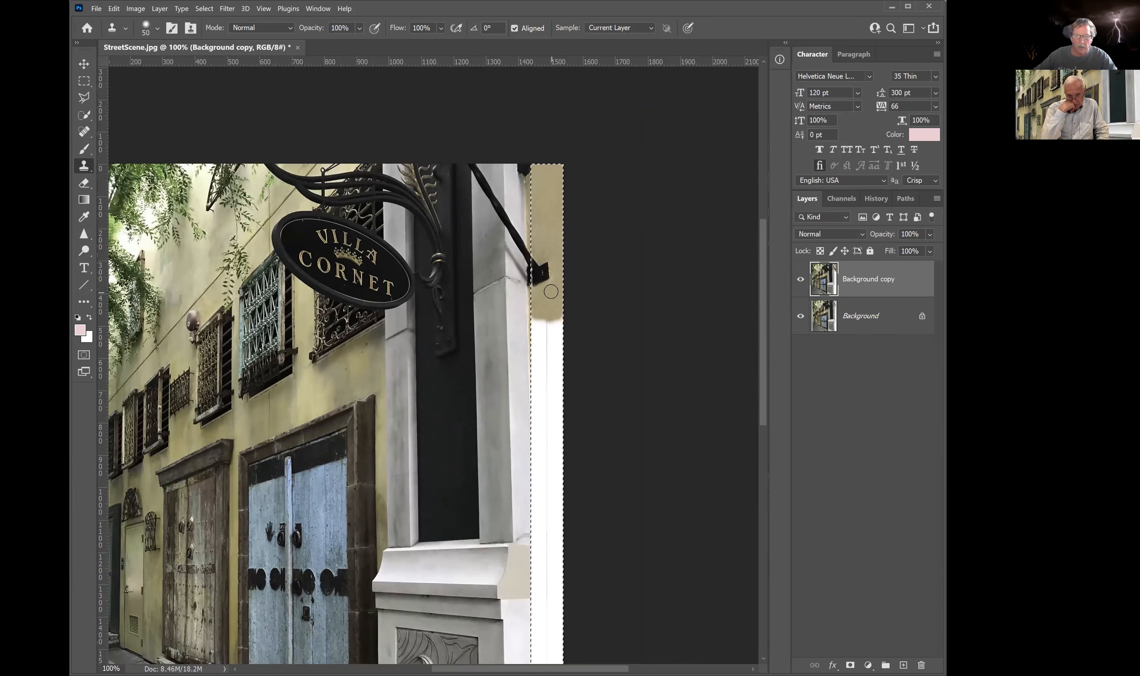
click(158, 29)
drag(152, 62, 166, 64)
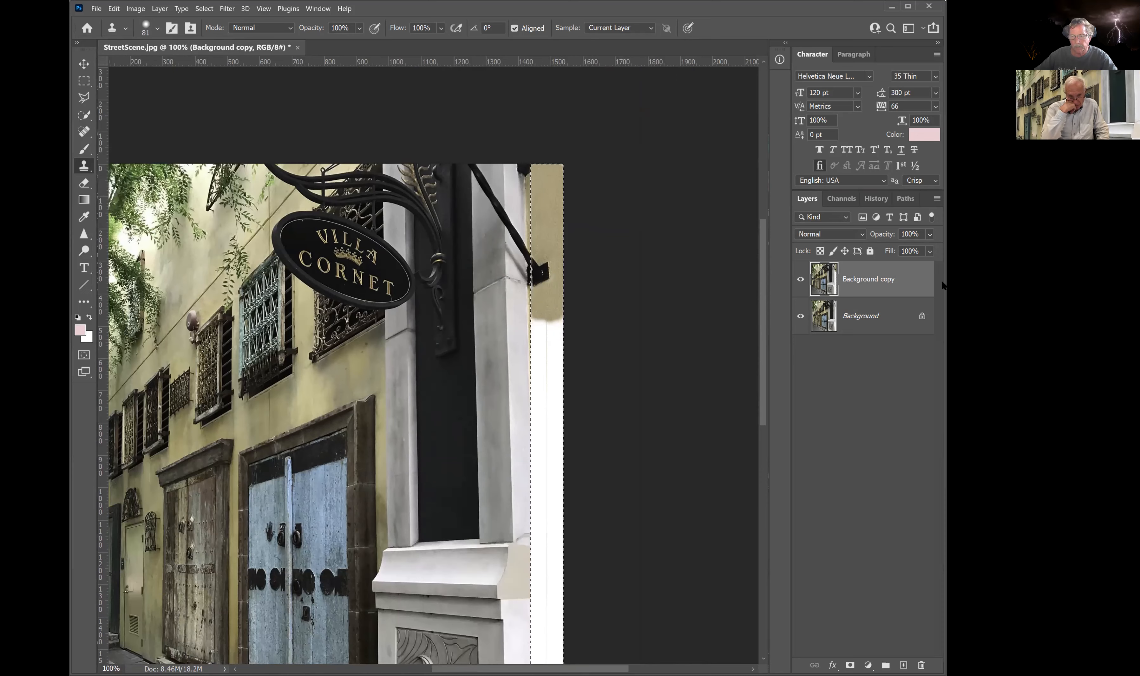
alt+click(546, 302)
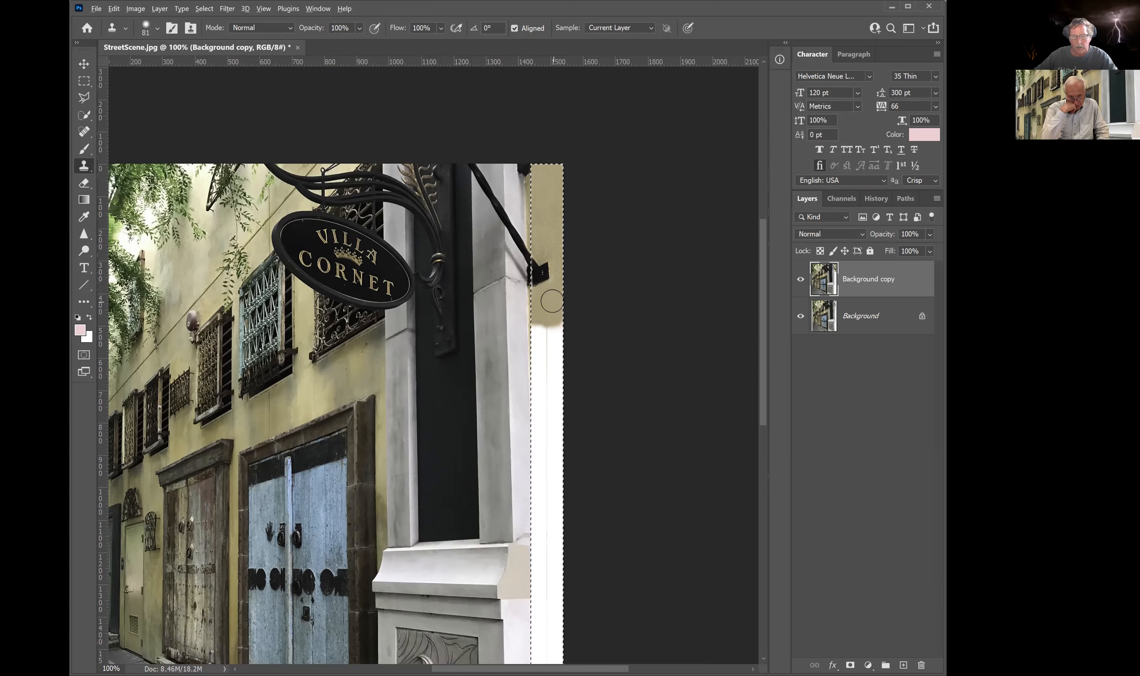
alt+click(551, 300)
drag(556, 321, 556, 329)
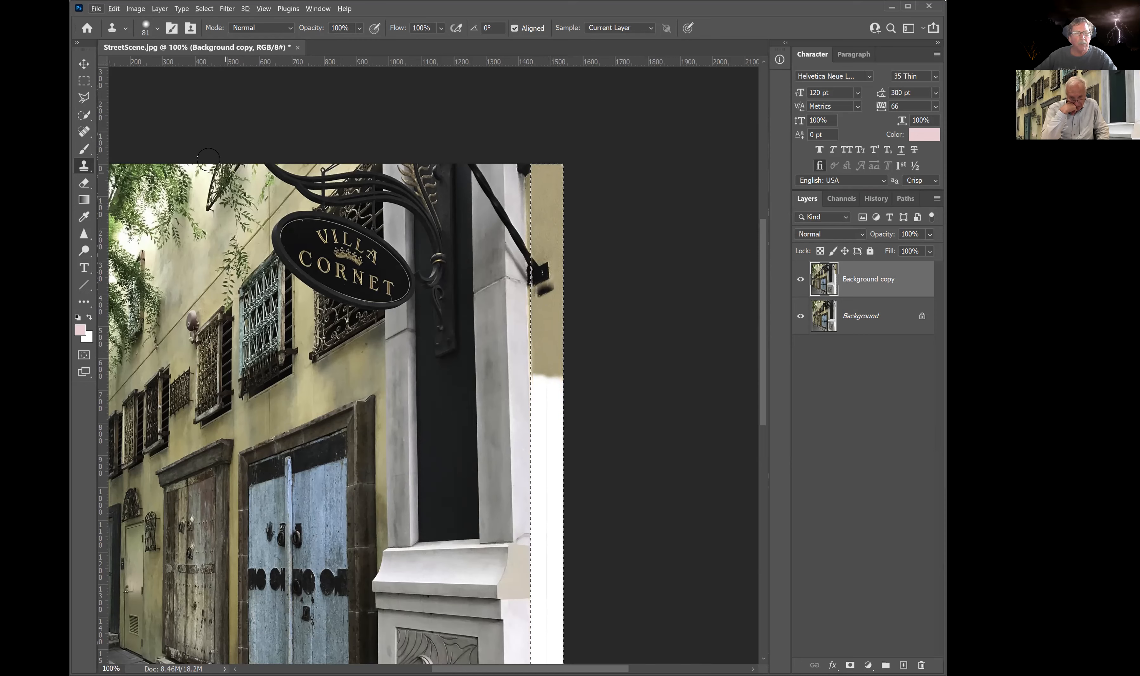
Try a clone brush hardness of 90% and return it to 26%.
click(157, 28)
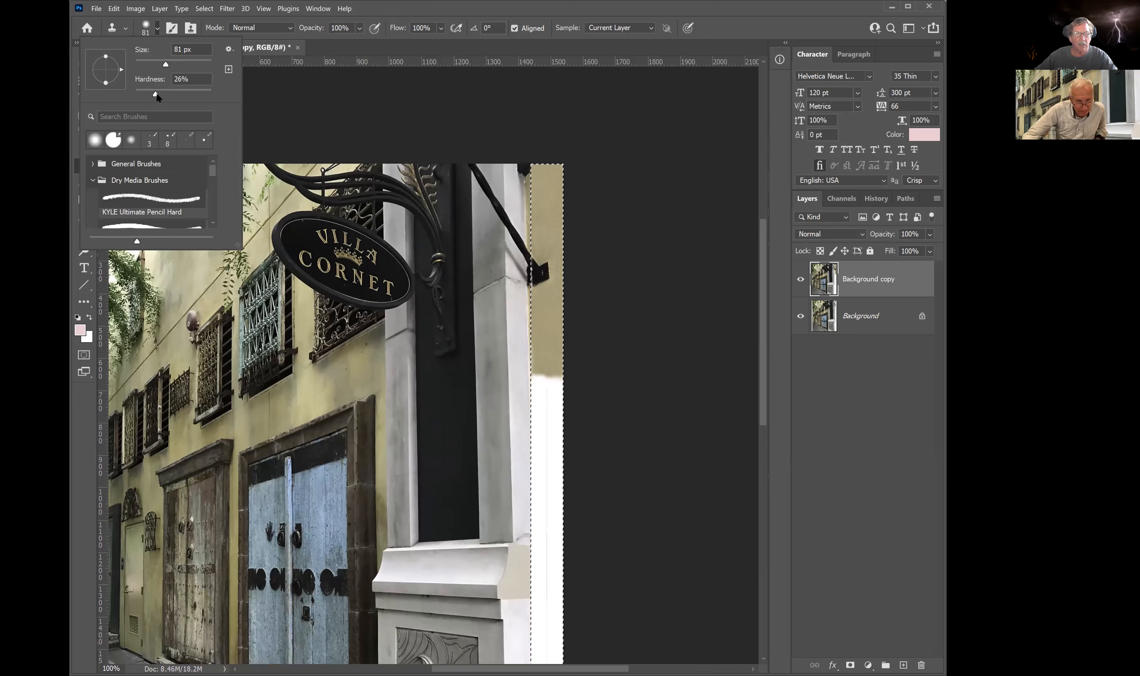
drag(155, 95, 204, 95)
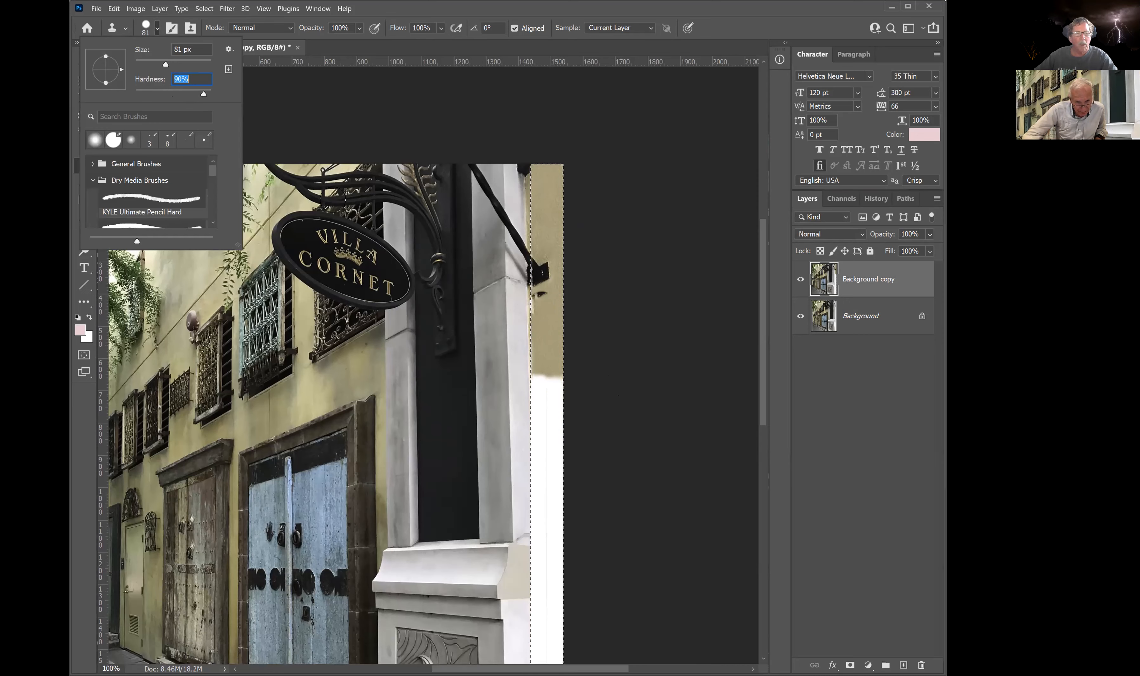
drag(203, 94, 155, 94)
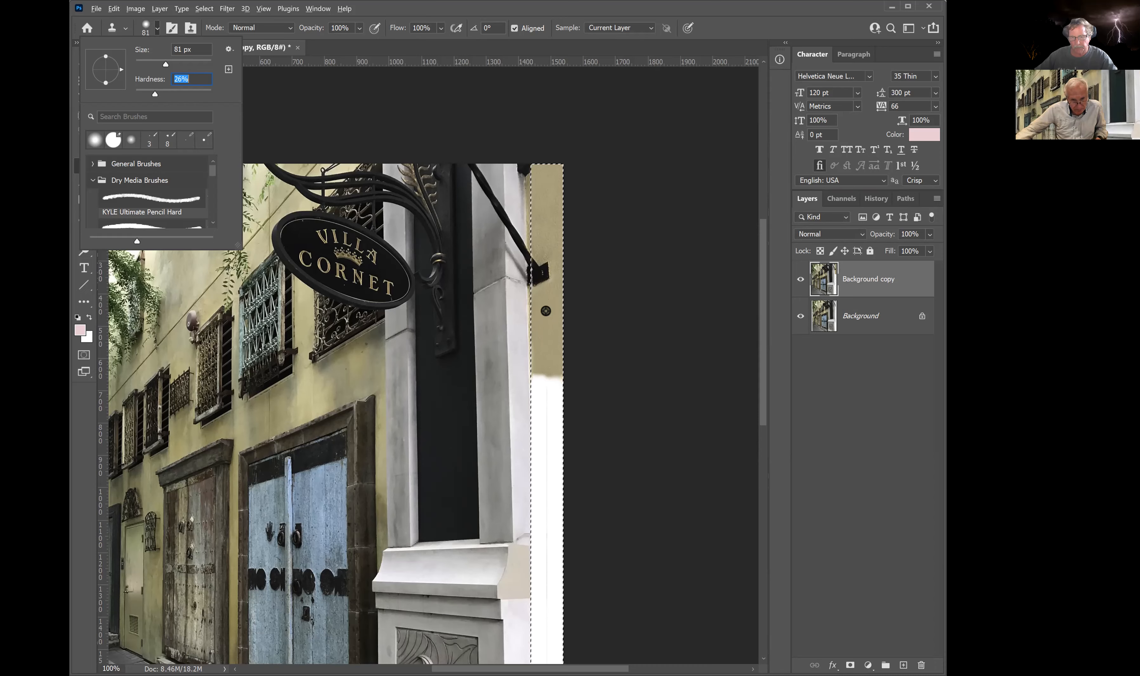
Sample the wall below the bracket and clone it down the selected strip to just above the level of the stone pedestal.
alt+click(546, 311)
mouse_move(545, 366)
mouse_down()
mouse_move(543, 447)
mouse_move(537, 363)
mouse_move(554, 421)
mouse_up()
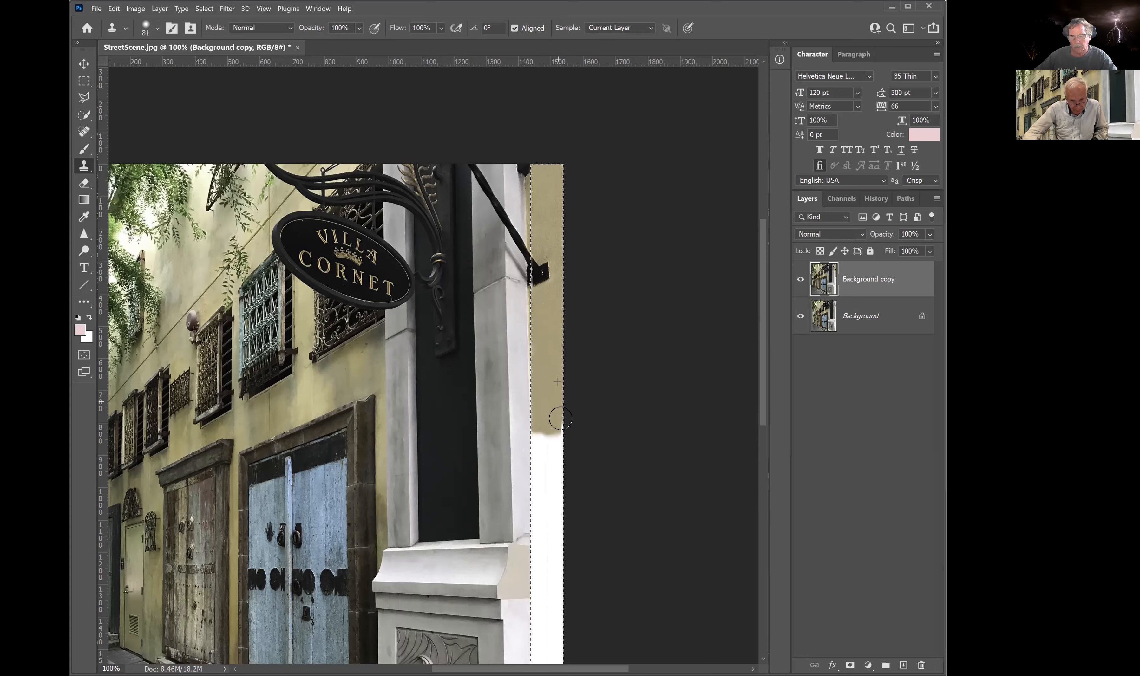
click(546, 306)
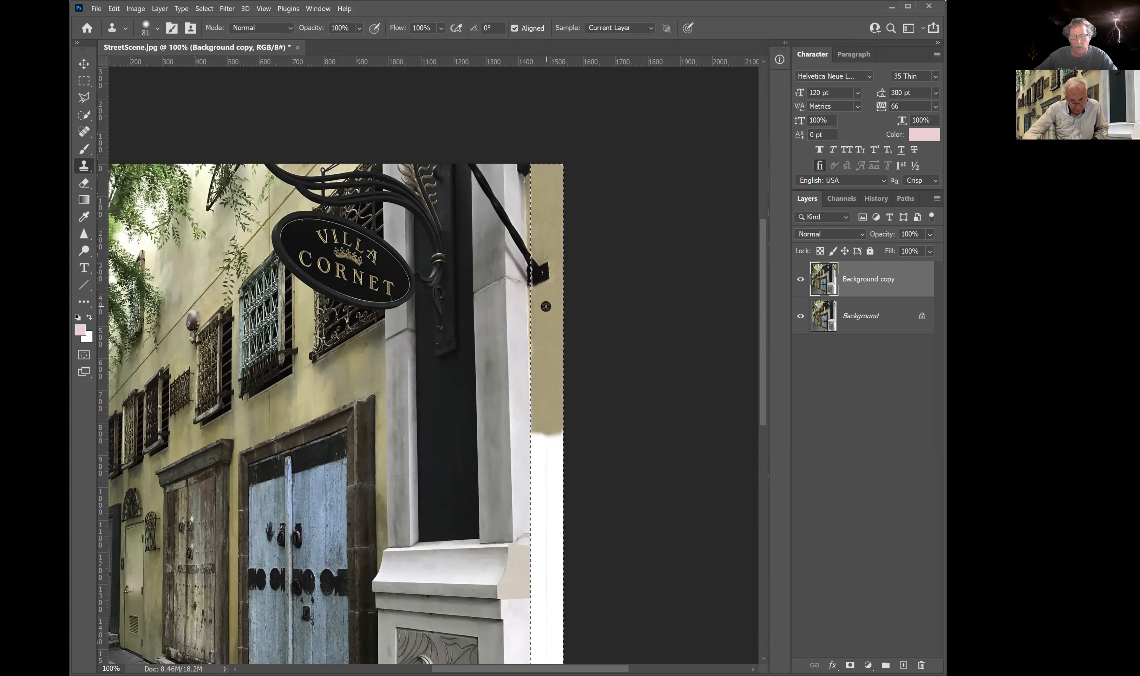
drag(537, 433, 540, 485)
drag(552, 444, 558, 463)
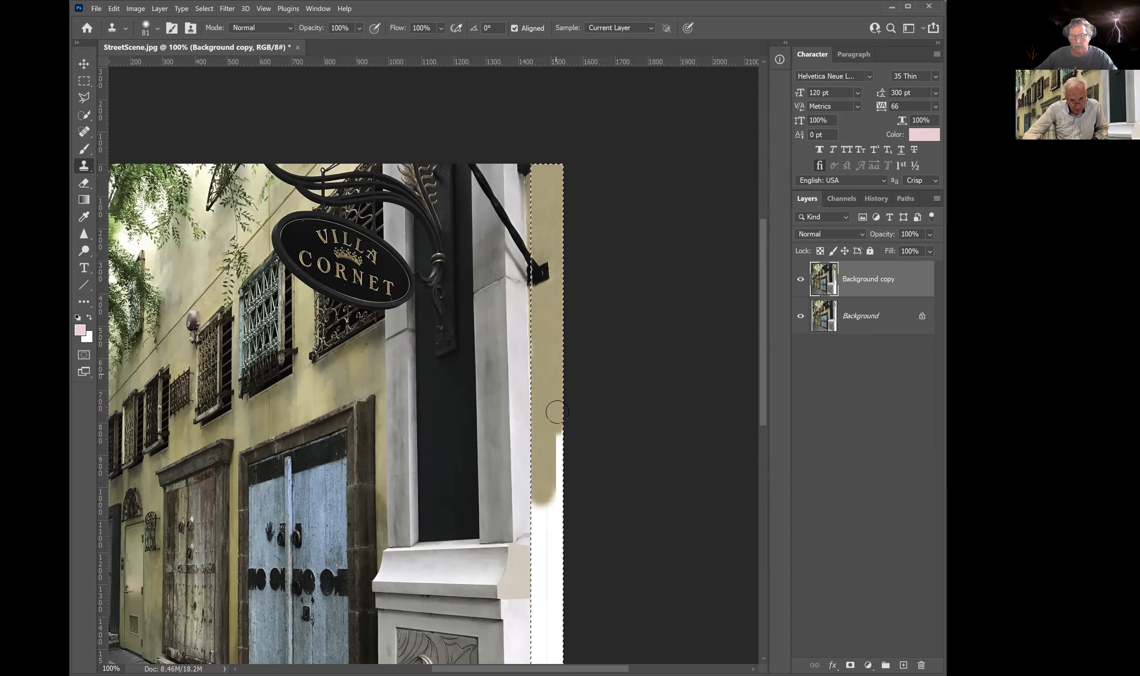
drag(557, 489, 555, 436)
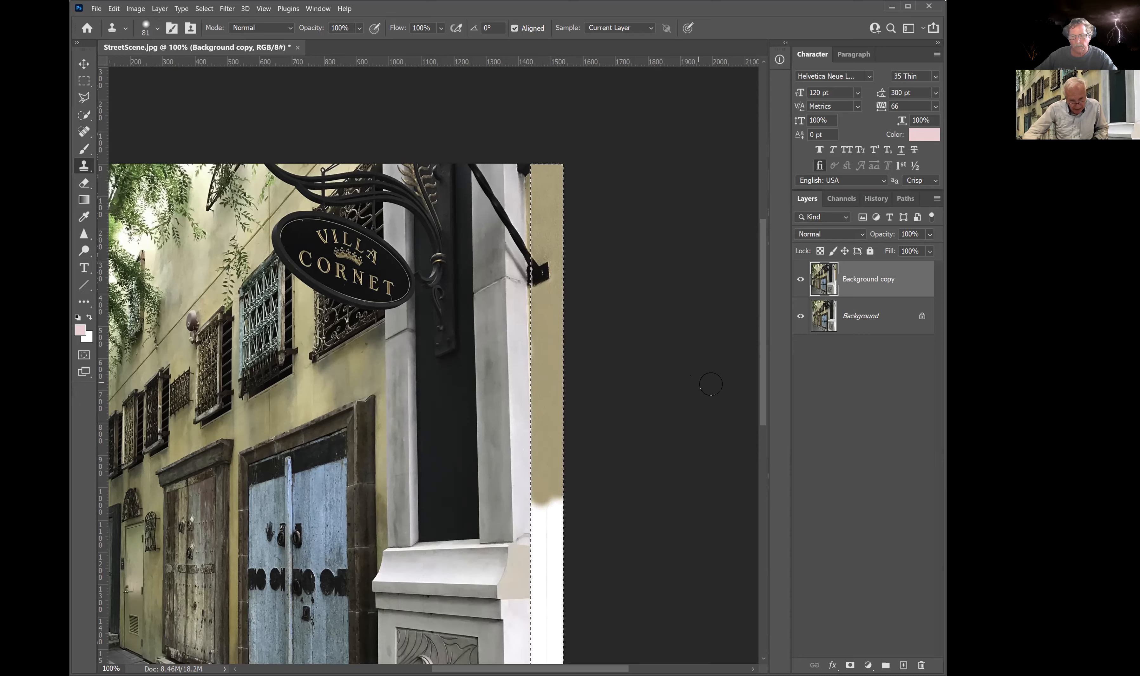
Continue cloning the wall texture across the strip's full width down to the lower edge of the pedestal's ledge.
drag(762, 381, 762, 448)
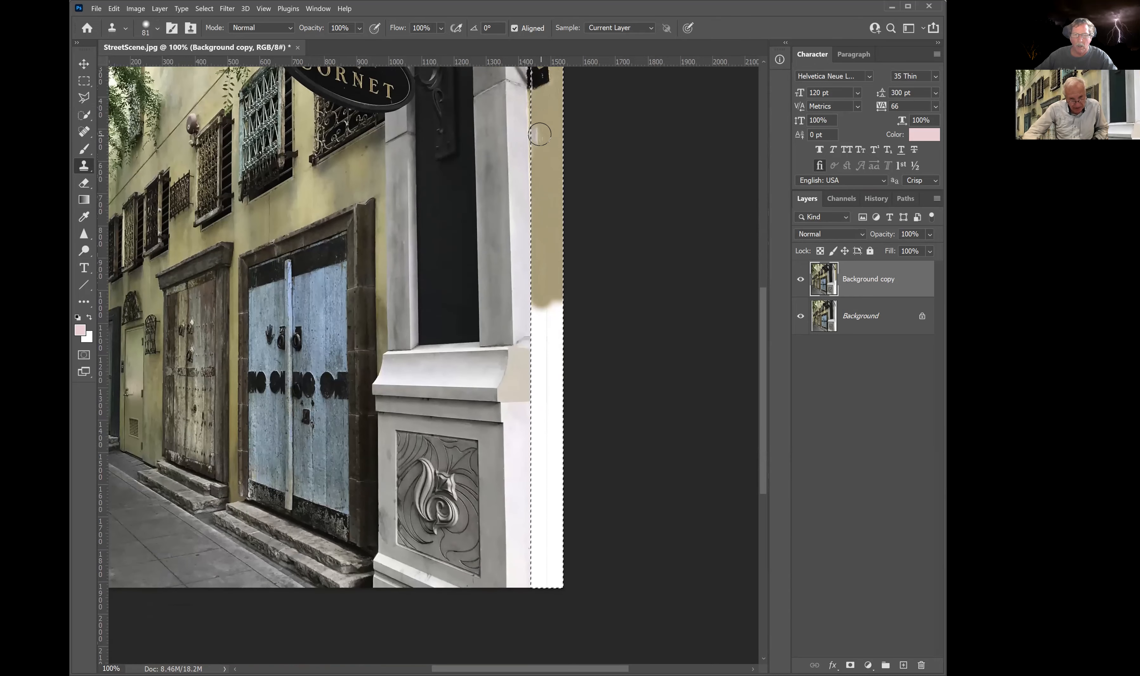
mouse_move(542, 299)
mouse_down()
mouse_move(539, 352)
mouse_move(541, 308)
mouse_move(553, 333)
mouse_move(561, 301)
mouse_up()
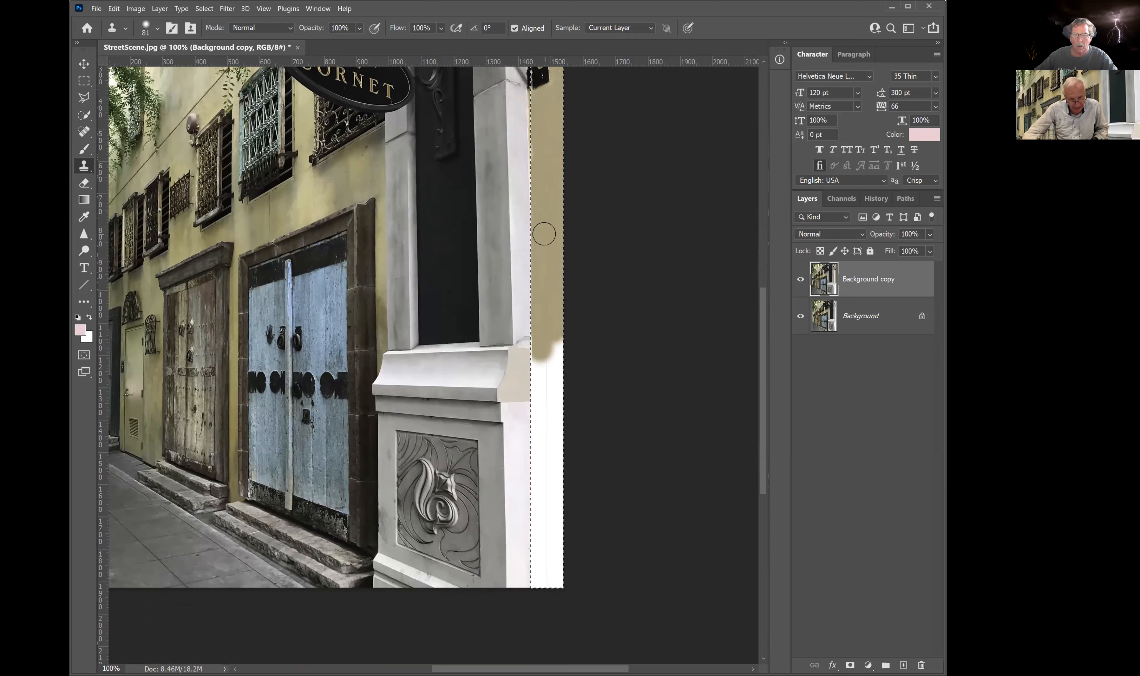
mouse_move(539, 318)
mouse_down()
mouse_move(538, 396)
mouse_move(549, 336)
mouse_up()
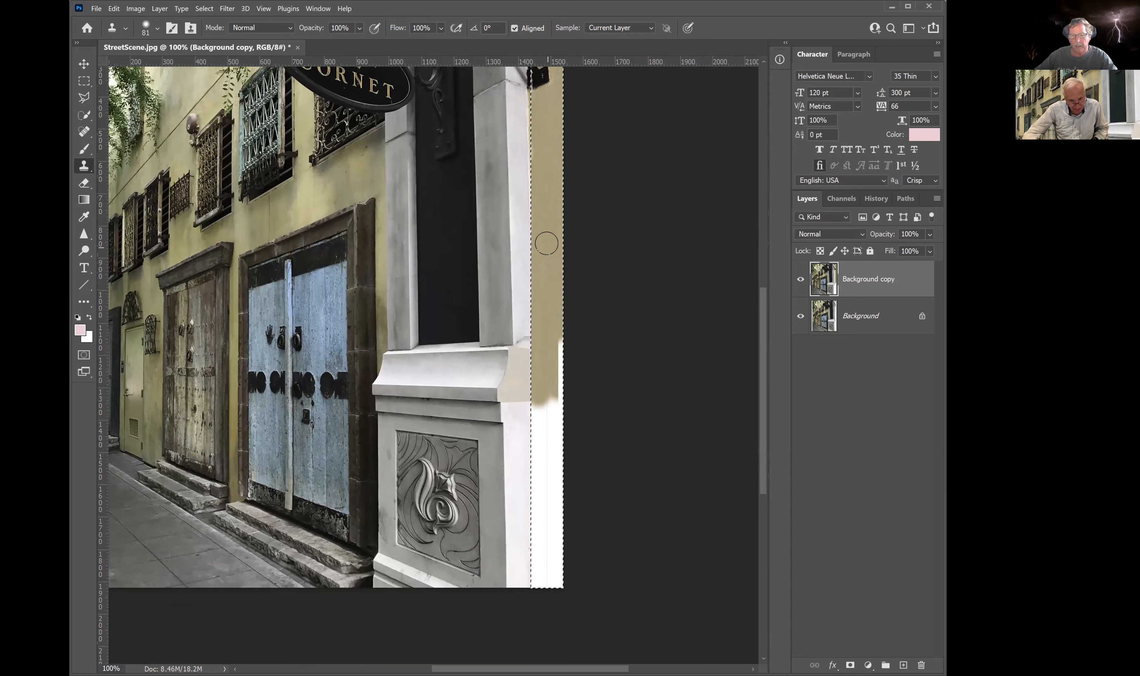
drag(564, 385, 562, 390)
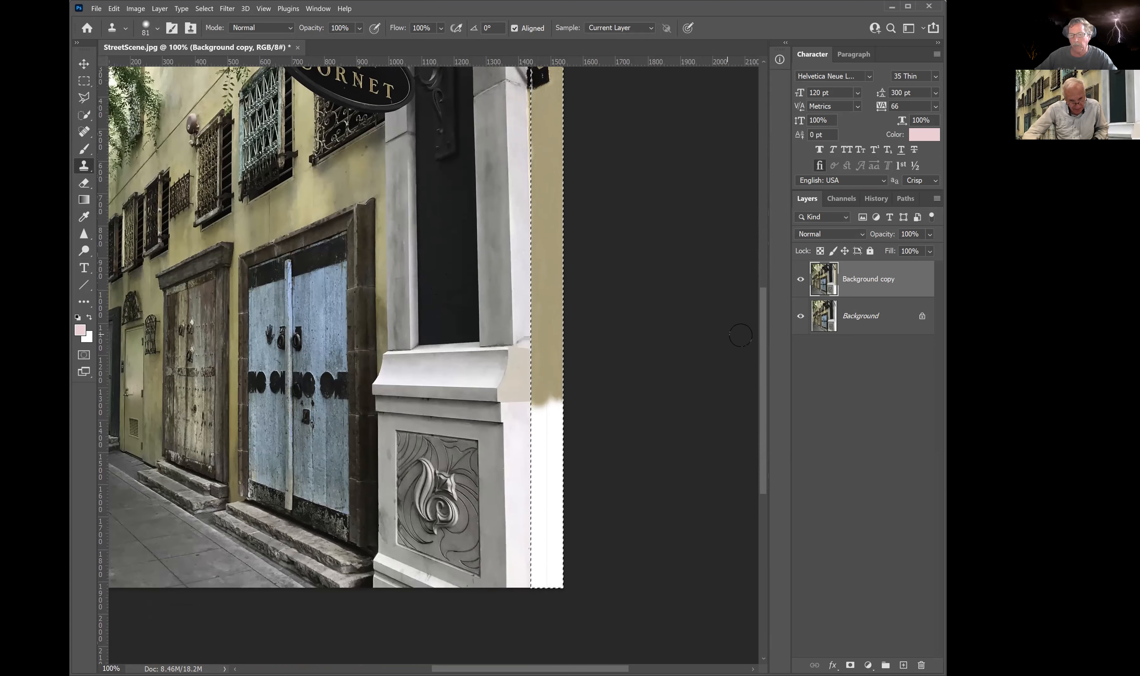
Resample the cloned wall higher up and fill the remaining white part of the strip down to the canvas's bottom edge.
drag(762, 345, 763, 401)
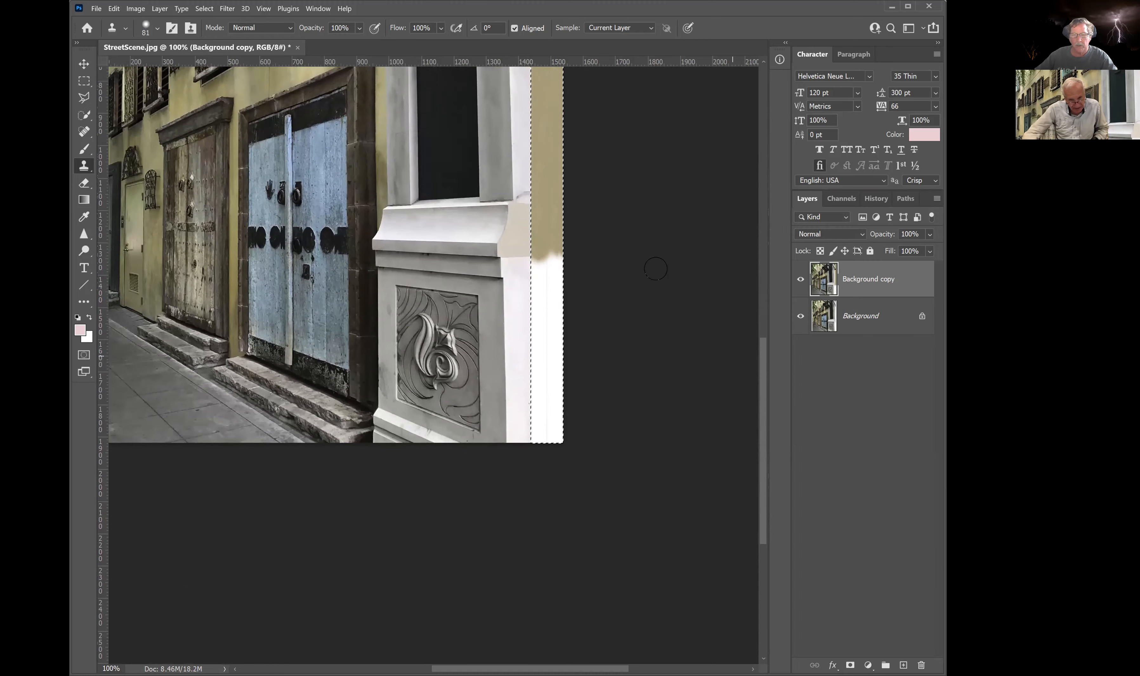
alt+click(542, 122)
mouse_move(542, 244)
mouse_down()
mouse_move(537, 332)
mouse_move(554, 232)
mouse_move(566, 329)
mouse_up()
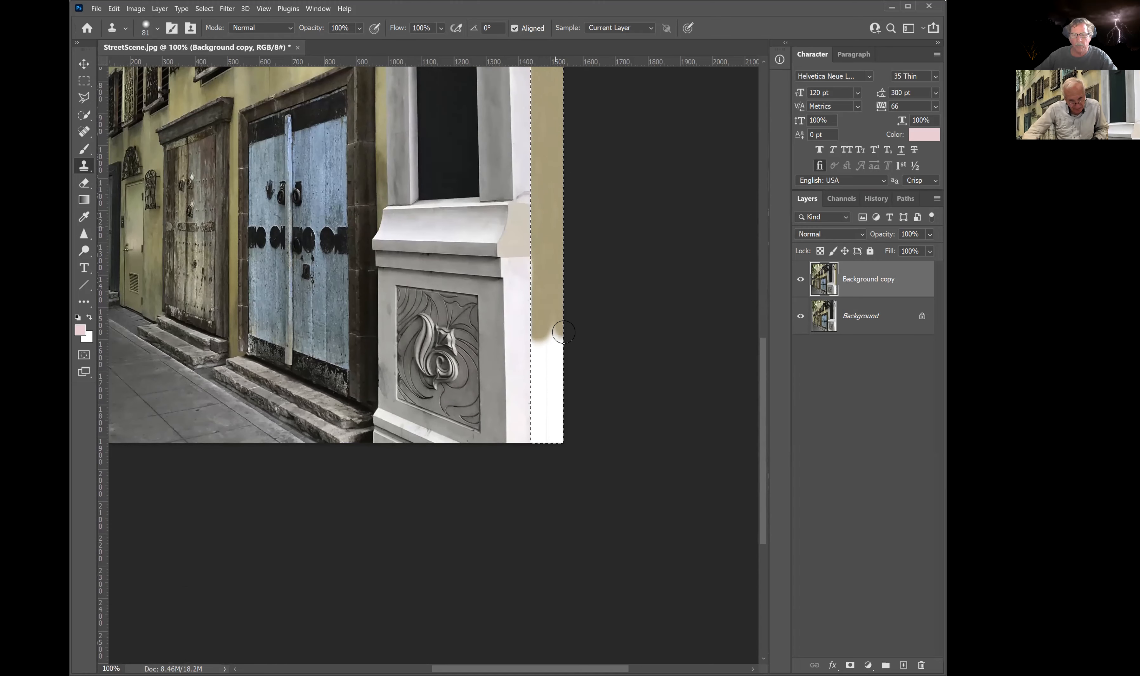
alt+click(544, 155)
drag(543, 284, 542, 287)
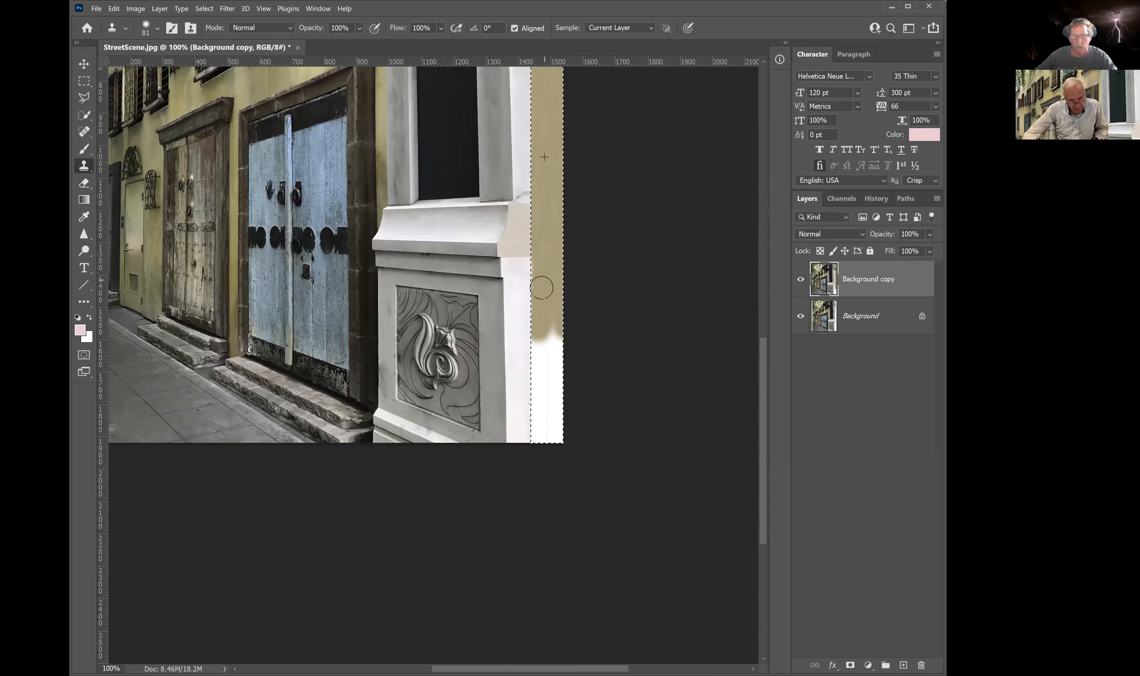
mouse_move(534, 396)
mouse_down()
mouse_move(549, 334)
mouse_move(556, 380)
mouse_up()
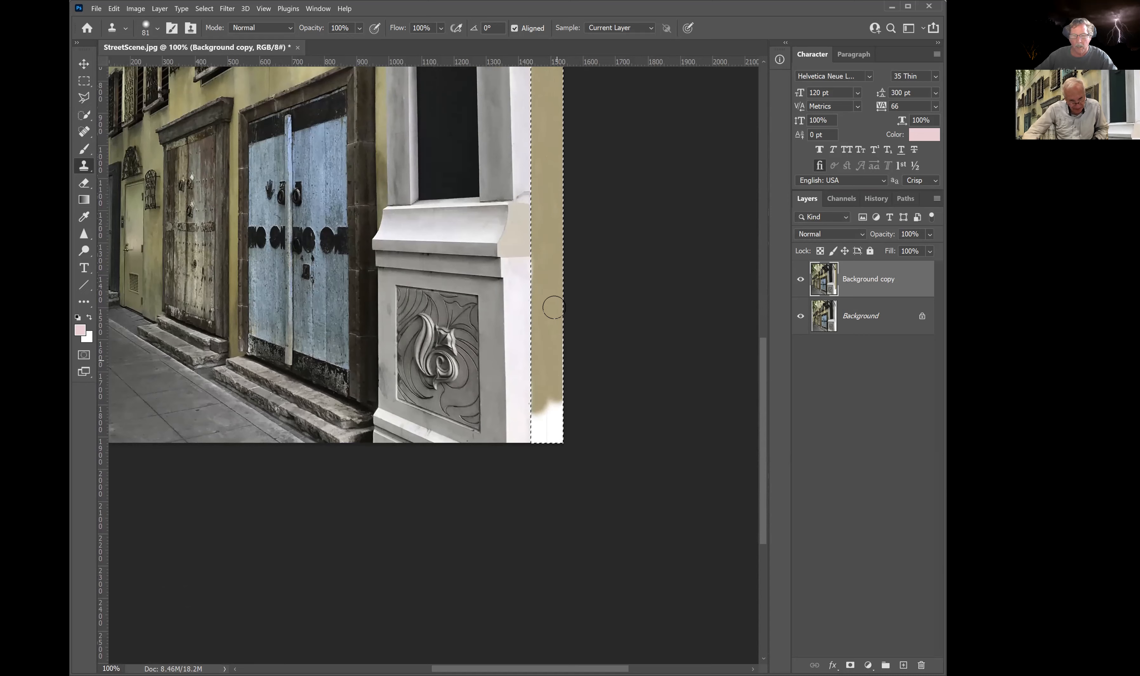
mouse_move(547, 231)
mouse_down()
mouse_move(537, 438)
mouse_move(553, 416)
mouse_up()
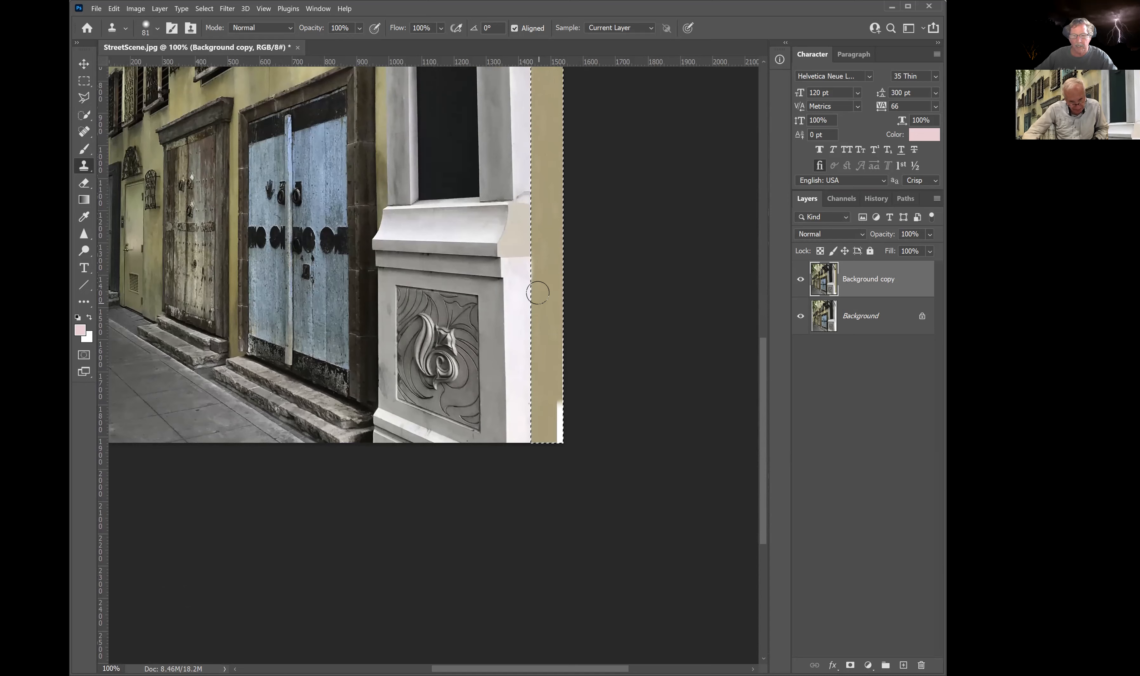
drag(541, 290, 560, 451)
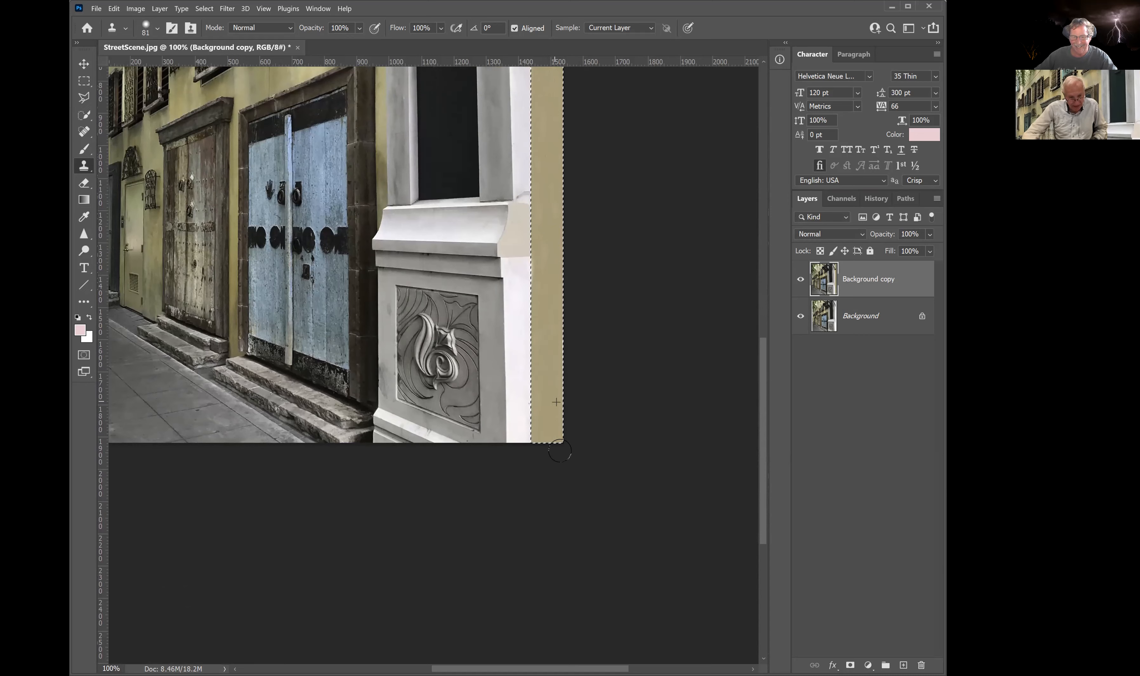
Switch to the Rectangular Marquee tool and deselect the filled strip.
drag(761, 434, 774, 279)
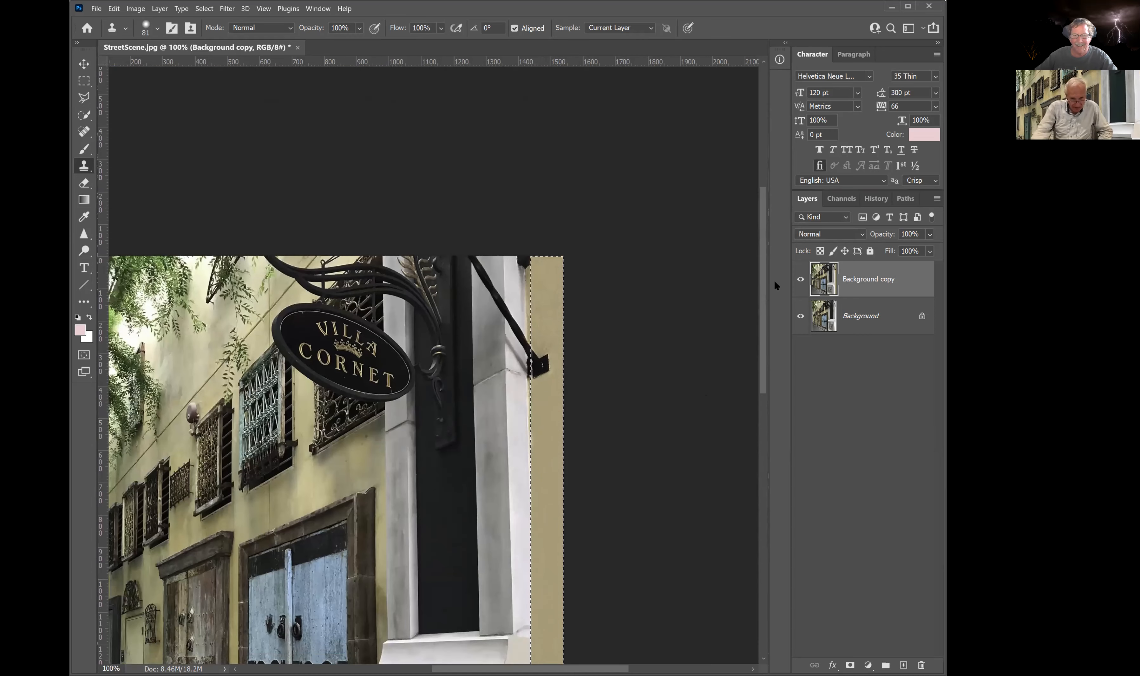
key(m)
click(306, 120)
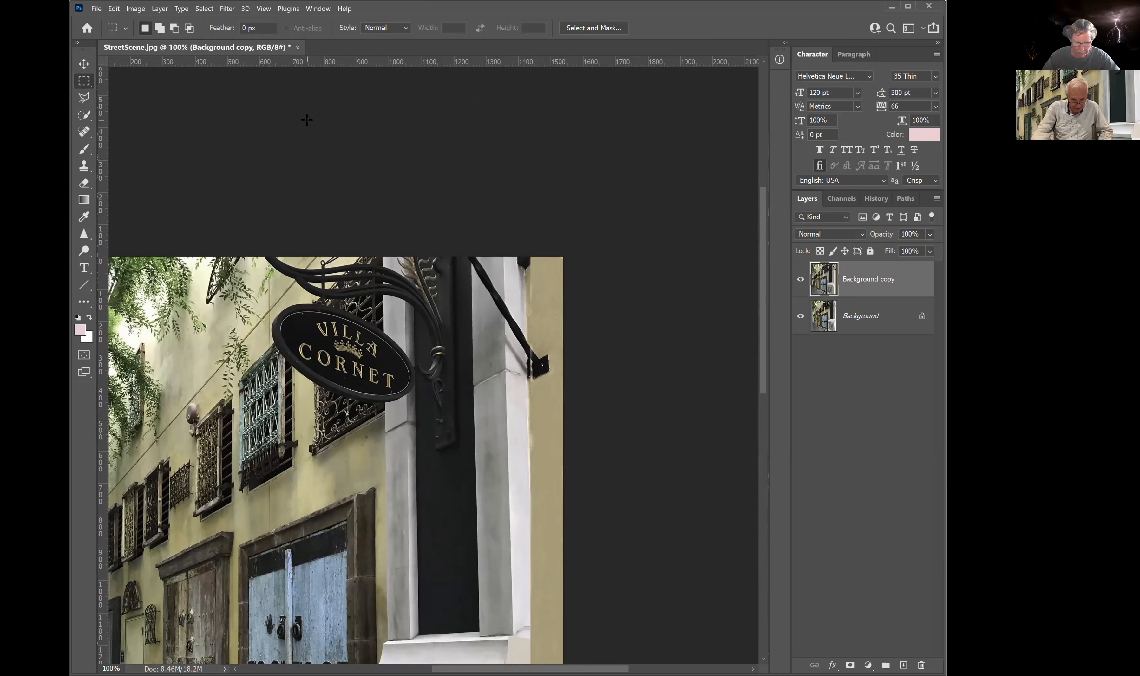
Select the bracket end on the wall, scale it to 111.44% with Free Transform toward the rod, and deselect it.
key(ctrl+plus)
key(ctrl+plus)
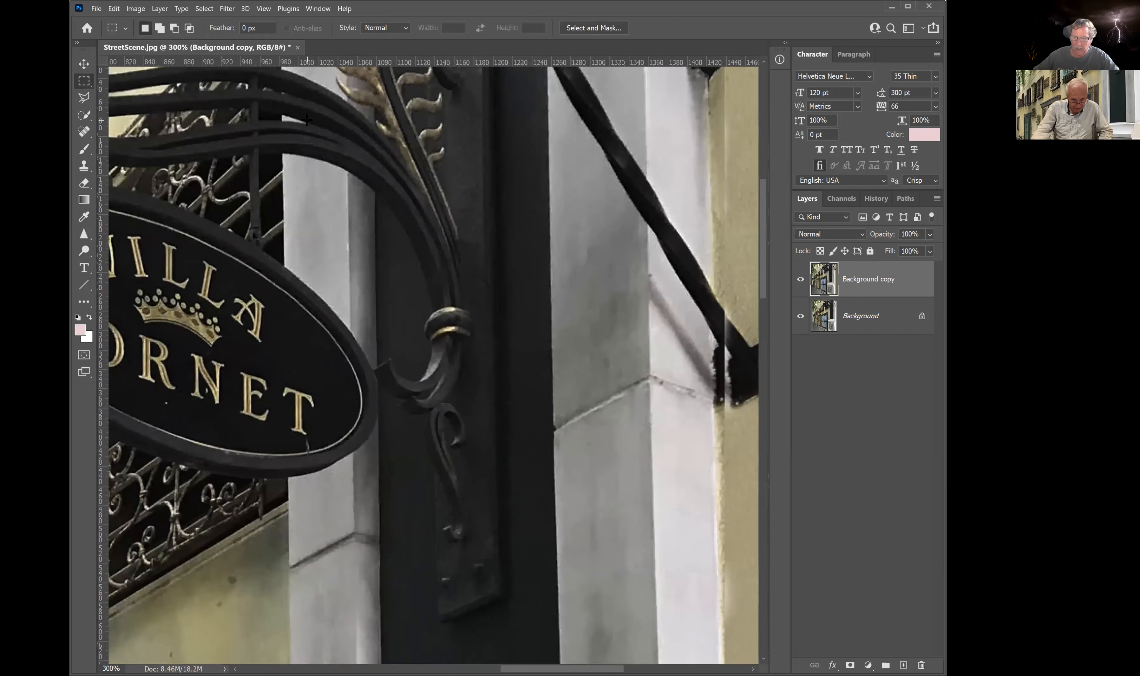
scroll(756, 94, right, 10)
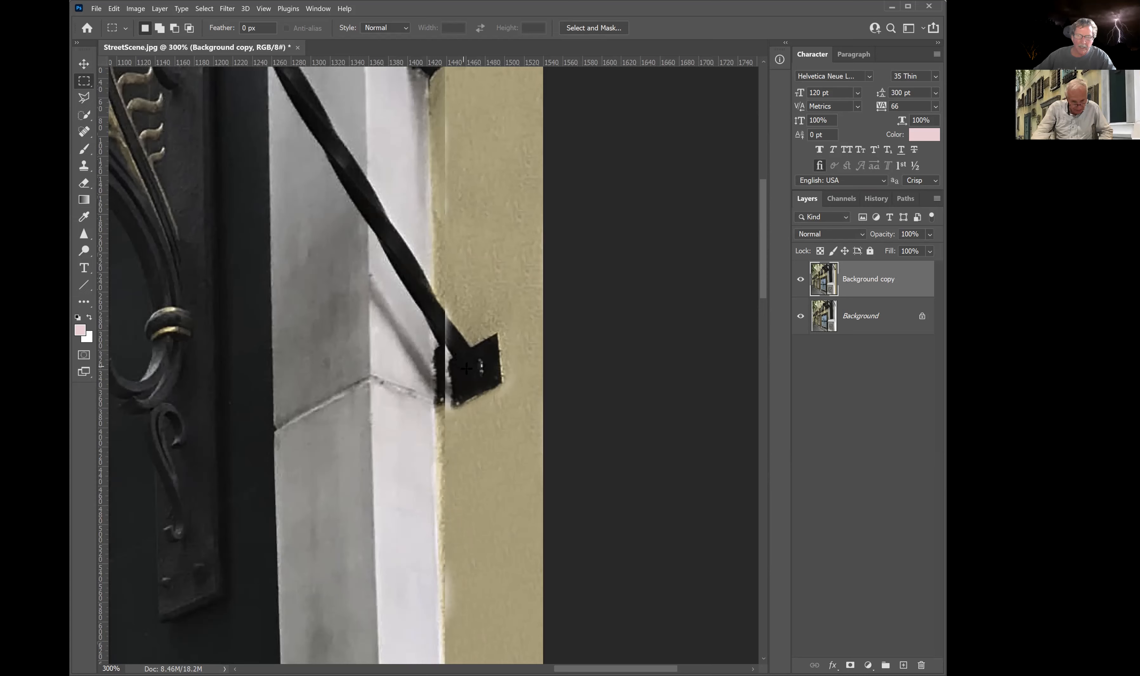
drag(441, 303, 501, 402)
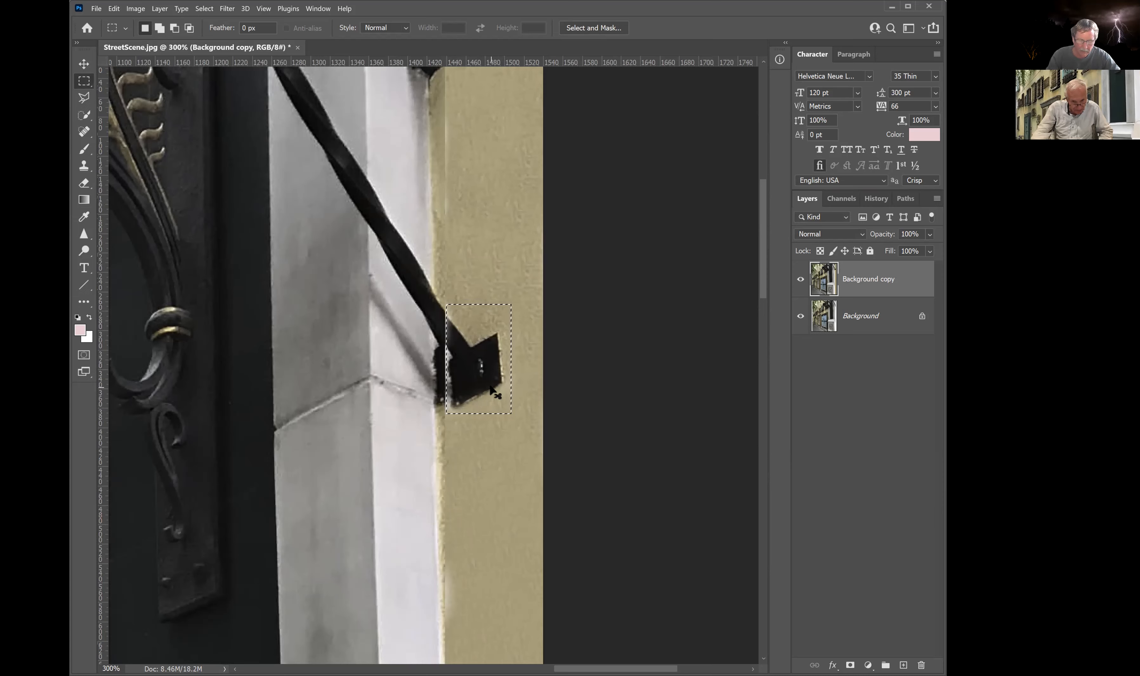
key(ctrl+t)
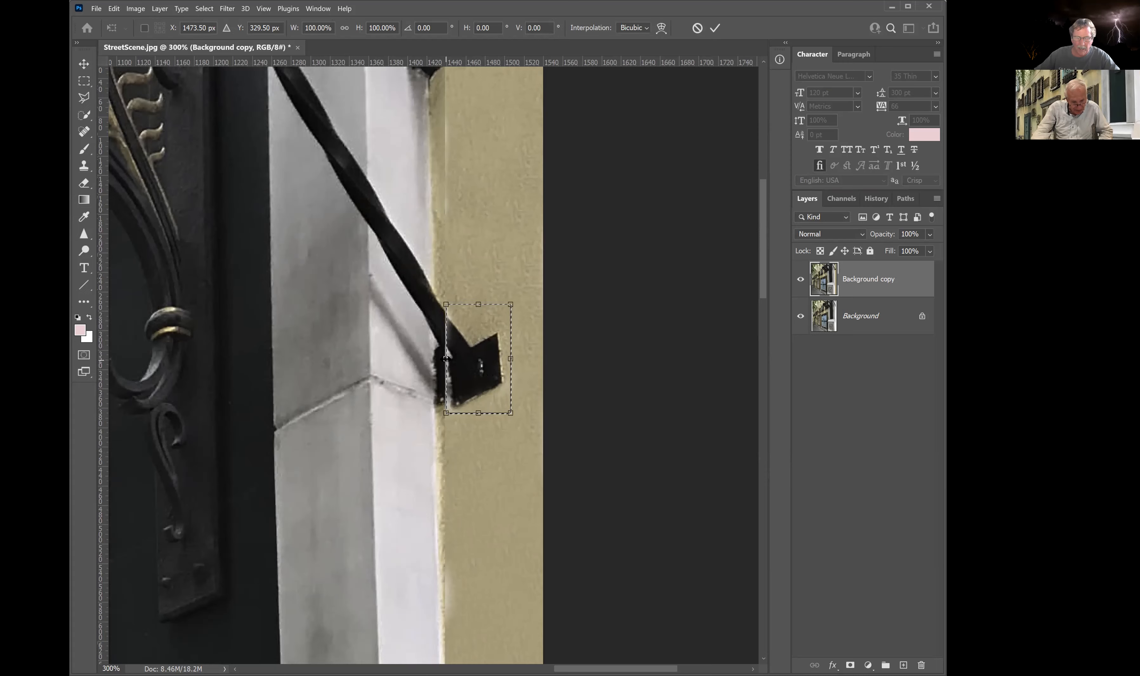
drag(446, 358, 439, 359)
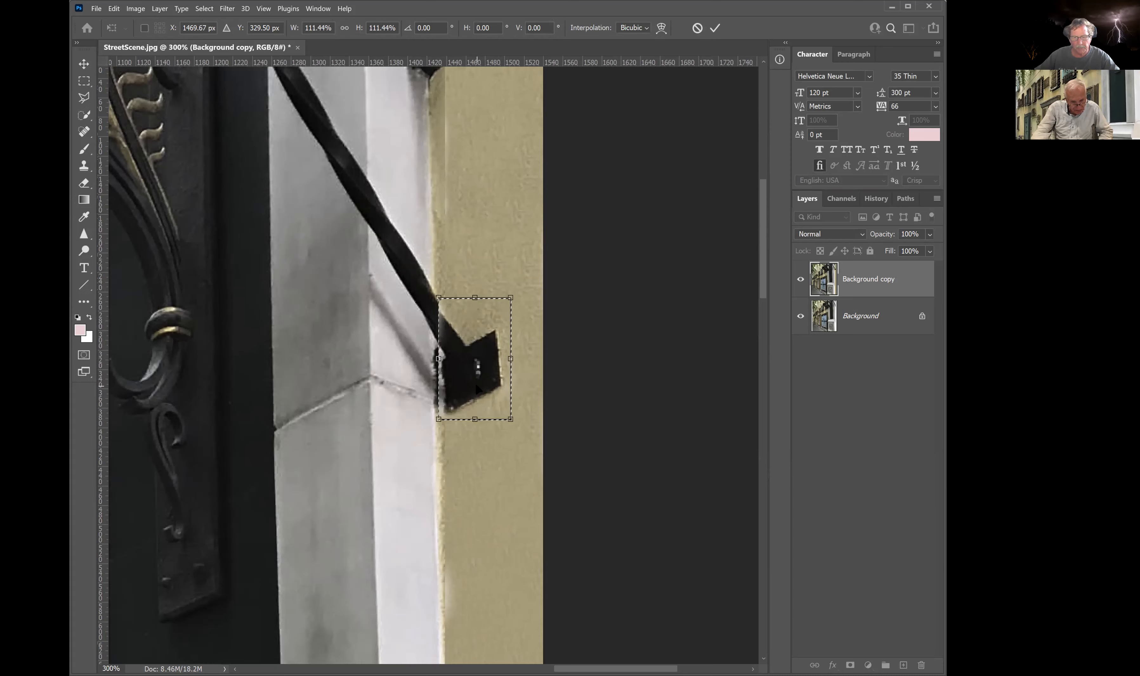
key(Return)
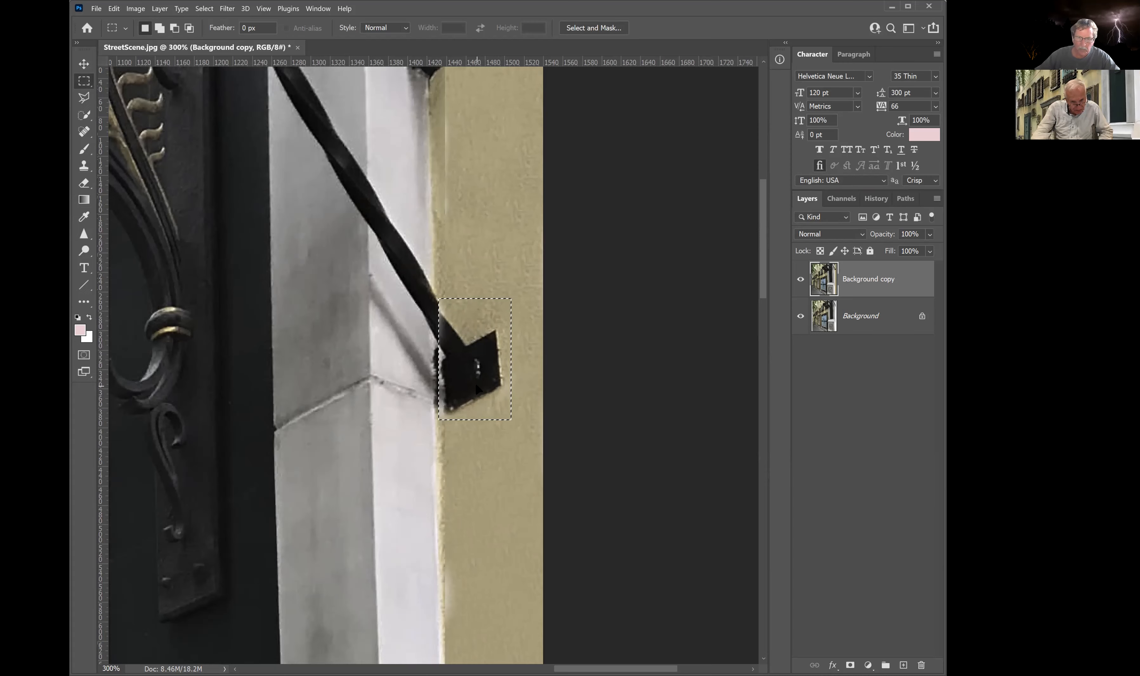
click(492, 257)
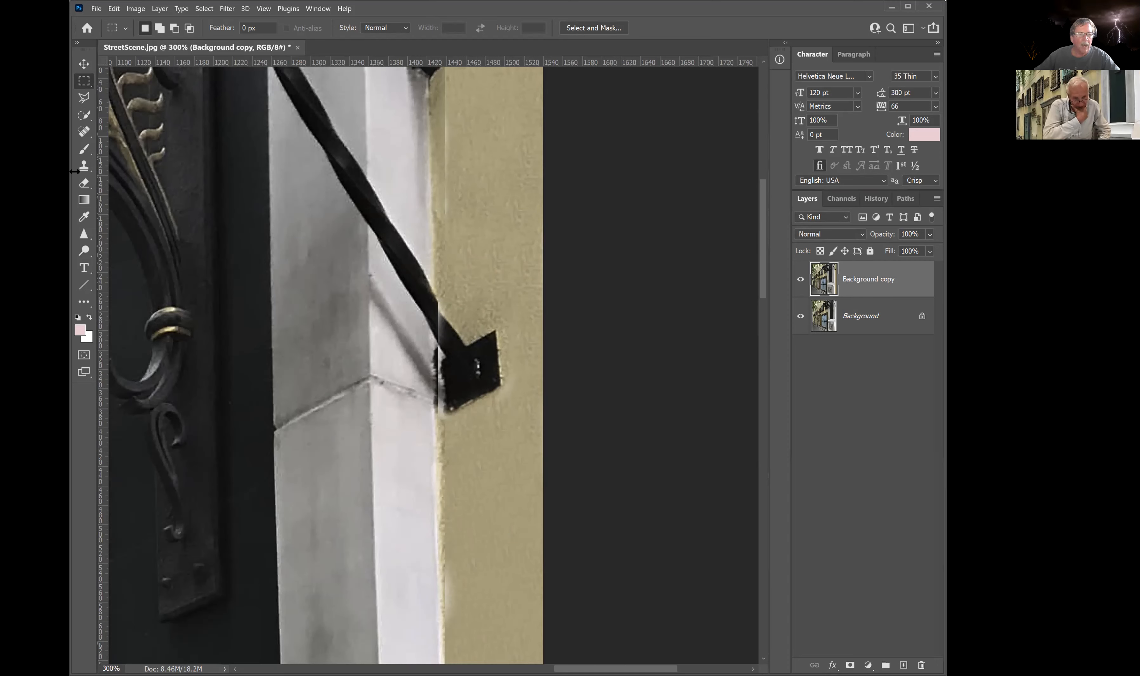
Set the Clone Stamp brush to 28 px and clone samples from further up the black rod over its seam above the bracket.
click(84, 166)
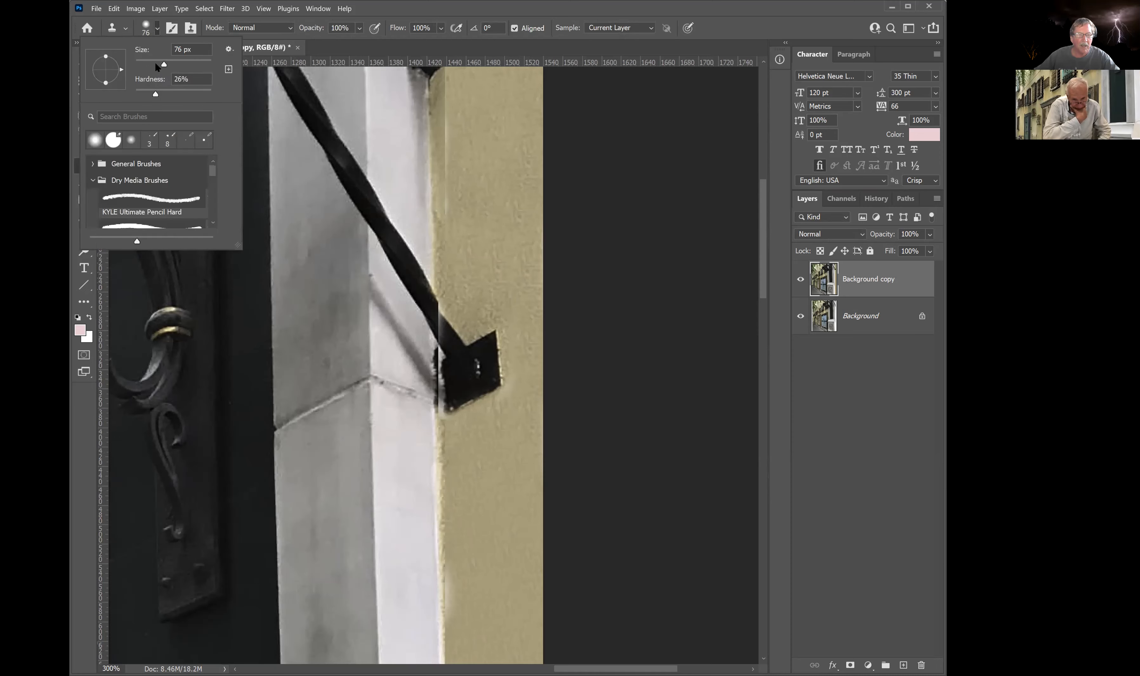
drag(146, 66, 146, 66)
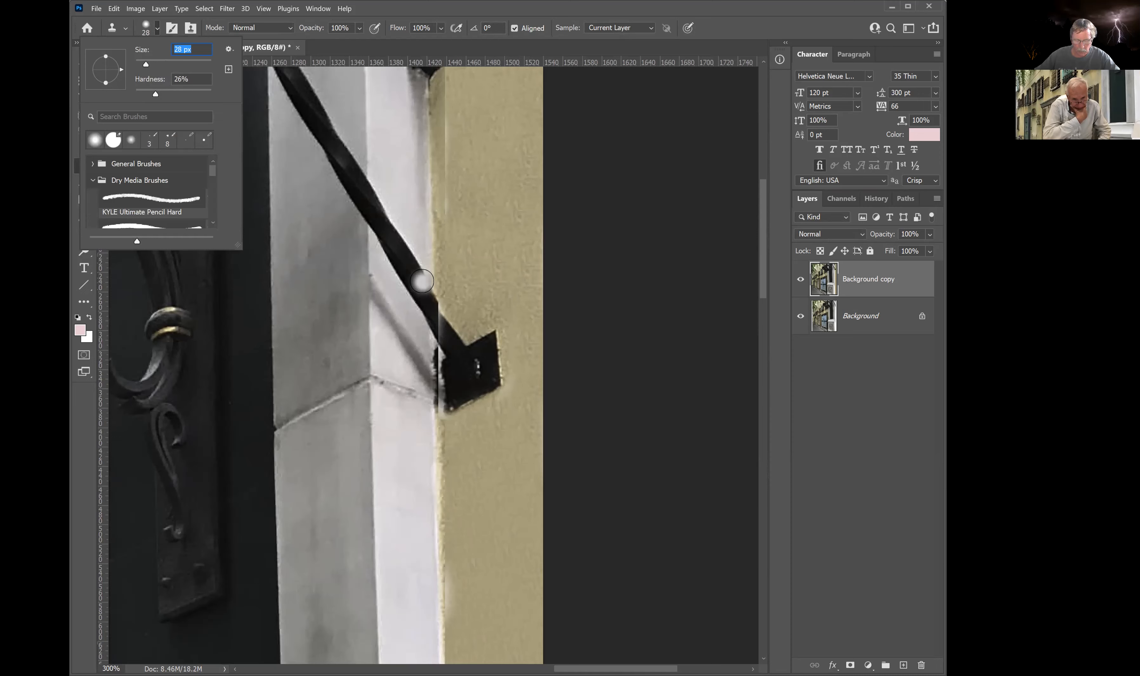
alt+click(421, 281)
mouse_move(433, 304)
mouse_down()
mouse_move(476, 331)
mouse_move(463, 278)
mouse_move(464, 306)
mouse_up()
alt+click(426, 281)
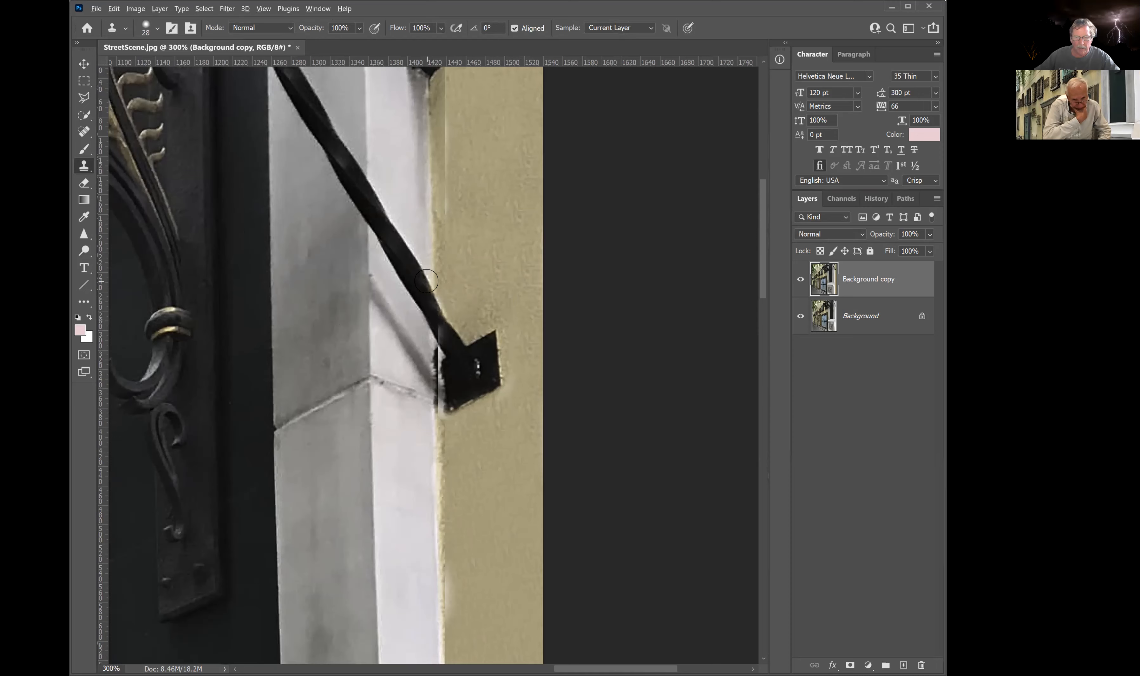
drag(435, 302, 444, 319)
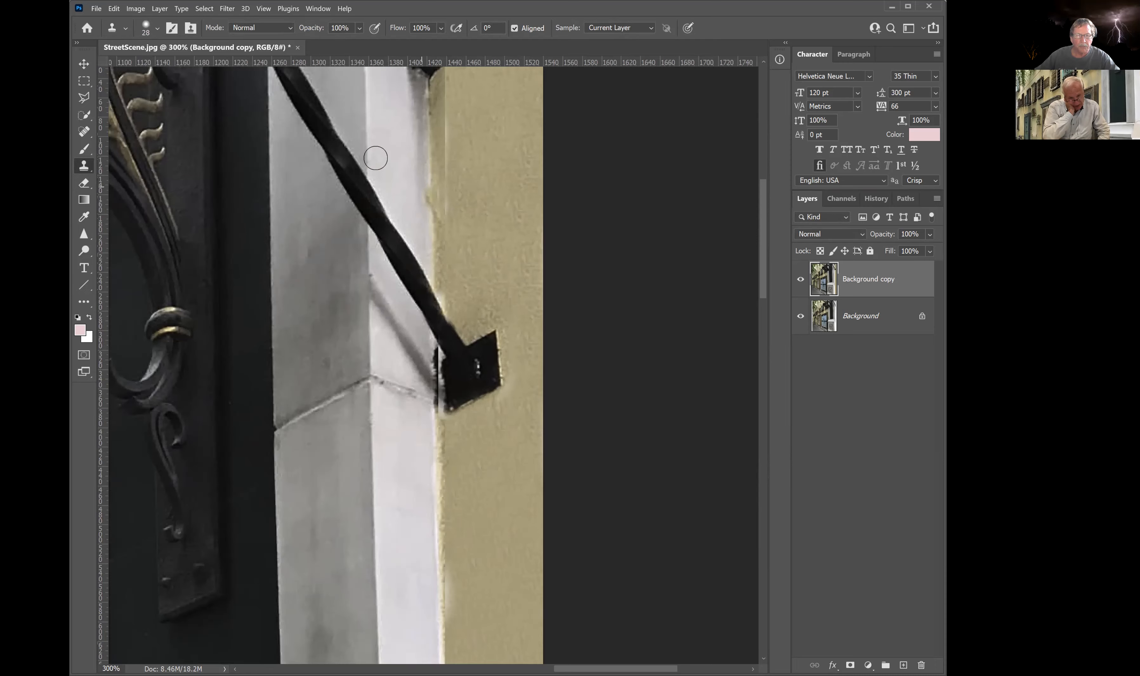
alt+click(306, 112)
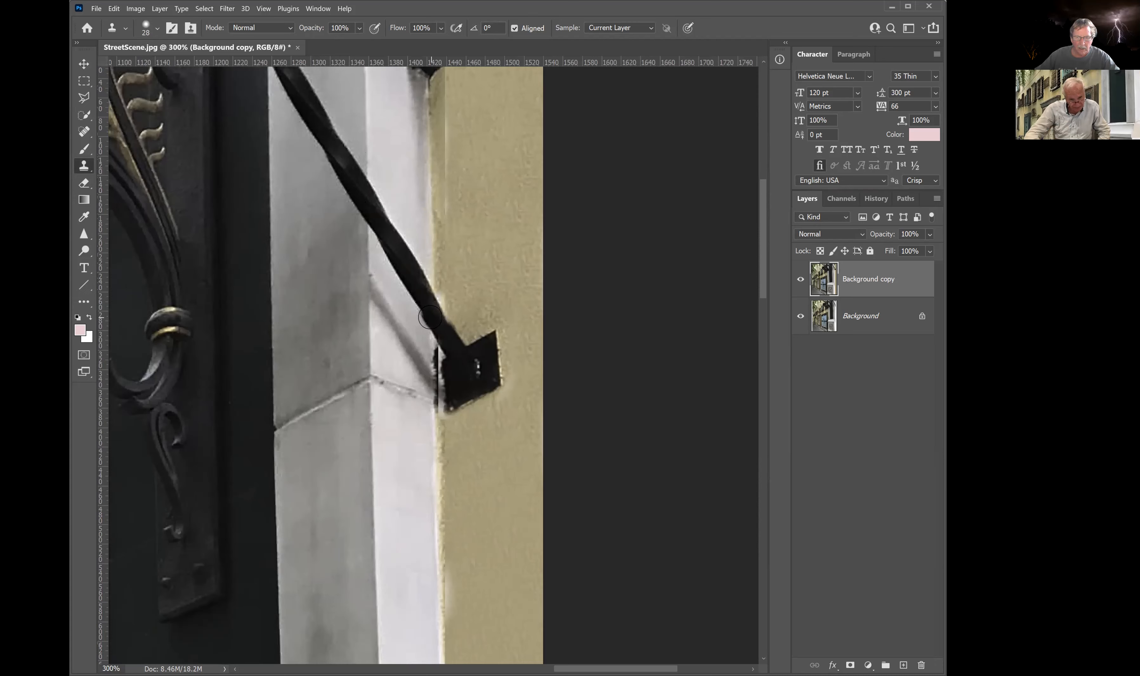
mouse_move(432, 323)
mouse_down()
mouse_move(450, 349)
mouse_move(429, 305)
mouse_up()
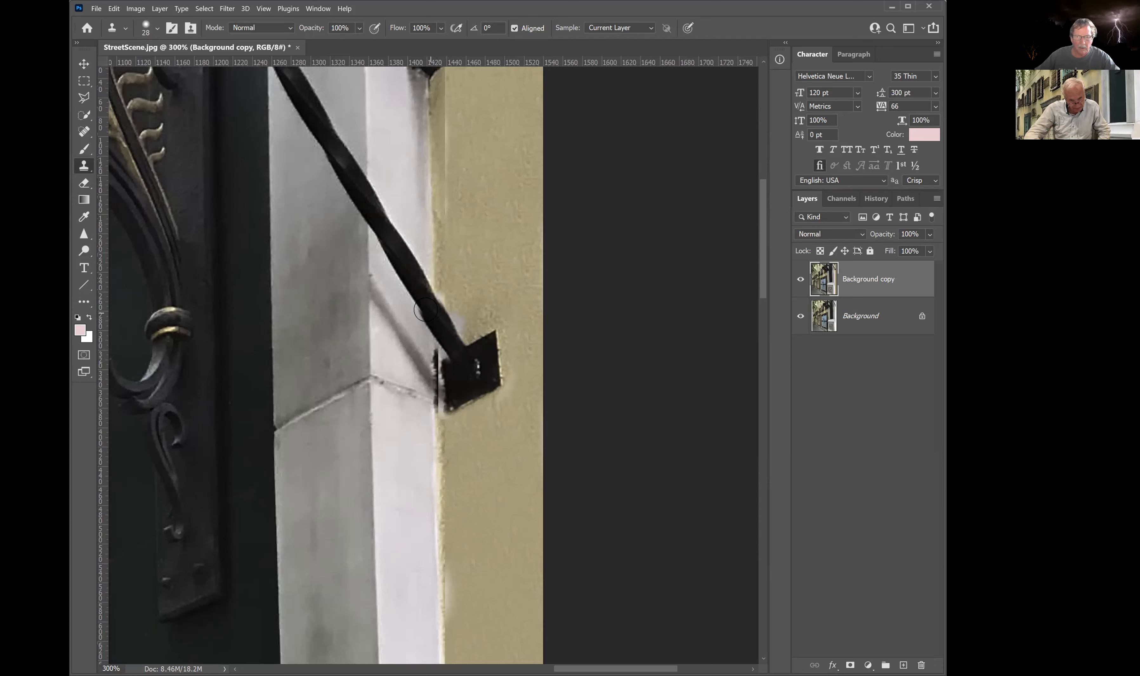
Reduce the clone brush to 13 px and clean up the rod's edges and adjoining wall just above the bracket.
click(158, 28)
drag(147, 65, 140, 65)
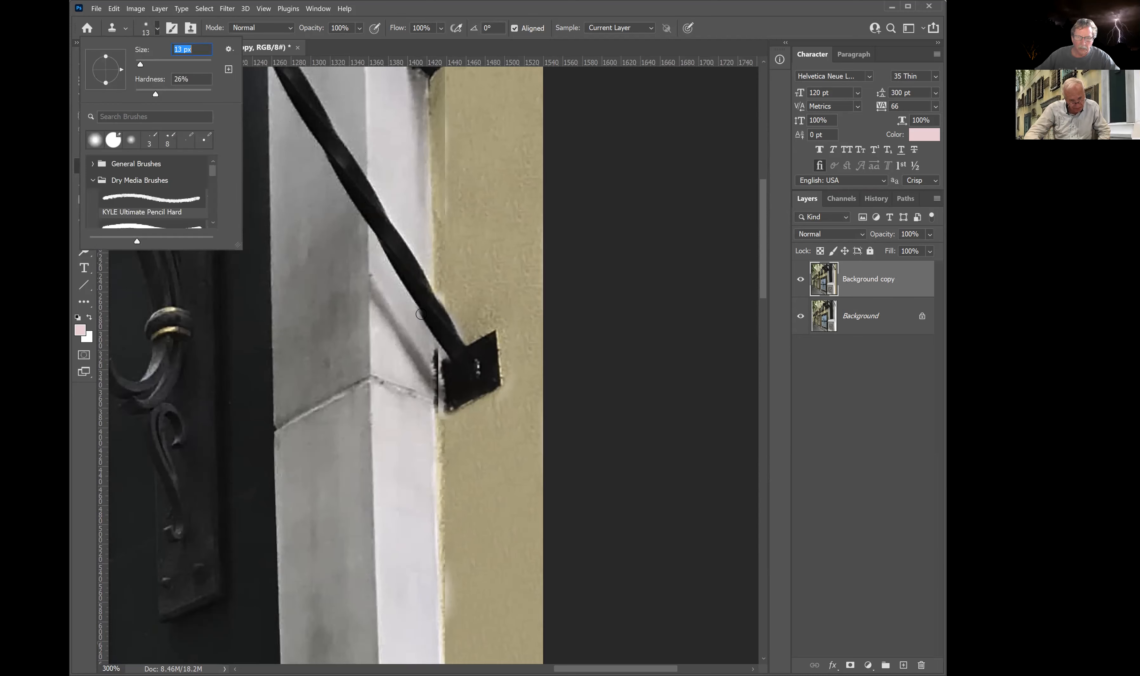
click(419, 298)
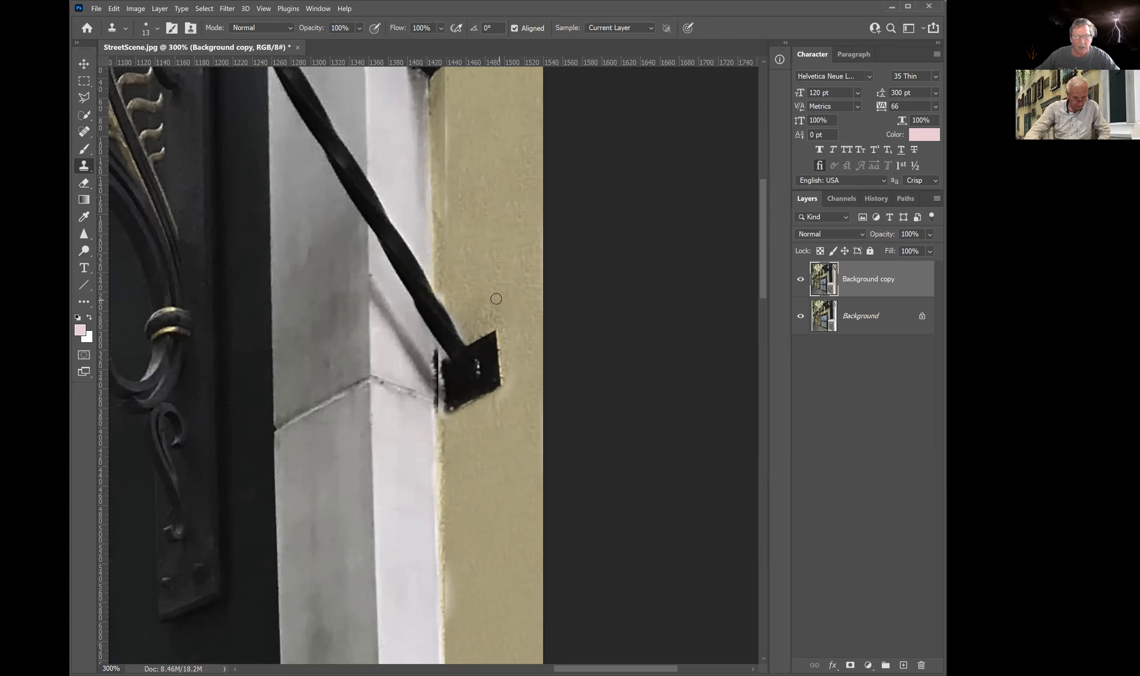
alt+click(466, 302)
drag(447, 302, 444, 295)
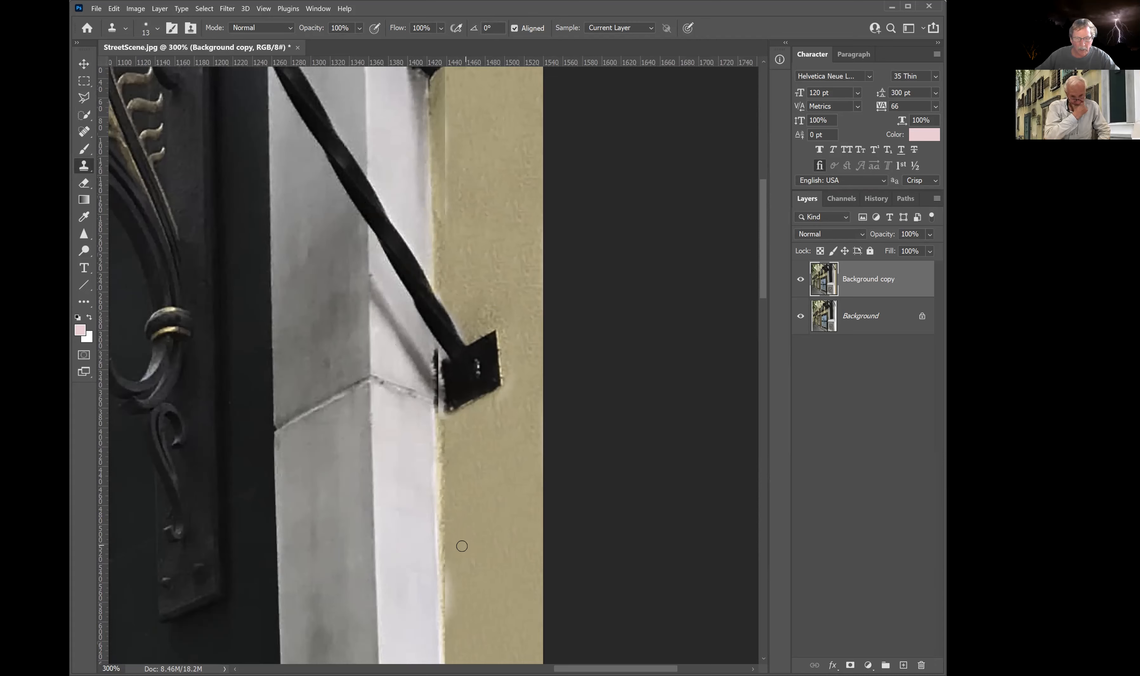
Clone wall-edge samples over the leftover dark fragment beside the bracket and cover the vertical seam in the wall above it.
alt+click(448, 528)
drag(441, 418, 436, 378)
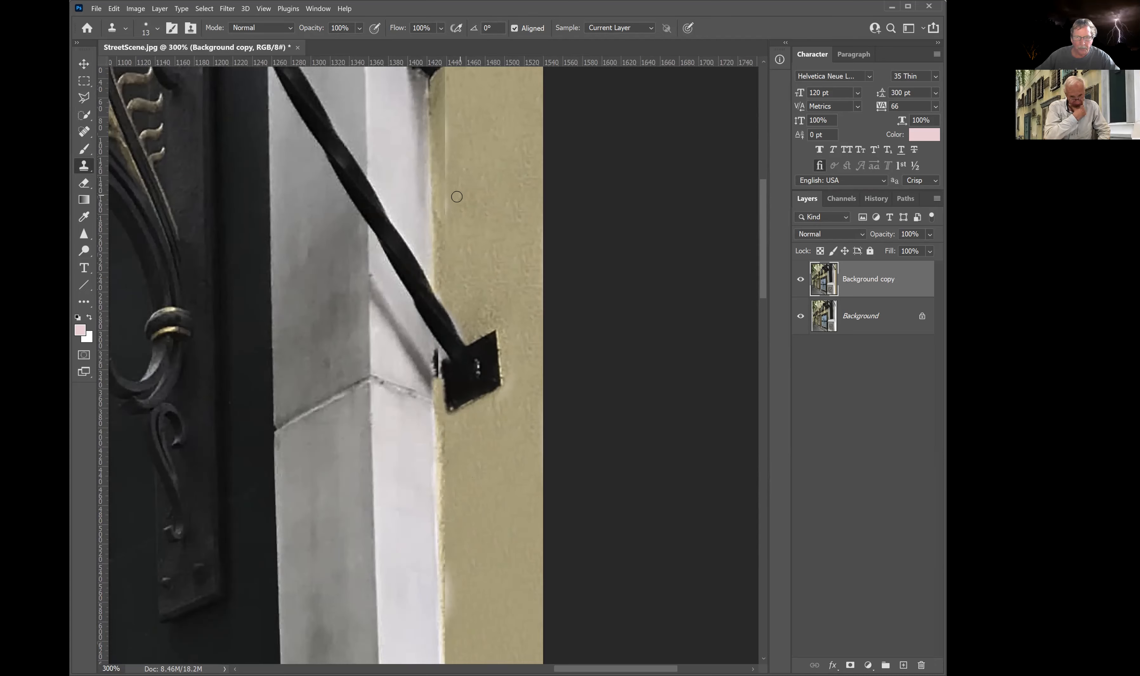
alt+click(439, 247)
drag(437, 353, 438, 377)
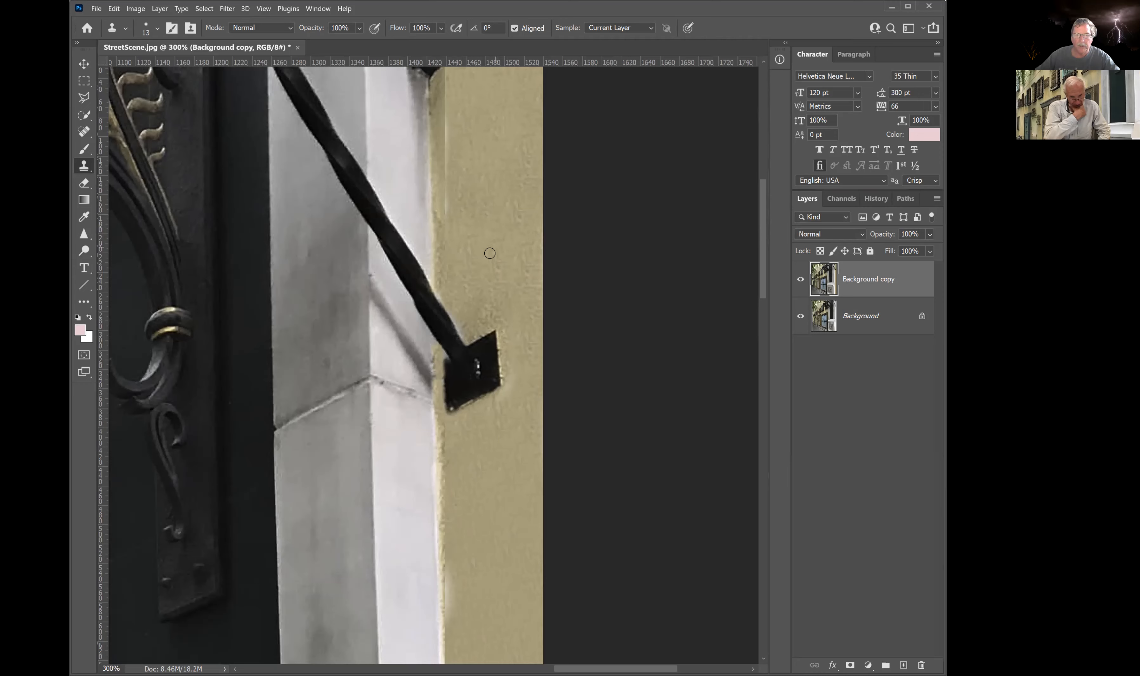
drag(448, 210, 444, 74)
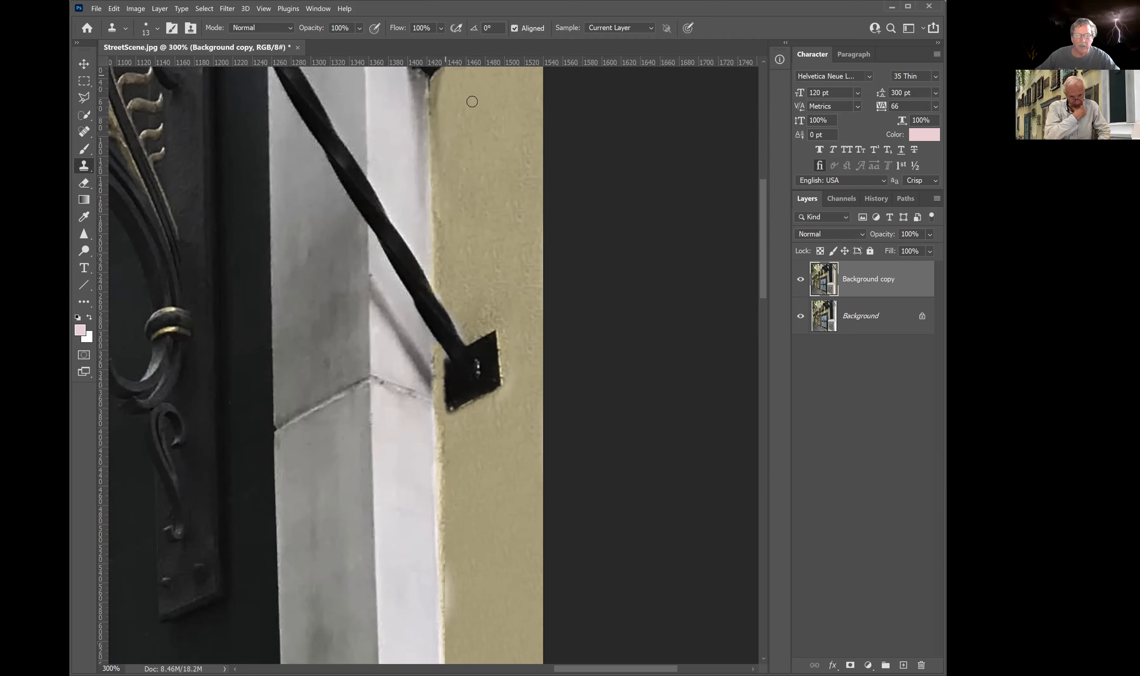
Clone a sample of the yellow wall over the rough wall edge below the bracket.
alt+click(463, 522)
drag(451, 575, 450, 618)
key(ctrl+minus)
key(ctrl+minus)
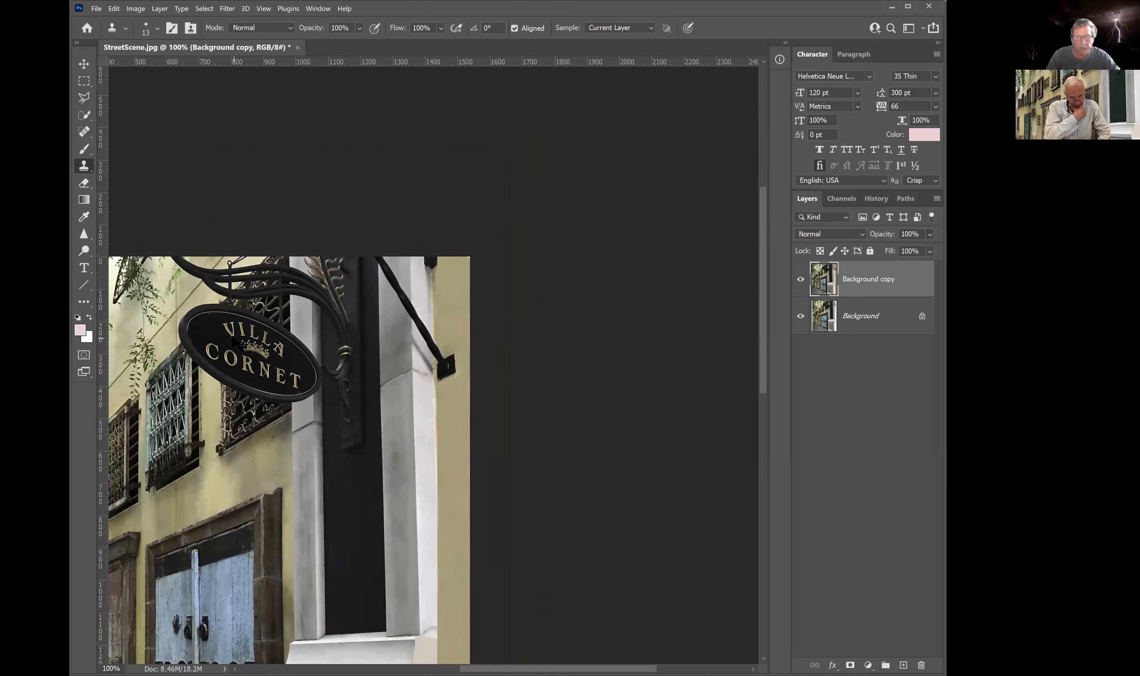
key(ctrl+minus)
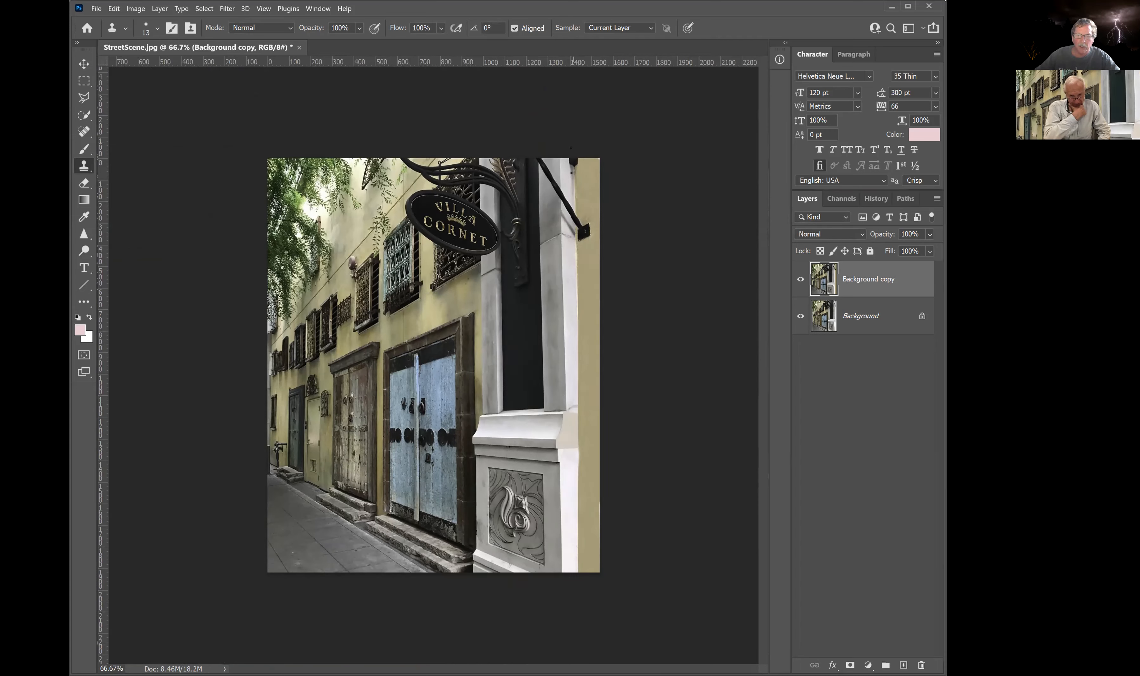
Set the Clone Stamp brush to 33 px and clone a wall-edge sample along the joint below the dark fragment at the image's top.
key(ctrl+plus)
key(ctrl+plus)
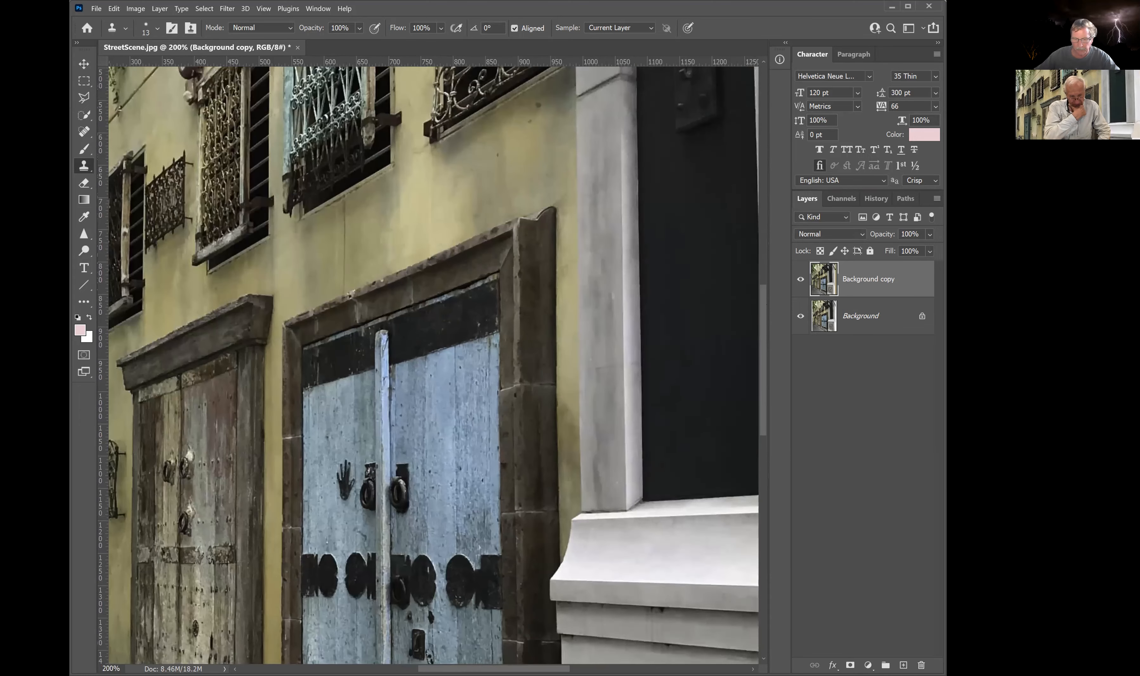
drag(555, 669, 637, 669)
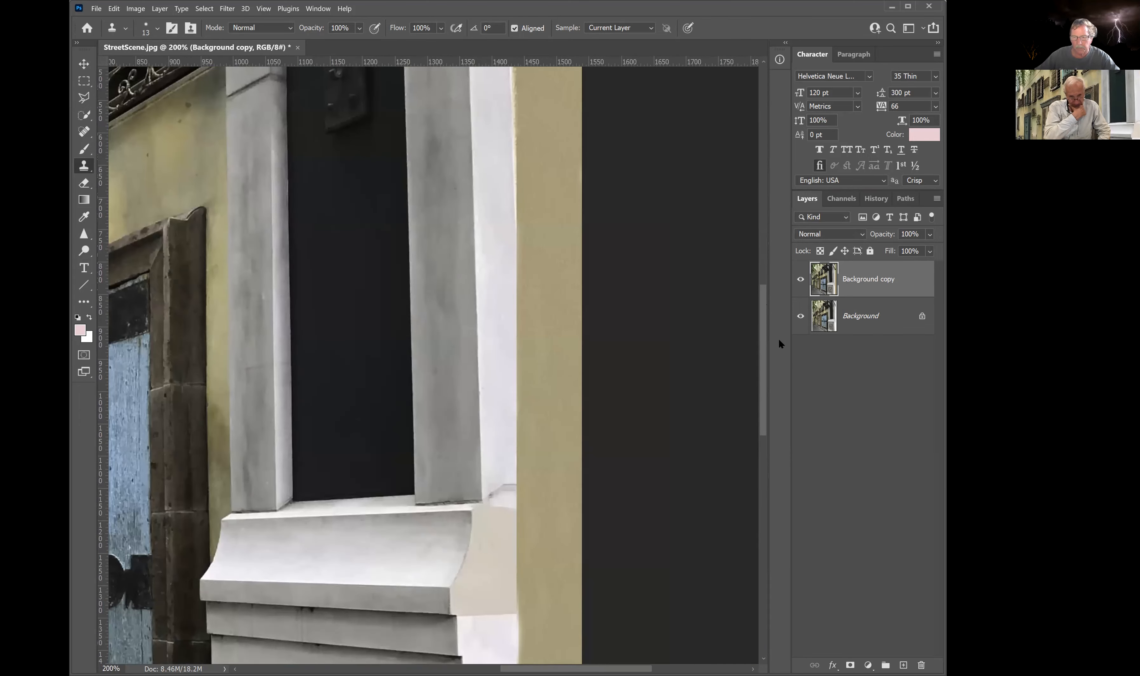
drag(761, 302, 766, 153)
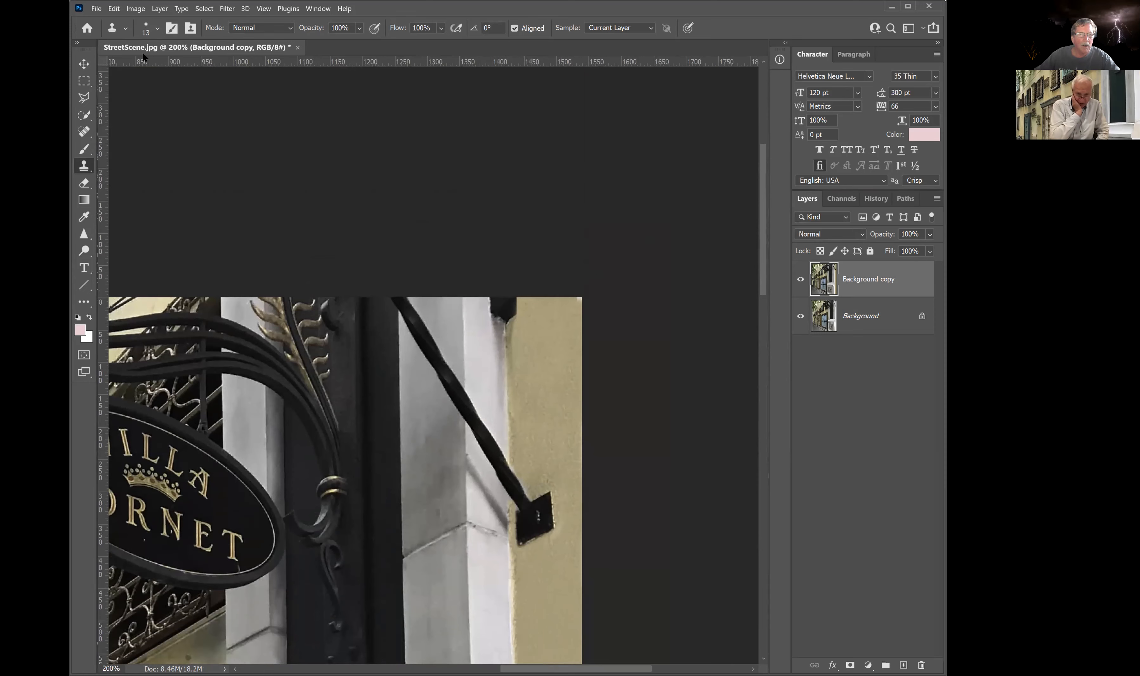
click(157, 27)
drag(138, 60, 147, 62)
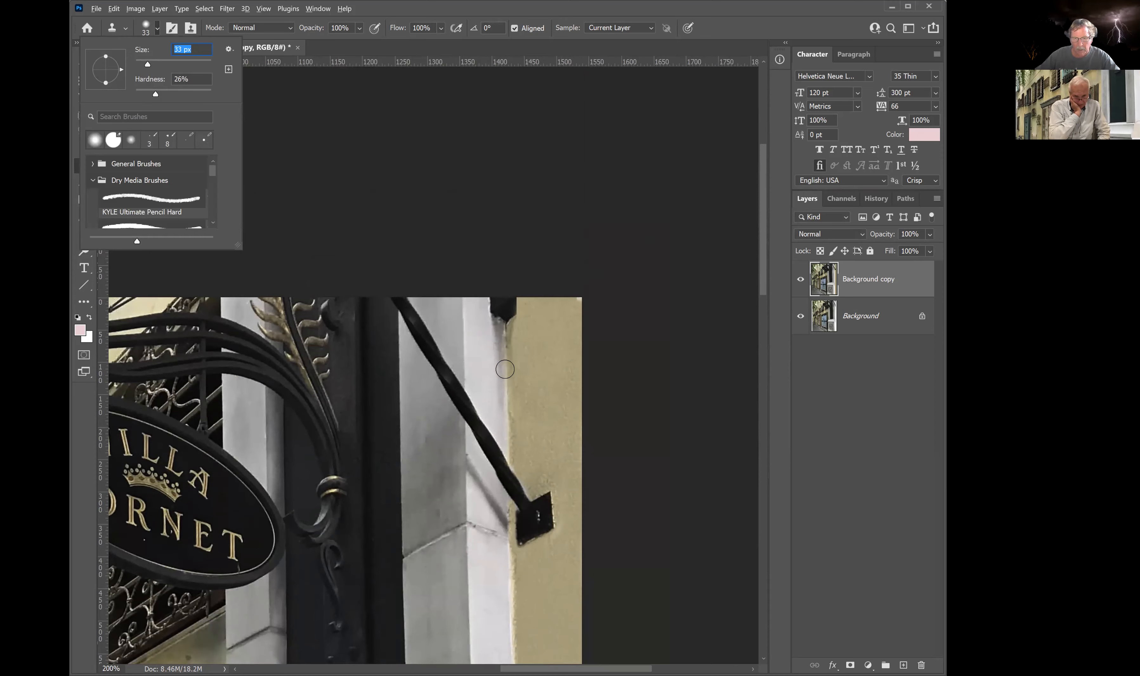
alt+click(505, 370)
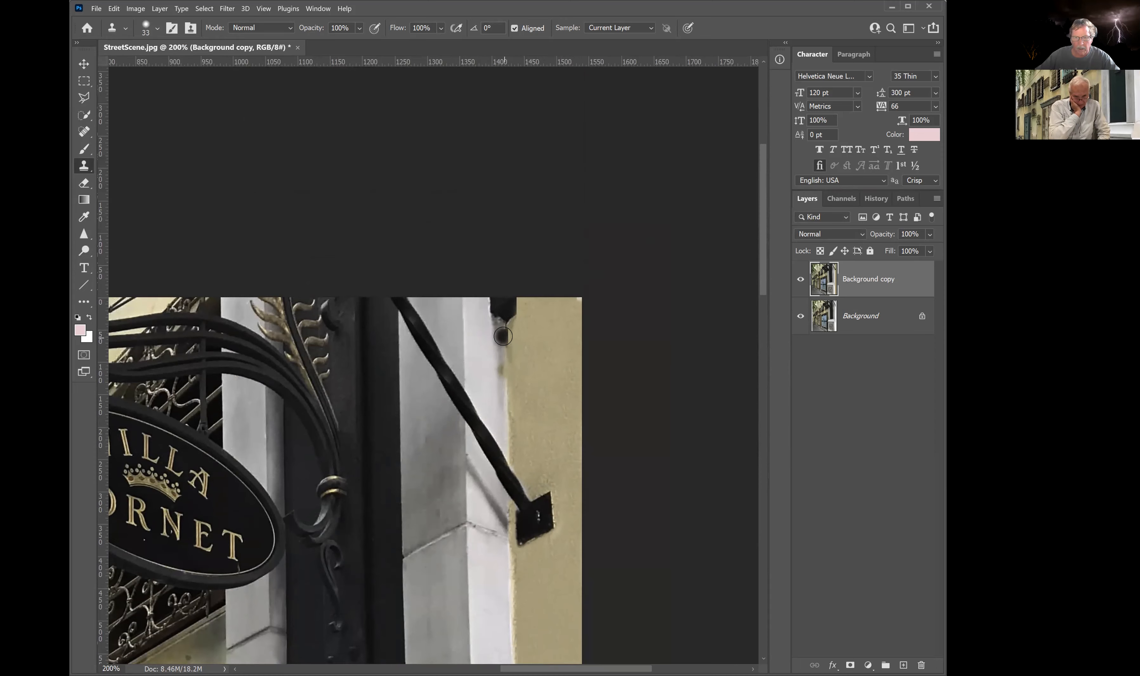
drag(504, 352, 506, 380)
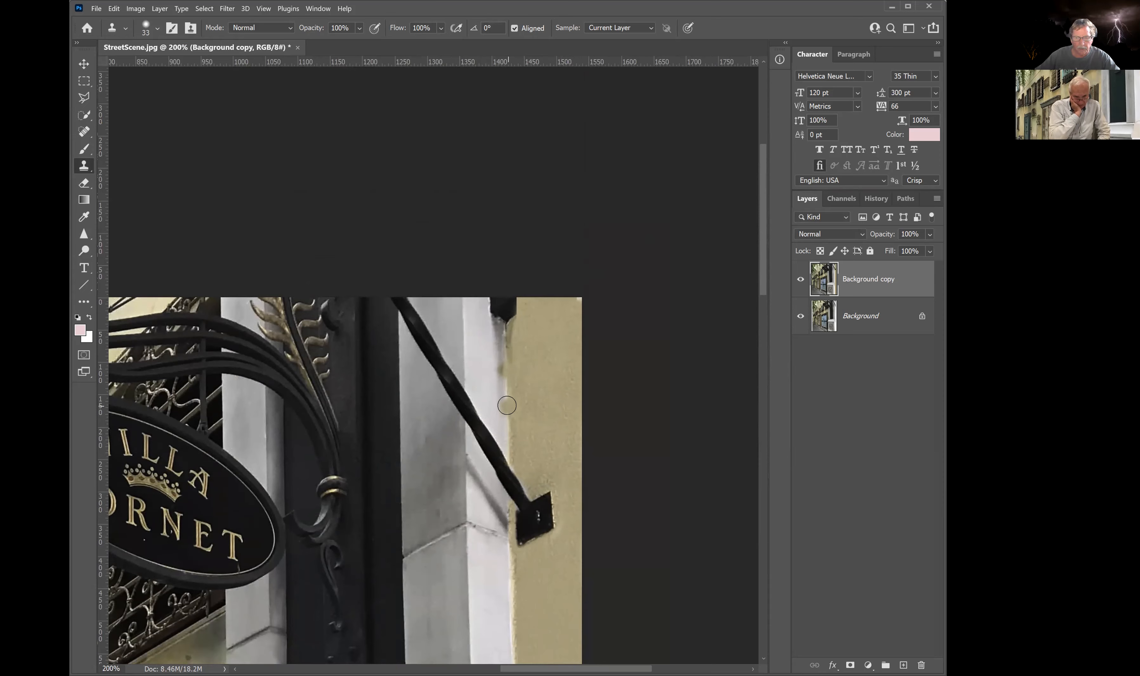
Resample the joint between white column and yellow wall, and clone it upward over the dark fragment at the image's top edge.
alt+click(508, 405)
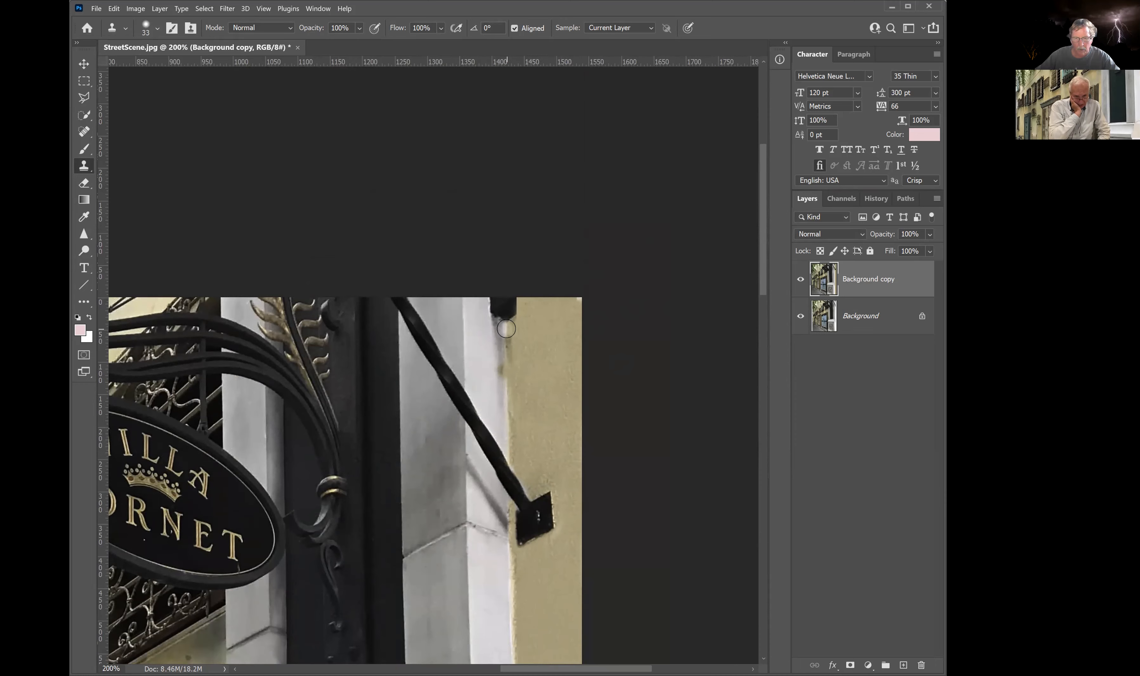
click(510, 371)
key(ctrl+z)
click(501, 340)
key(ctrl+z)
mouse_move(510, 375)
mouse_down()
mouse_move(509, 324)
mouse_move(503, 374)
mouse_move(502, 317)
mouse_move(499, 325)
mouse_move(489, 299)
mouse_move(516, 303)
mouse_up()
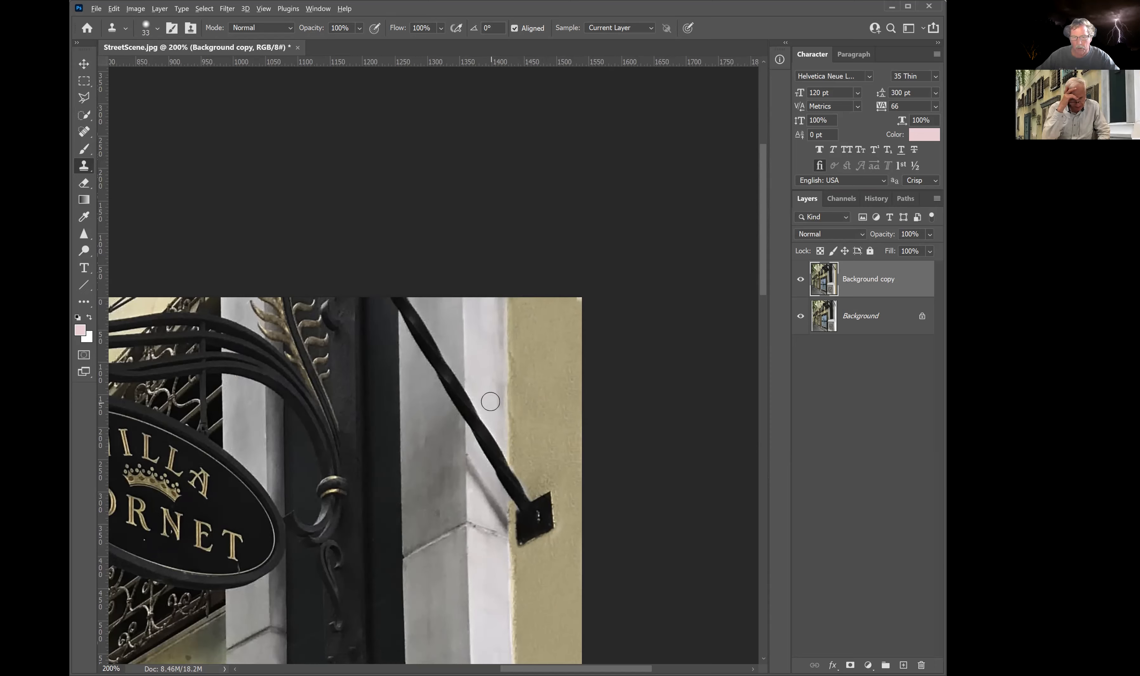
alt+click(490, 401)
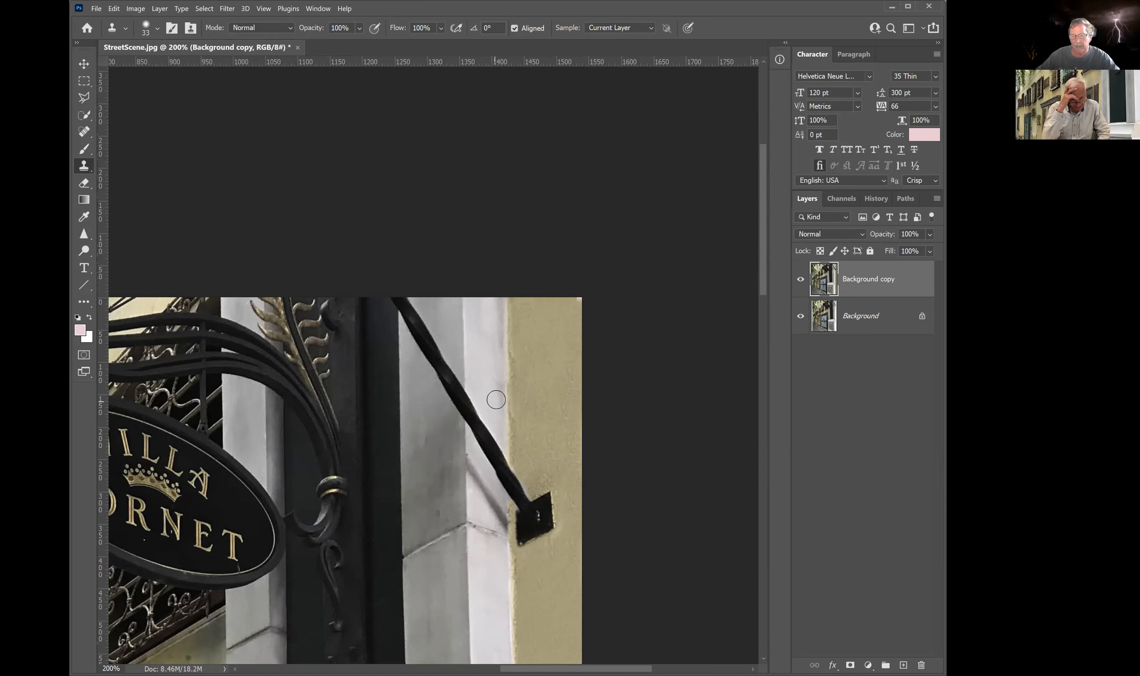
drag(496, 400, 555, 321)
key(ctrl+z)
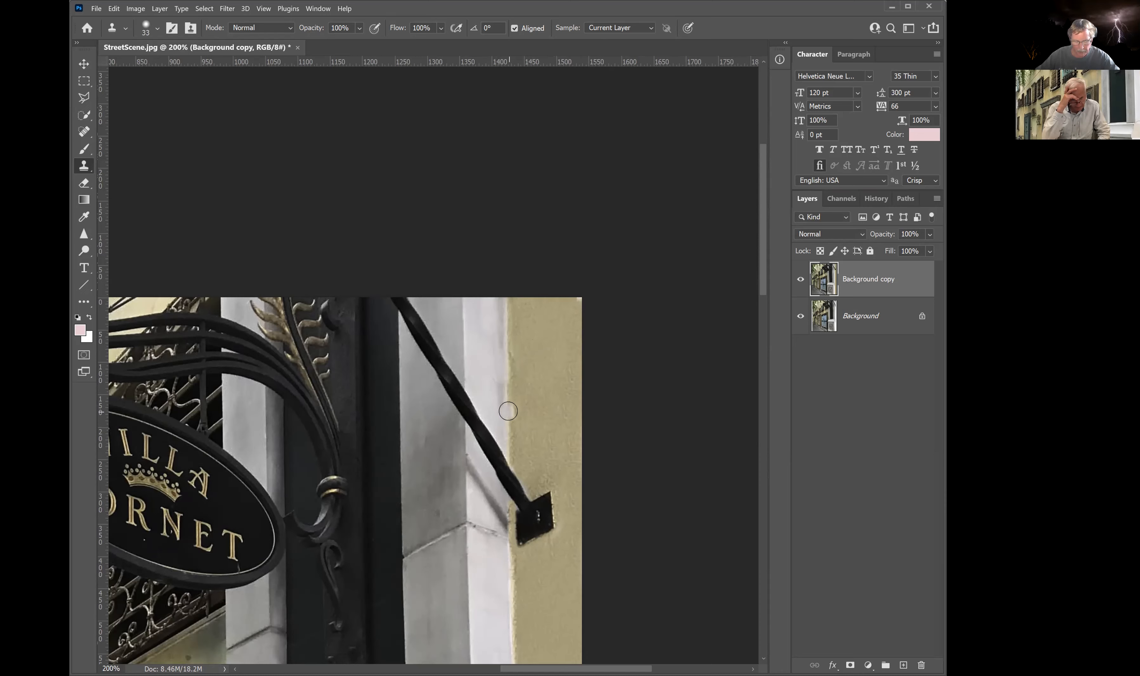
alt+click(509, 411)
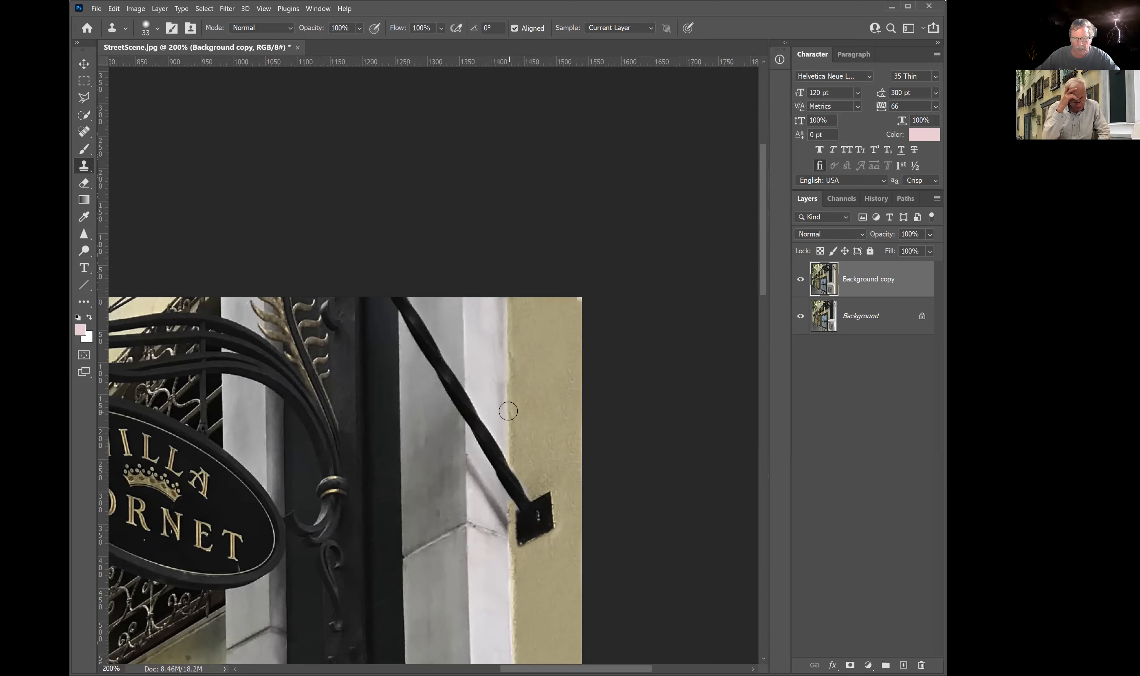
drag(491, 364, 493, 357)
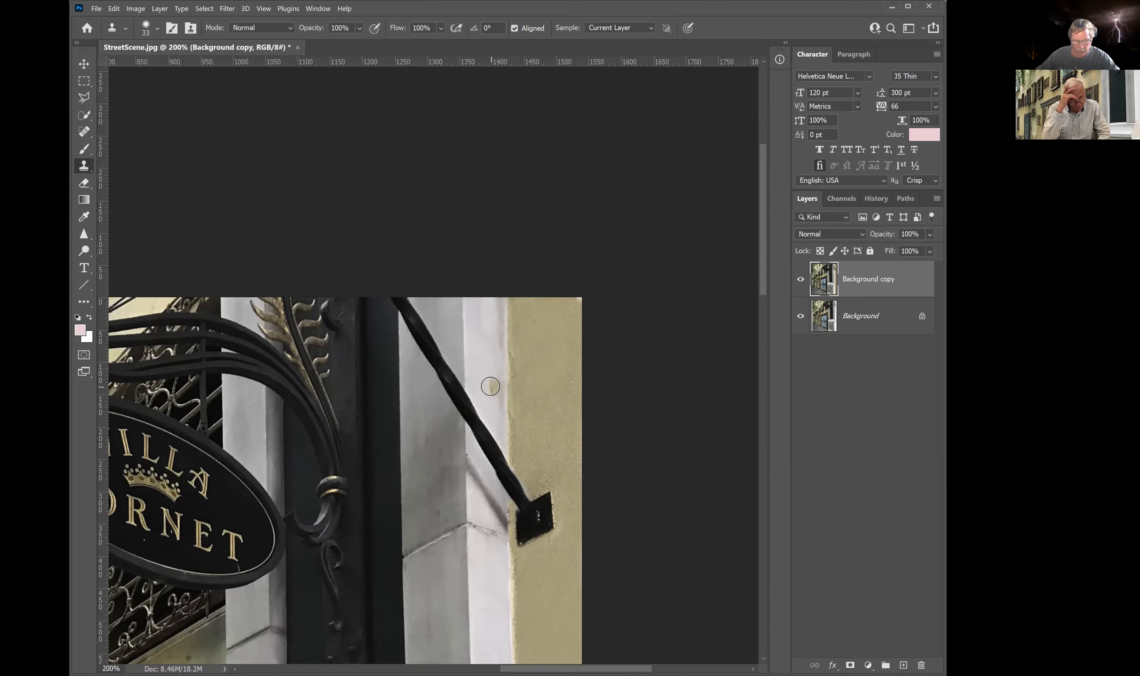
alt+click(490, 386)
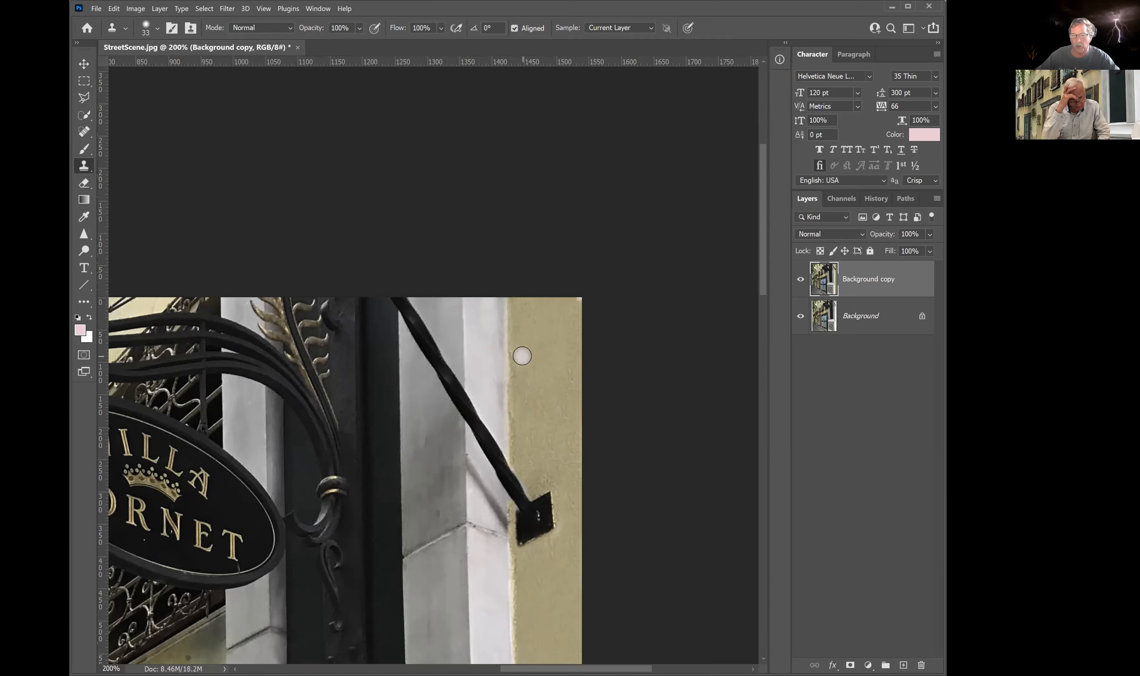
drag(527, 357, 553, 354)
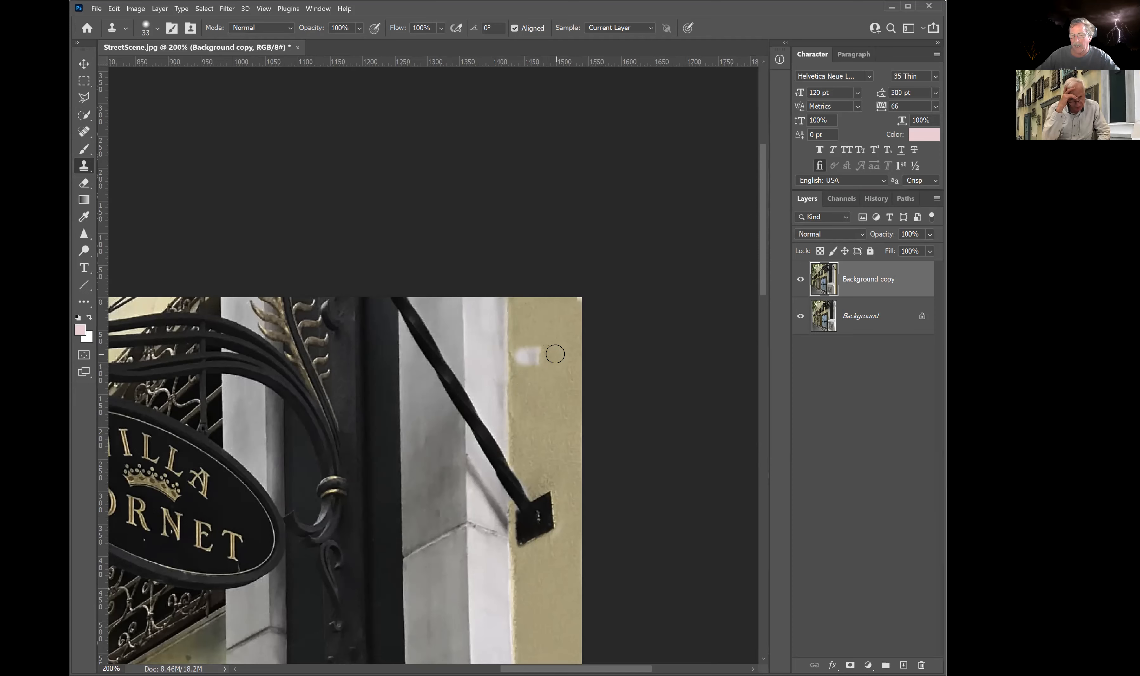
key(ctrl+z)
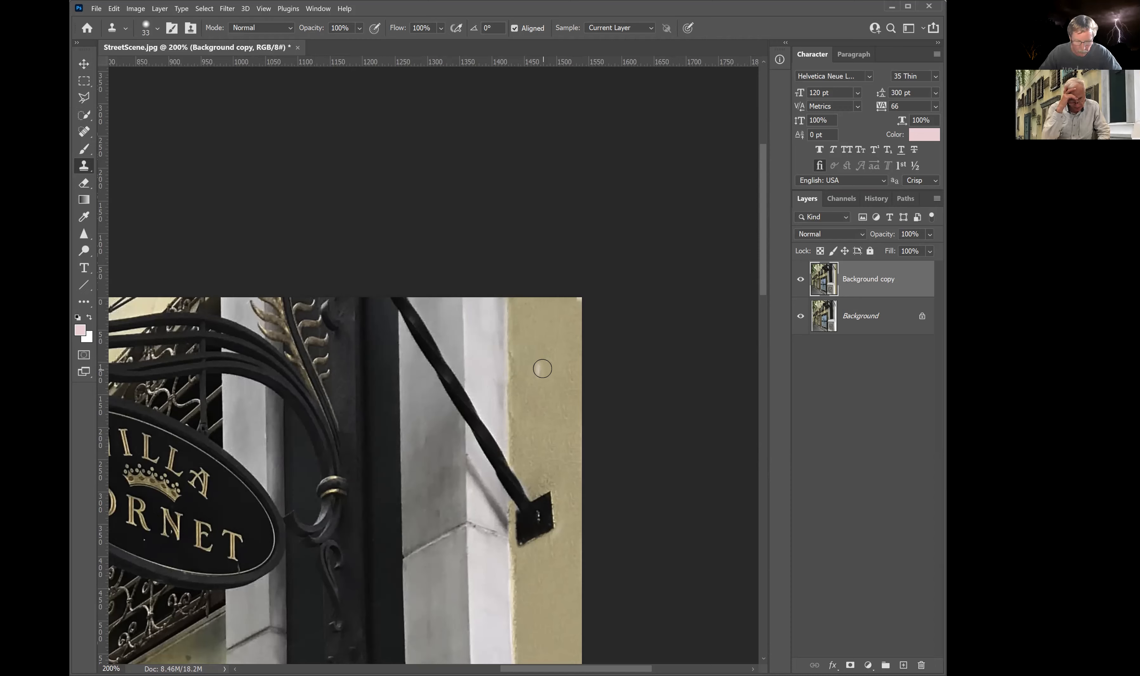
key(ctrl+minus)
key(ctrl+minus)
key(ctrl+minus)
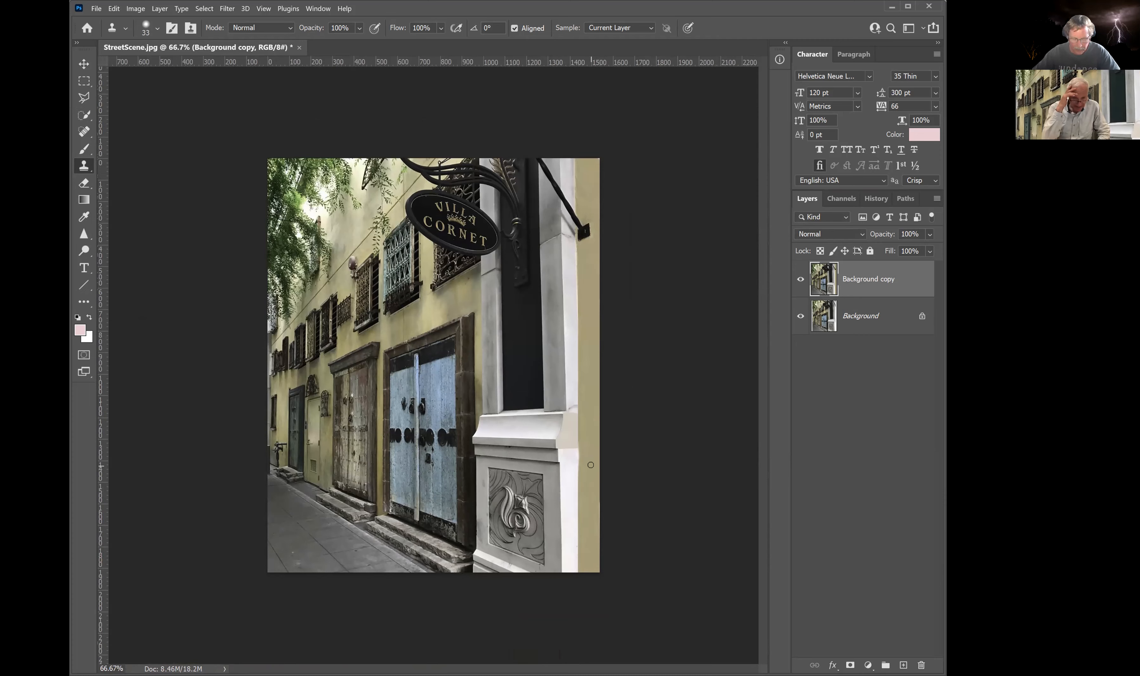
drag(594, 498, 598, 508)
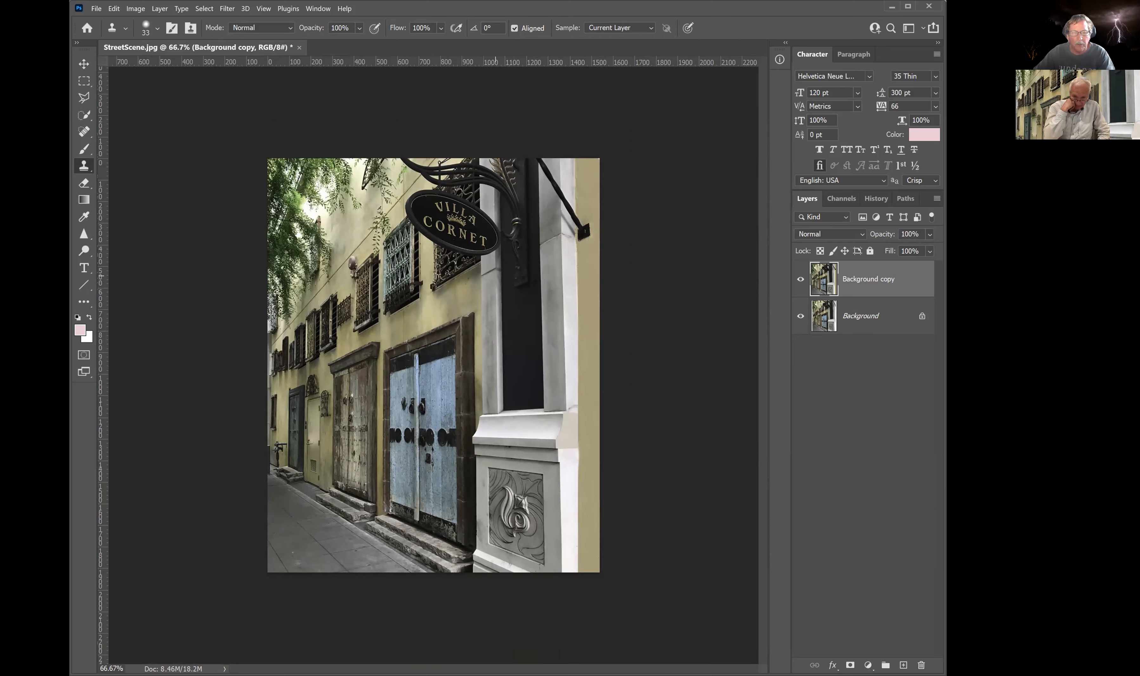
key(m)
drag(252, 156, 752, 634)
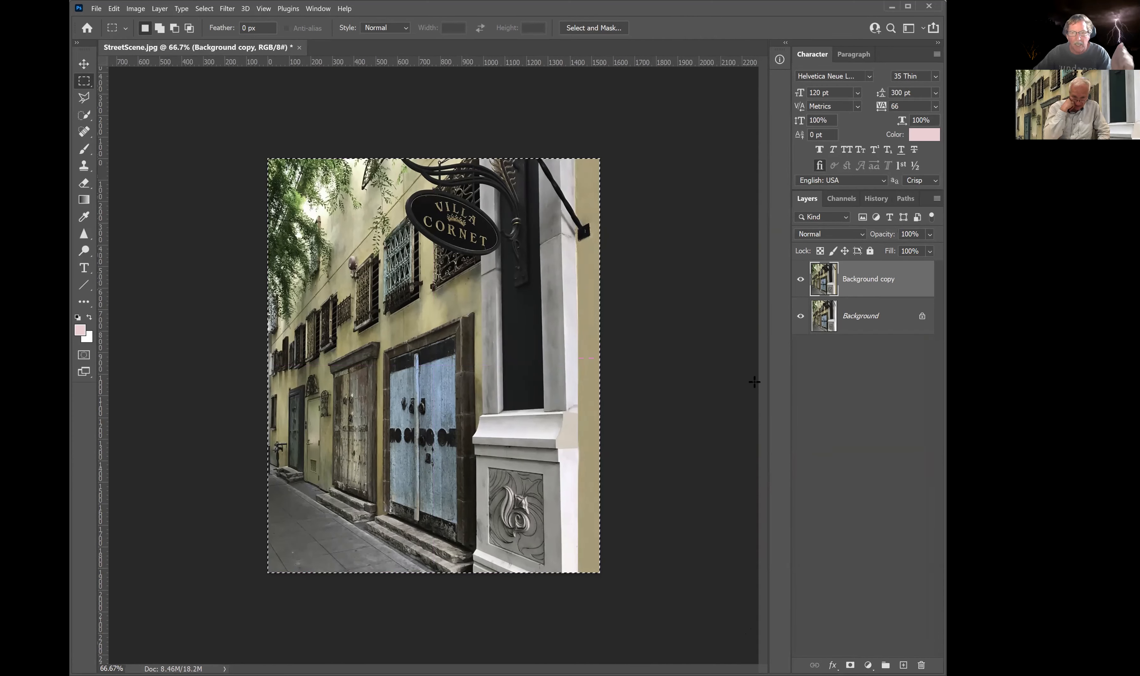
key(ctrl+t)
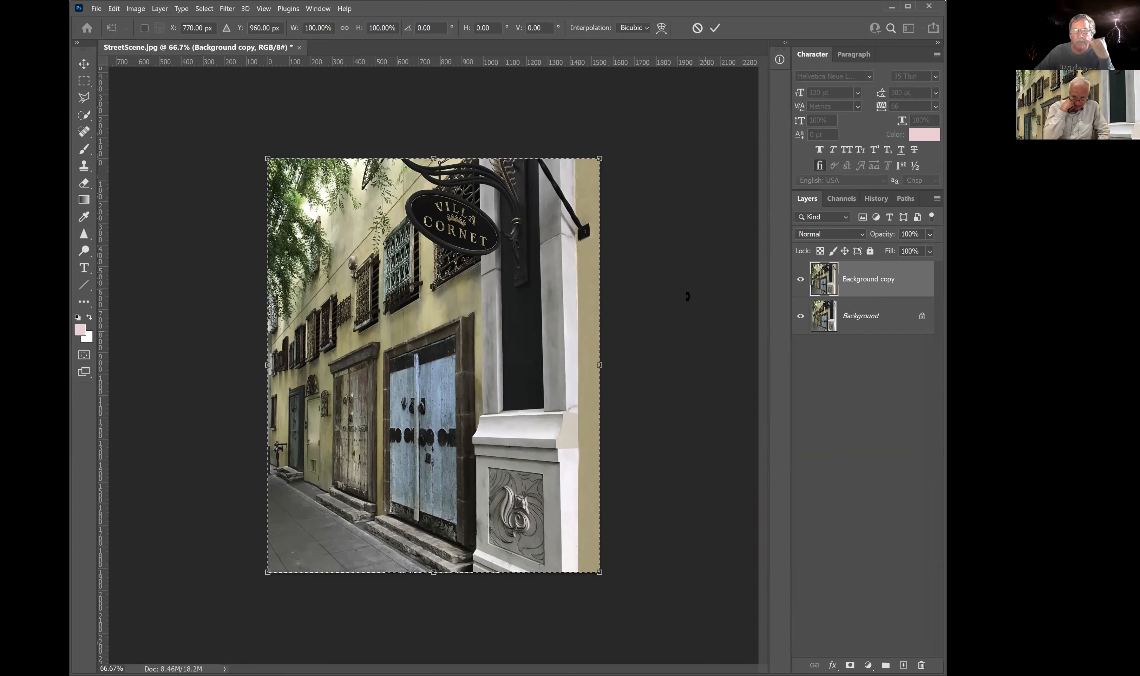
right_click(583, 187)
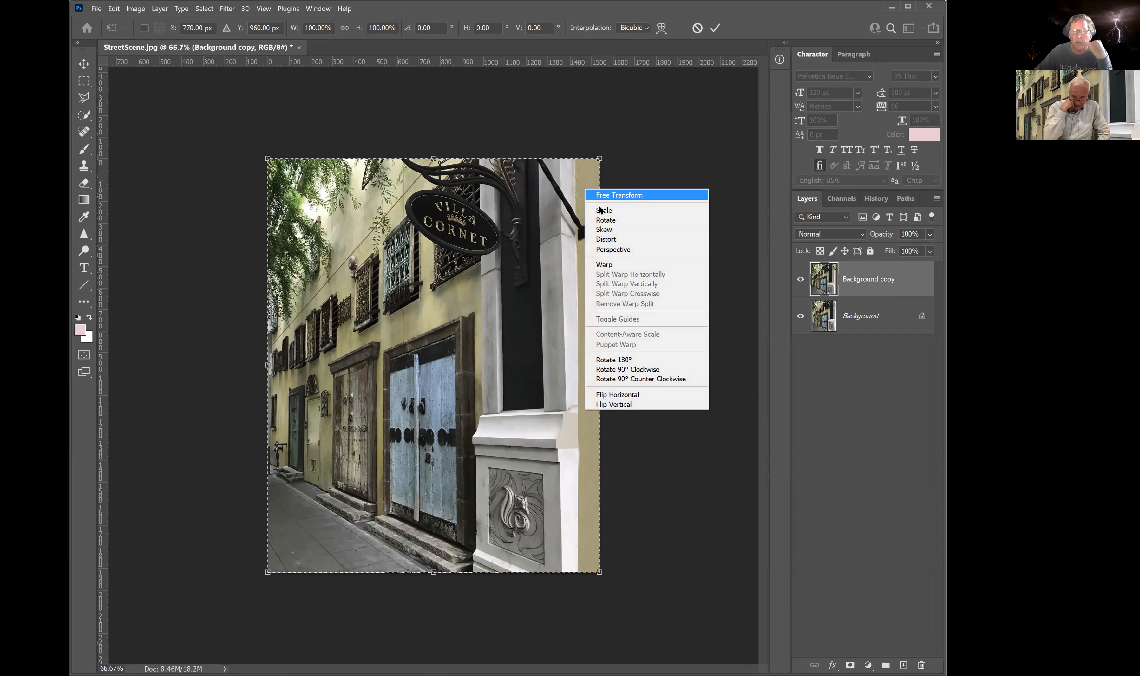
click(606, 231)
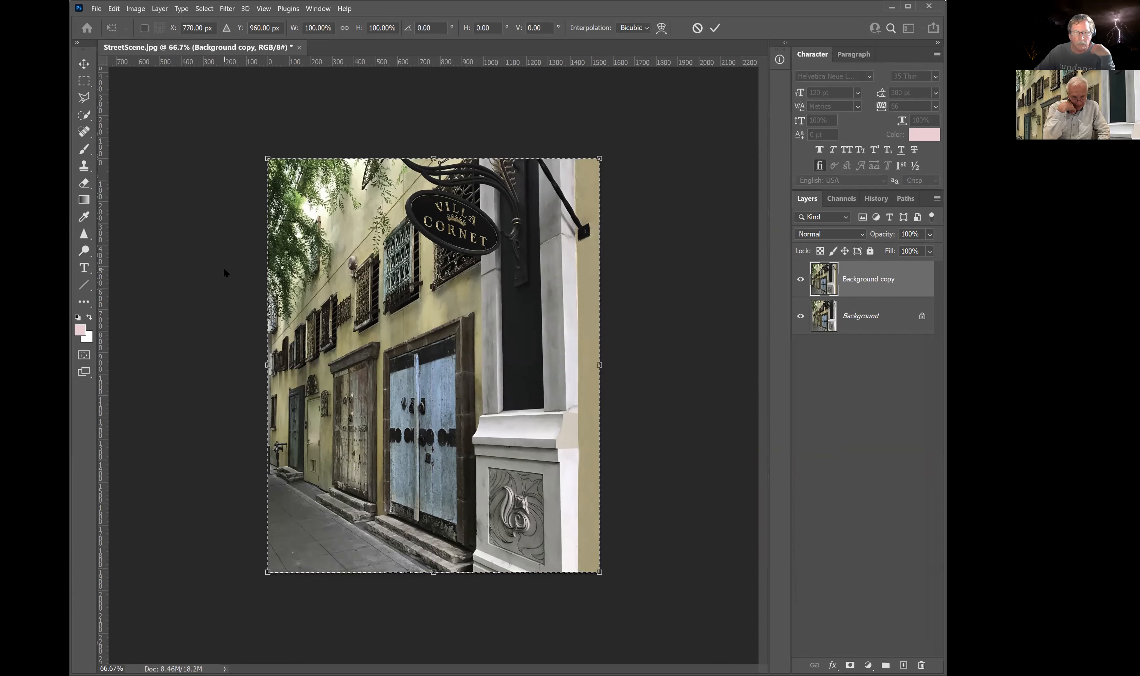
click(86, 81)
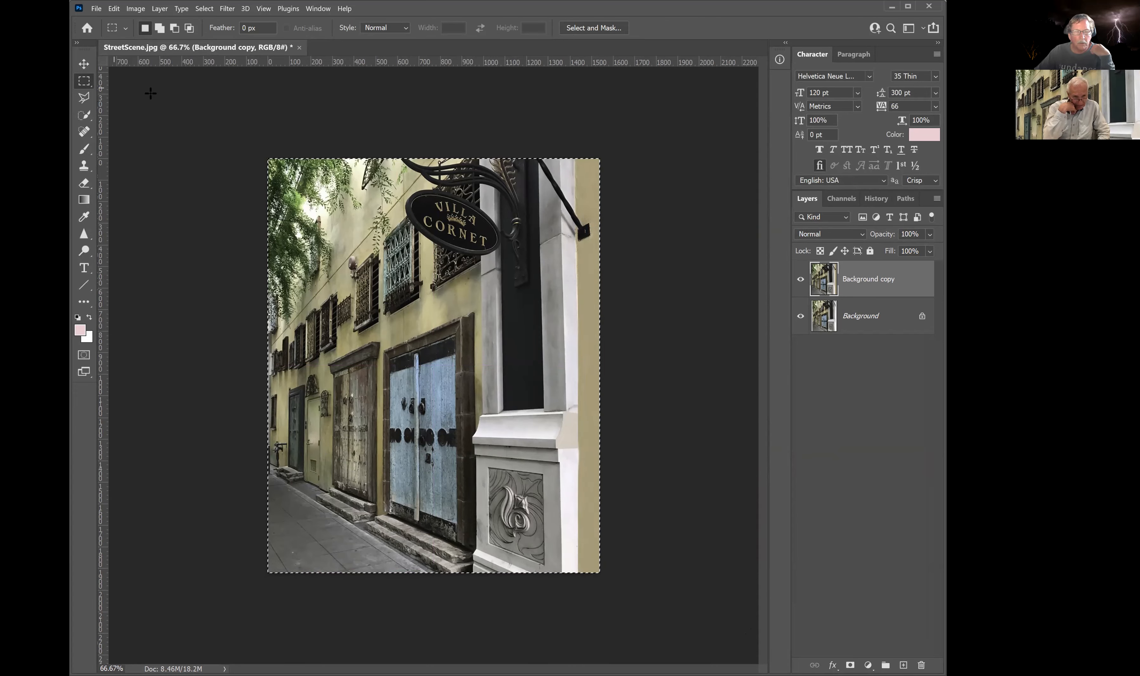
Select the whole image, start a Skew transform, and place a vertical guide along the yellow wall's inner edge.
drag(257, 159, 698, 637)
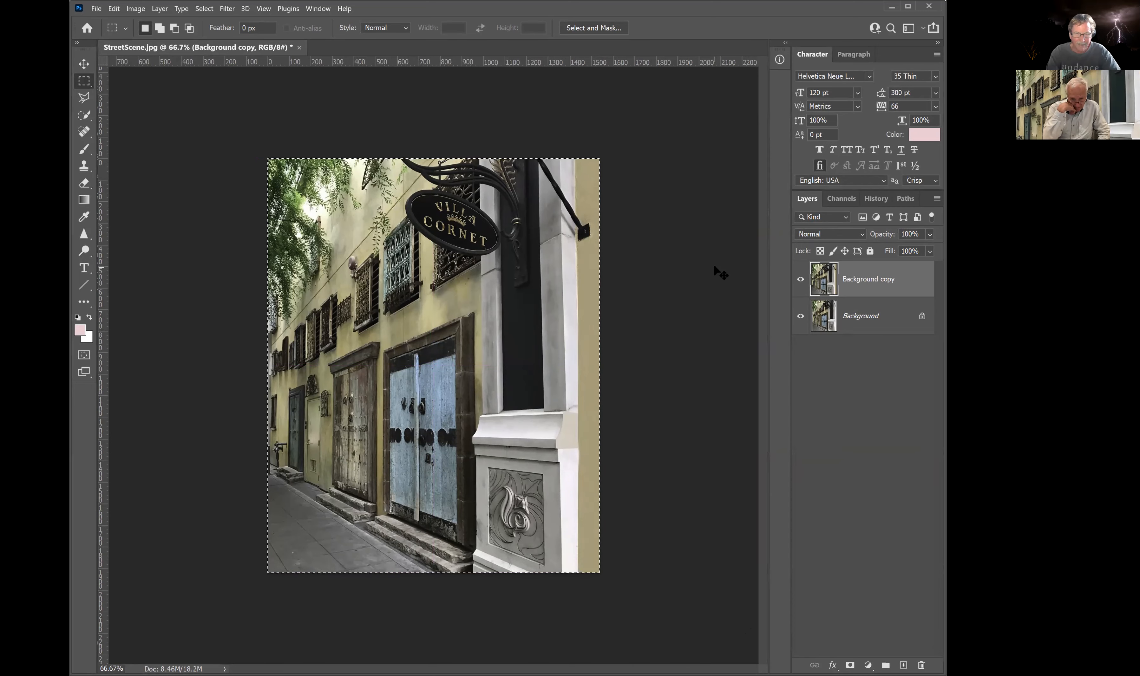
key(ctrl+t)
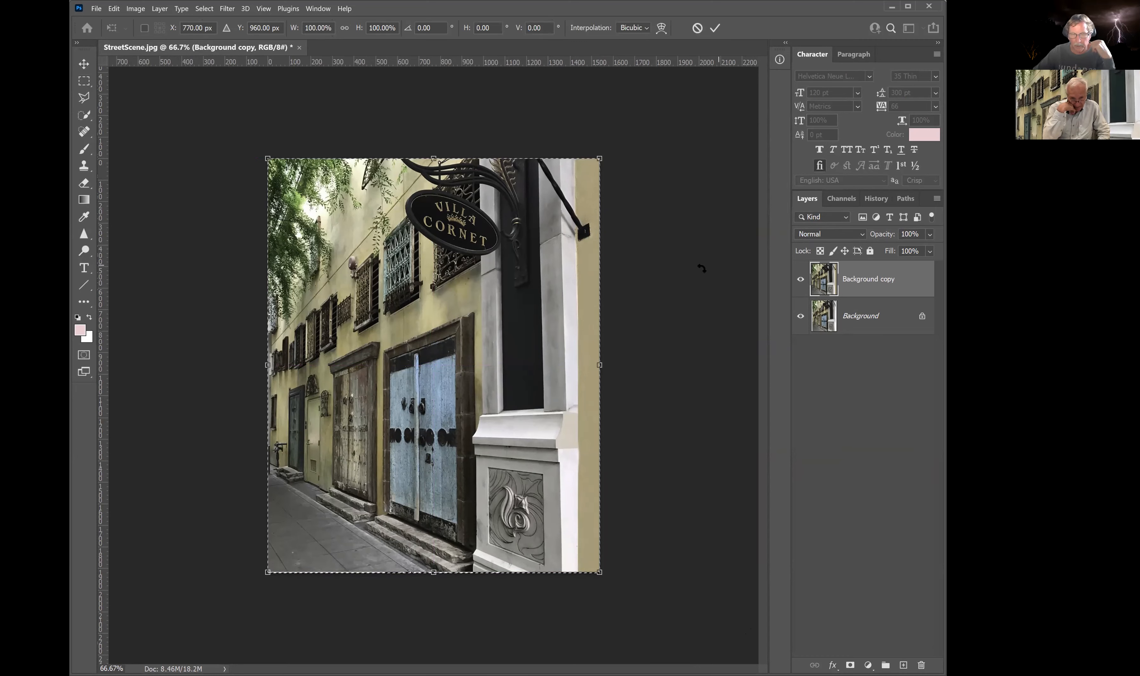
right_click(572, 272)
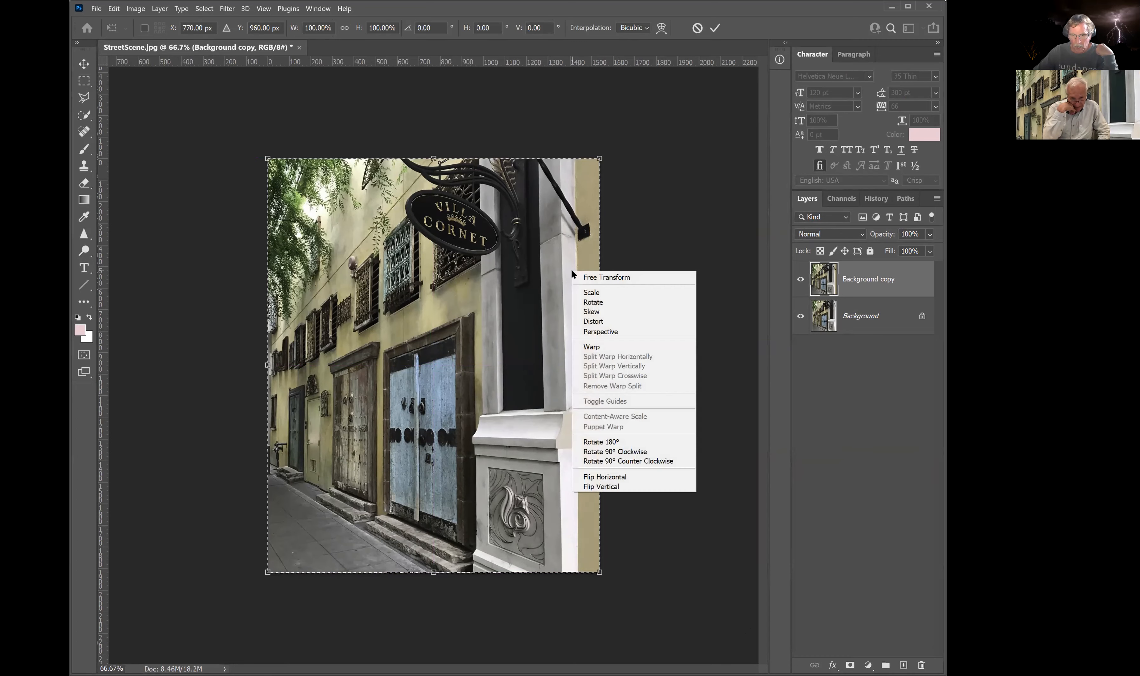
click(595, 311)
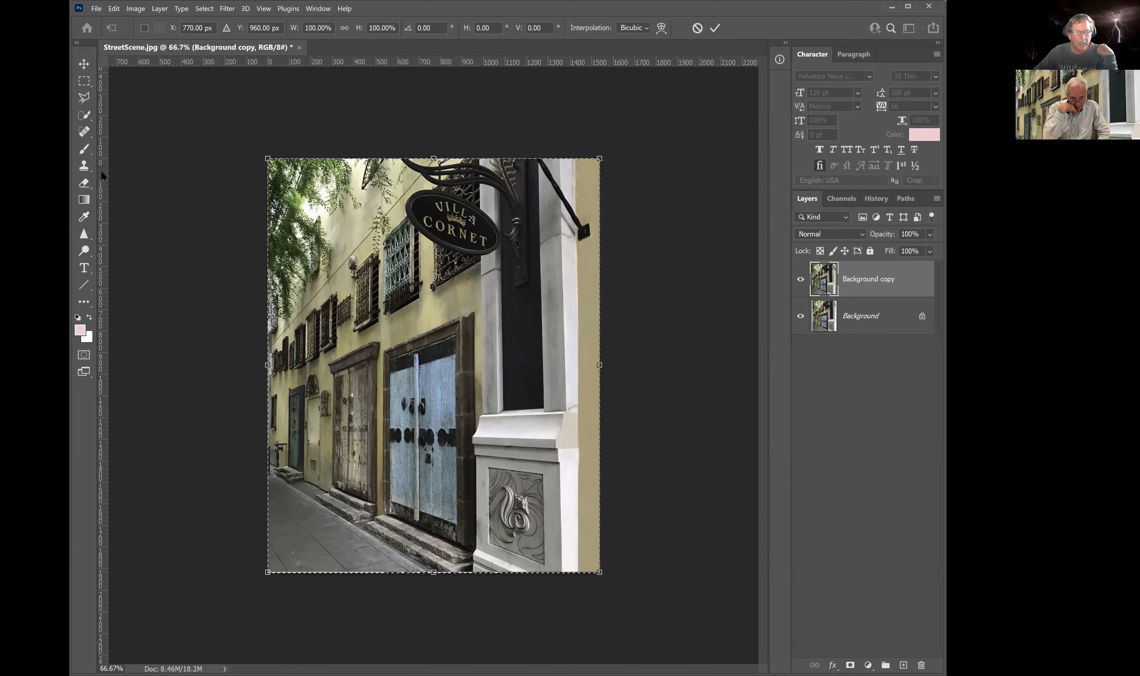
drag(104, 168, 578, 258)
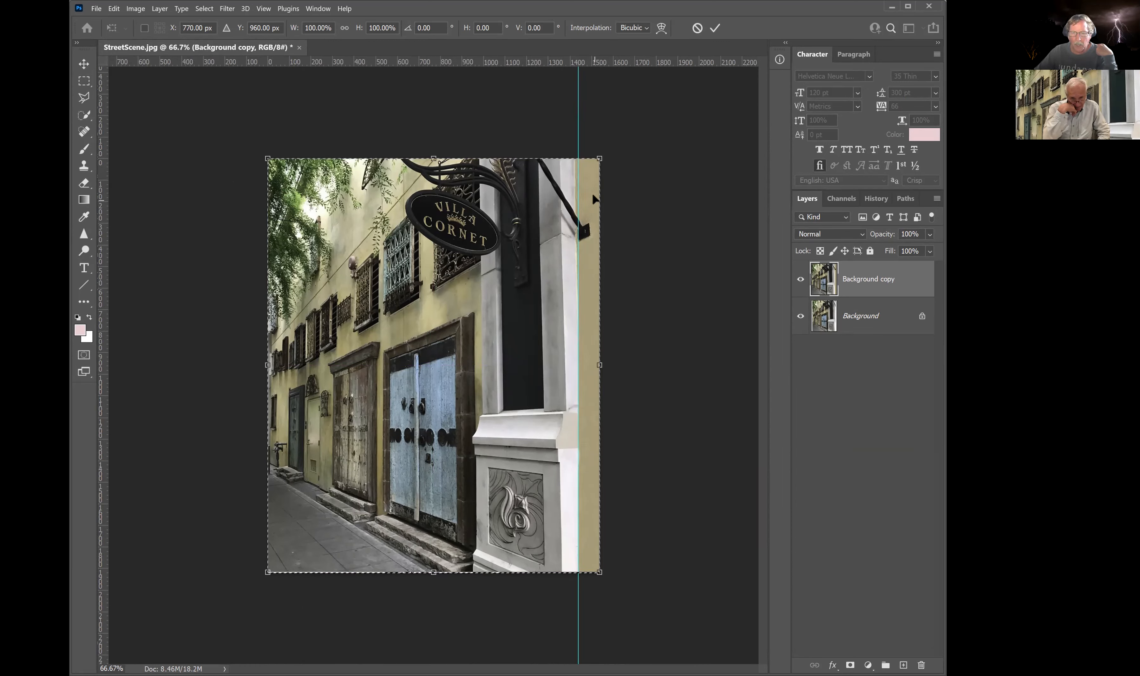
Skew the image's upper right corner outward to a horizontal angle of -0.45°, apply the transform and deselect.
right_click(592, 176)
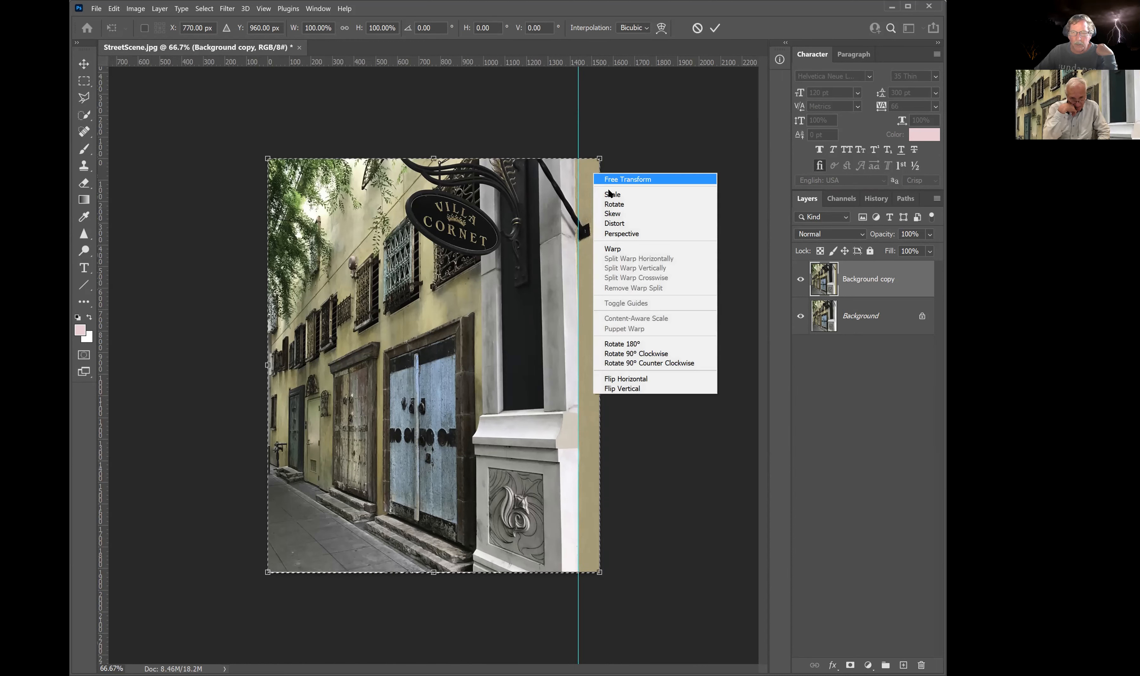
click(613, 216)
drag(599, 160, 605, 161)
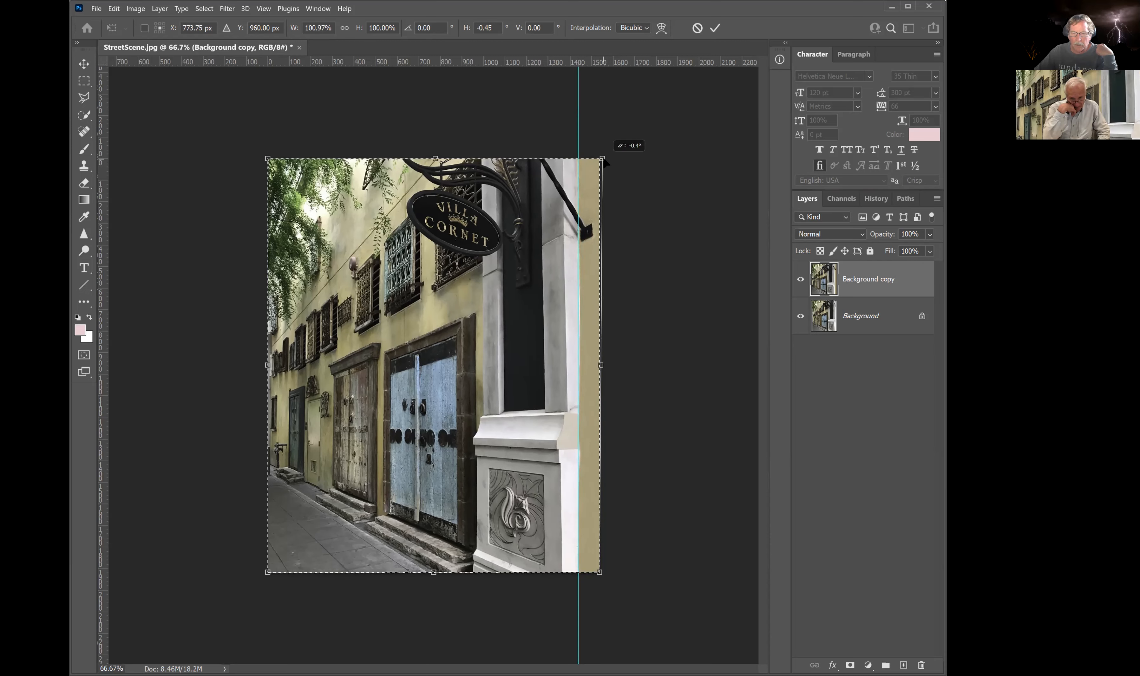
drag(604, 161, 604, 161)
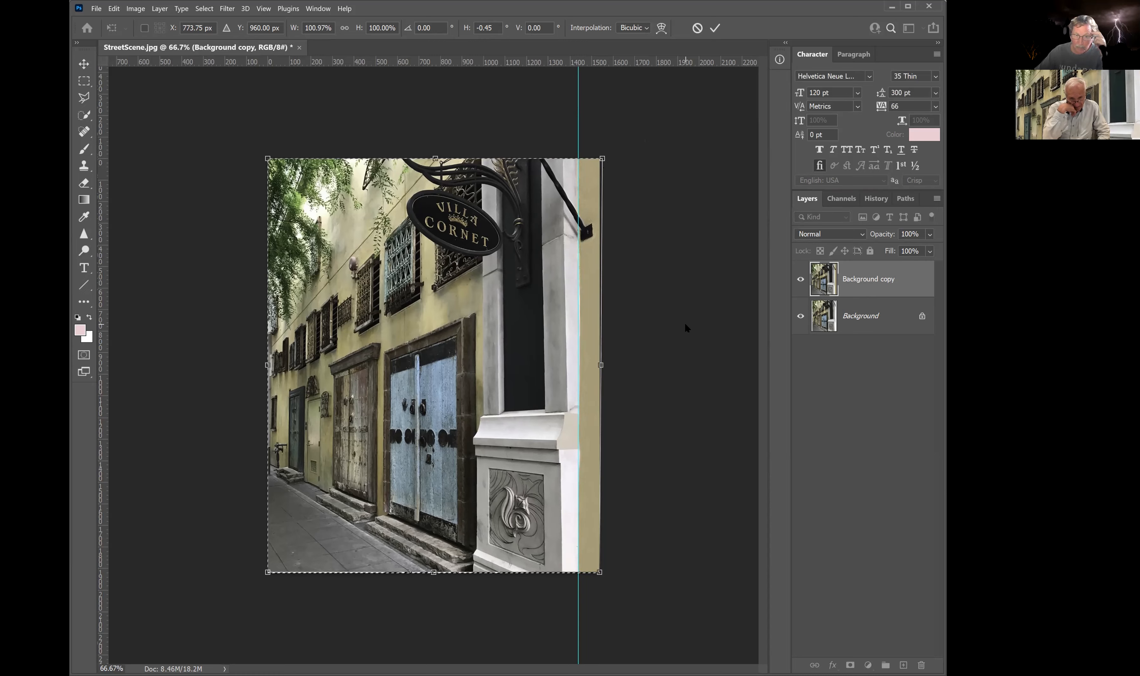
click(84, 81)
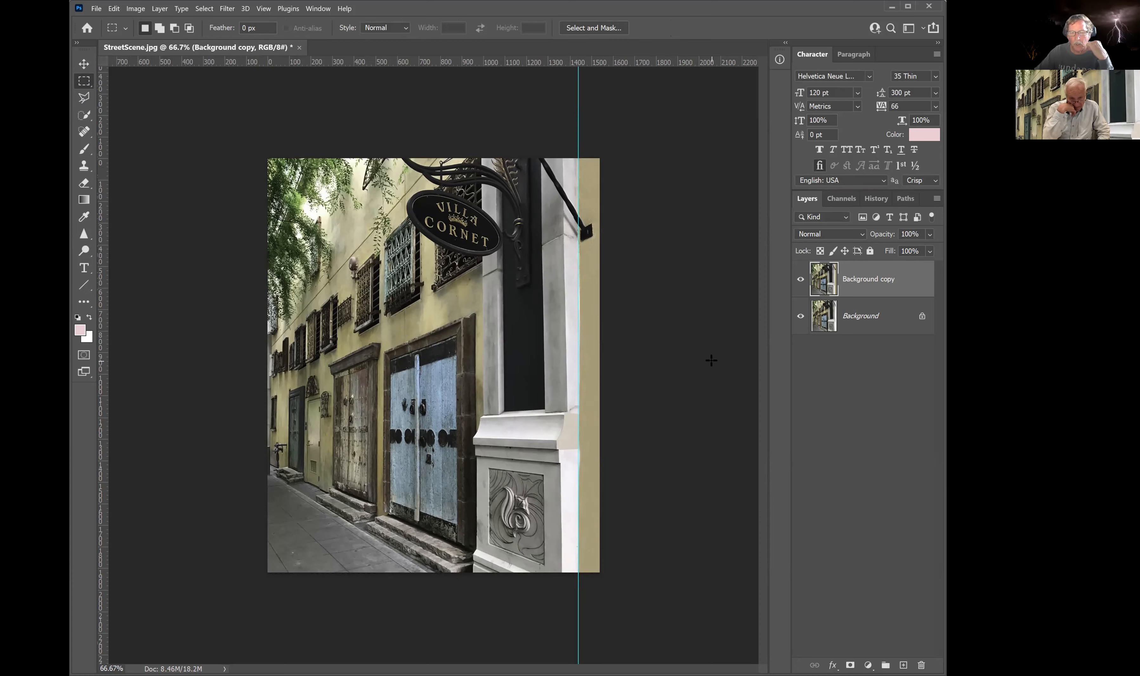
Remove the vertical guide from the yellow wall's inner edge.
click(82, 65)
drag(576, 123, 93, 124)
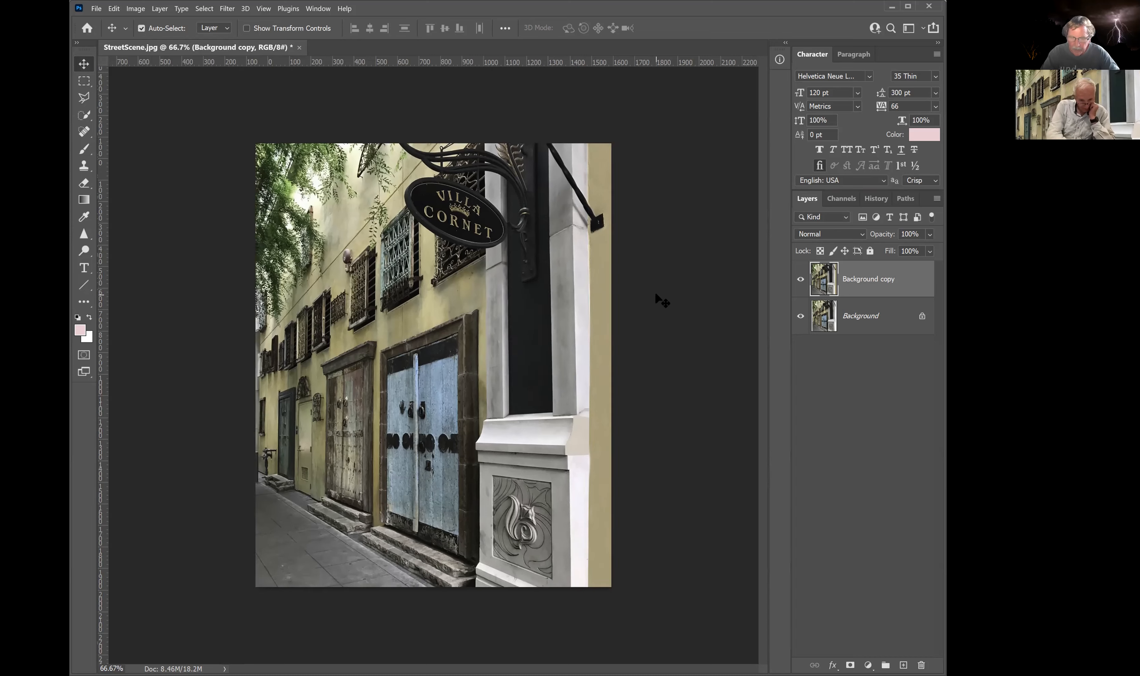
key(ctrl+plus)
key(ctrl+plus)
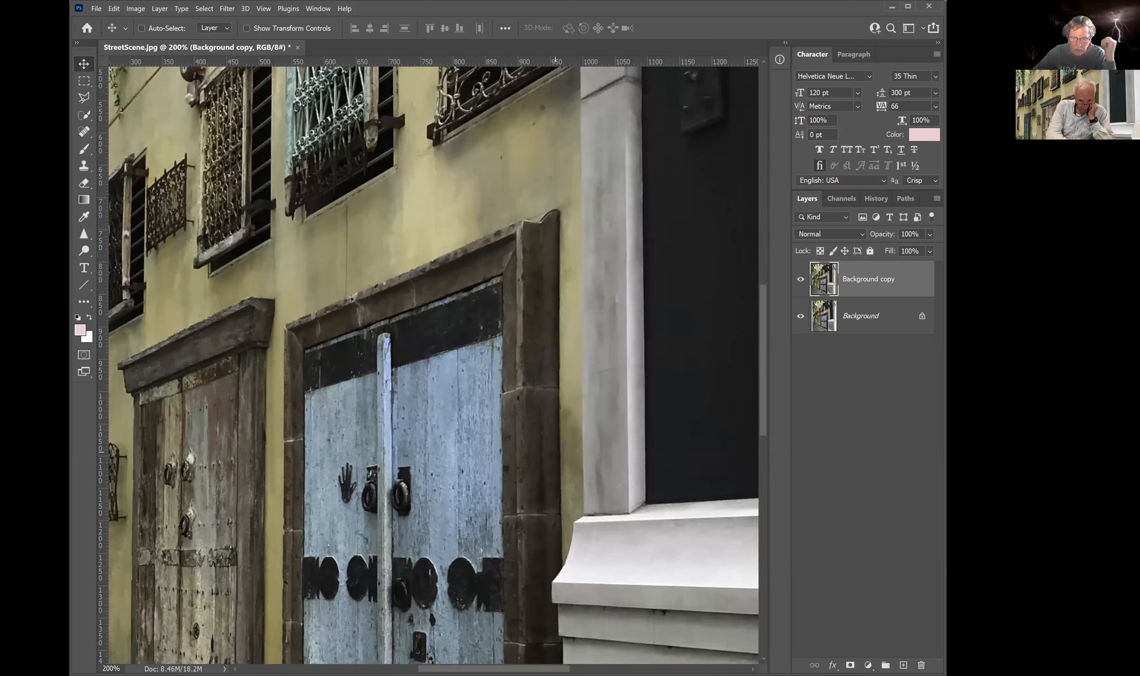
scroll(433, 364, right, 10)
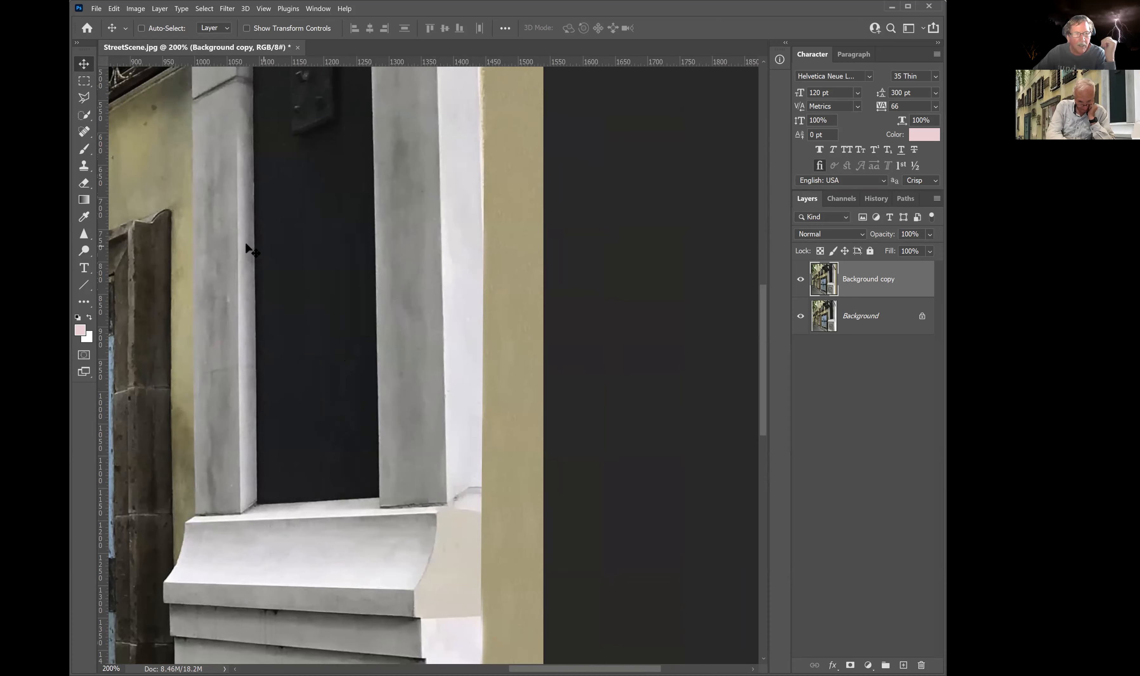
click(83, 98)
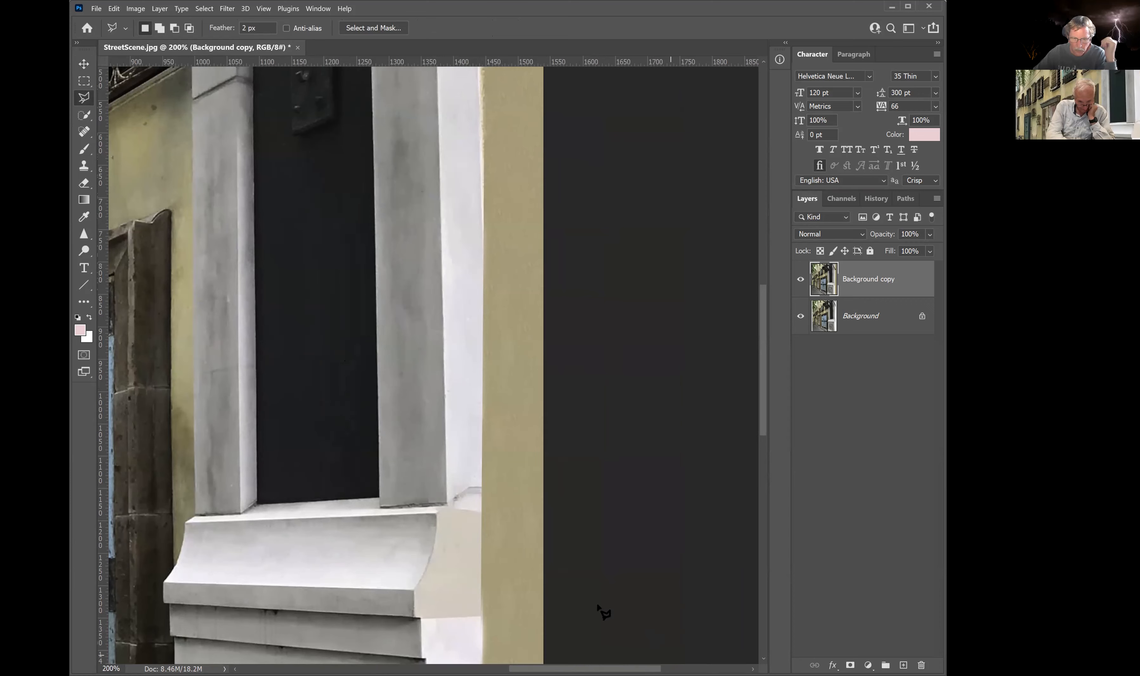
click(435, 514)
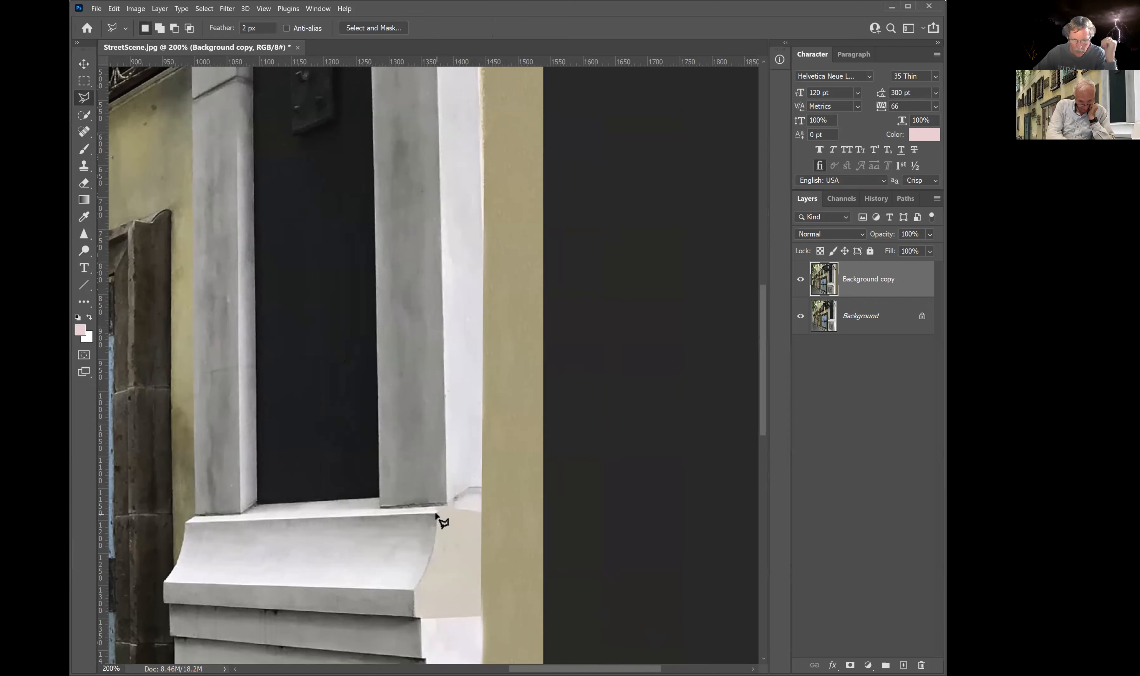
click(481, 512)
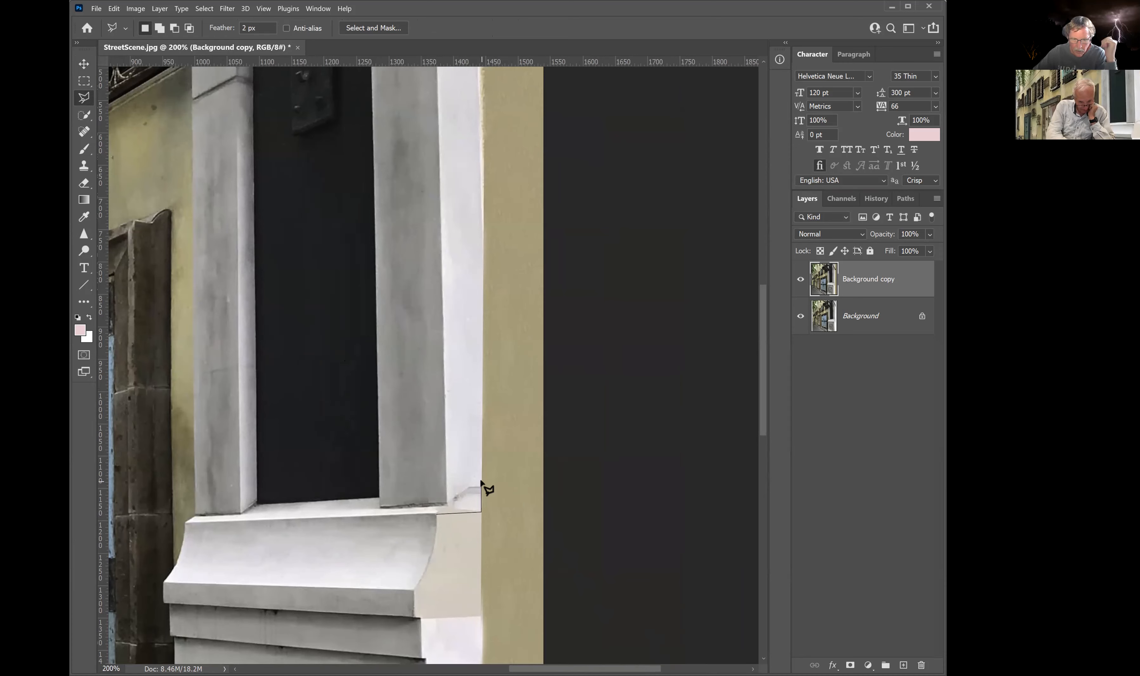
click(481, 482)
click(464, 488)
click(432, 506)
click(433, 513)
click(438, 516)
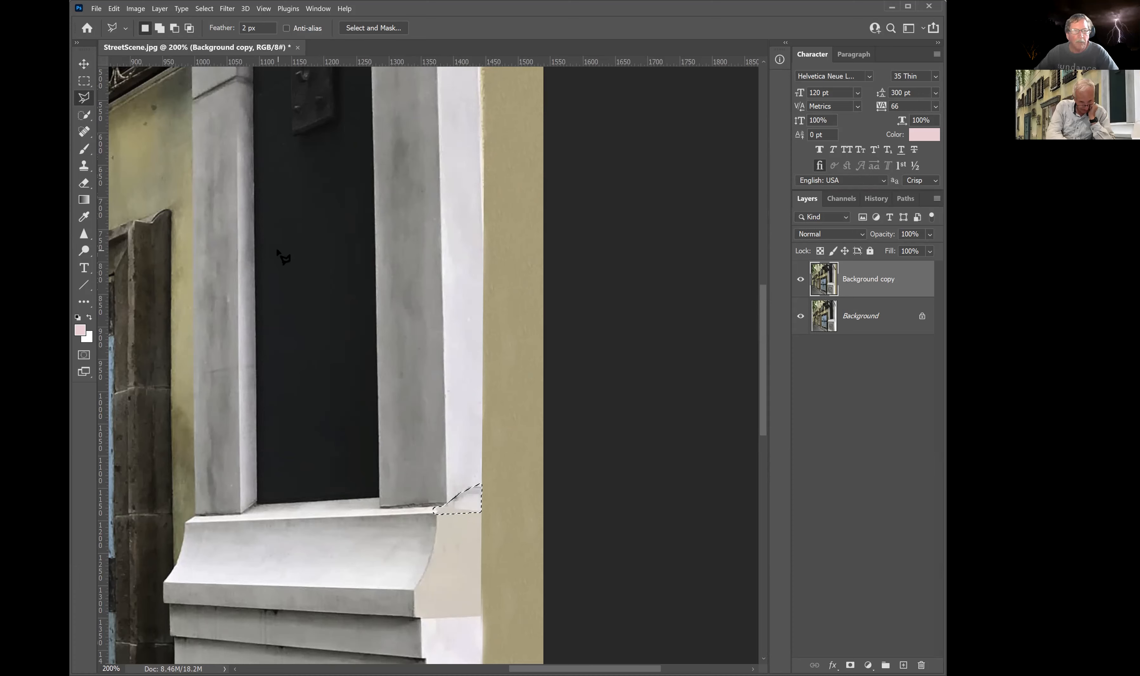
key(m)
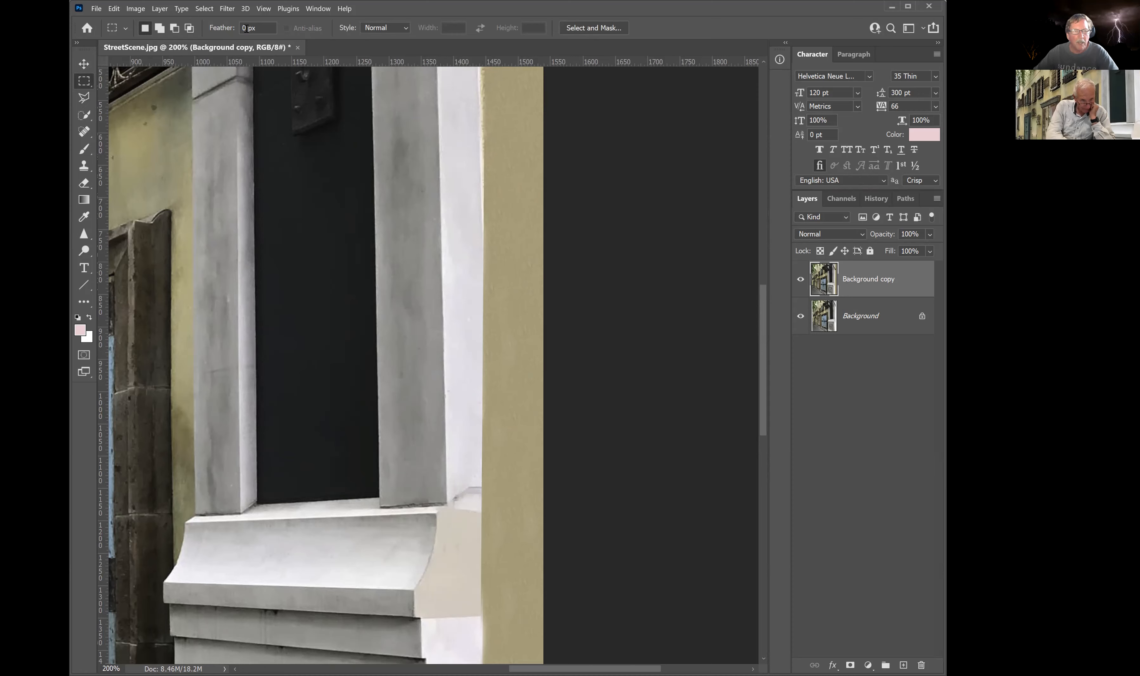
Set the Polygonal Lasso feather to 0 px and outline the stained corner between the white column, the ledge and the yellow wall.
click(84, 97)
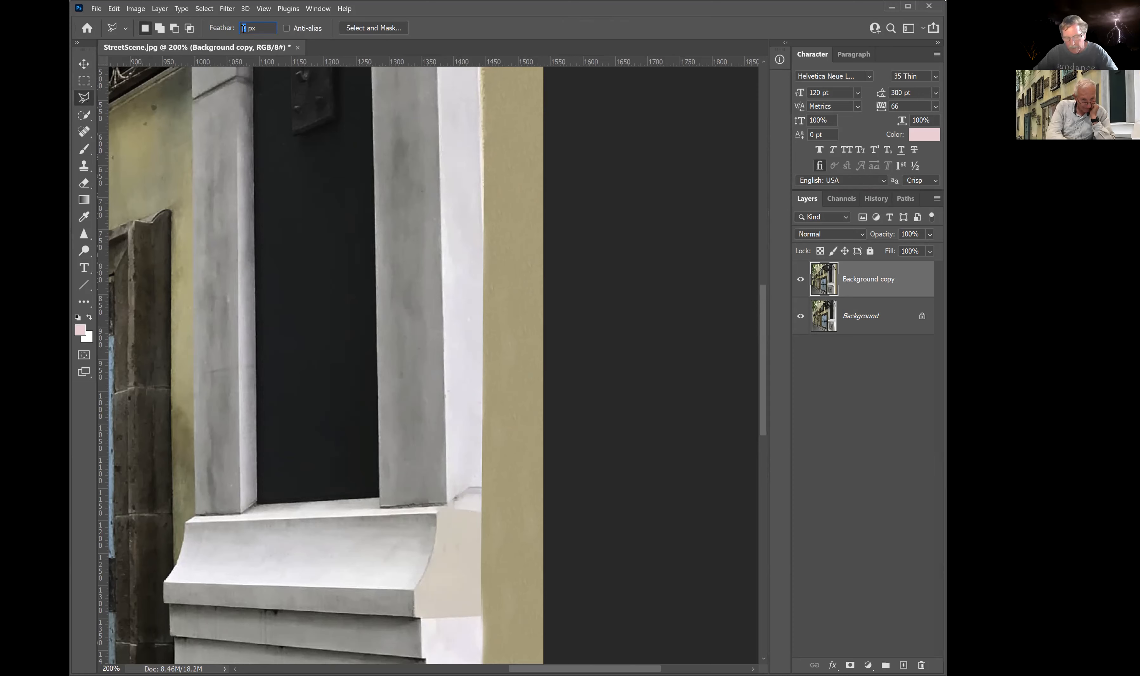
text(0)
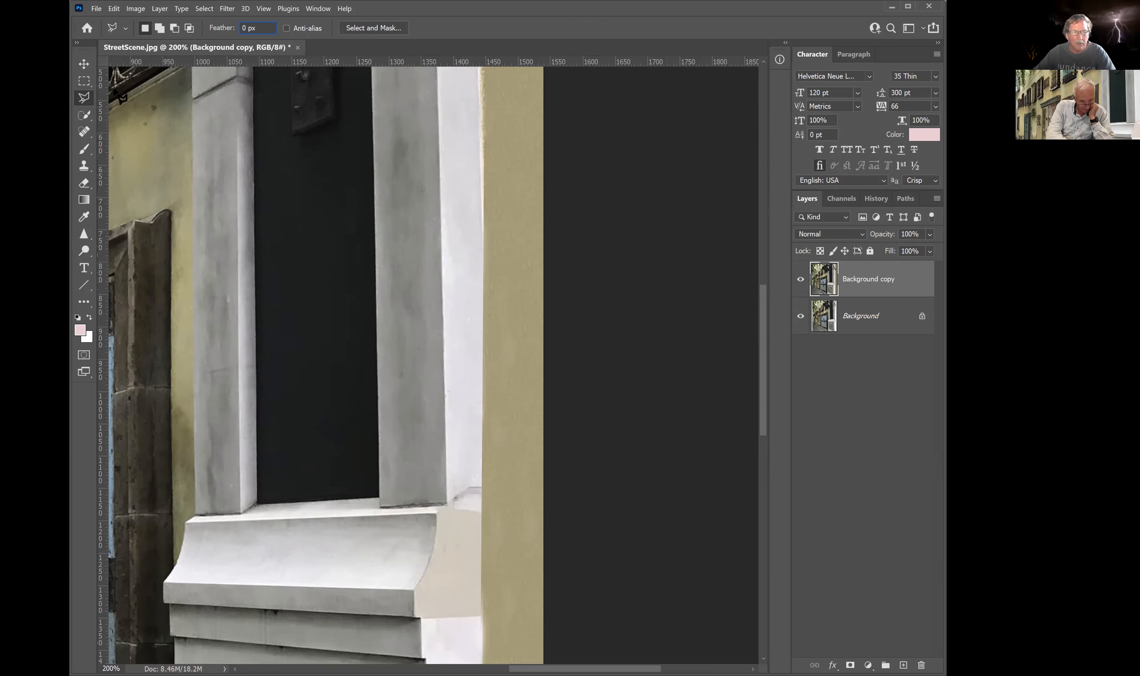
key(Return)
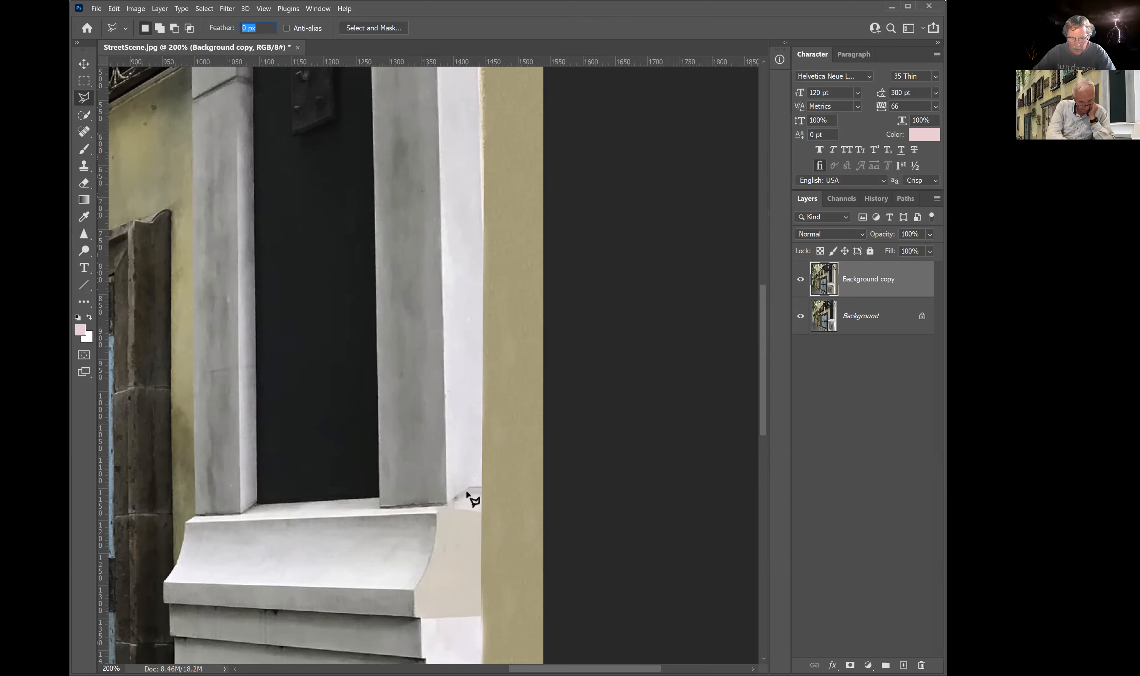
click(436, 513)
click(481, 512)
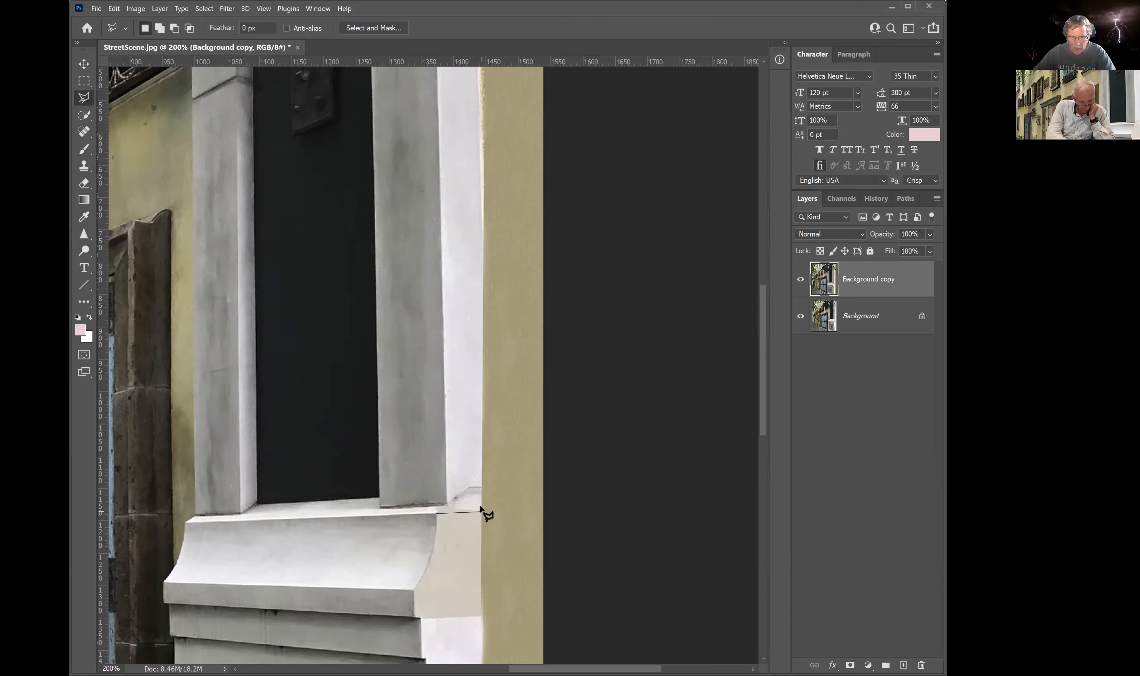
click(481, 471)
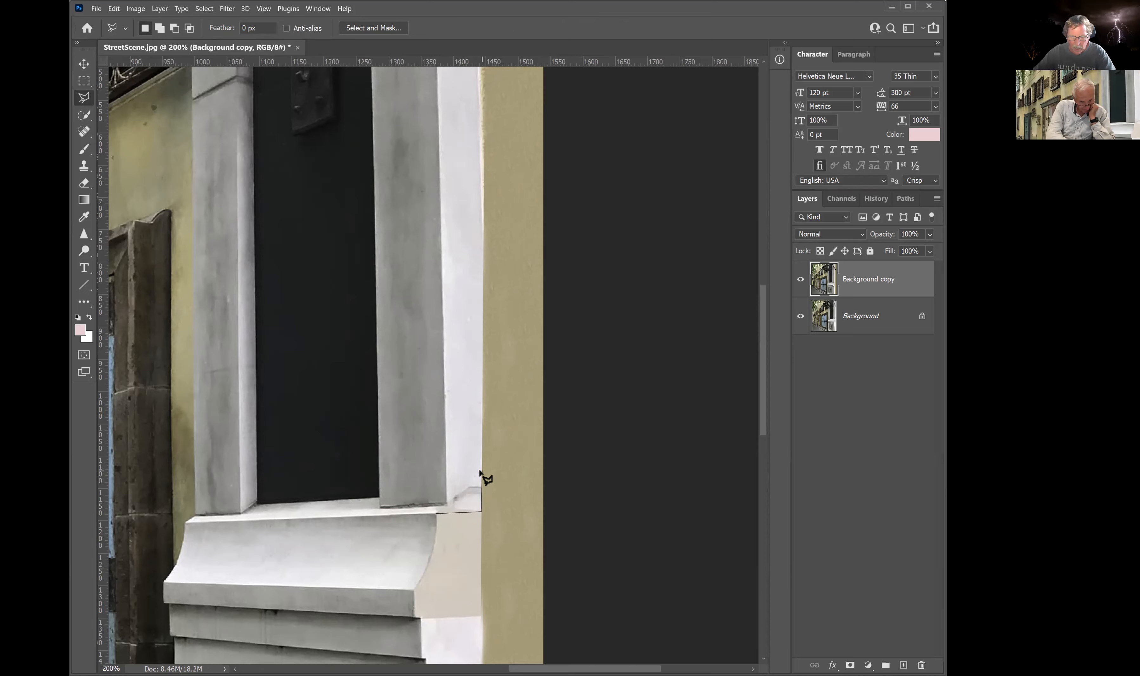
click(447, 485)
click(446, 504)
click(435, 511)
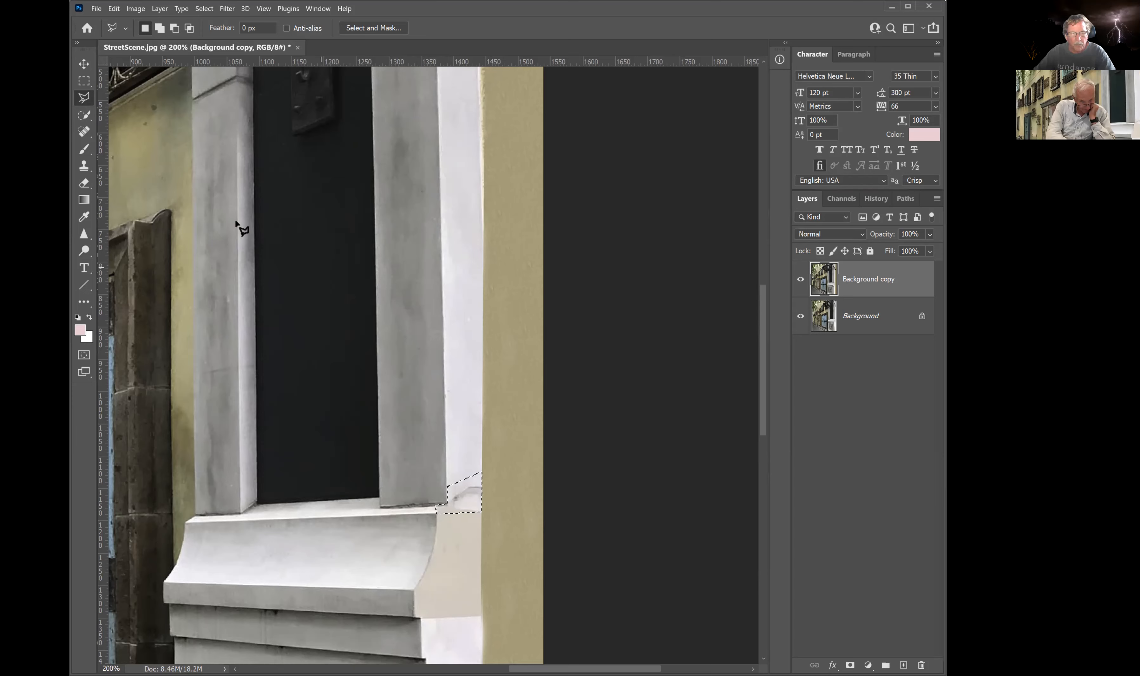
Sample the clean white column face with the Clone Stamp and clone it over the selected corner beside the yellow wall.
click(82, 165)
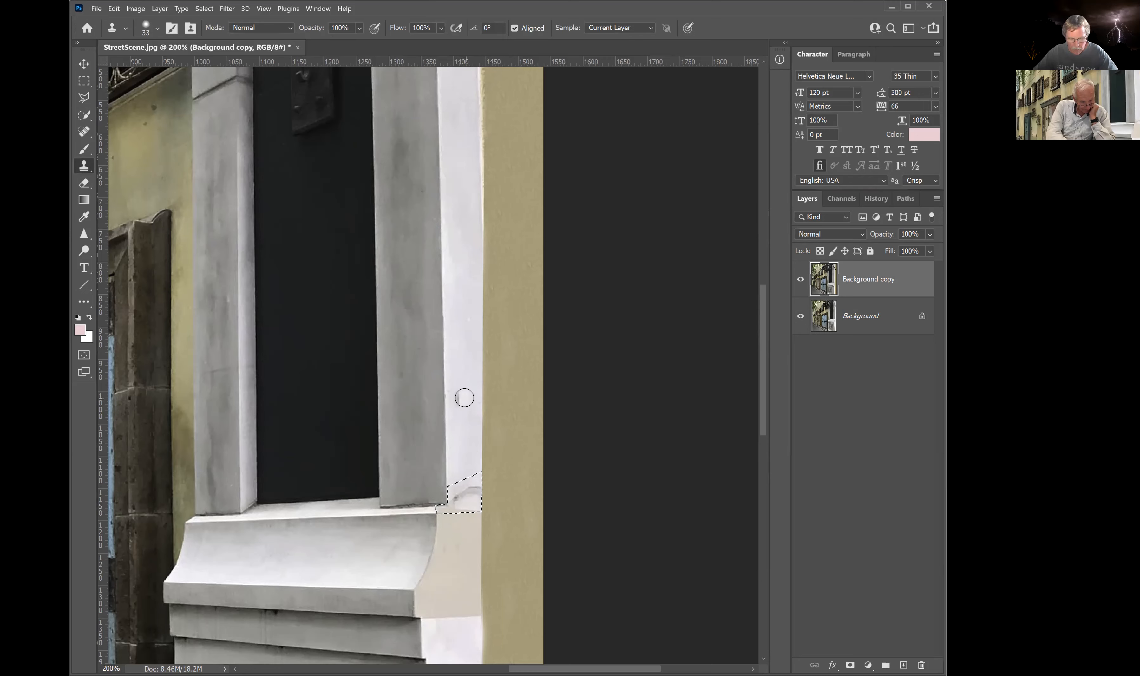
alt+click(465, 399)
drag(458, 498, 478, 481)
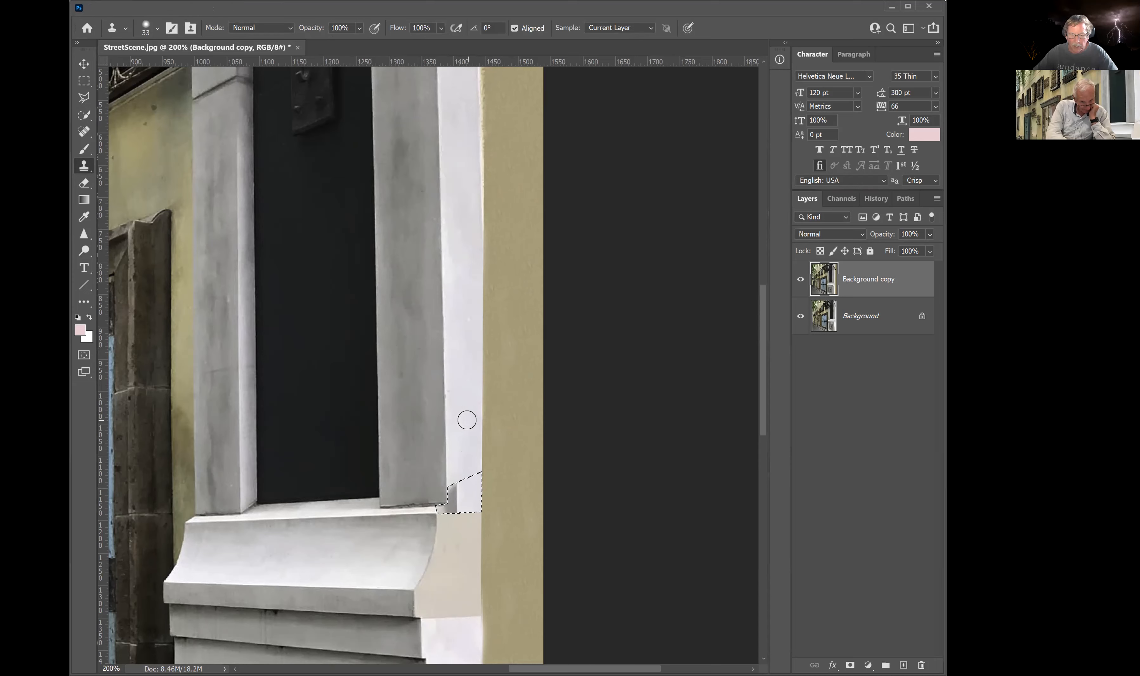
alt+click(466, 420)
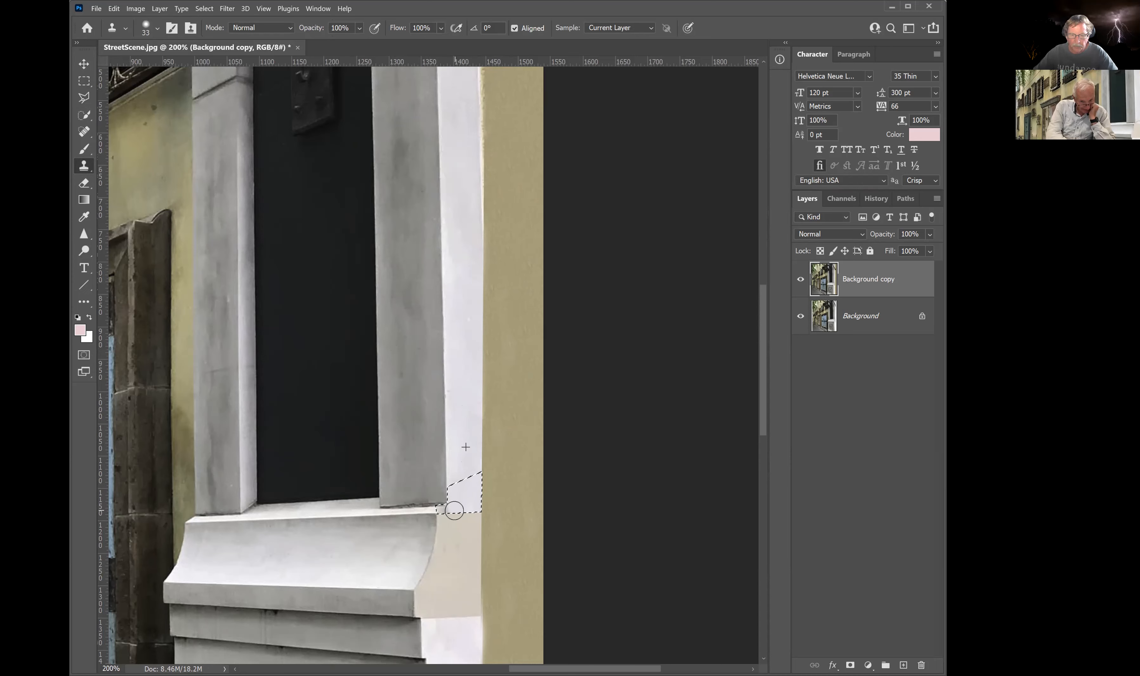
drag(455, 491, 473, 415)
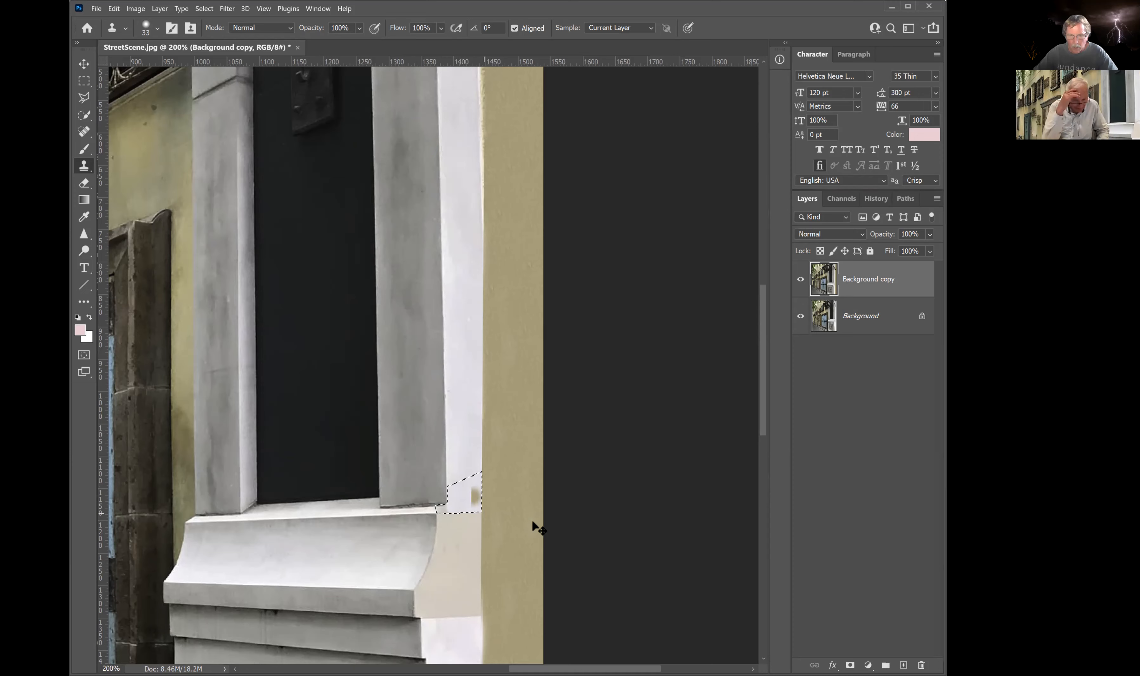
key(ctrl+z)
key(ctrl+z)
key(ctrl+z)
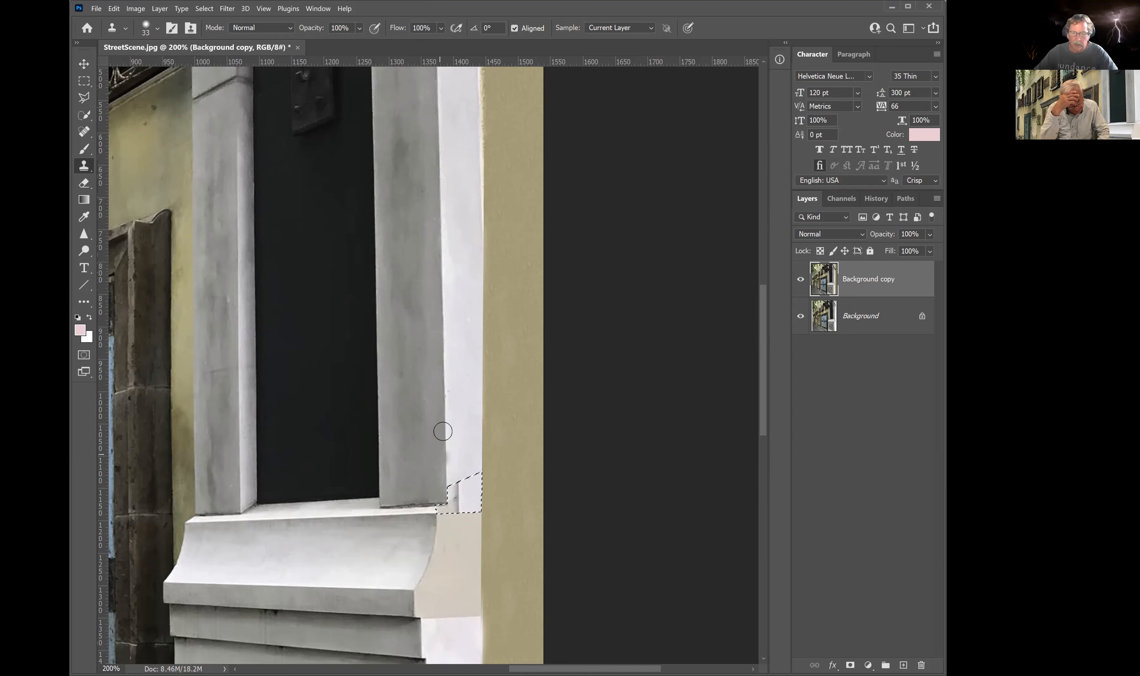
Resample the white column face, clone it over the remaining dark part of the selected corner, and deselect.
click(458, 419)
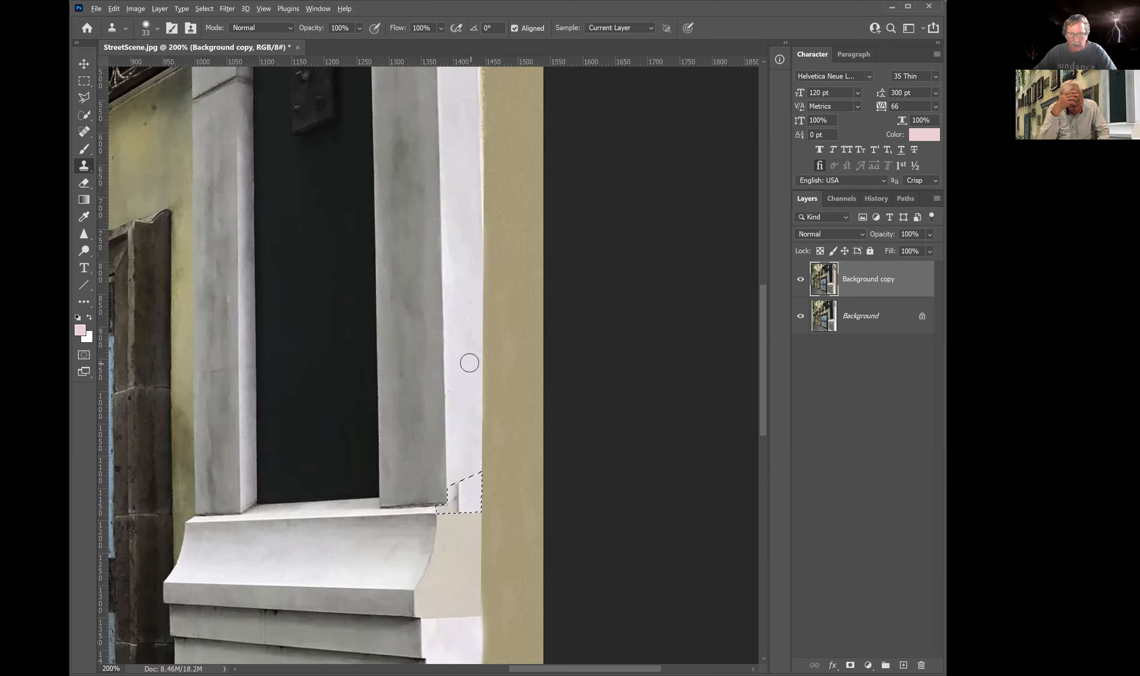
drag(452, 489, 462, 487)
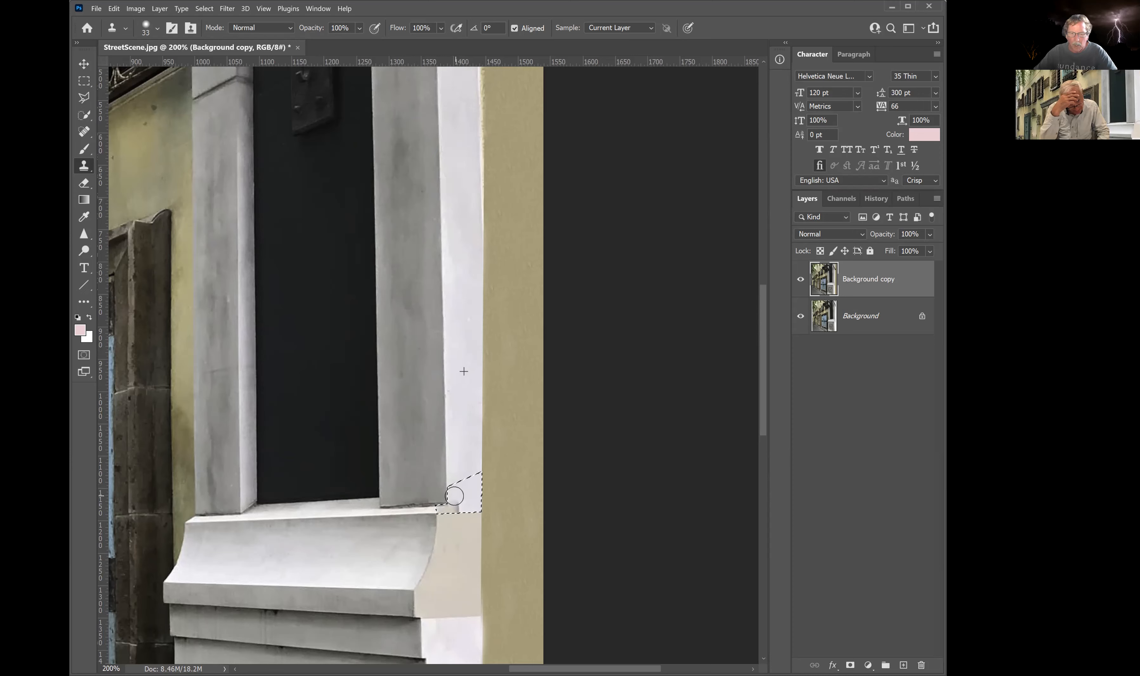
drag(454, 507, 444, 509)
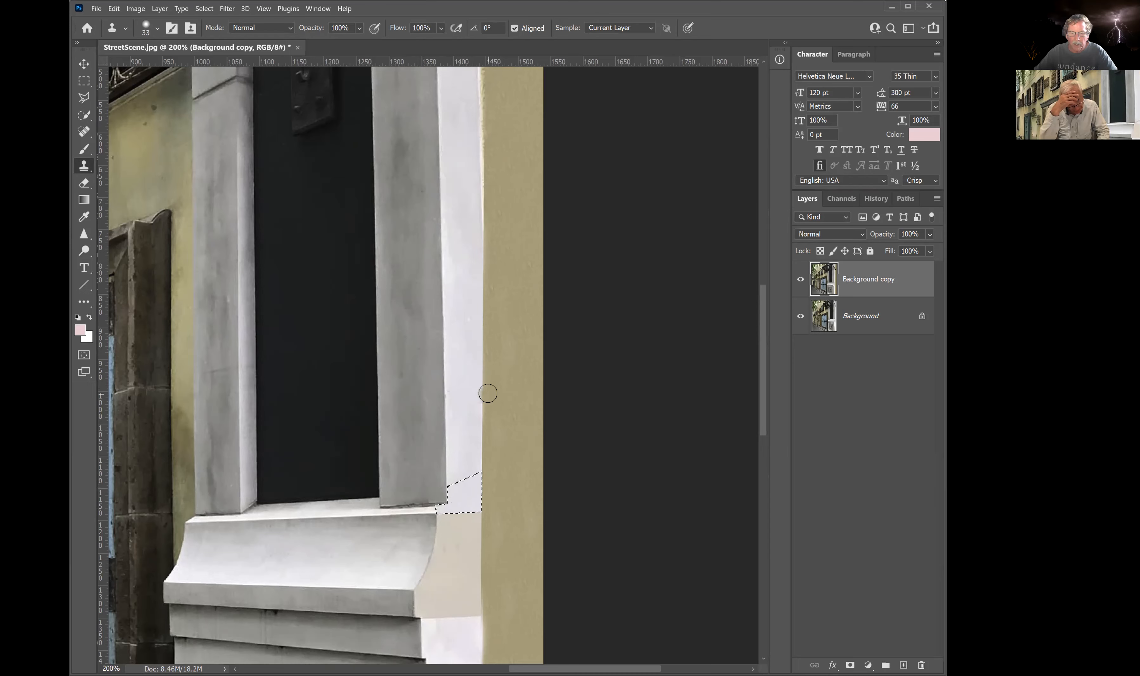
key(m)
key(ctrl+d)
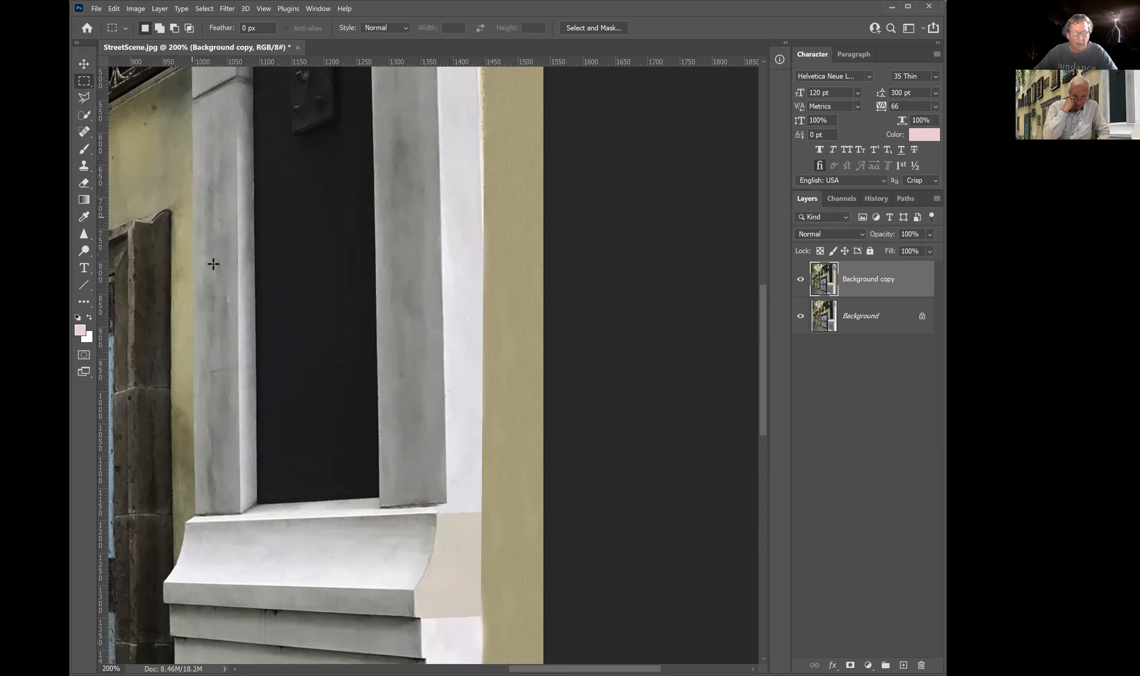
Set the Clone Stamp to 10 px and 40% opacity, then clone the ledge's white top over the seam below the column's outer corner.
click(84, 169)
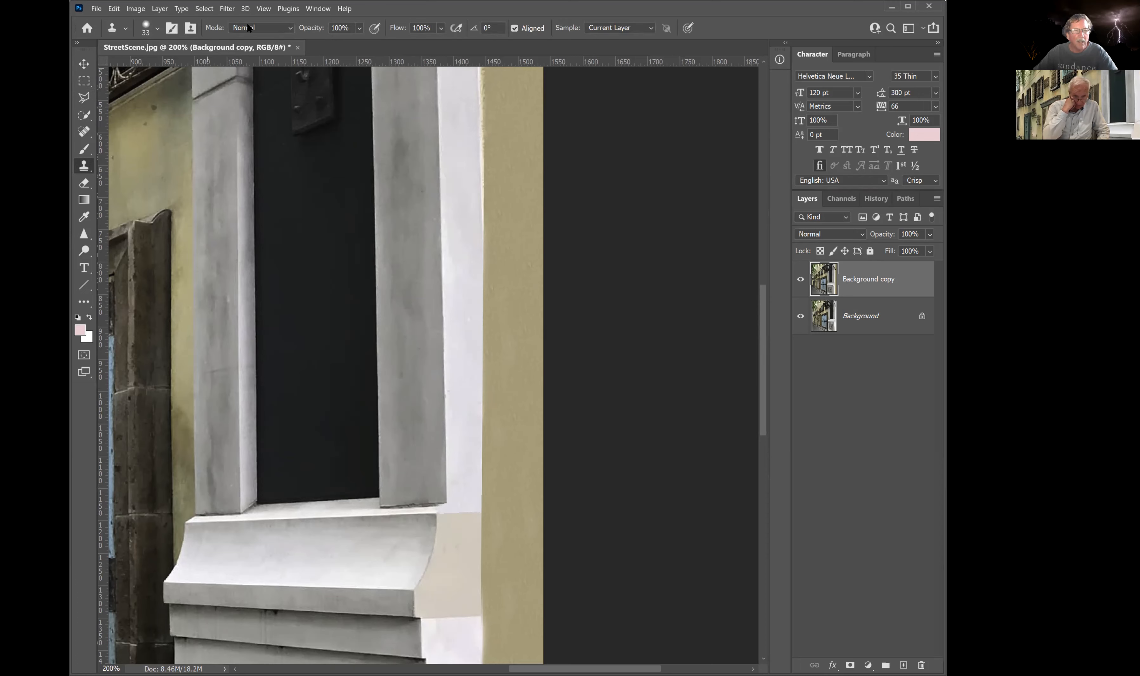
click(157, 28)
drag(147, 64, 139, 65)
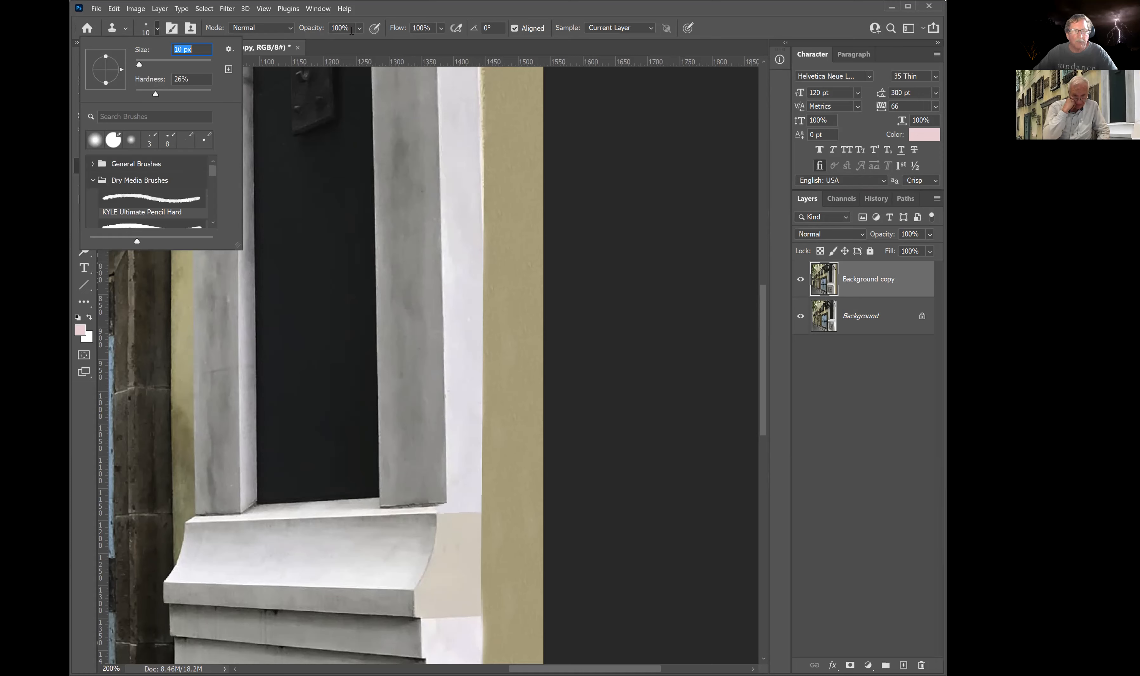
mouse_move(360, 31)
mouse_down()
mouse_move(373, 42)
mouse_move(353, 43)
mouse_up()
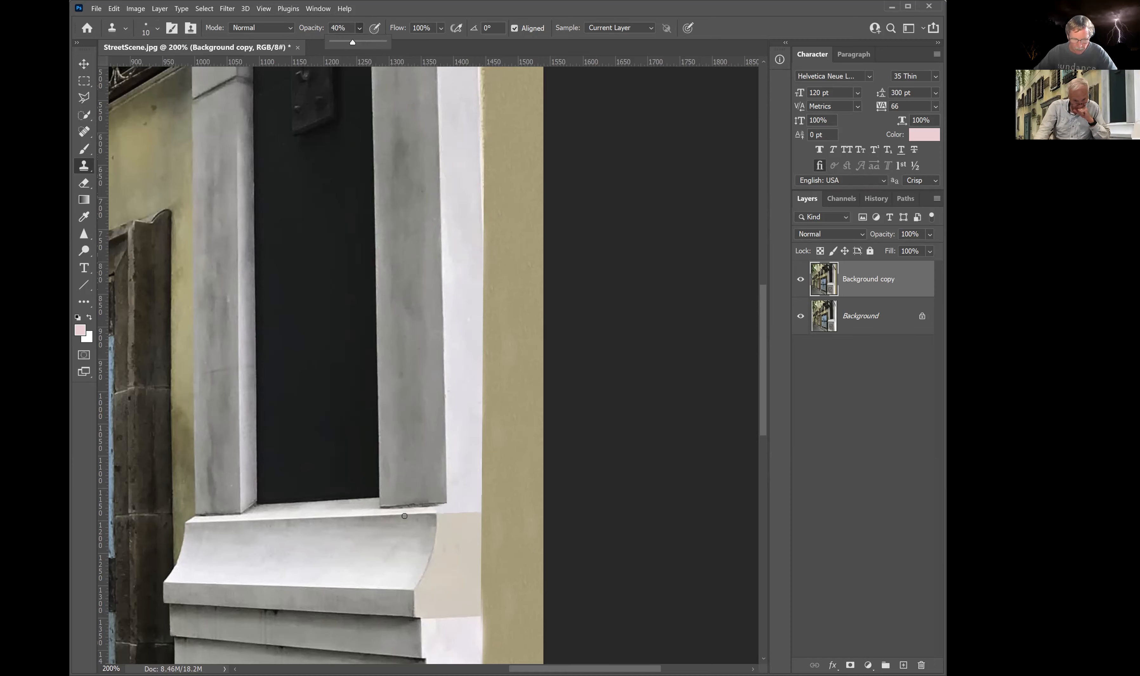
key(ctrl+plus)
key(ctrl+plus)
key(ctrl+plus)
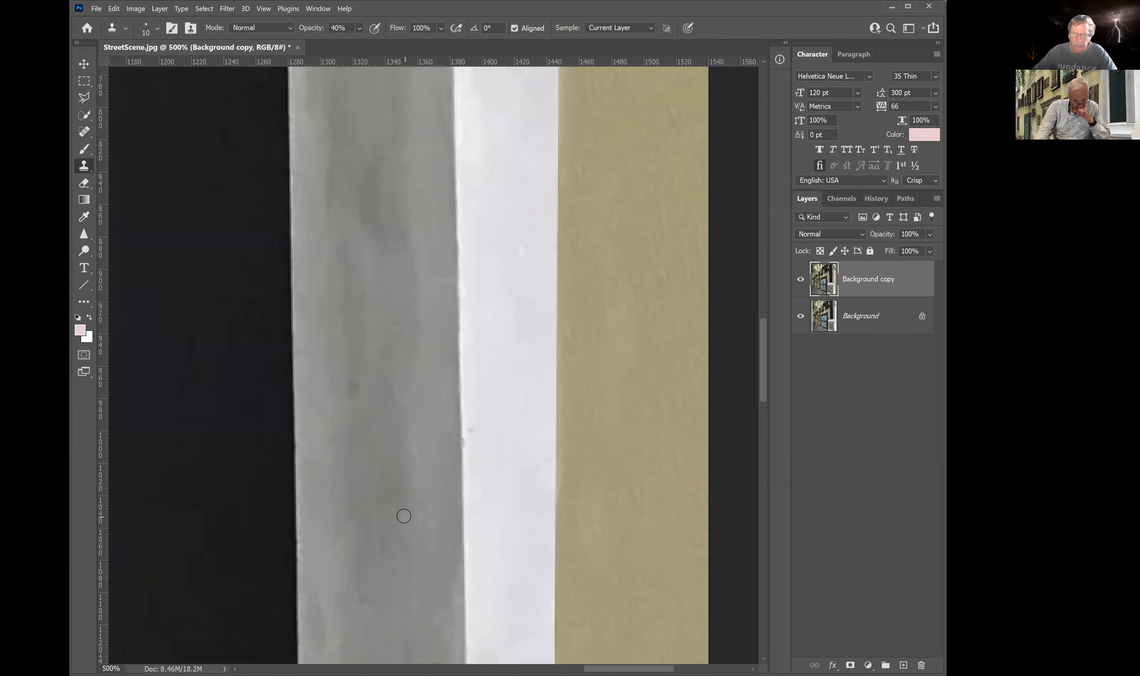
drag(760, 358, 764, 427)
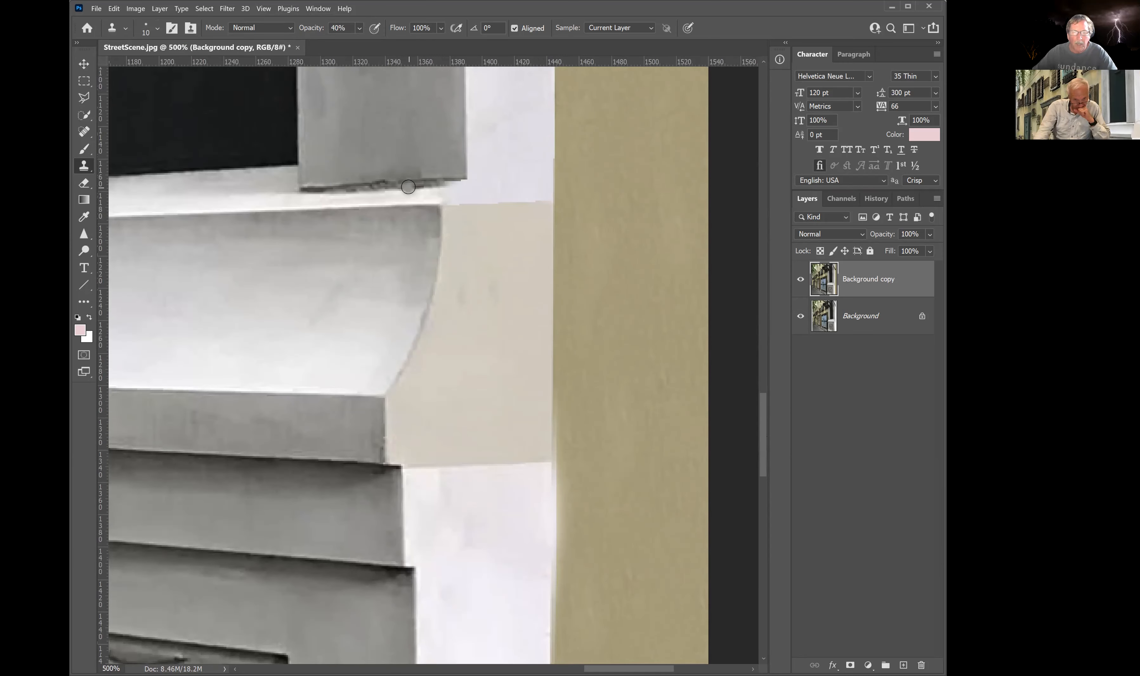
alt+click(408, 194)
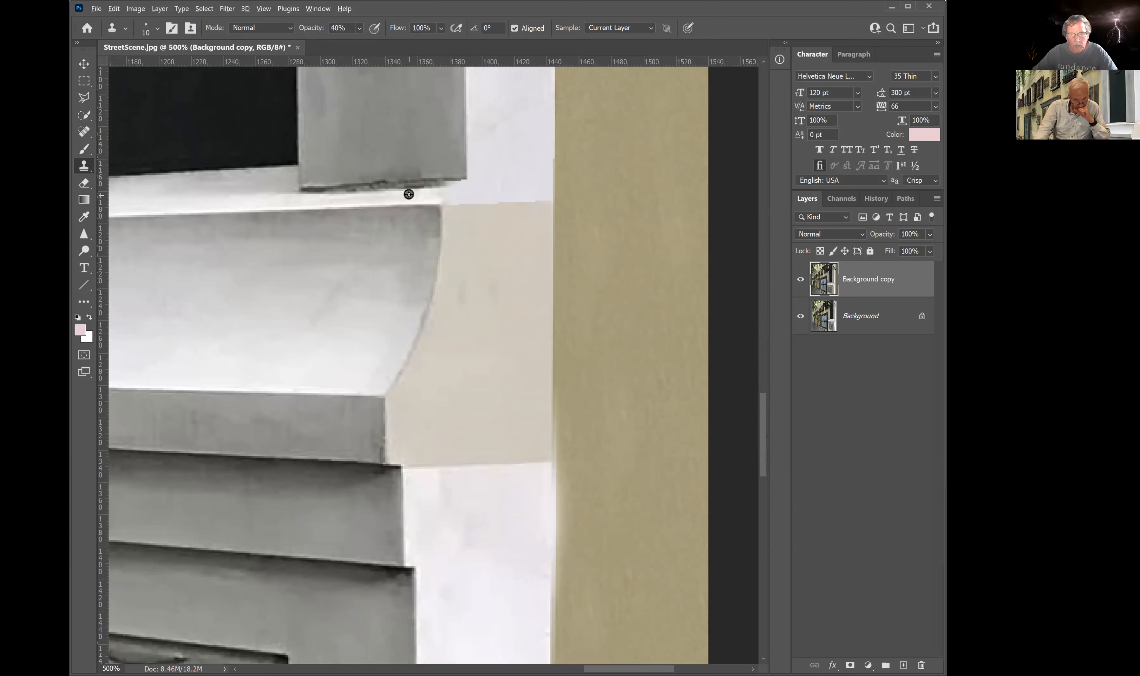
click(441, 196)
drag(441, 196, 453, 191)
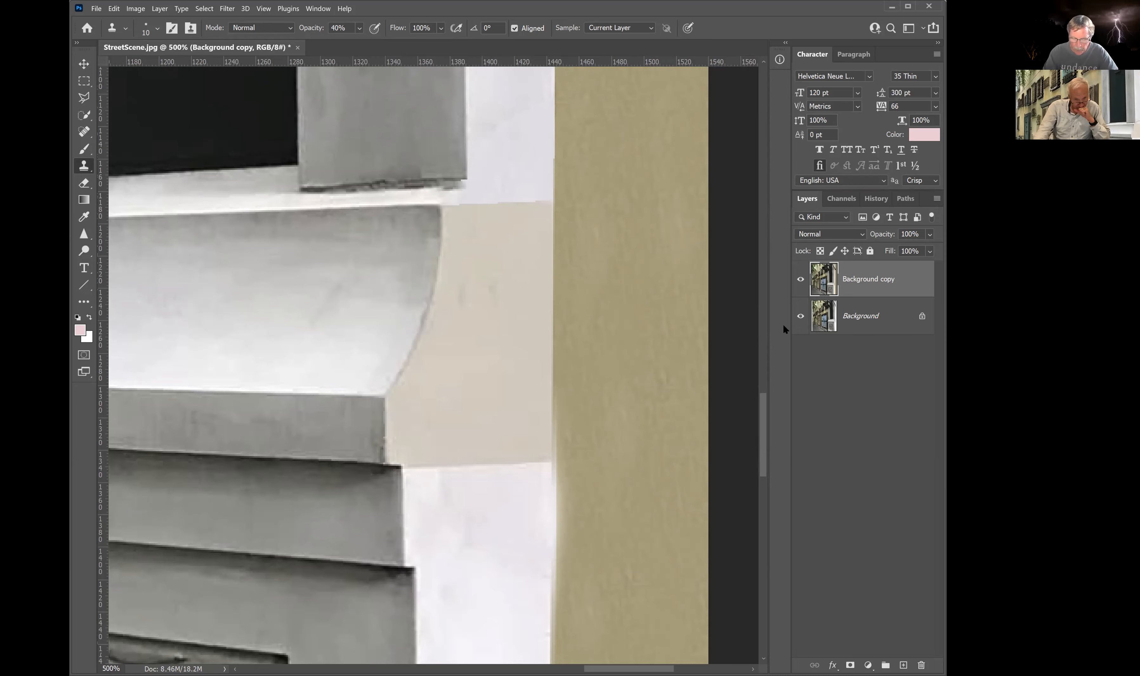
Place vertical guides along the yellow wall's inner edge at about 1443.7 px and along the carved pedestal's outer edge.
key(ctrl+minus)
key(ctrl+minus)
key(ctrl+minus)
key(ctrl+minus)
key(ctrl+minus)
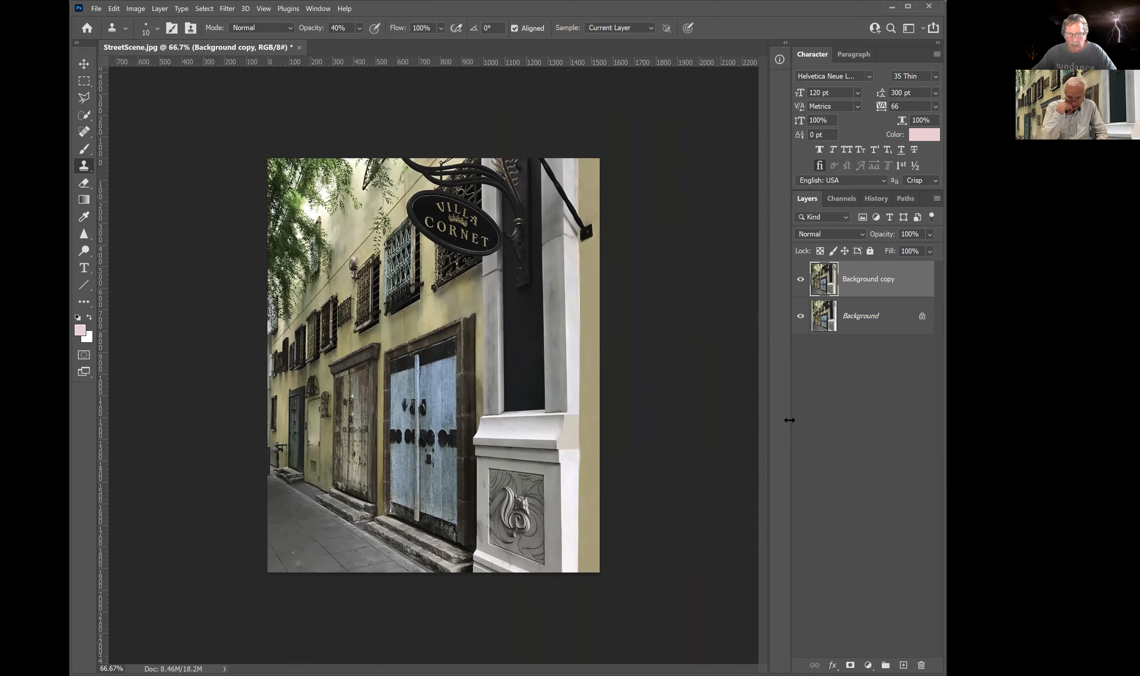
drag(102, 175, 579, 280)
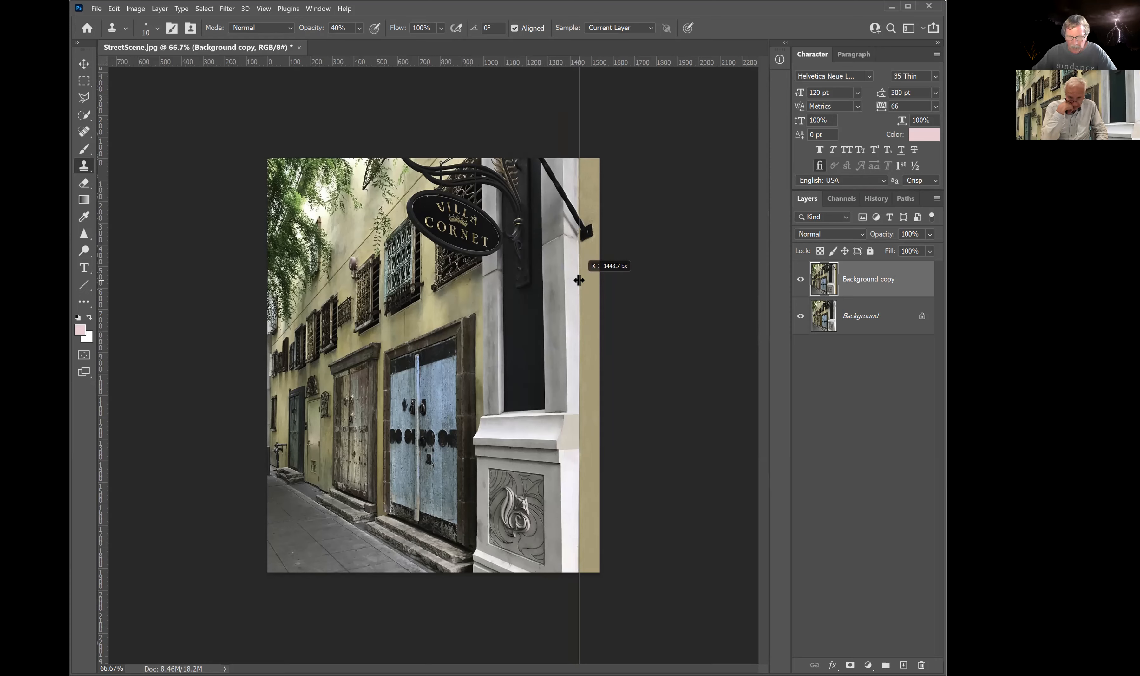
drag(579, 280, 579, 281)
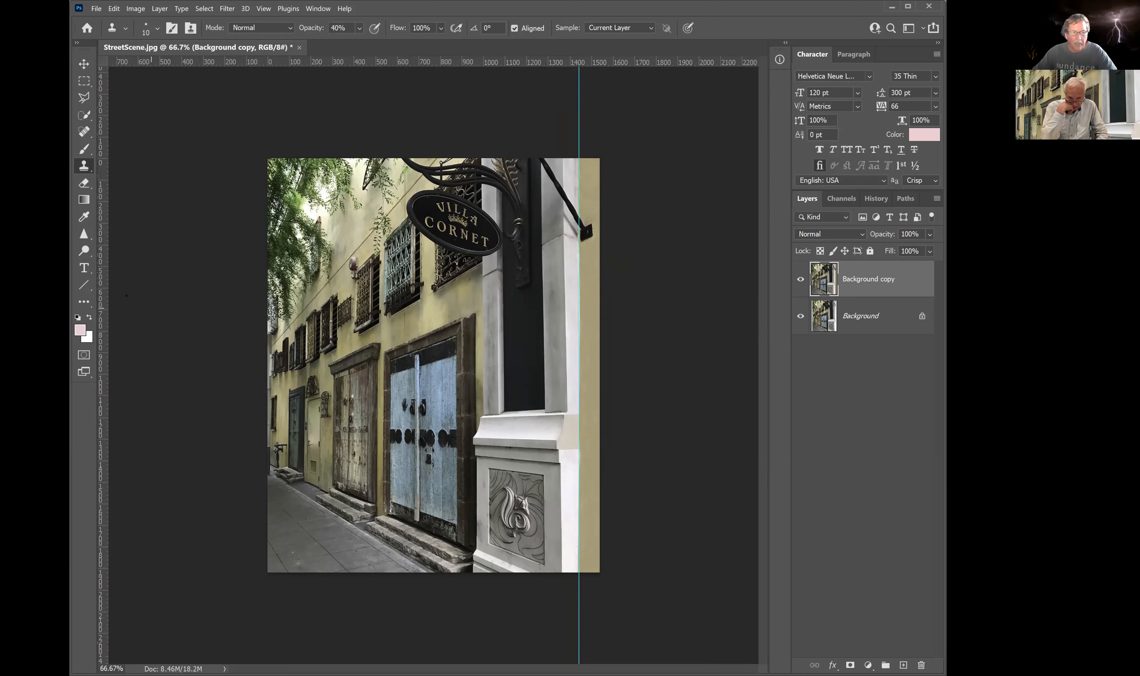
drag(106, 281, 560, 365)
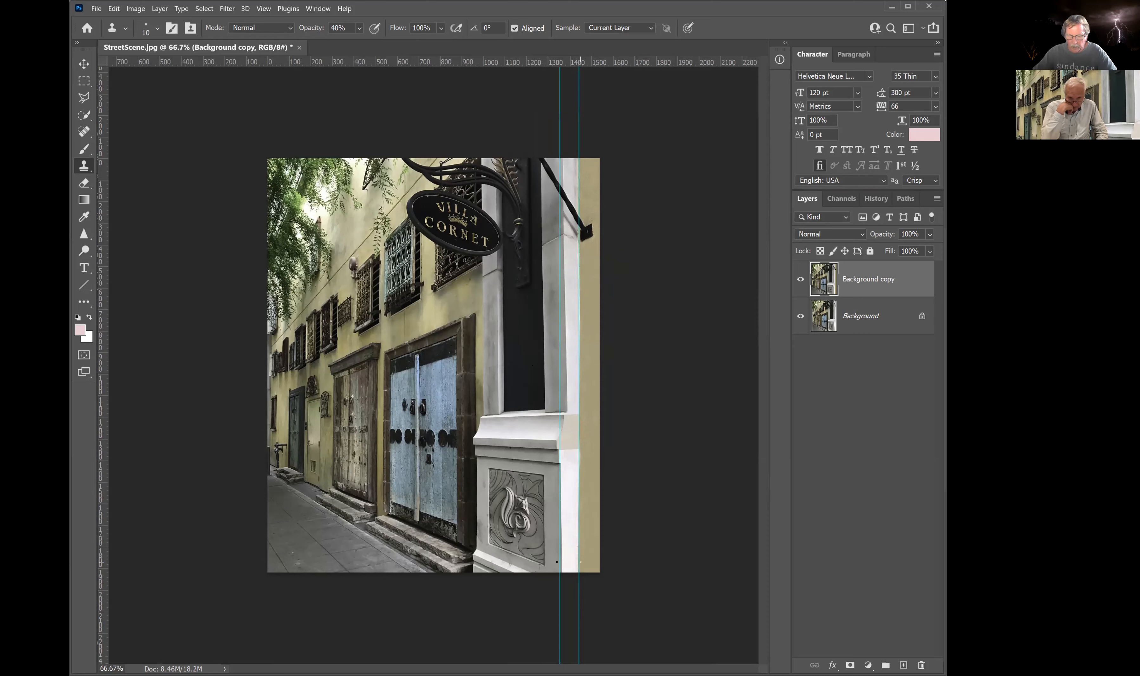
Remove the vertical guide along the carved pedestal's outer edge, keeping the one along the yellow wall.
click(84, 63)
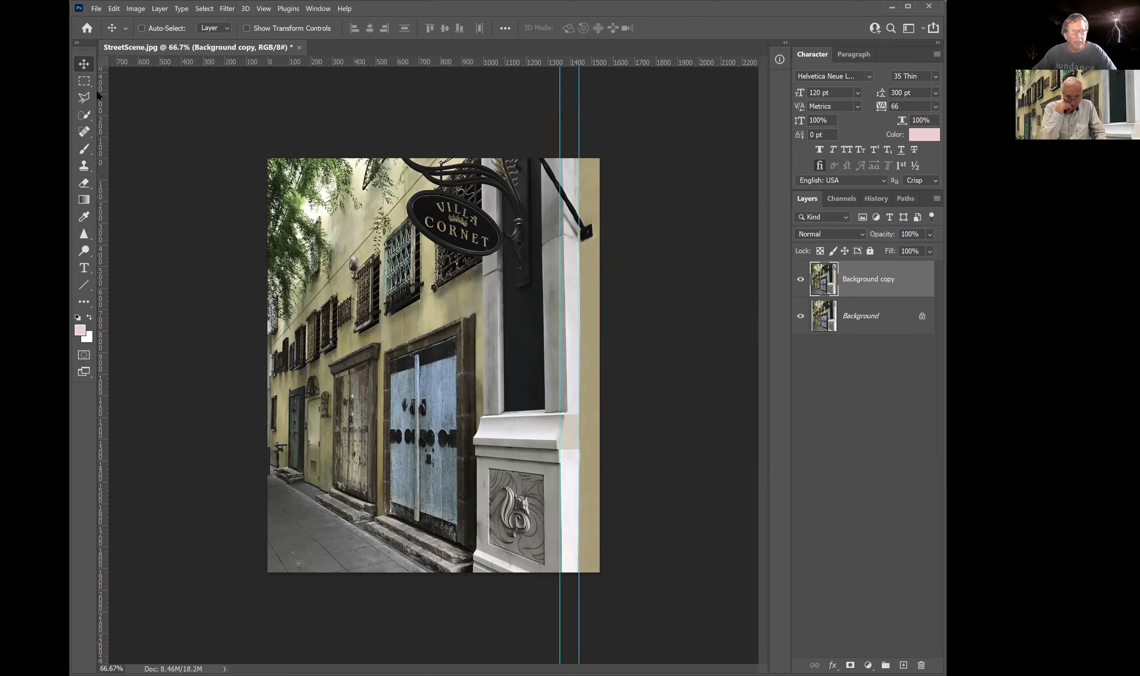
click(83, 81)
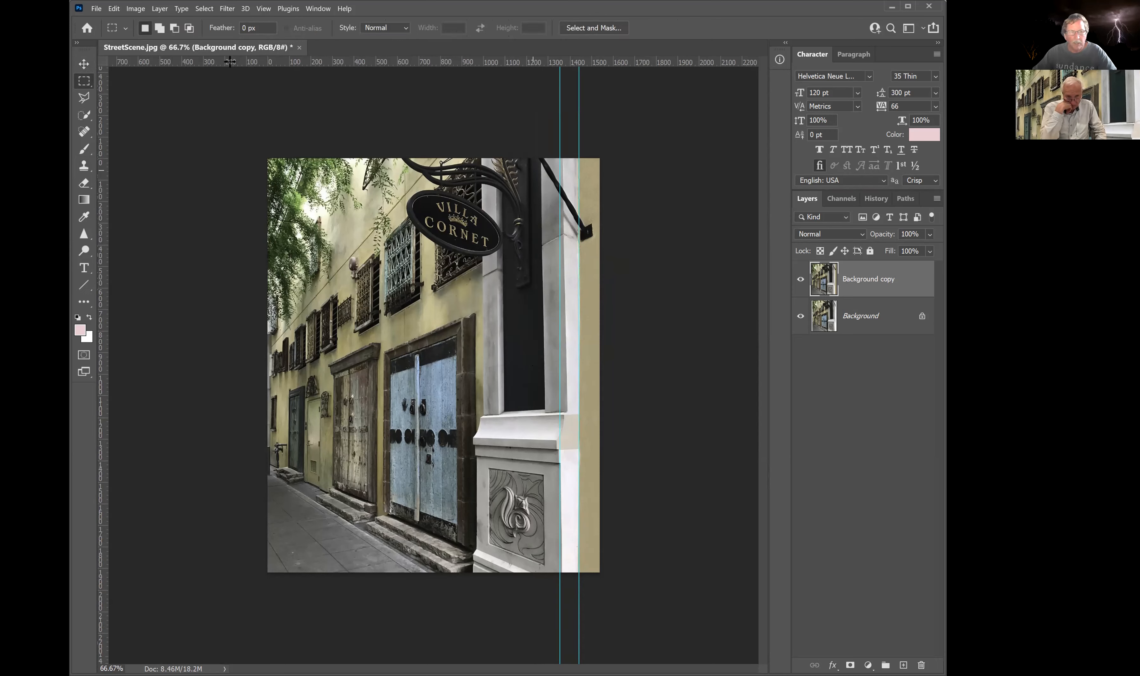
key(v)
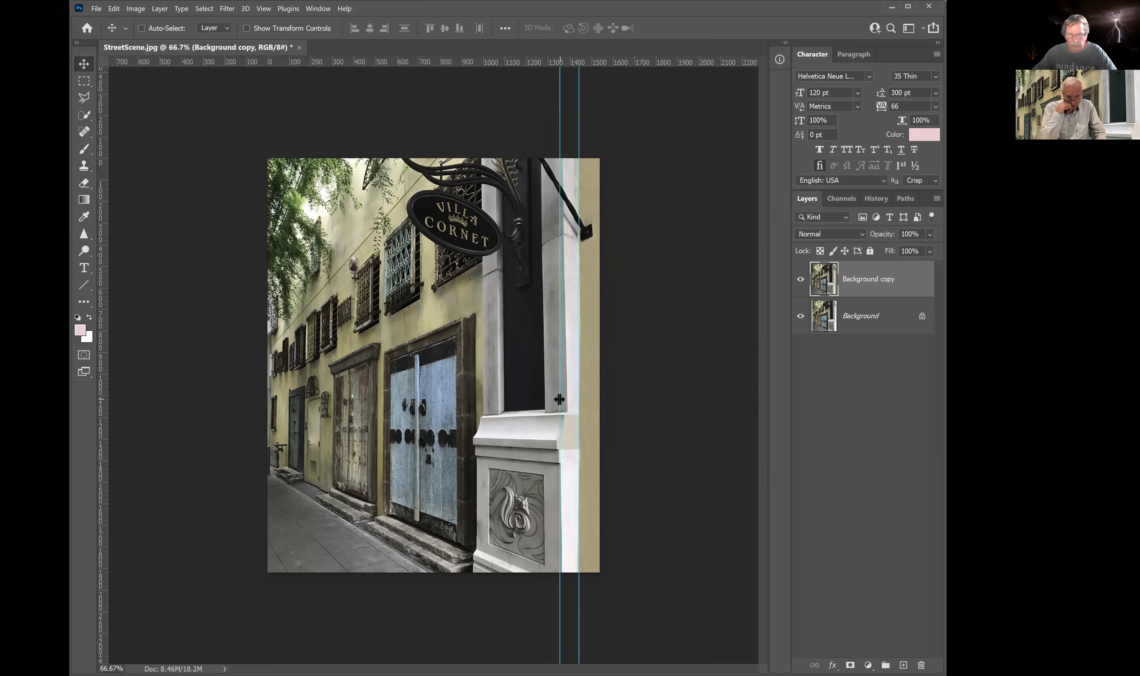
drag(559, 400, 102, 337)
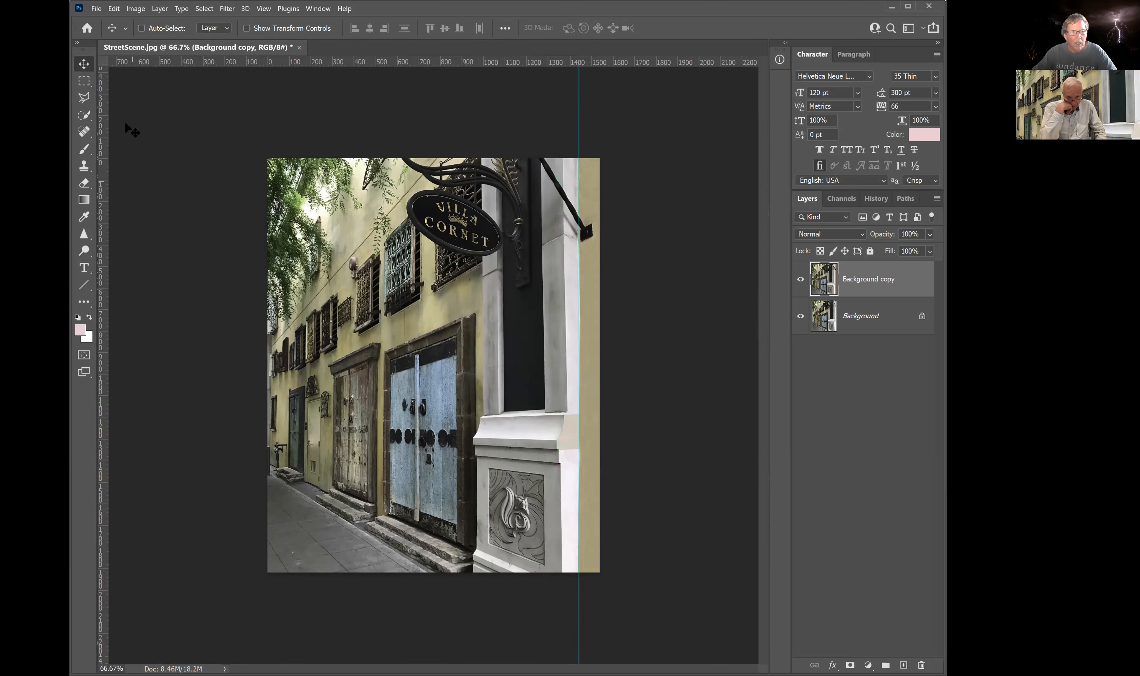
Select a narrow vertical strip of the carved pedestal's grey face and nudge the selection outward to align with its uneven outer edge.
click(83, 83)
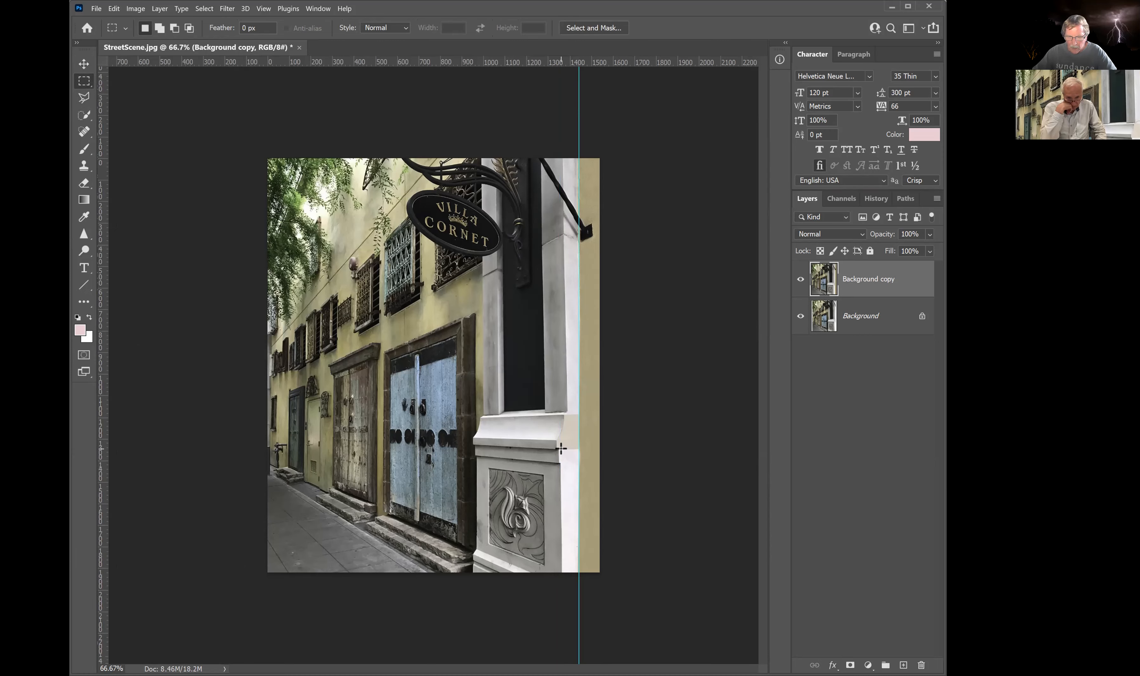
drag(560, 448, 577, 565)
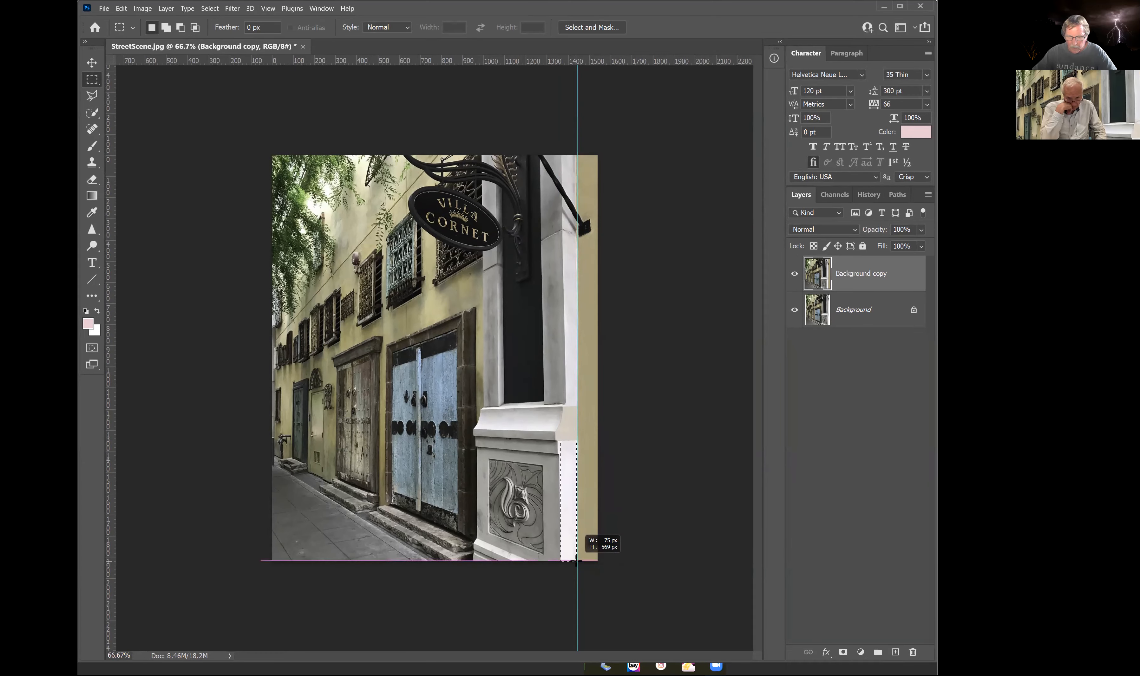
drag(576, 562, 576, 562)
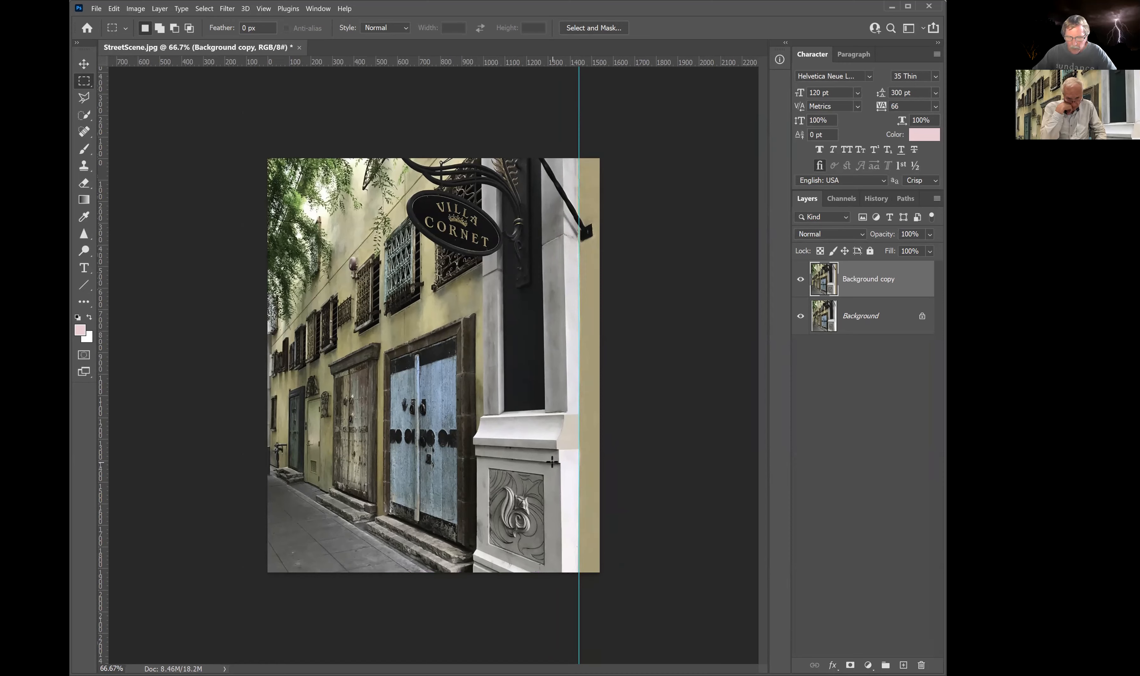
drag(551, 462, 558, 563)
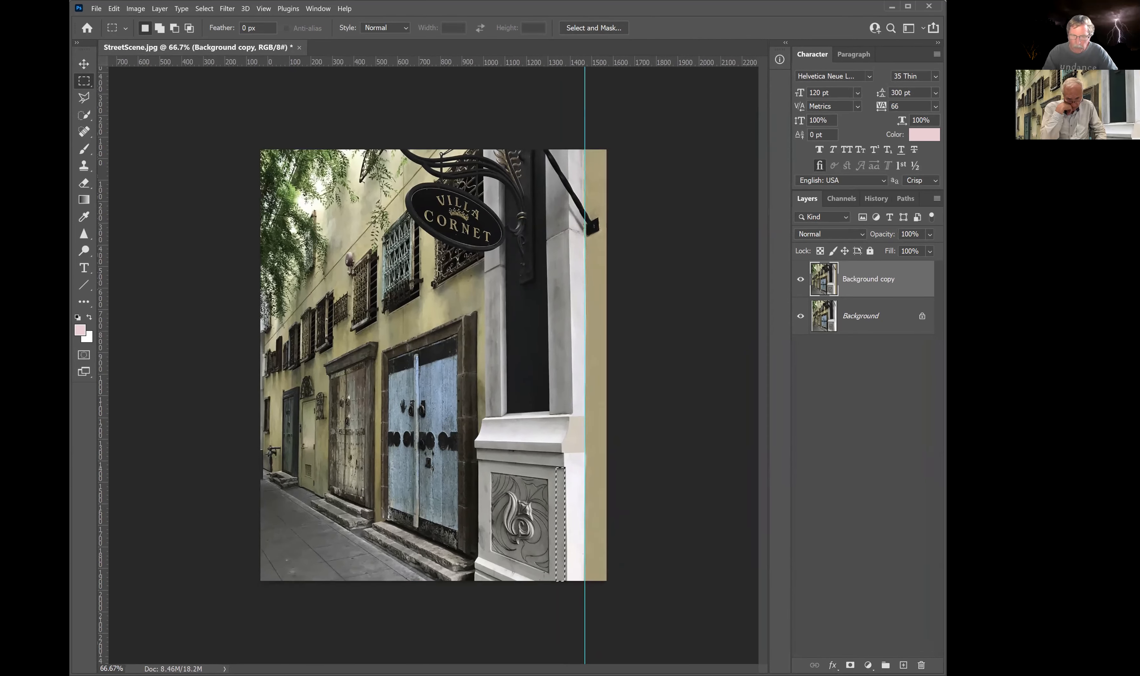
key(ctrl+plus)
key(ctrl+plus)
key(ctrl+plus)
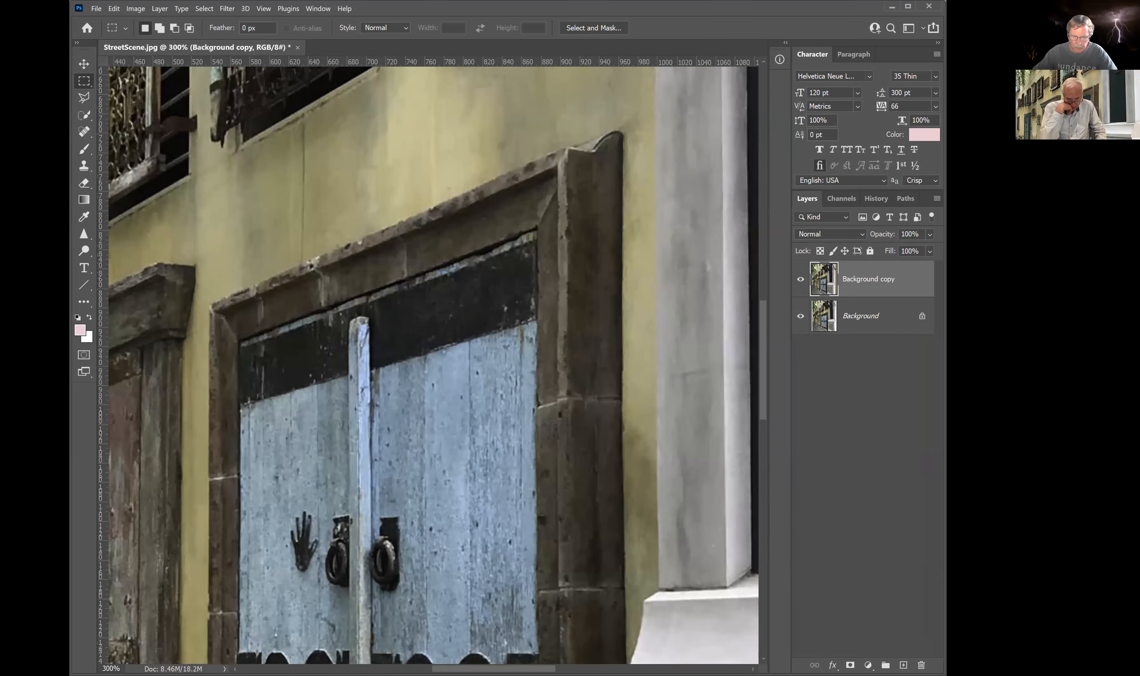
scroll(741, 384, right, 10)
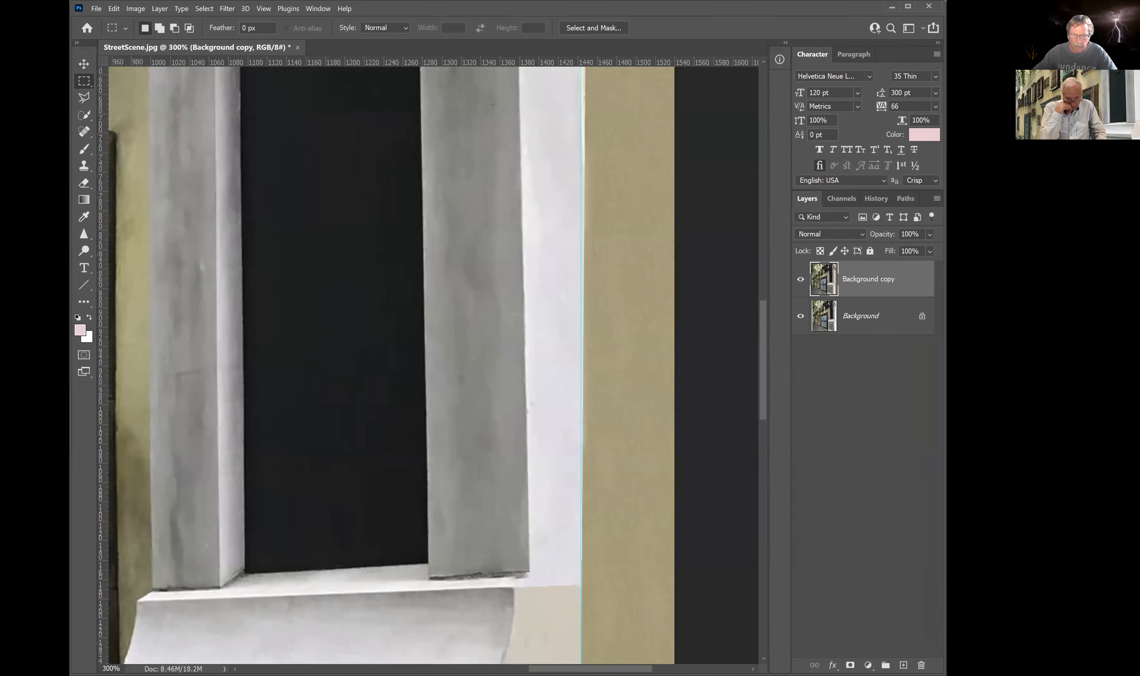
drag(765, 347, 745, 500)
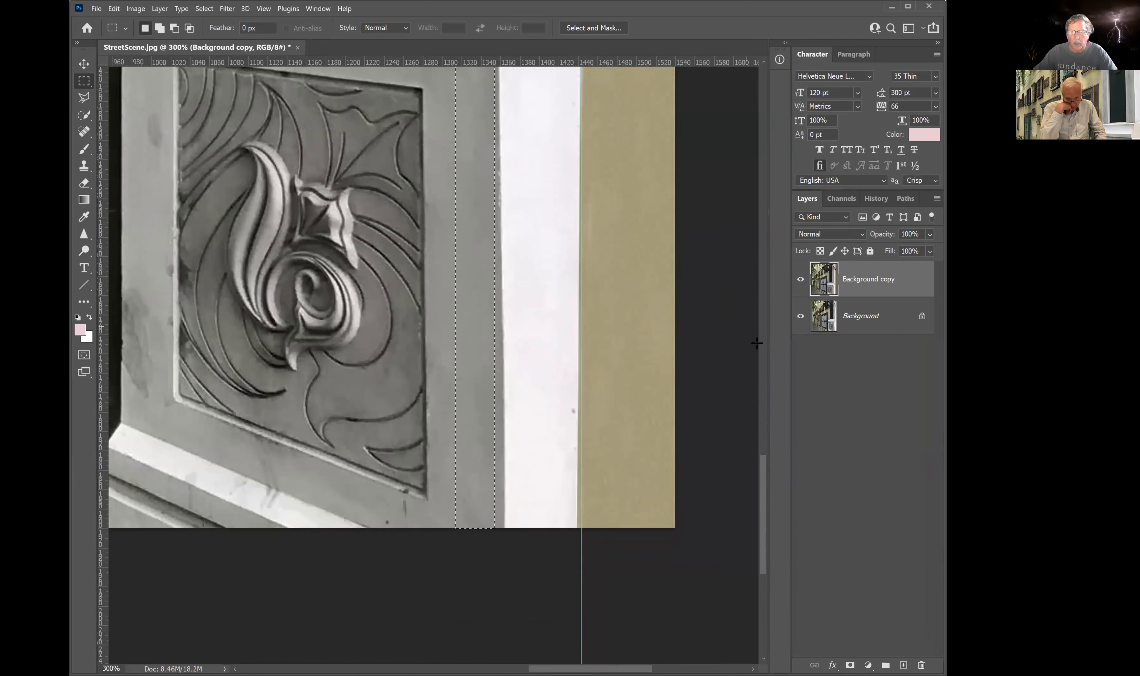
drag(762, 459, 766, 449)
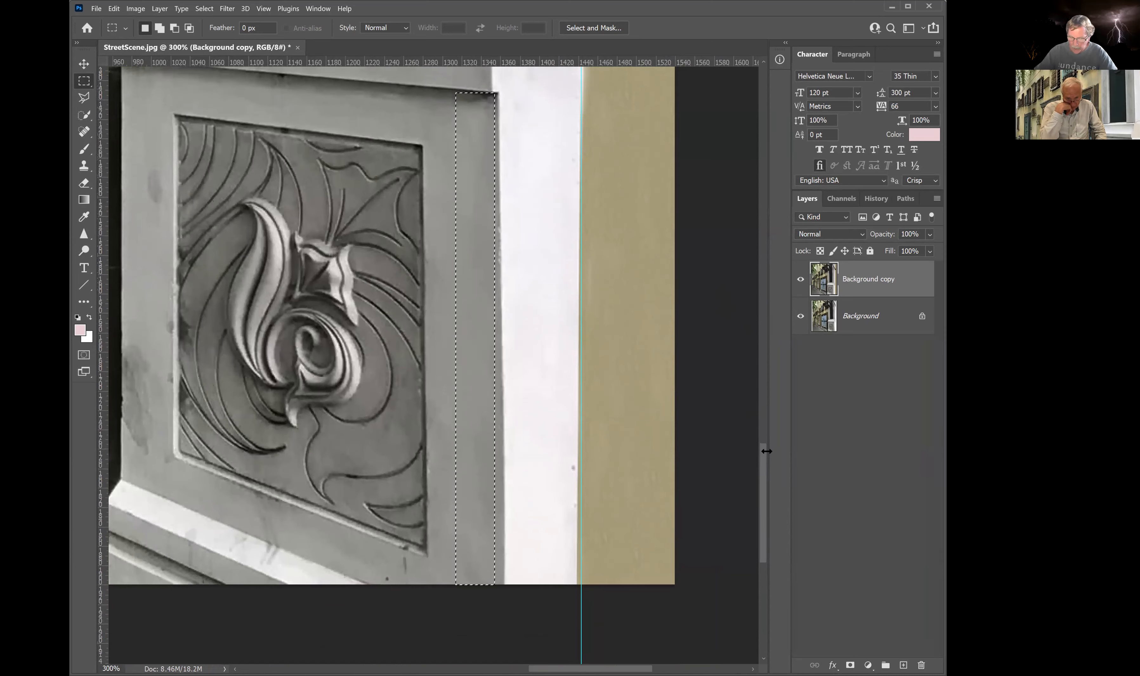
key(Right)
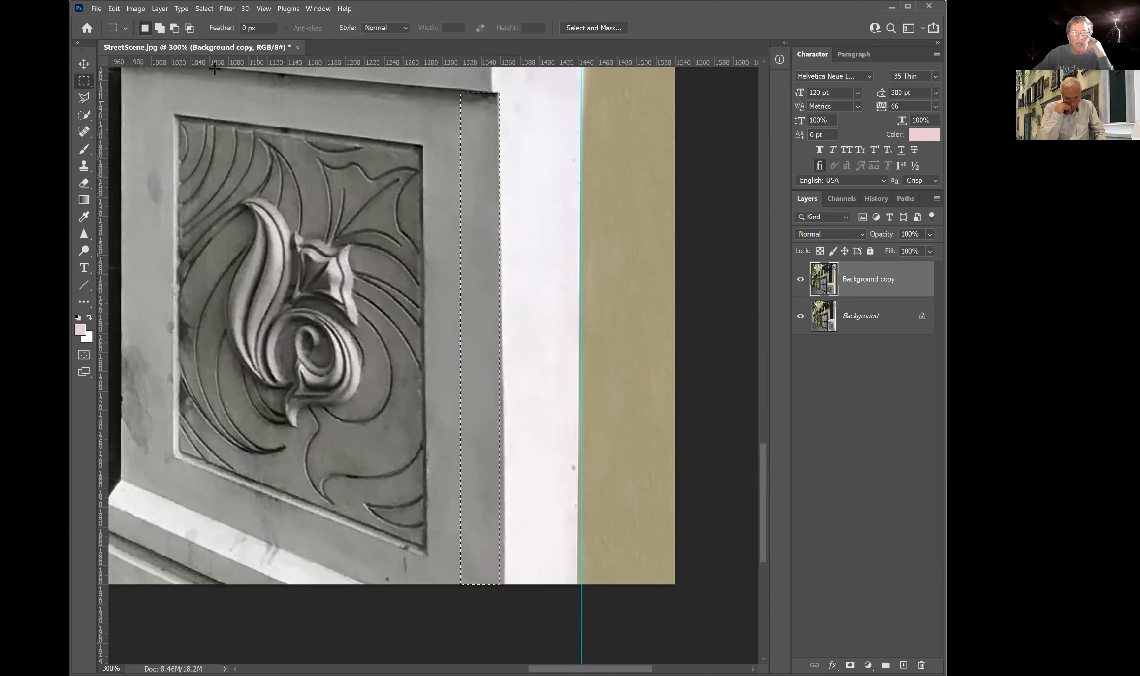
Invert the selection, sample the white face with the Clone Stamp, and clone it over parts of the pedestal's uneven edge.
click(204, 9)
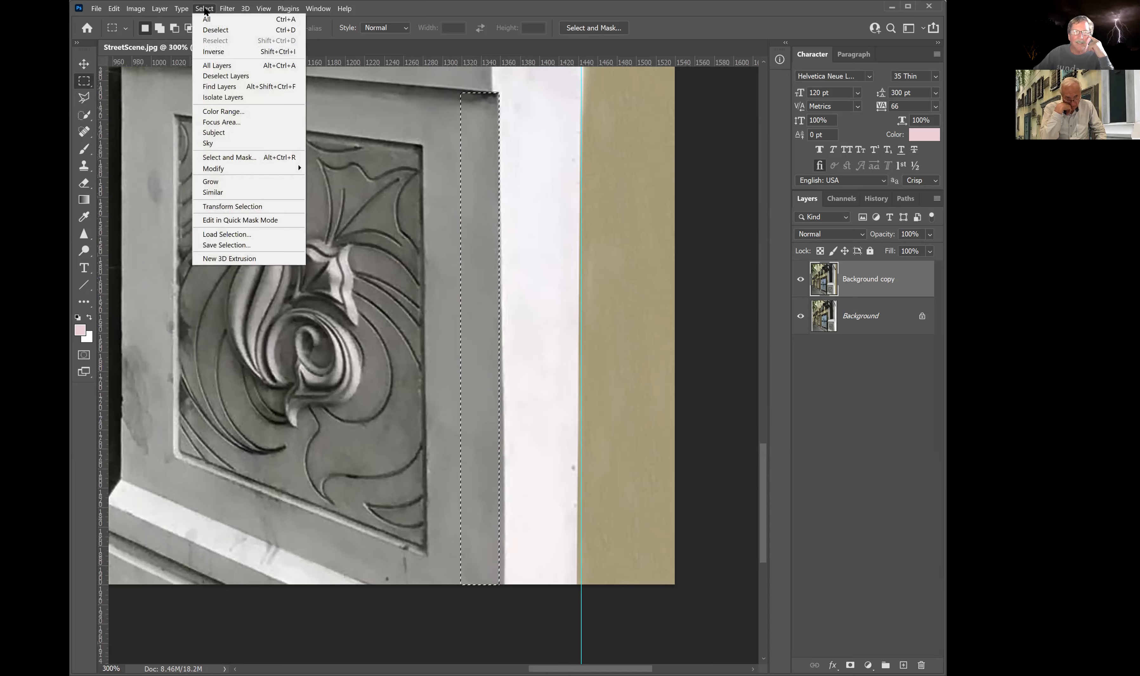
click(218, 51)
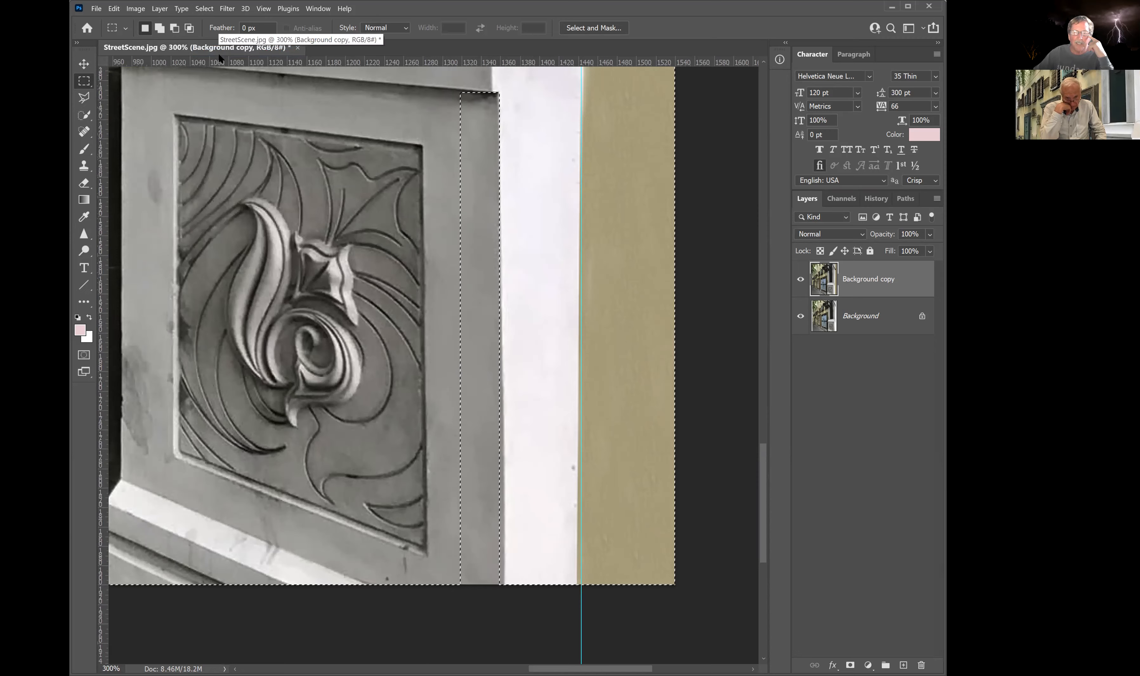
click(84, 165)
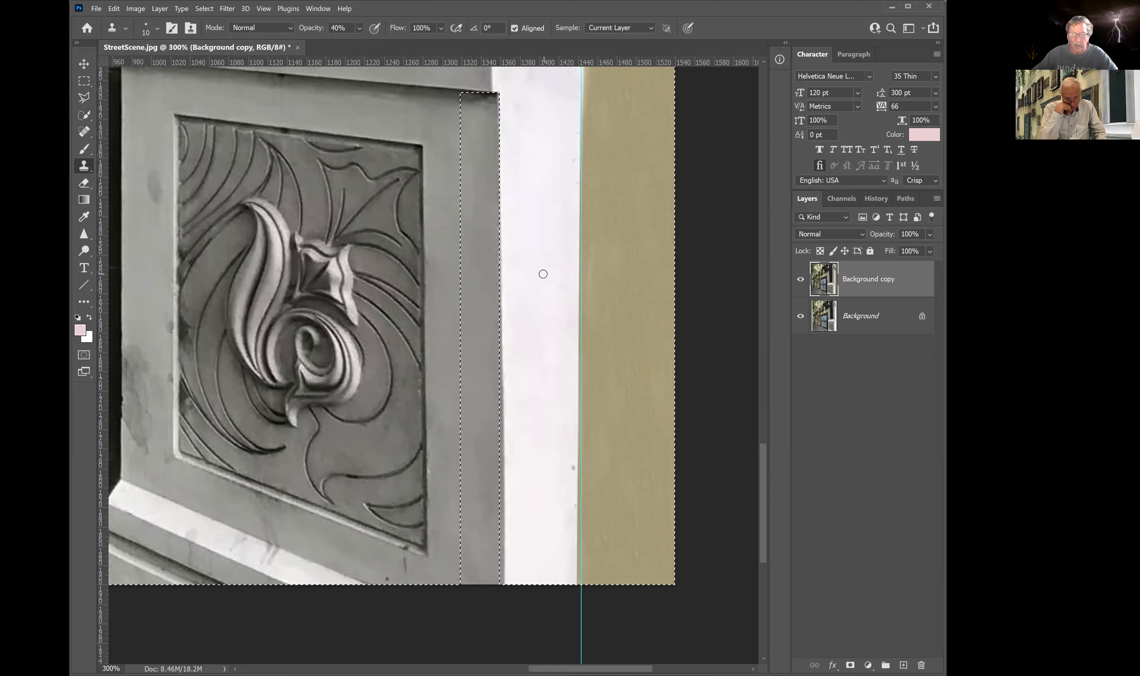
alt+click(533, 204)
click(500, 239)
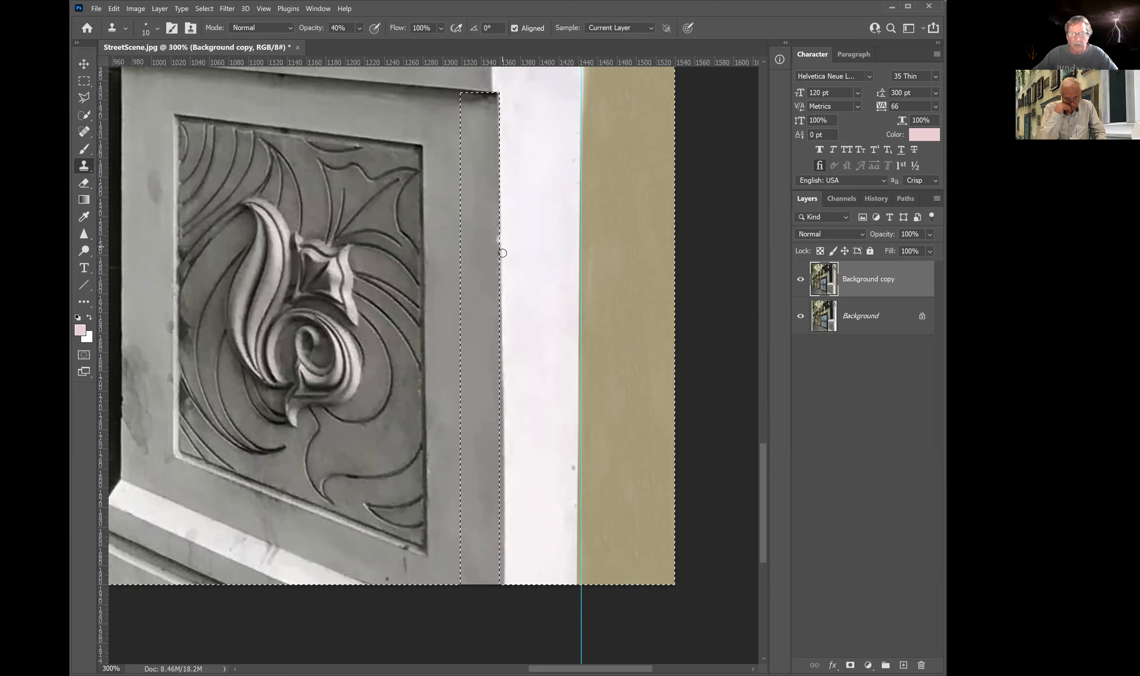
drag(499, 309, 501, 354)
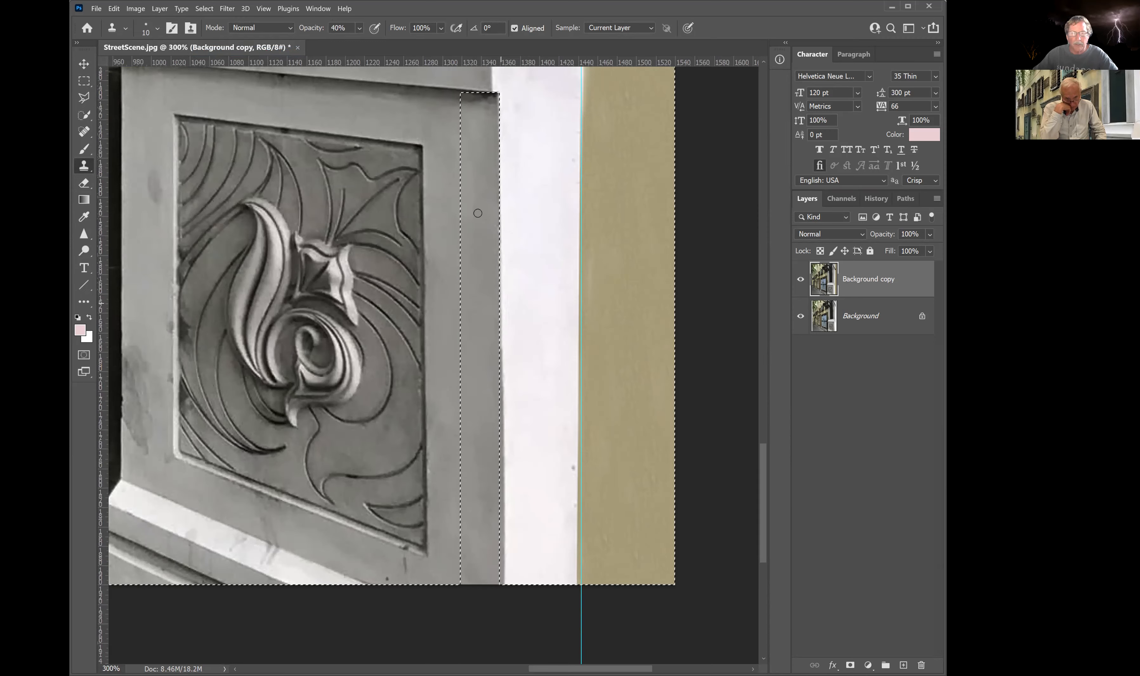
Set the Clone Stamp to 100% opacity and 40 px, then clone the white face down the pedestal's outer edge to straighten it.
click(359, 28)
drag(370, 43, 411, 44)
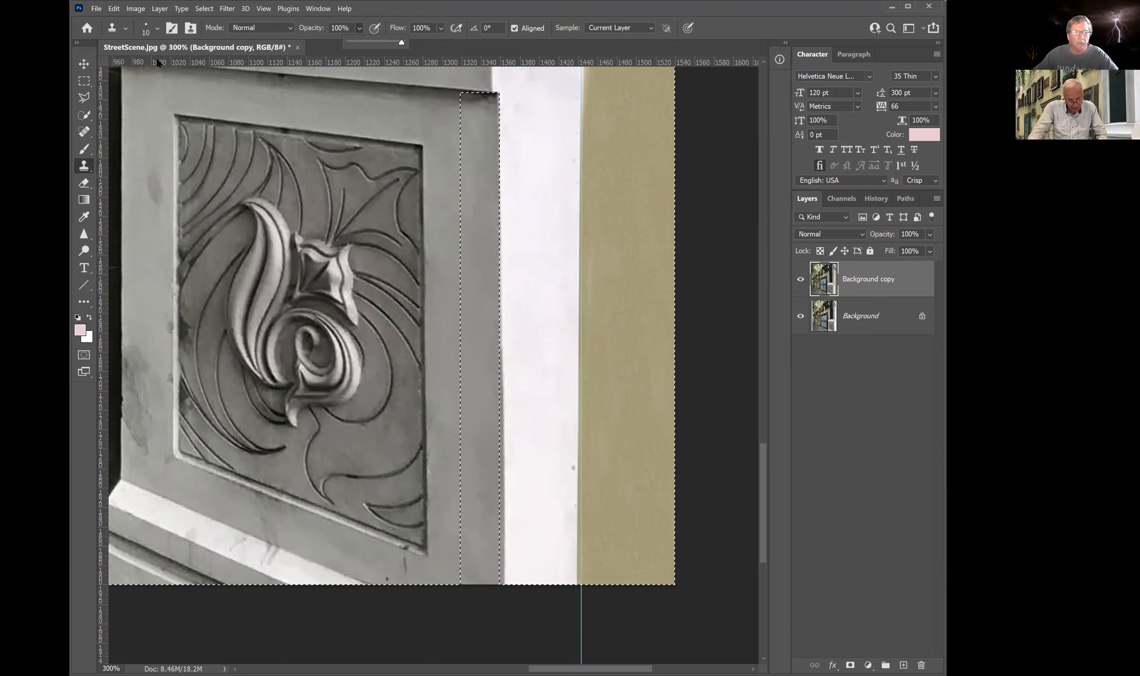
click(158, 28)
drag(142, 64, 150, 65)
click(548, 139)
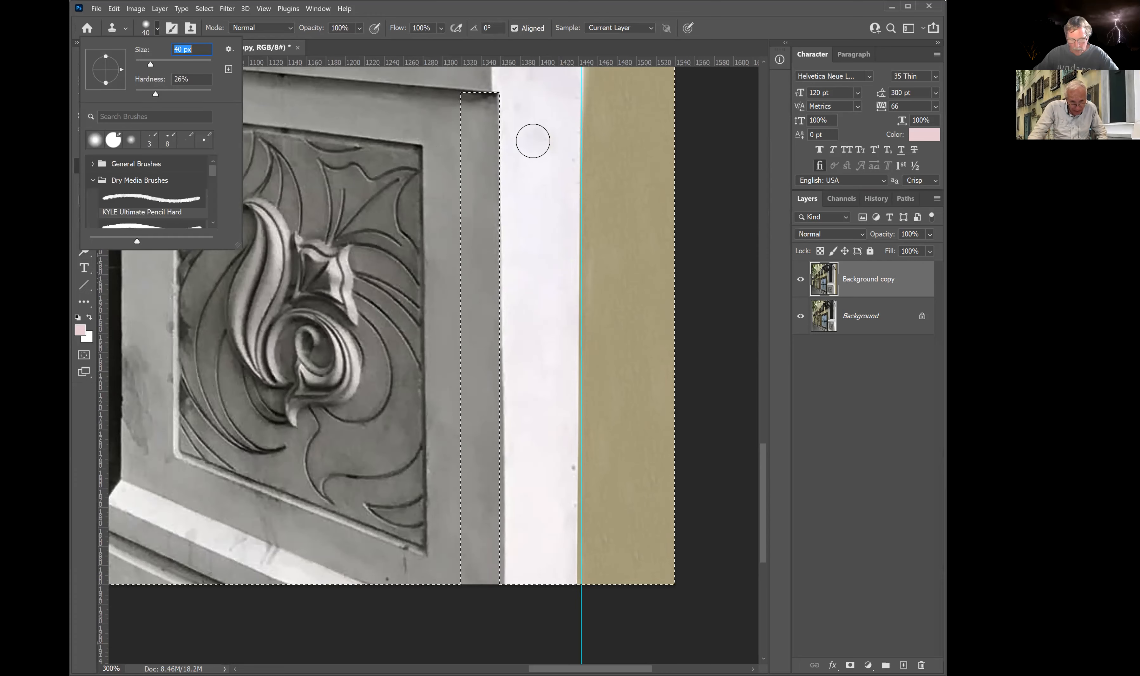
alt+click(533, 141)
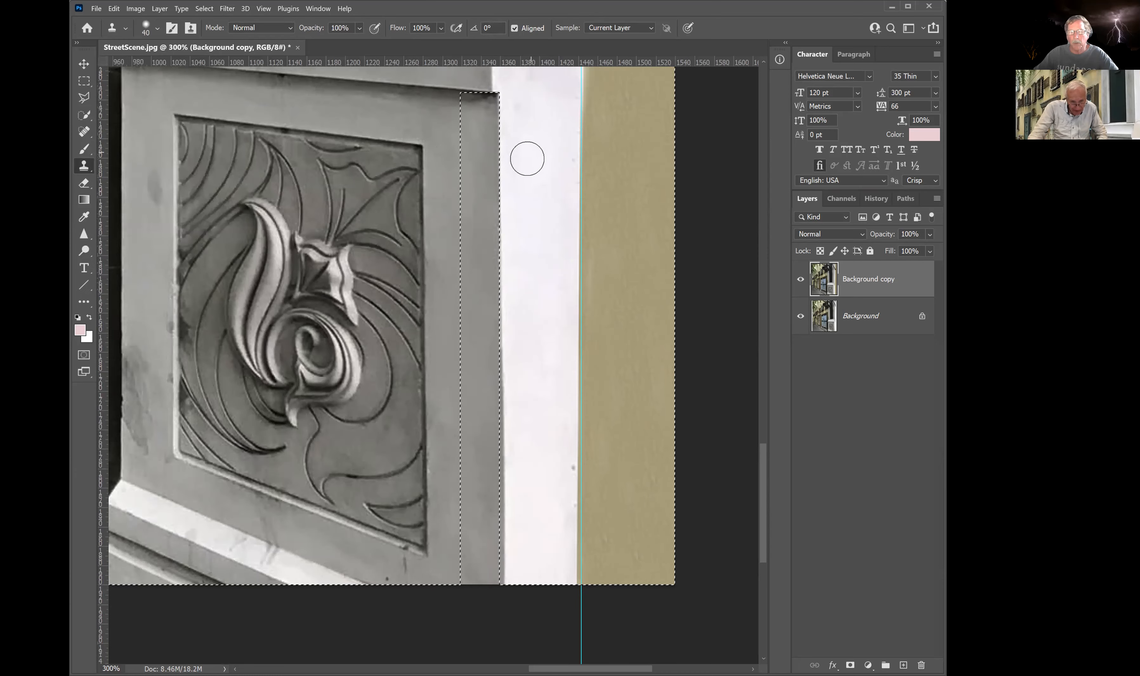
drag(507, 332, 507, 387)
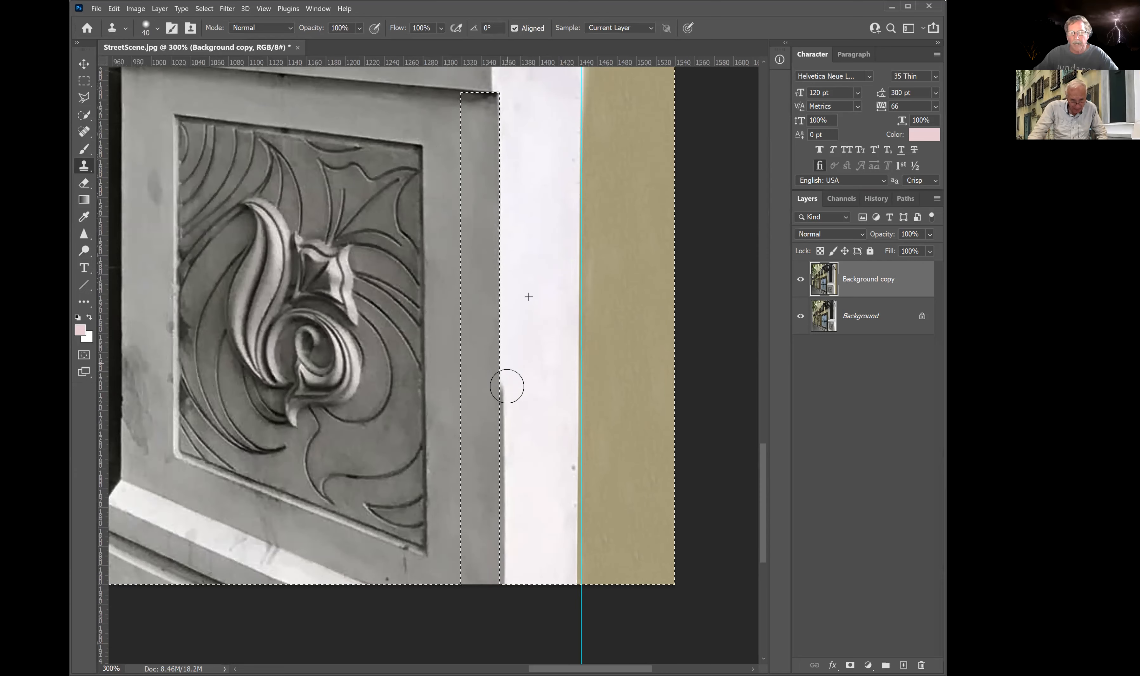
drag(508, 434, 503, 579)
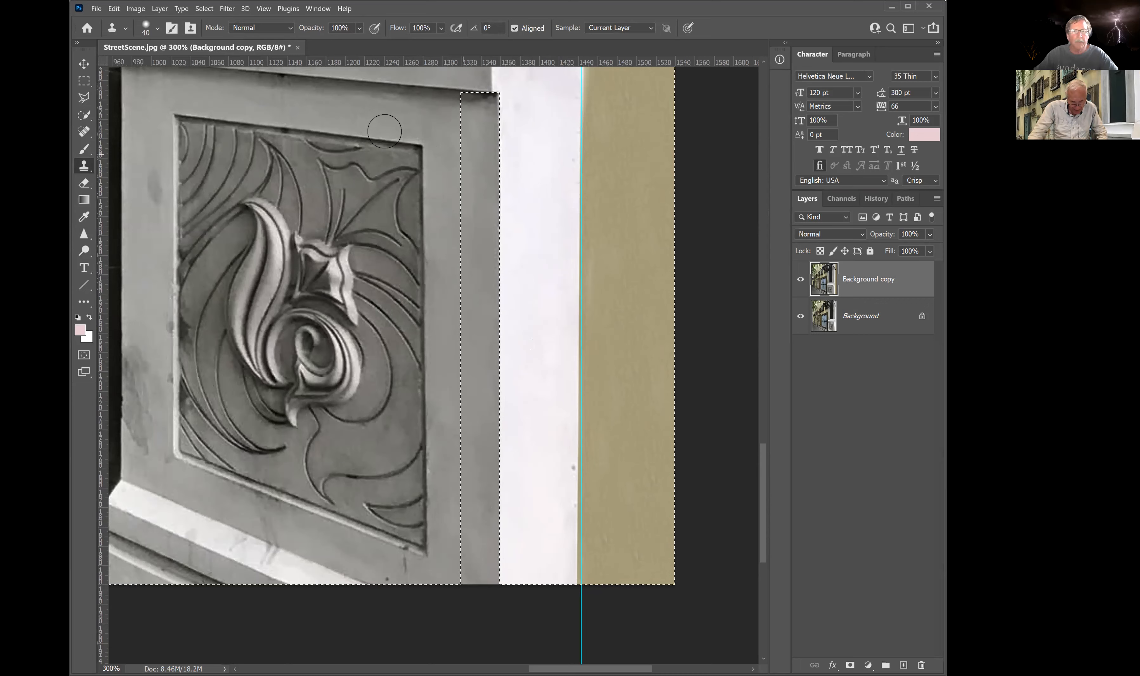
Deselect the inverted area around the pedestal strip and fit the whole image in view.
click(83, 84)
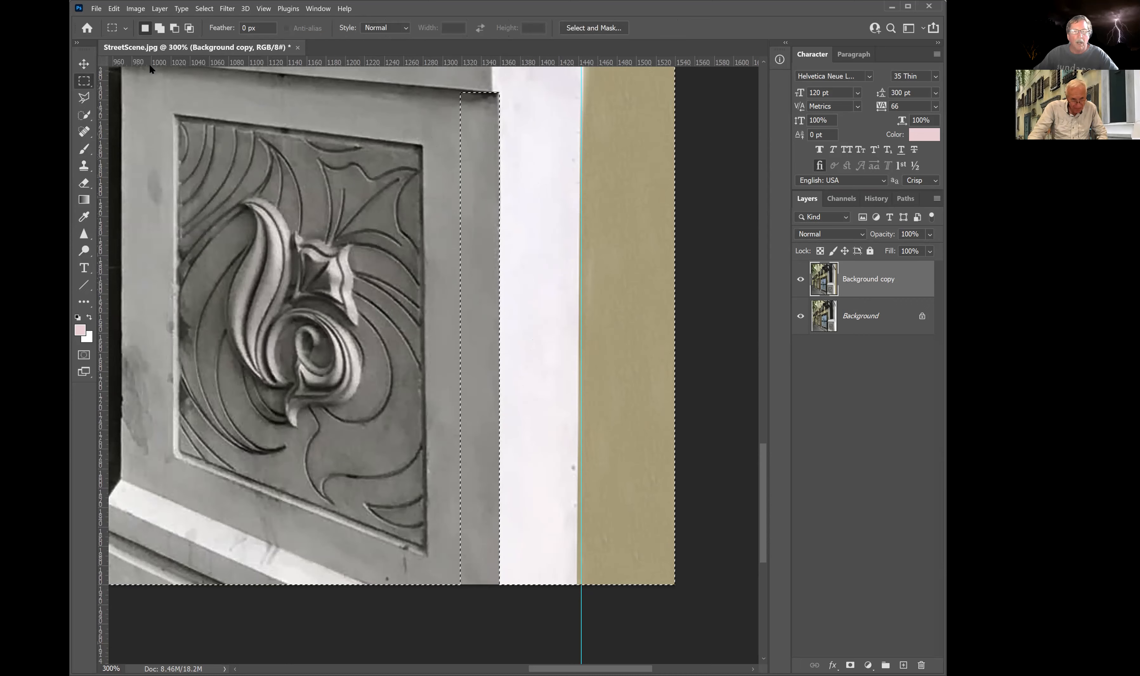
click(147, 107)
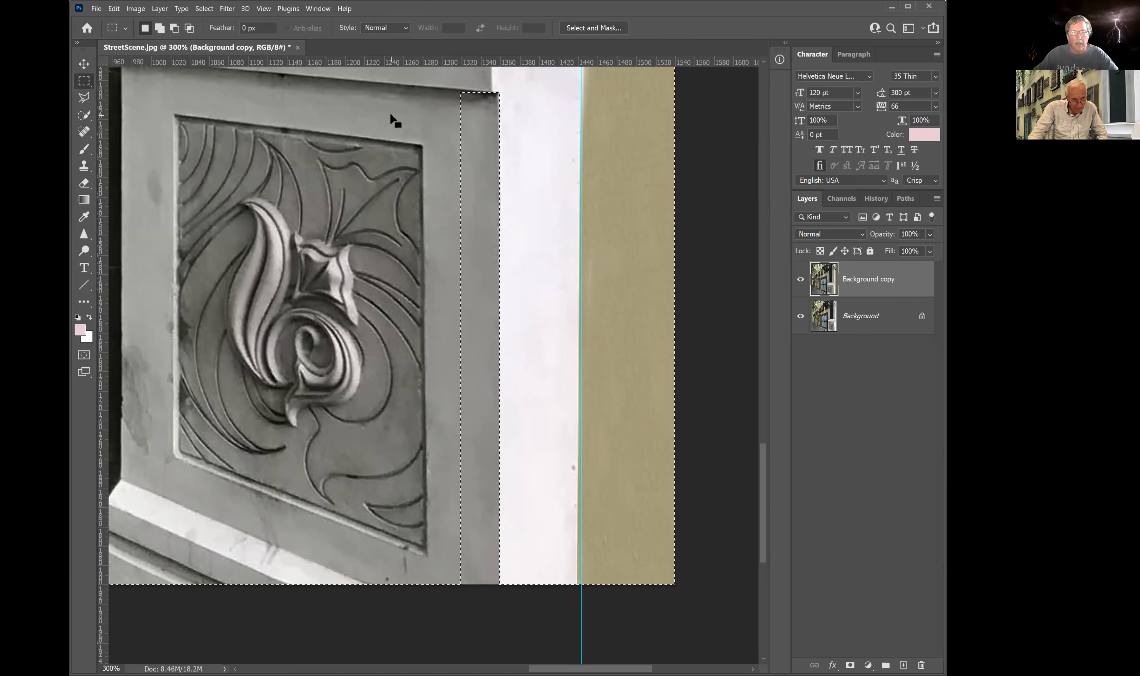
key(ctrl+0)
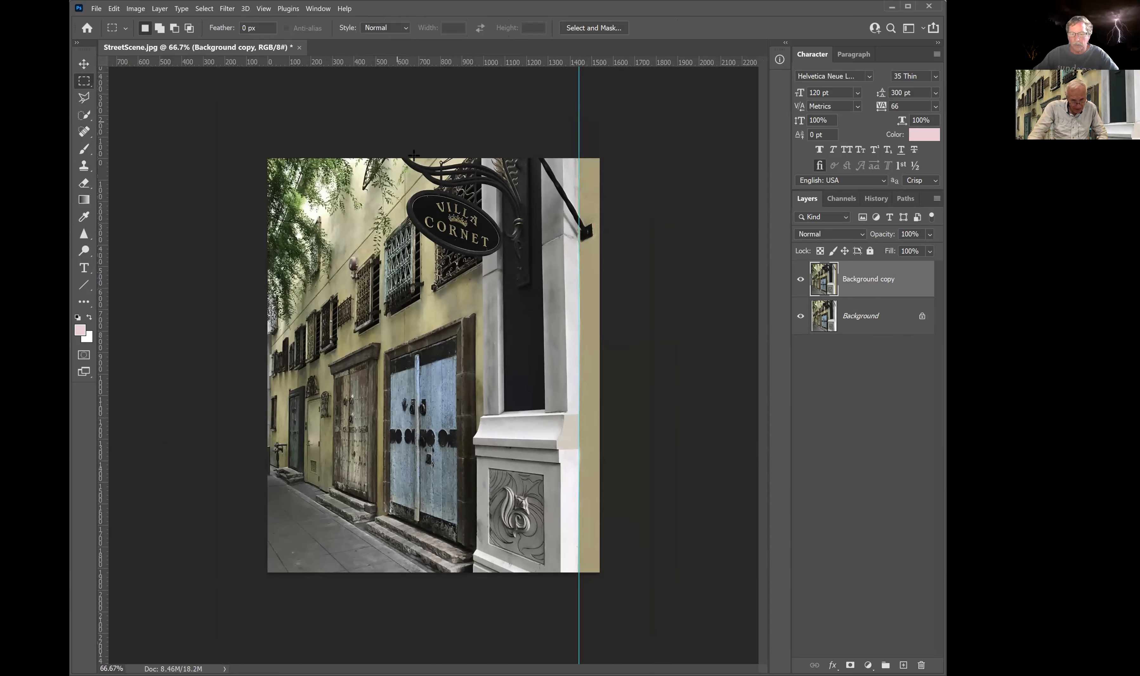
Remove the guide along the yellow wall and place a vertical guide where the column's grey and white faces meet.
click(84, 64)
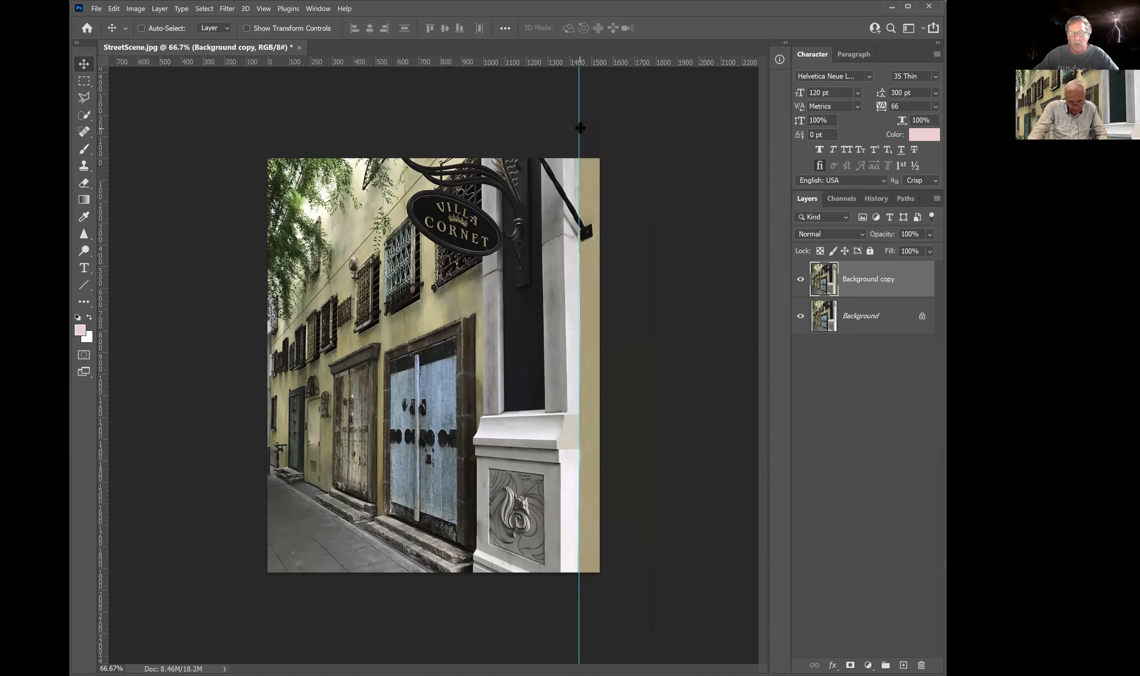
drag(579, 128, 106, 122)
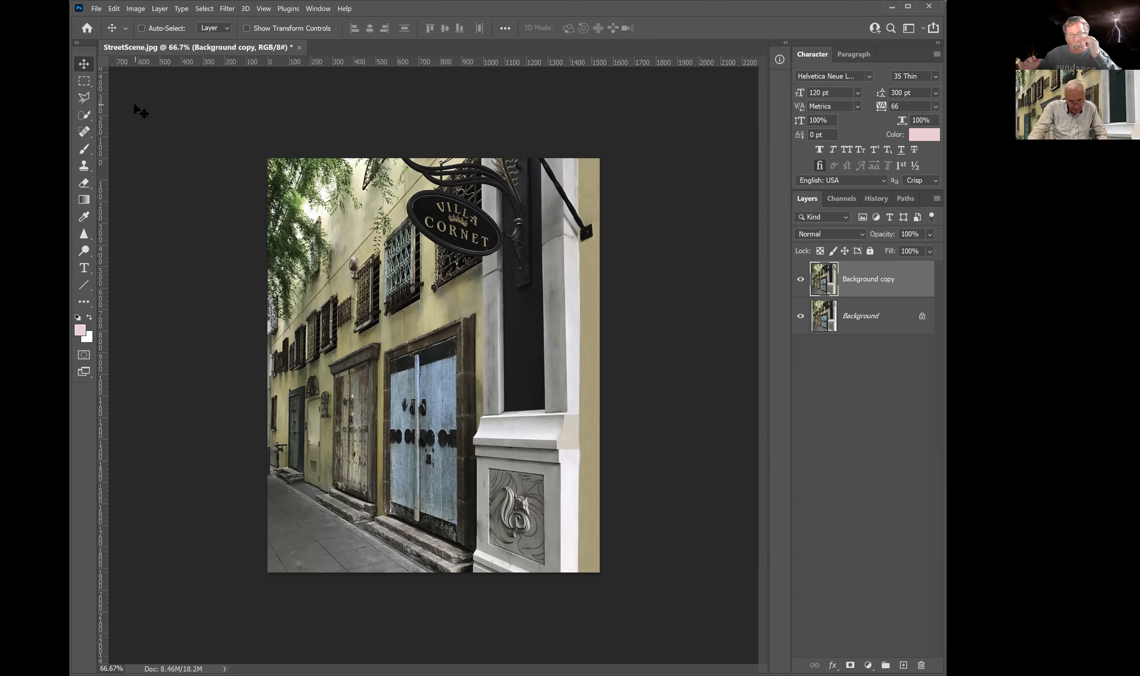
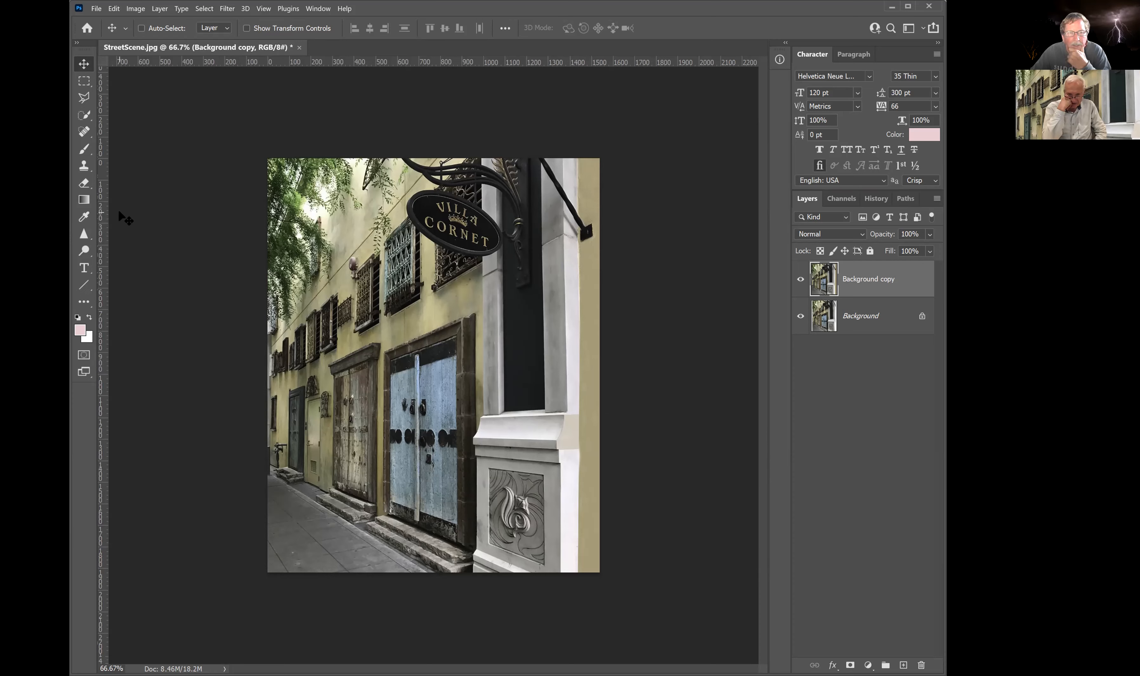
drag(104, 218, 563, 279)
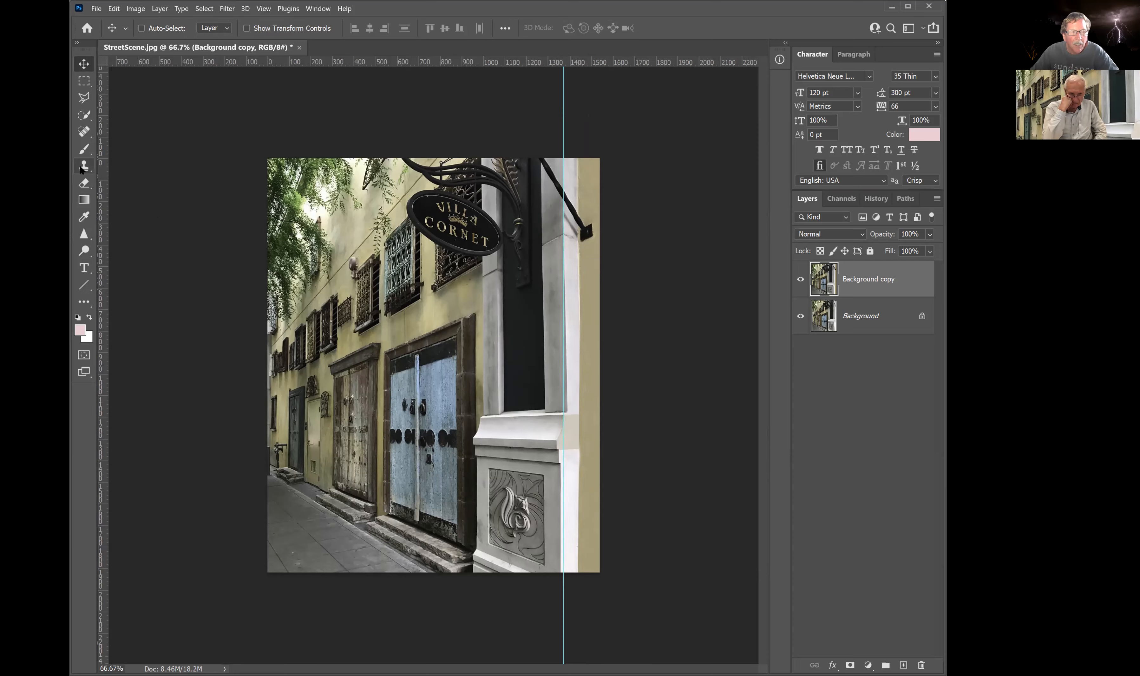
click(83, 81)
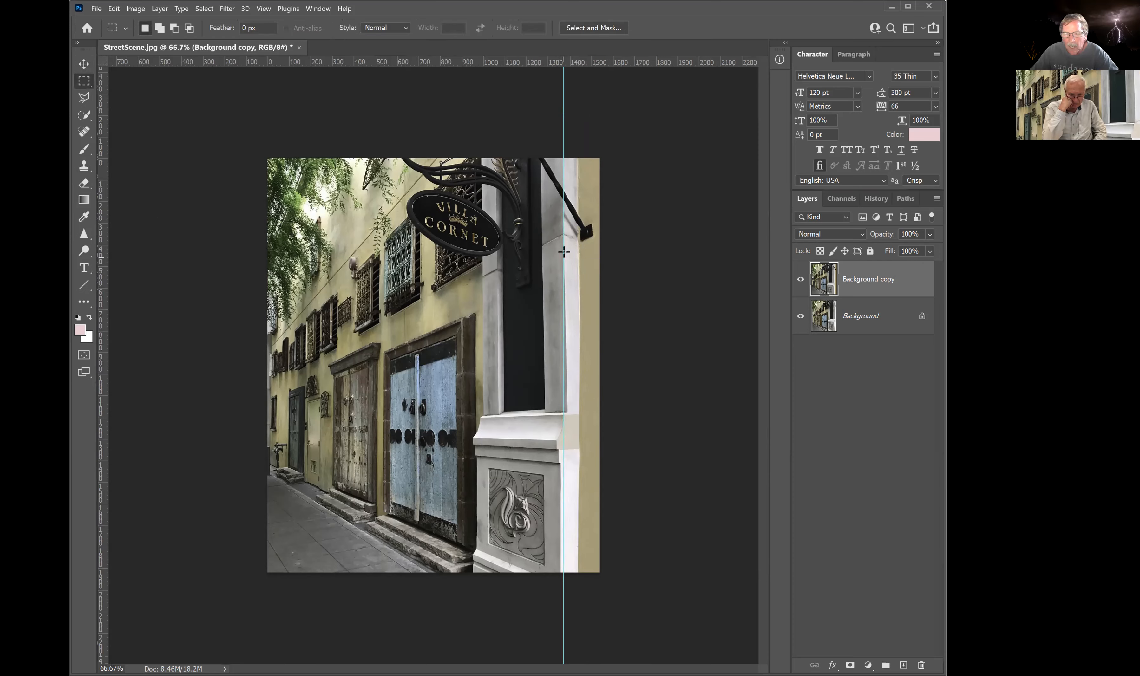
drag(565, 256, 579, 413)
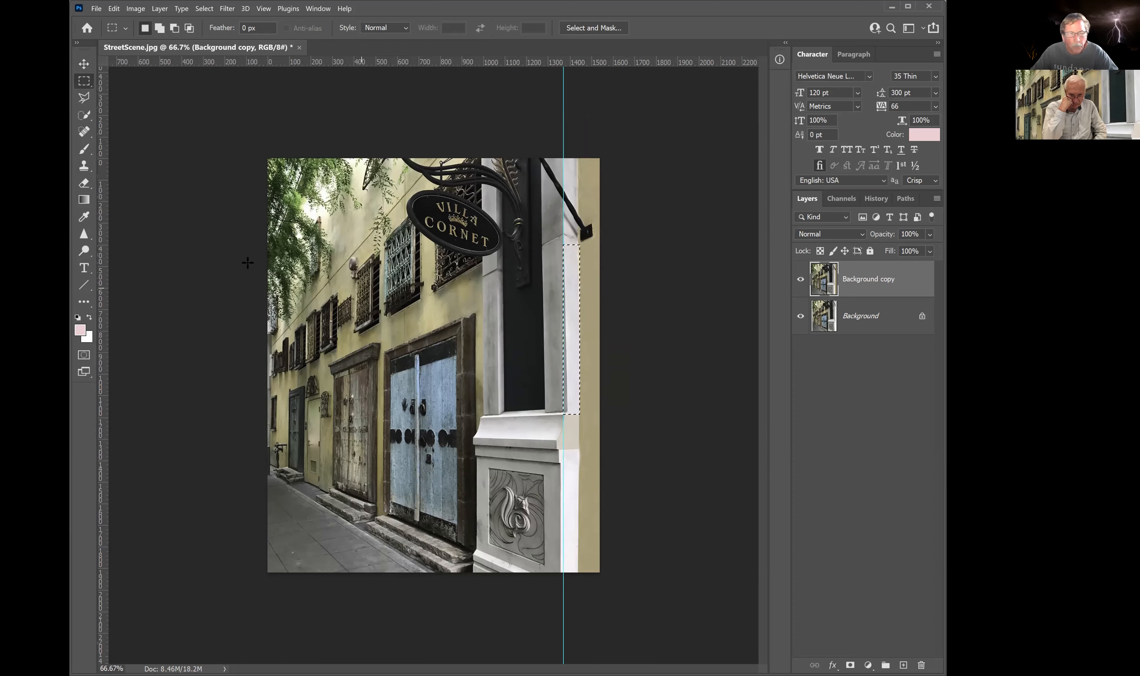
click(83, 167)
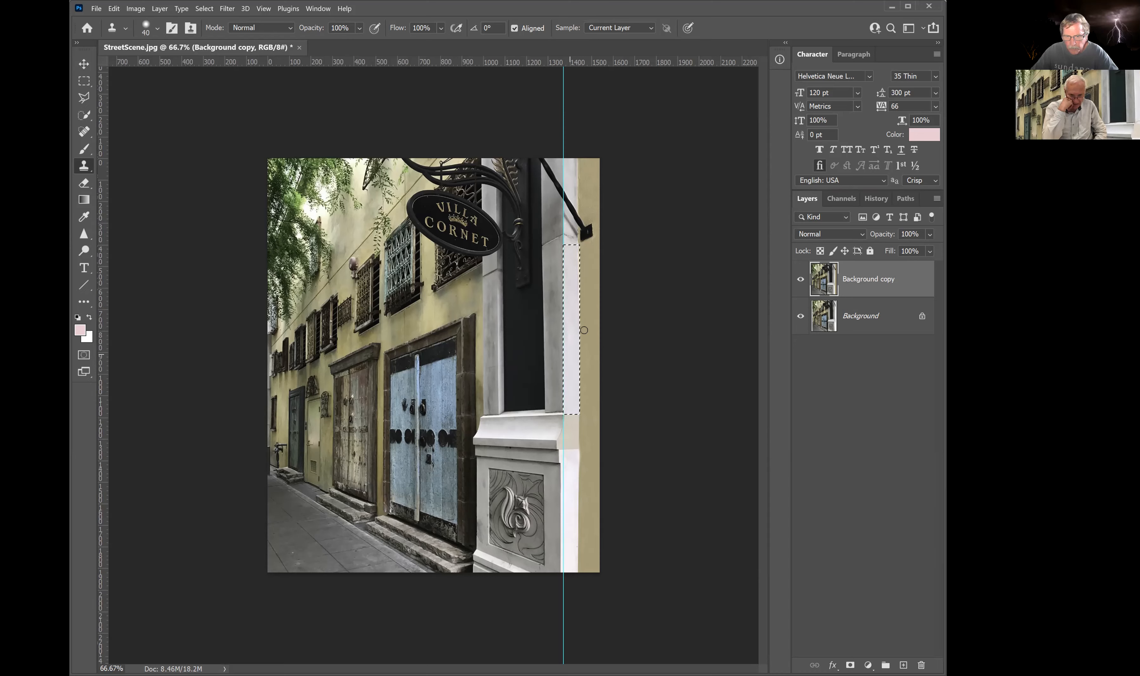
click(84, 81)
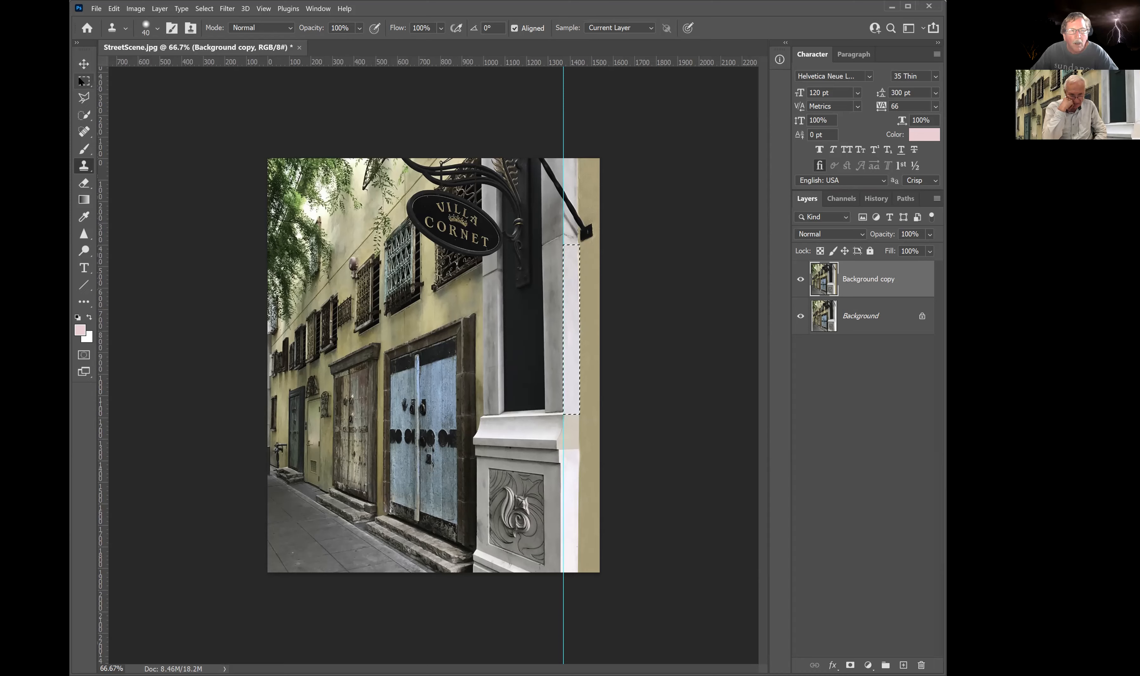
click(198, 97)
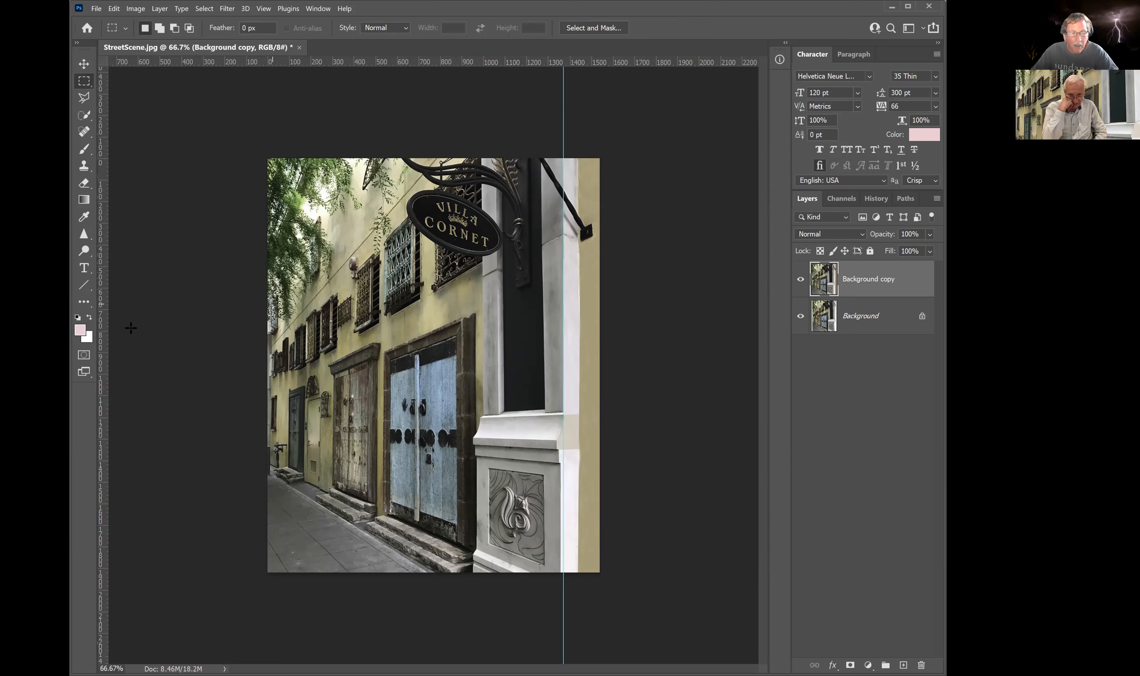
Check the dark opening's outer edge with a second vertical guide, and remove both vertical guides.
drag(510, 336, 542, 335)
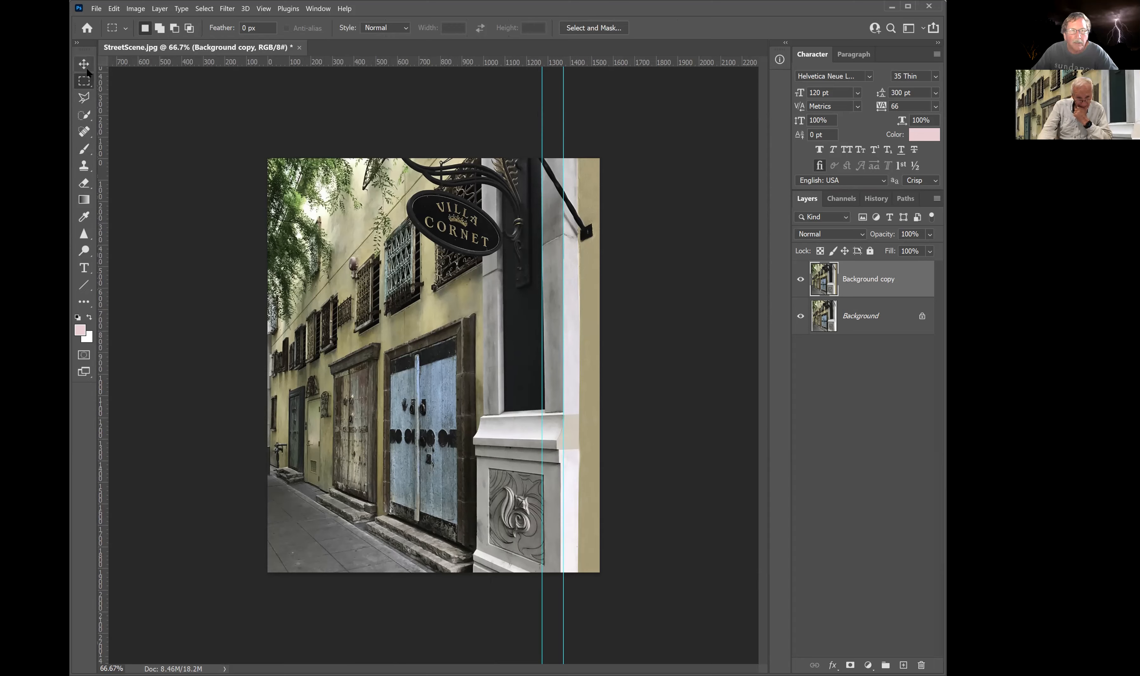
click(84, 64)
drag(542, 130, 92, 107)
drag(563, 136, 94, 138)
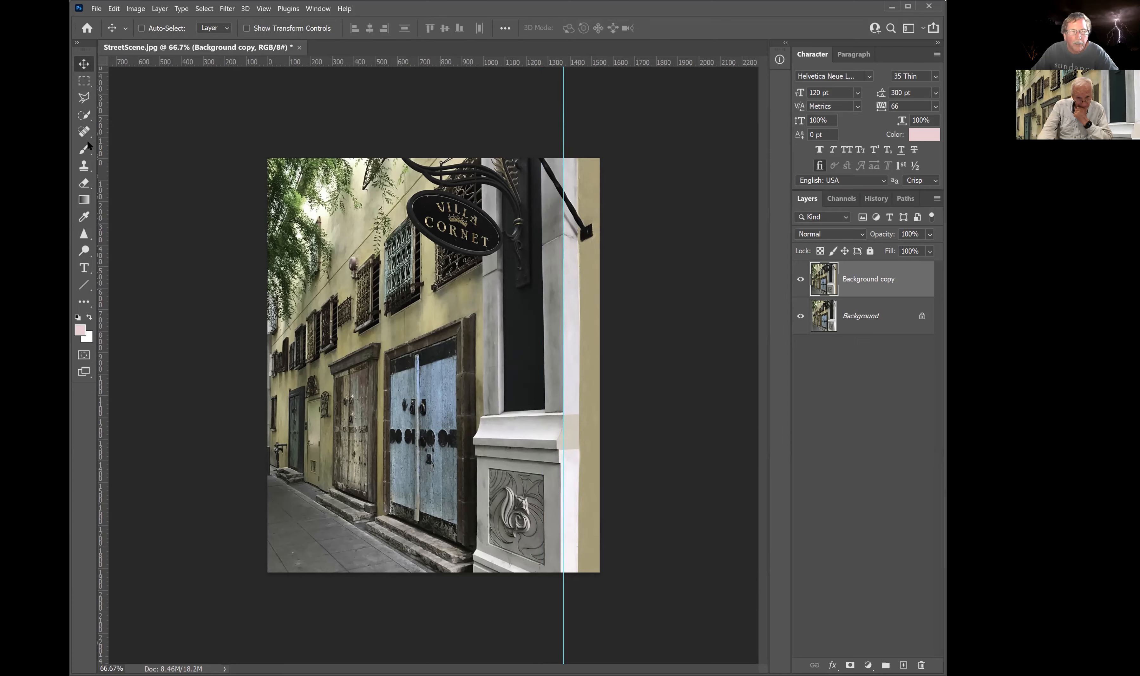
Select the photo up to the yellow wall strip for free transform and place a vertical guide along the dark opening's inner edge.
click(84, 81)
drag(267, 158, 270, 325)
drag(271, 400, 578, 630)
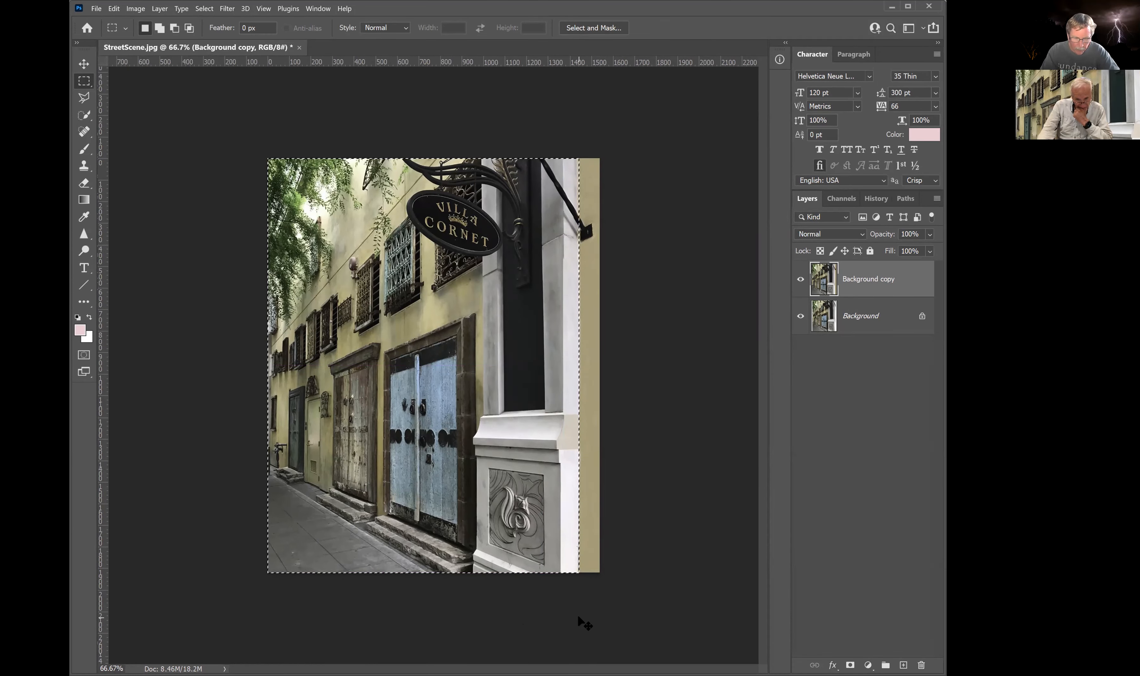
key(ctrl+t)
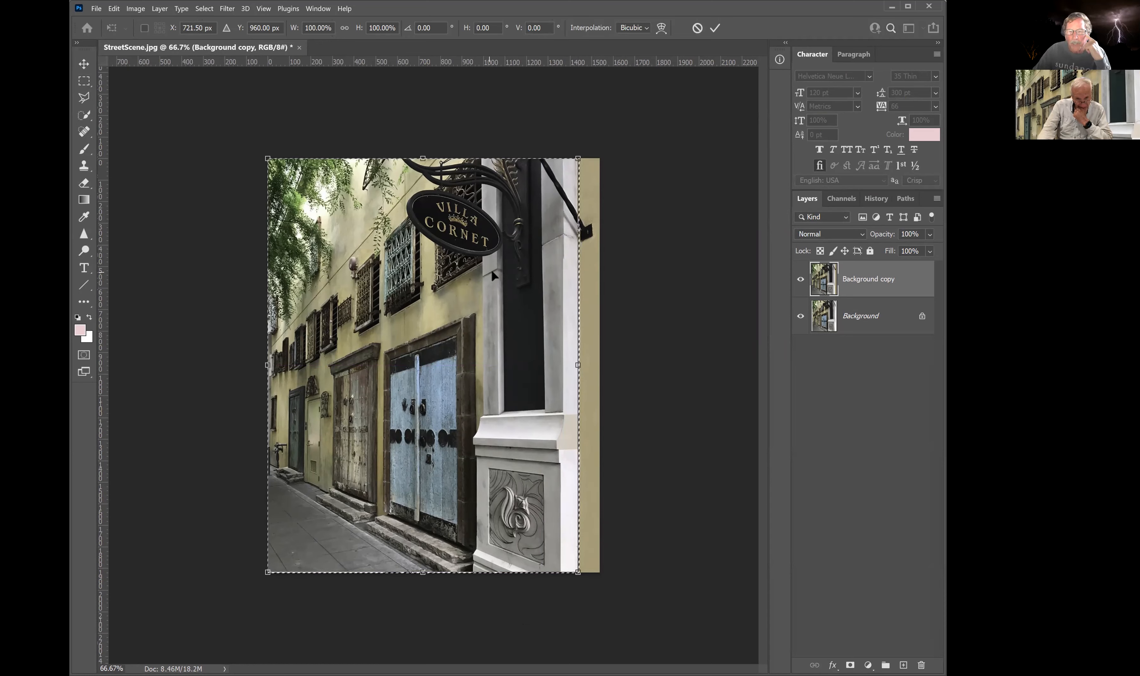
drag(107, 227, 502, 289)
Try skewing the selected area's upper corner by the yellow wall outward to -0.30° horizontally, then undo it and cancel the transform.
key(ctrl+plus)
key(ctrl+plus)
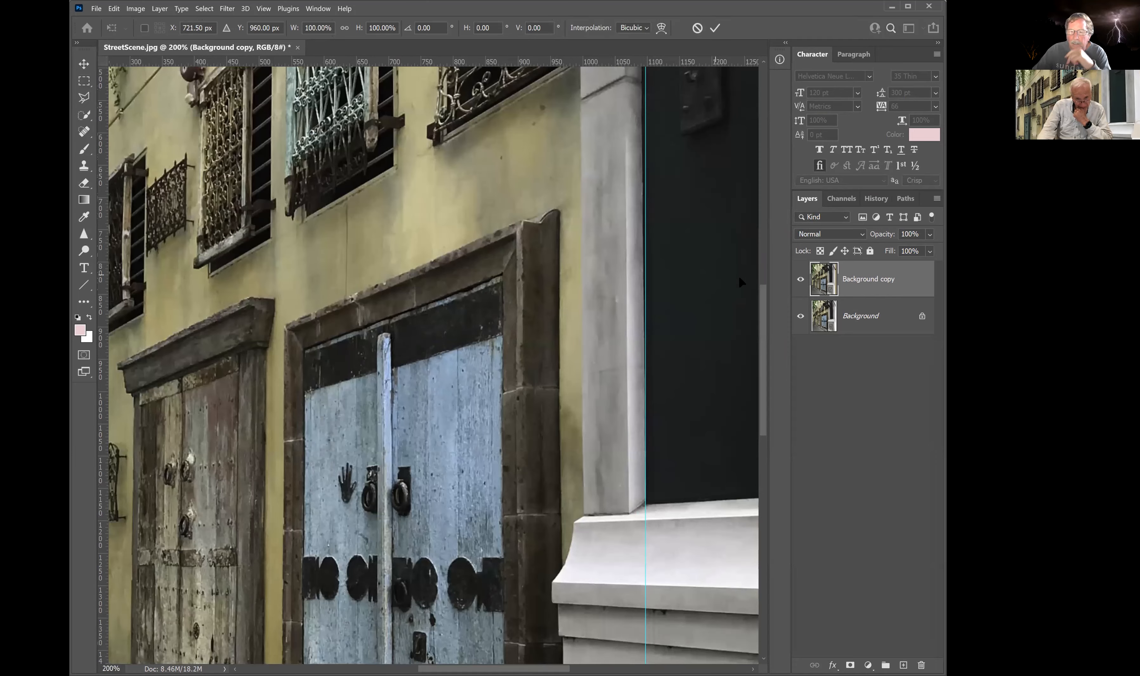
drag(762, 307, 780, 208)
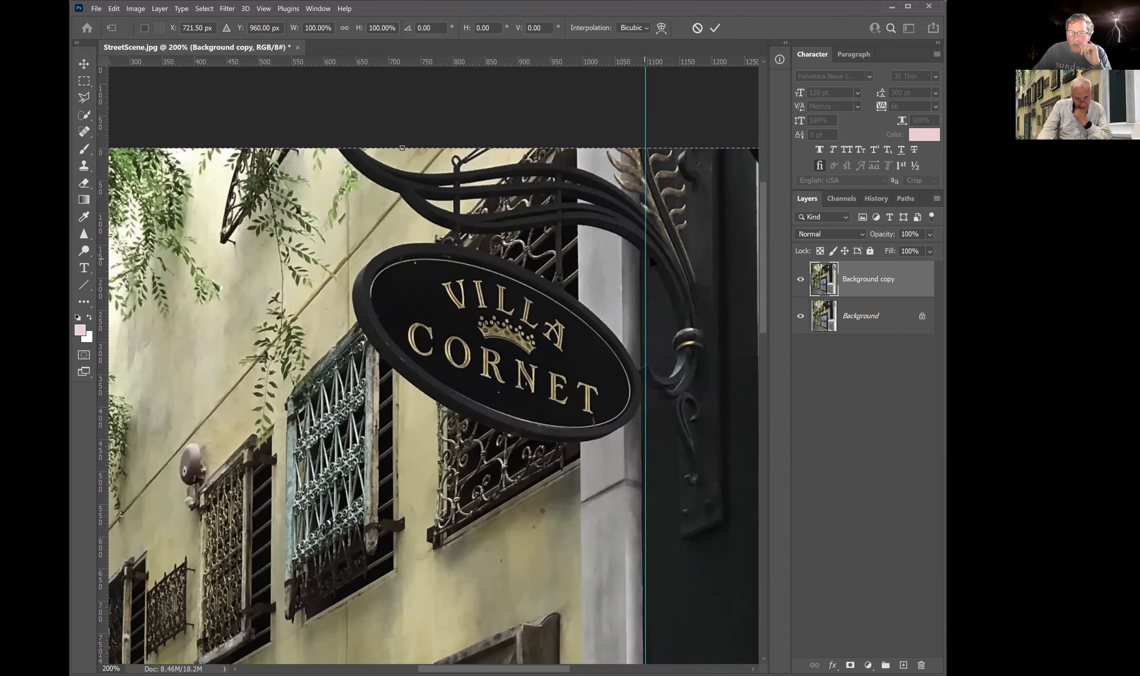
scroll(600, 635, right, 5)
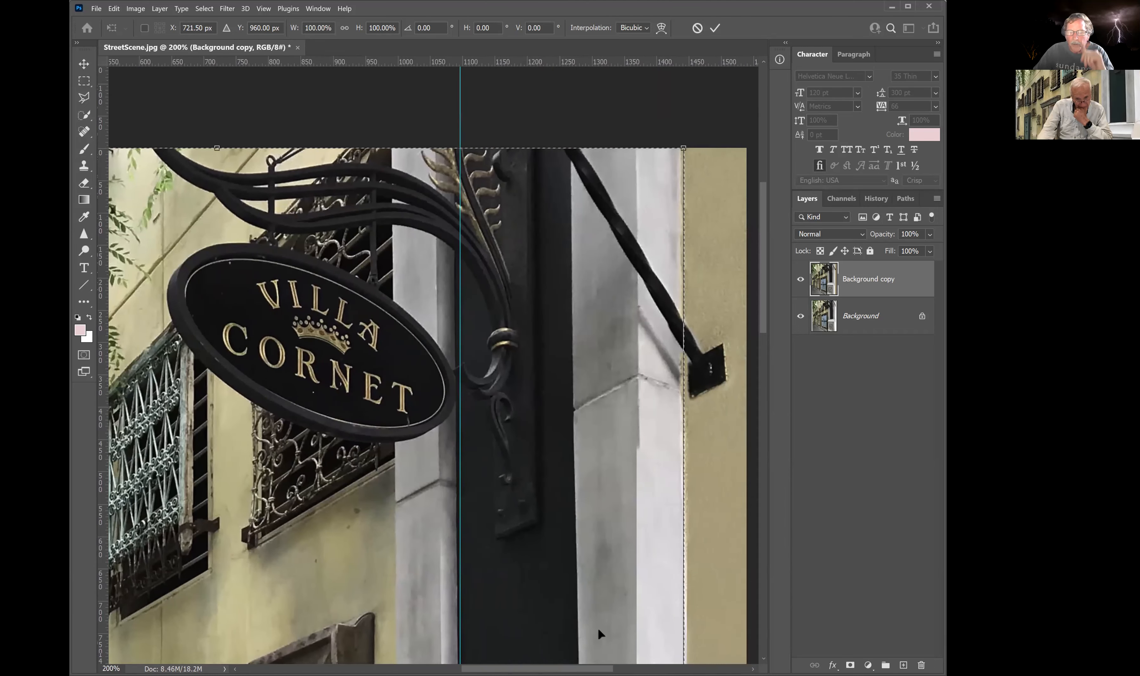
right_click(645, 187)
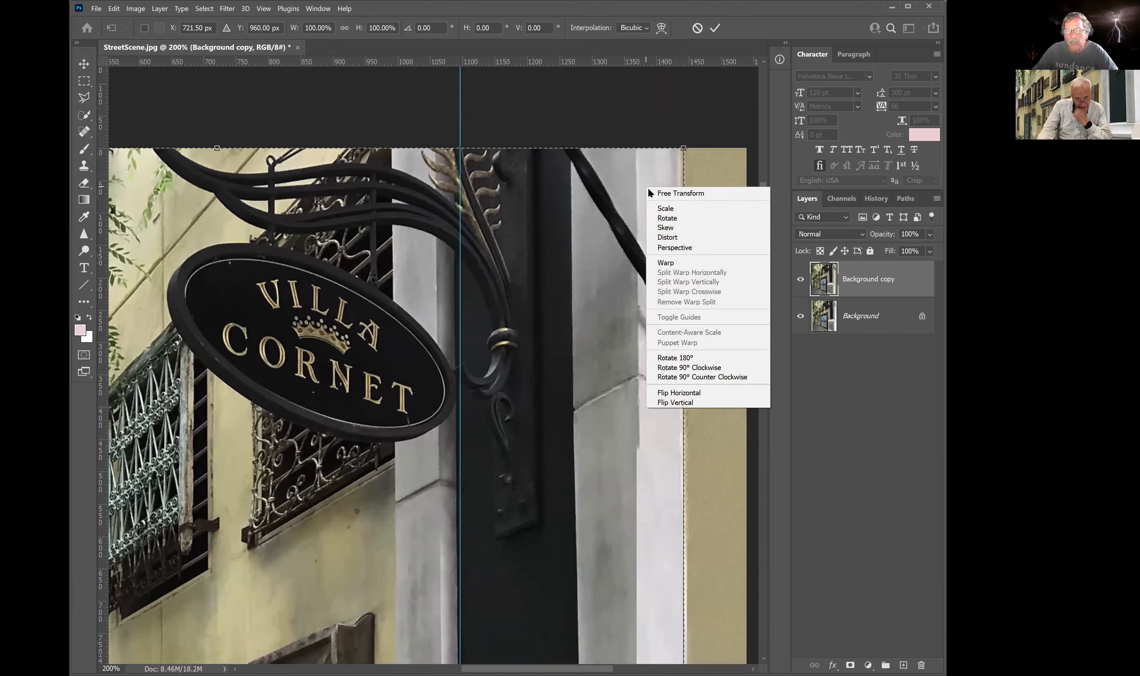
click(662, 218)
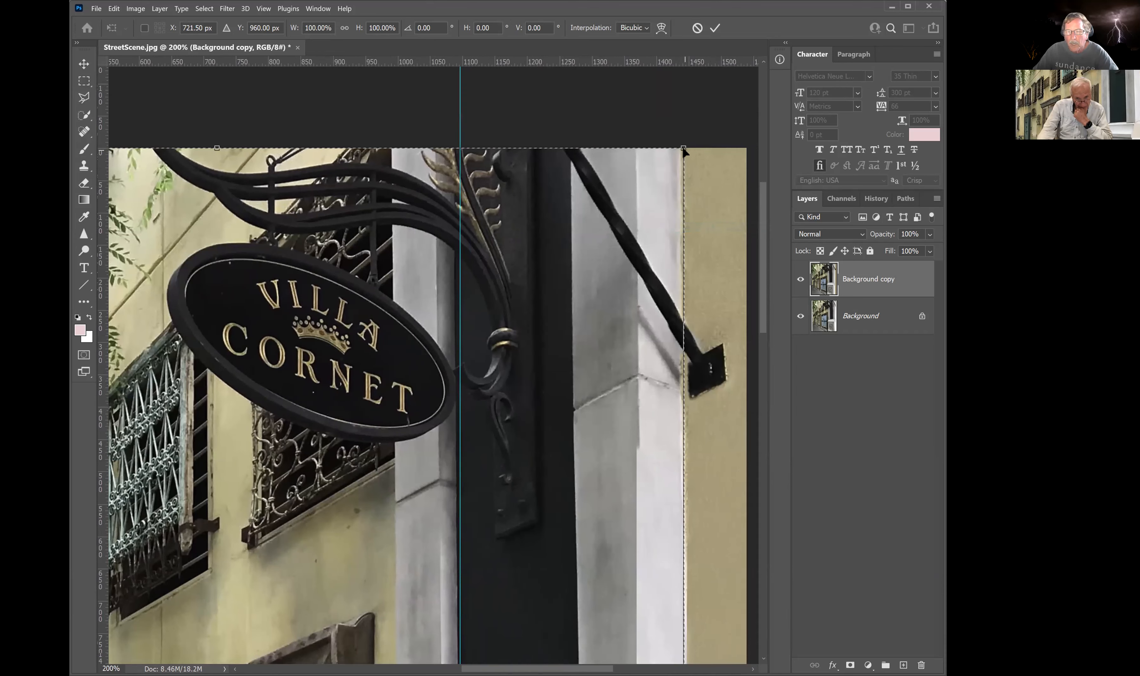
drag(684, 150, 689, 151)
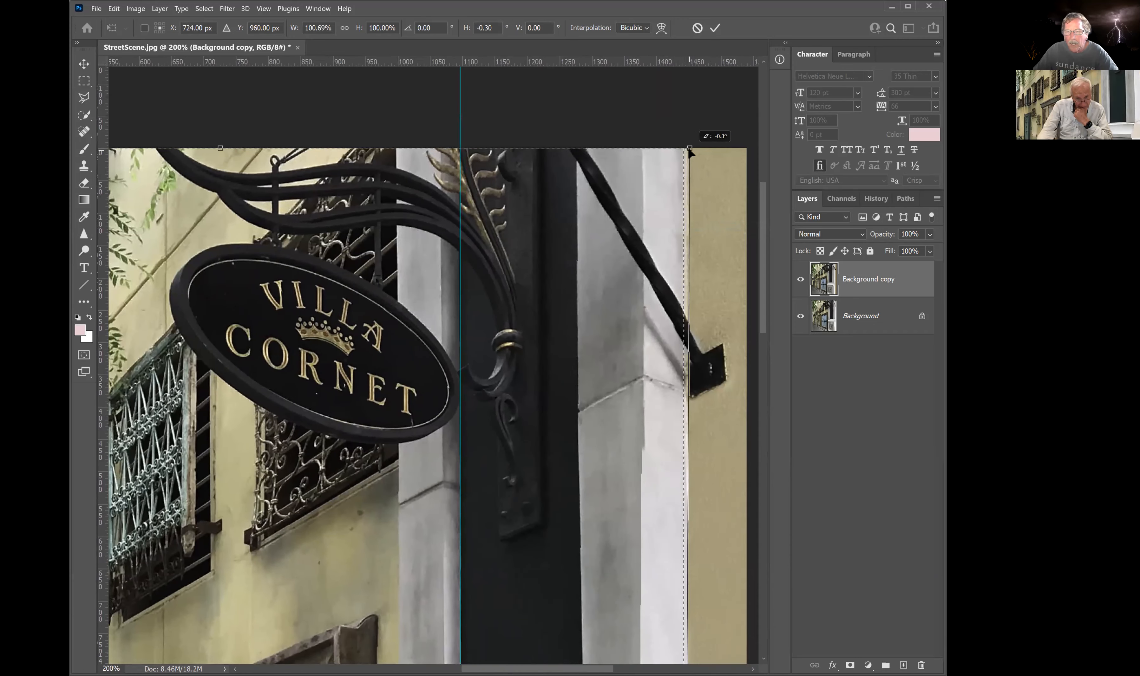
drag(689, 149, 684, 147)
key(ctrl+z)
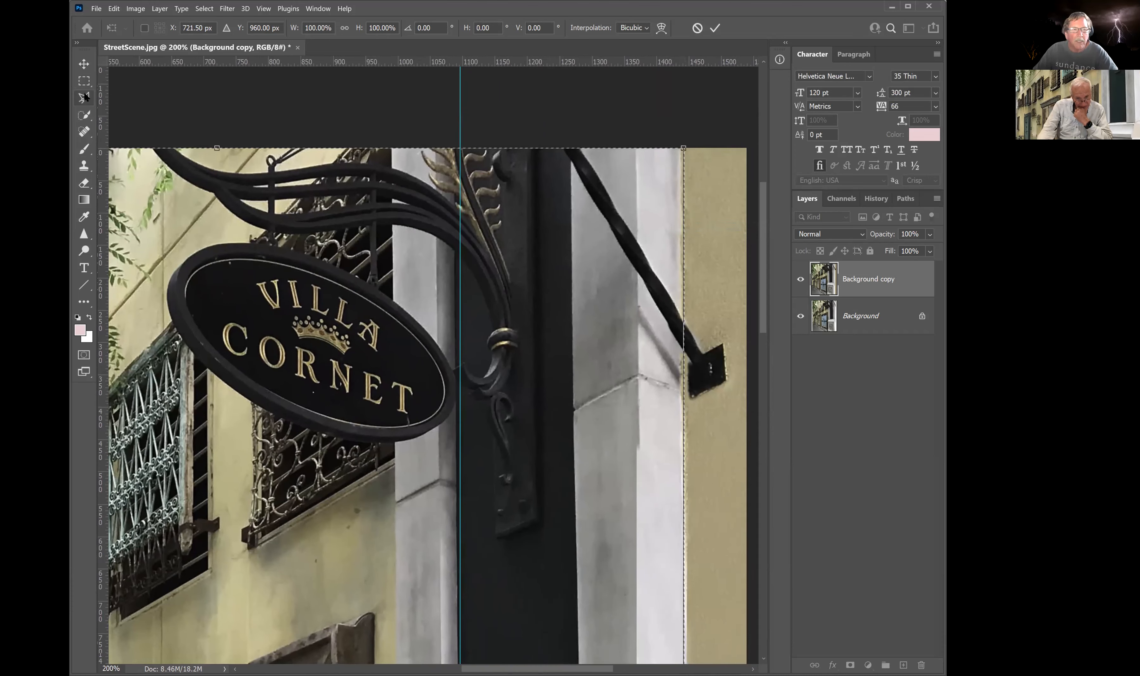
click(83, 81)
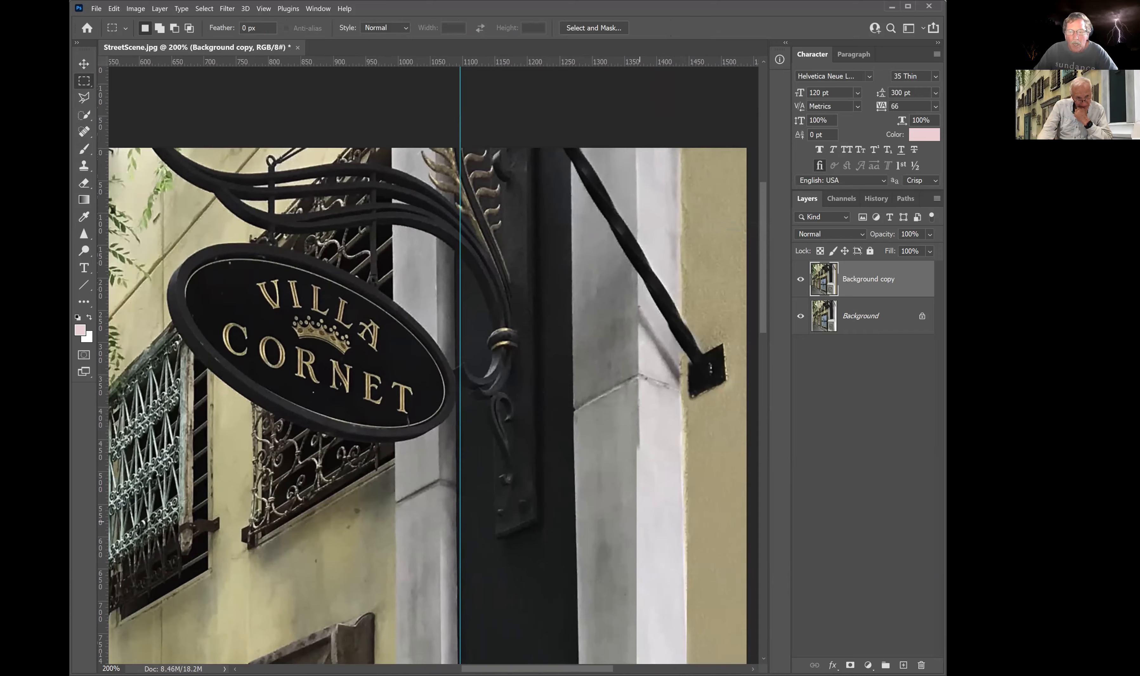
key(ctrl+minus)
key(ctrl+minus)
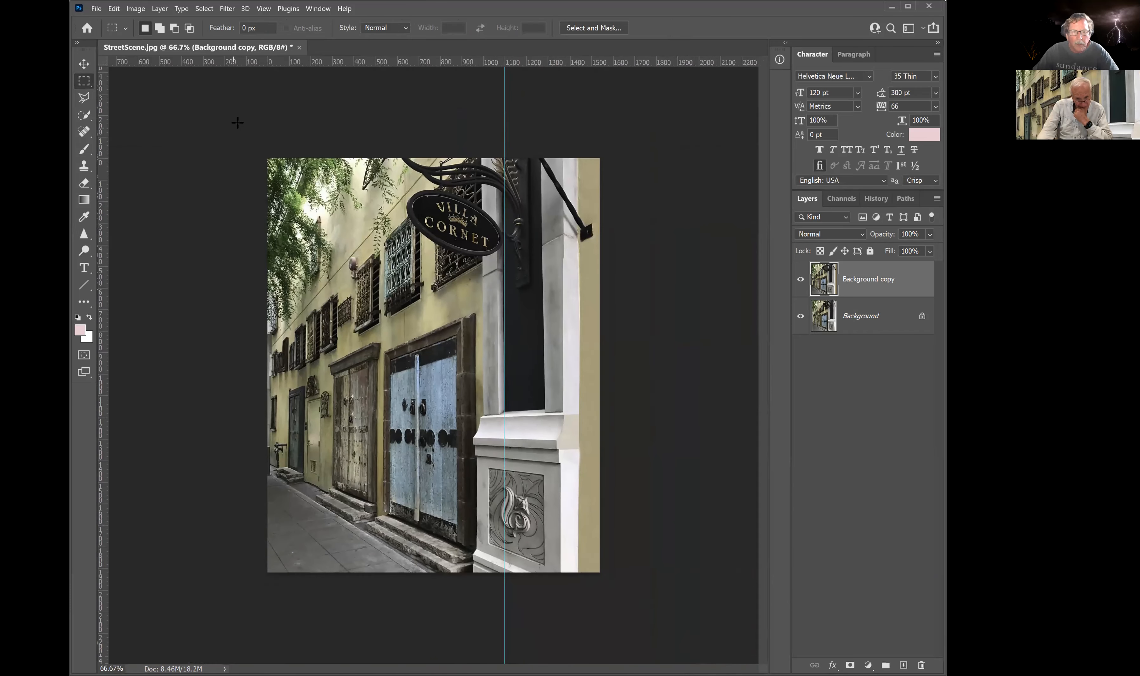
Reselect the photo up to the yellow wall strip and skew its lower street-side corner outward to -1.30° horizontally.
drag(238, 124, 577, 646)
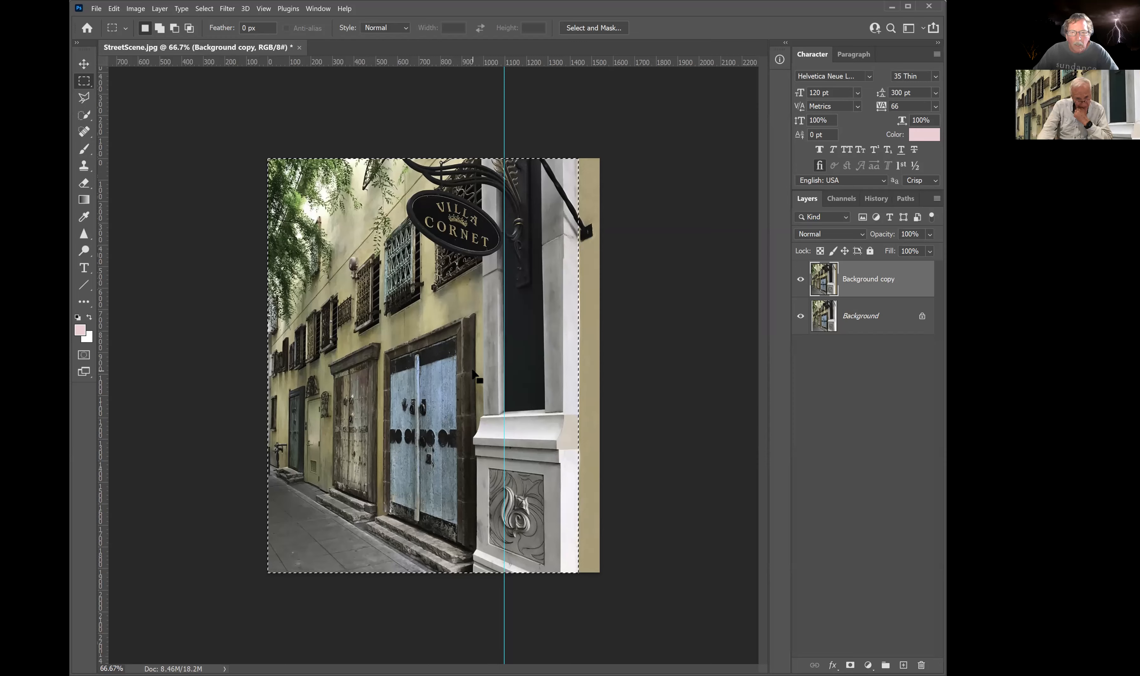
key(ctrl+t)
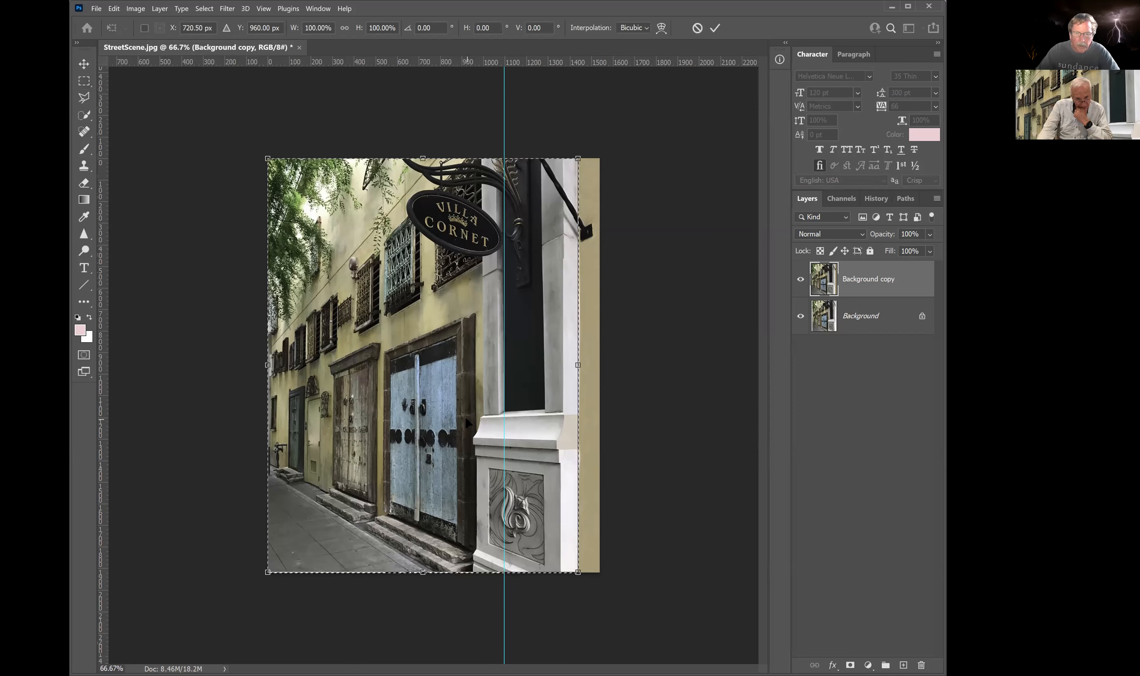
right_click(374, 408)
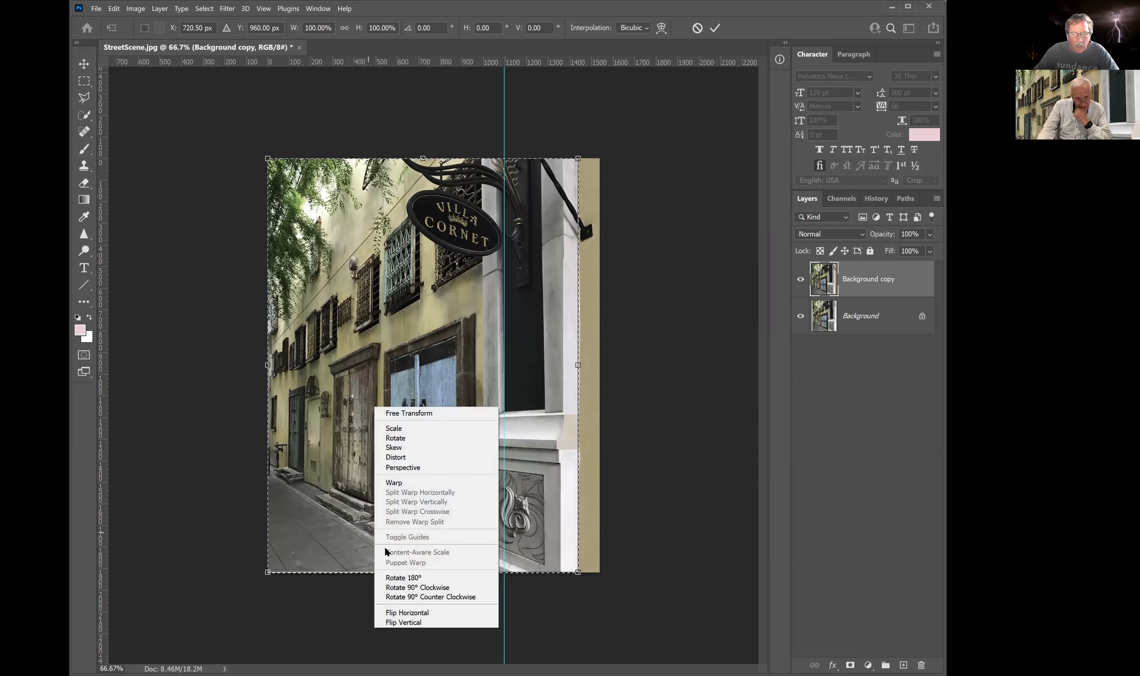
click(393, 447)
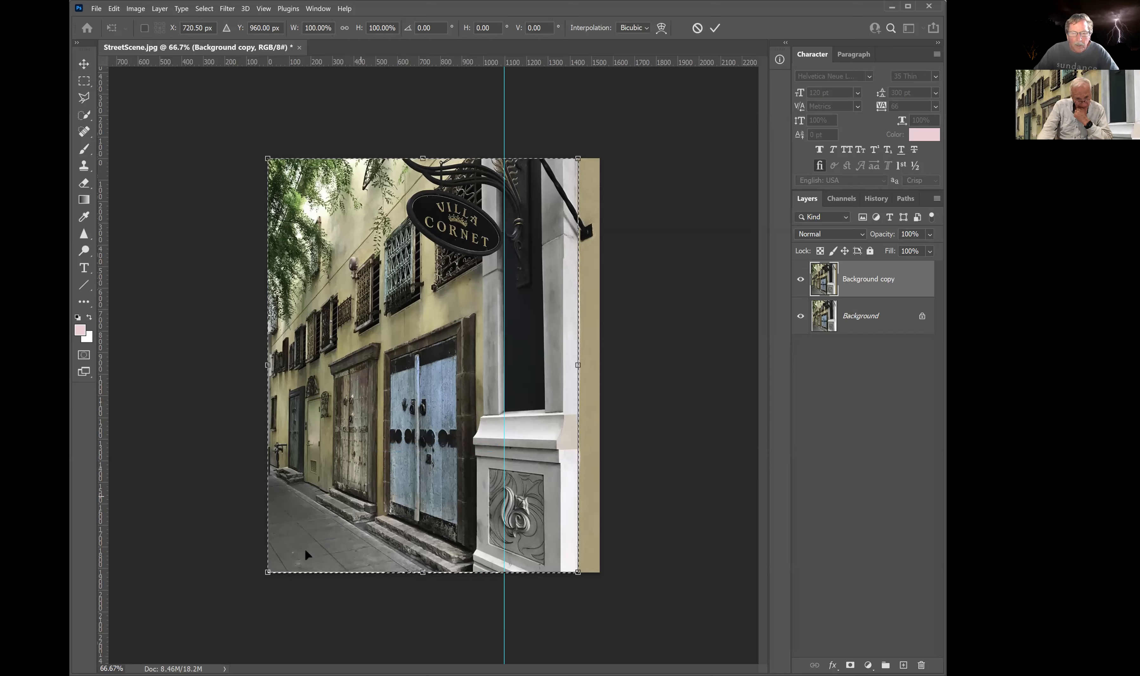
drag(262, 572, 262, 562)
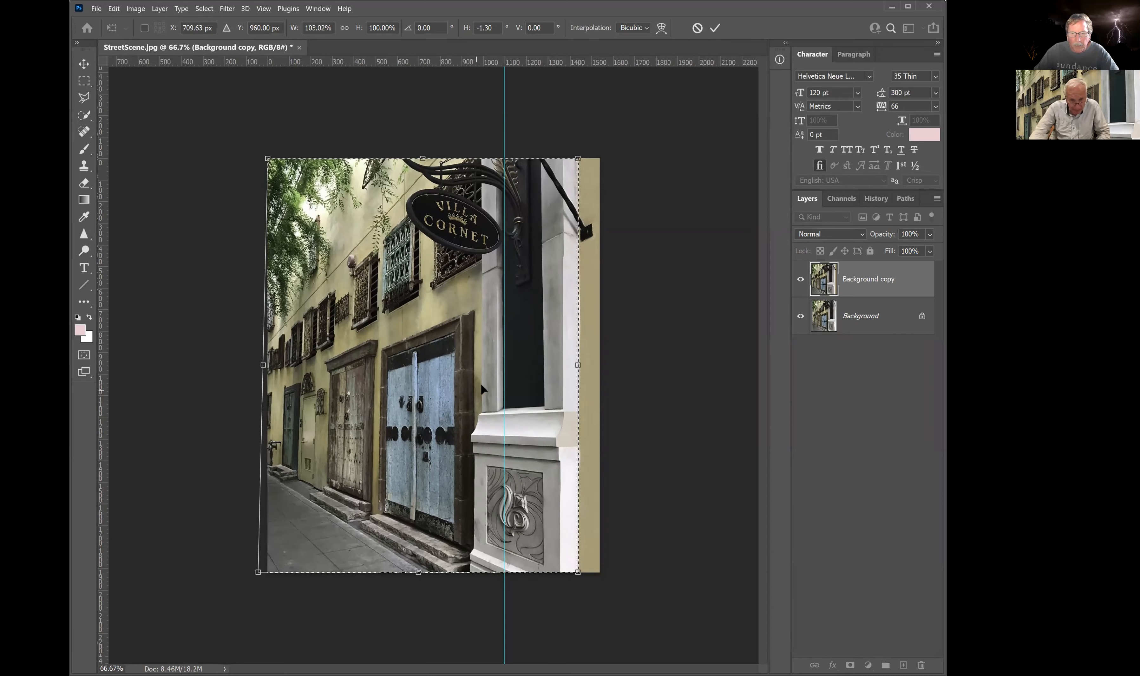
Increase the horizontal skew at the lower street-side corner to -2.12°, check the column against the guide, and apply the transform.
scroll(480, 382, up, 1)
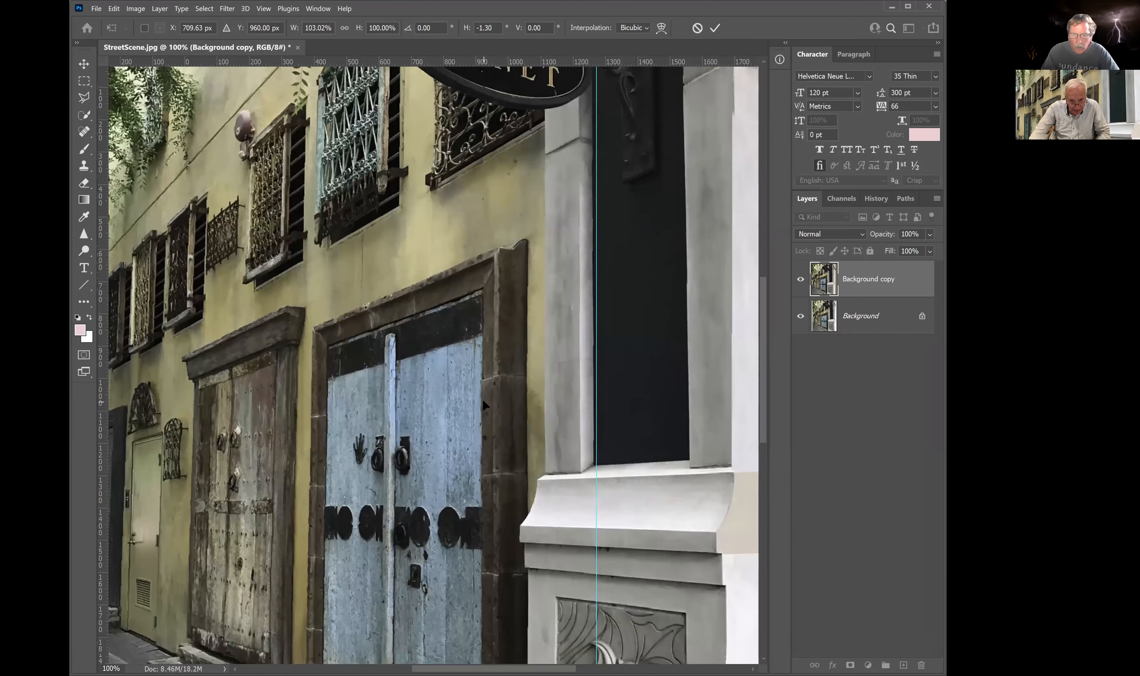
scroll(481, 398, up, 1)
drag(761, 338, 757, 425)
scroll(267, 657, left, 10)
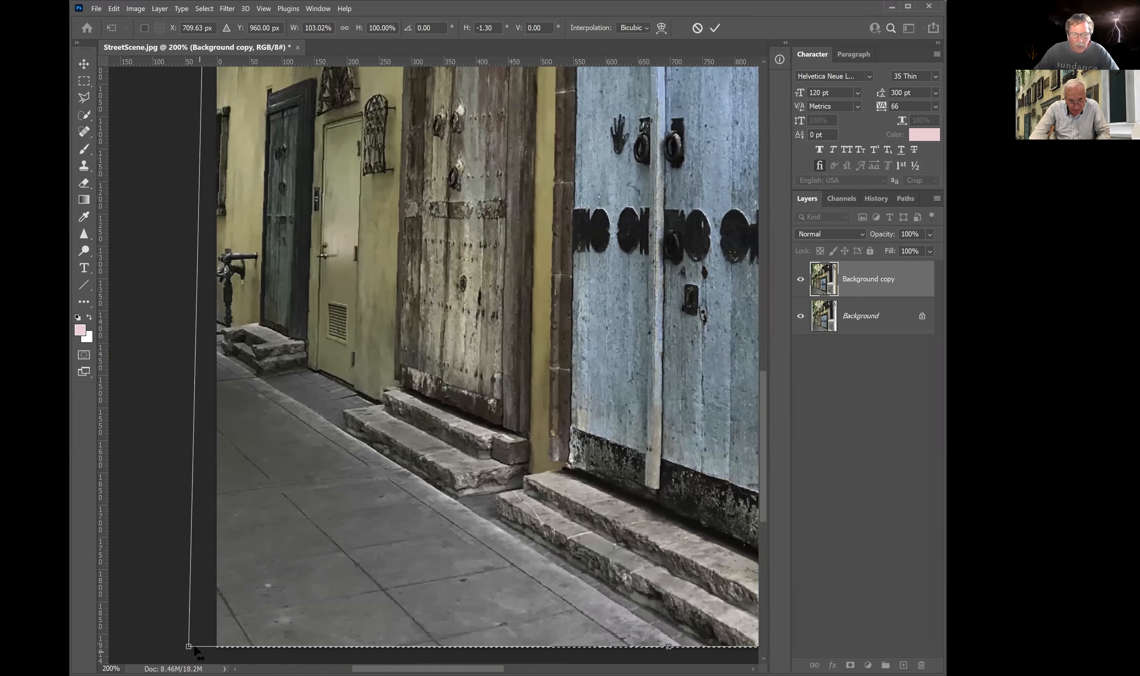
drag(189, 647, 176, 634)
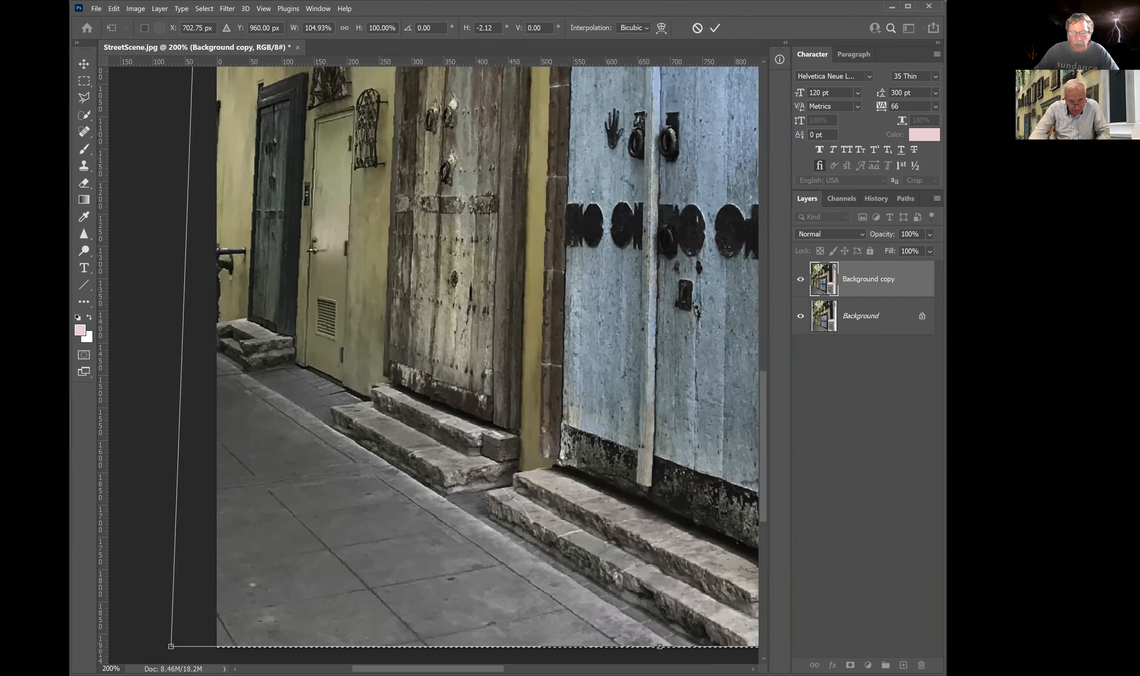
scroll(433, 361, right, 15)
scroll(433, 361, left, 4)
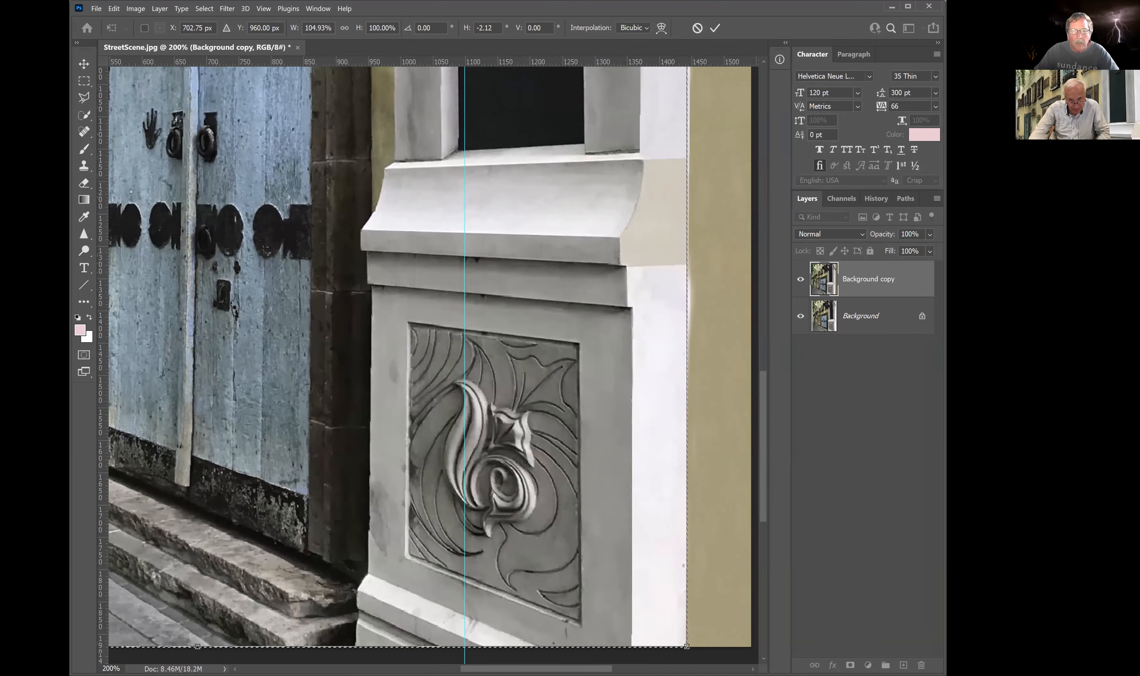
drag(765, 412, 776, 294)
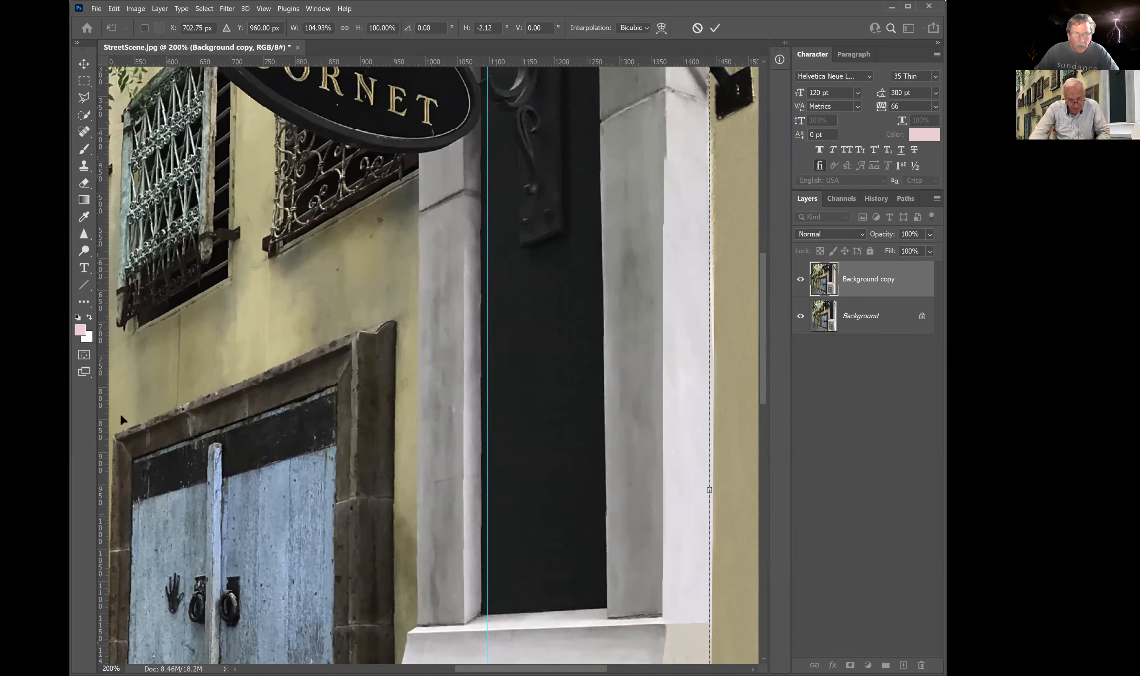
click(85, 81)
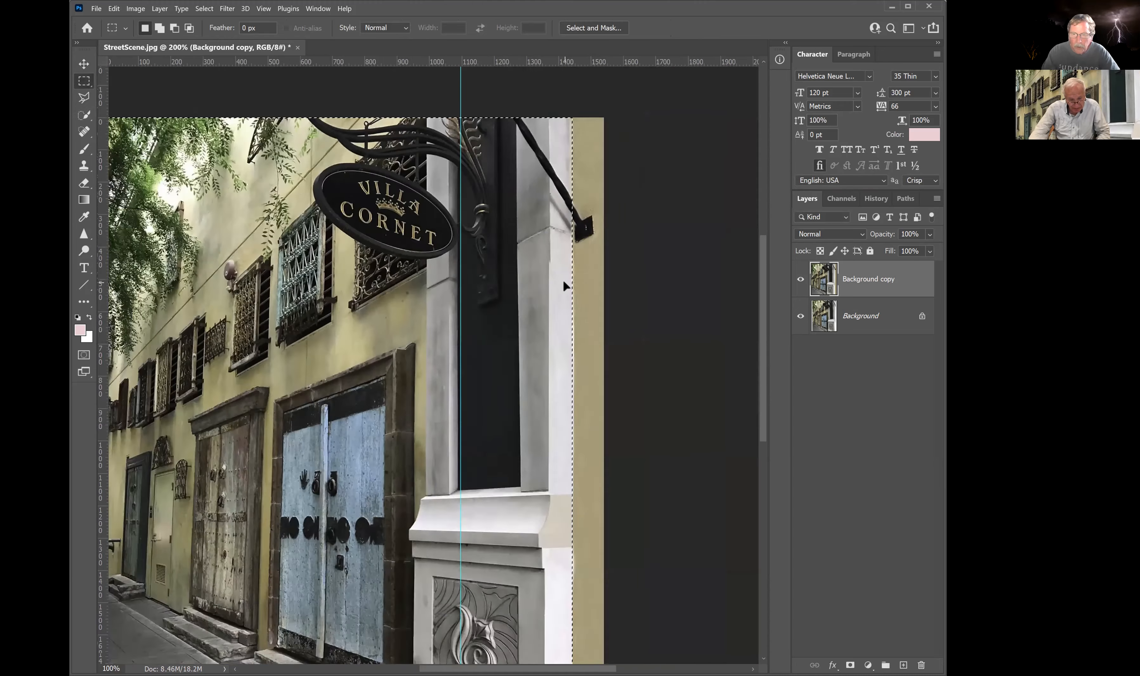
Deselect the transformed area and remove the vertical guide beside the dark opening.
key(ctrl+minus)
key(ctrl+minus)
key(ctrl+minus)
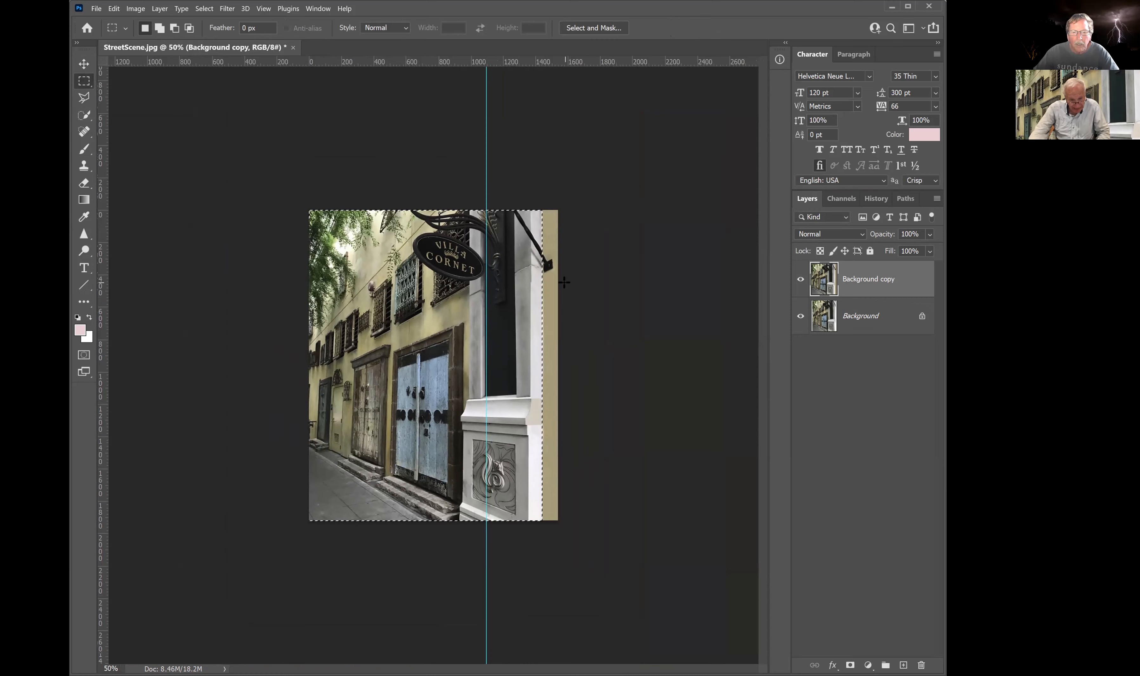
key(ctrl+d)
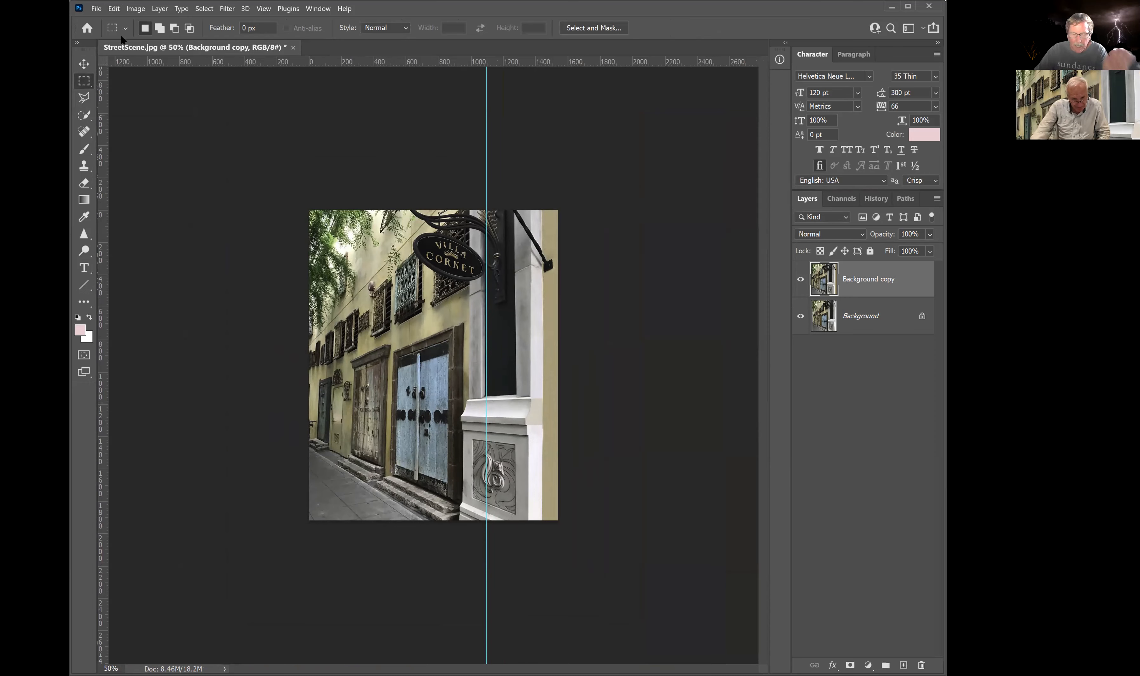
click(85, 65)
drag(486, 121, 99, 122)
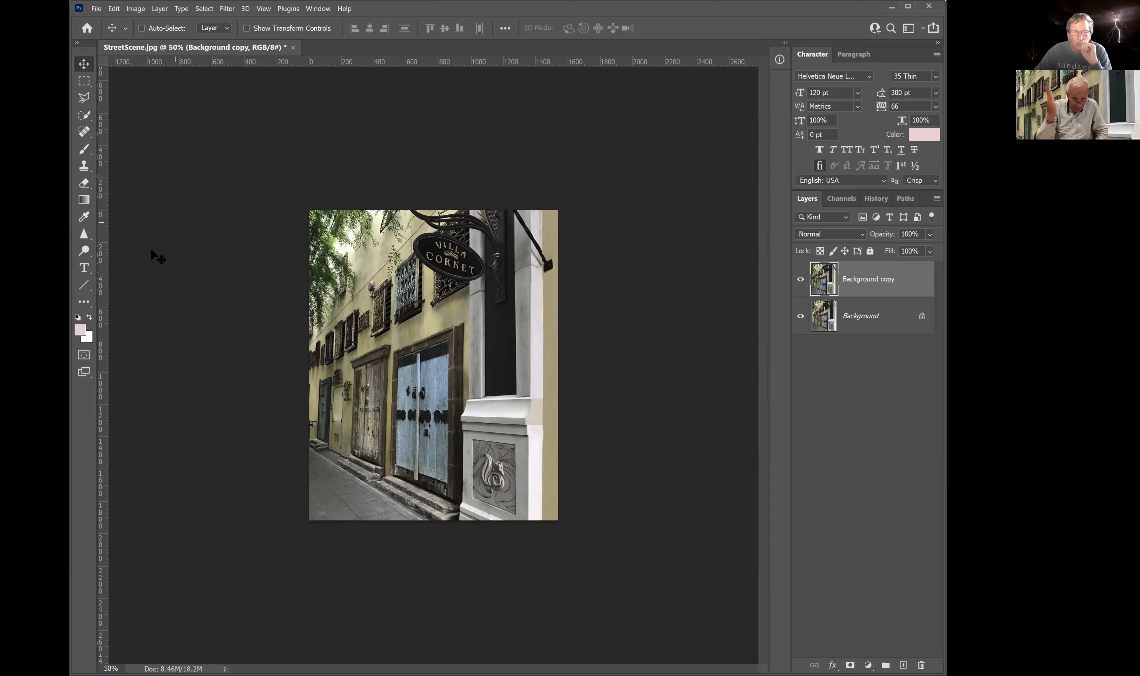
Check the blue door frame's vertical alignment with a temporary guide at about 507 px, then remove the guide.
drag(105, 226, 391, 286)
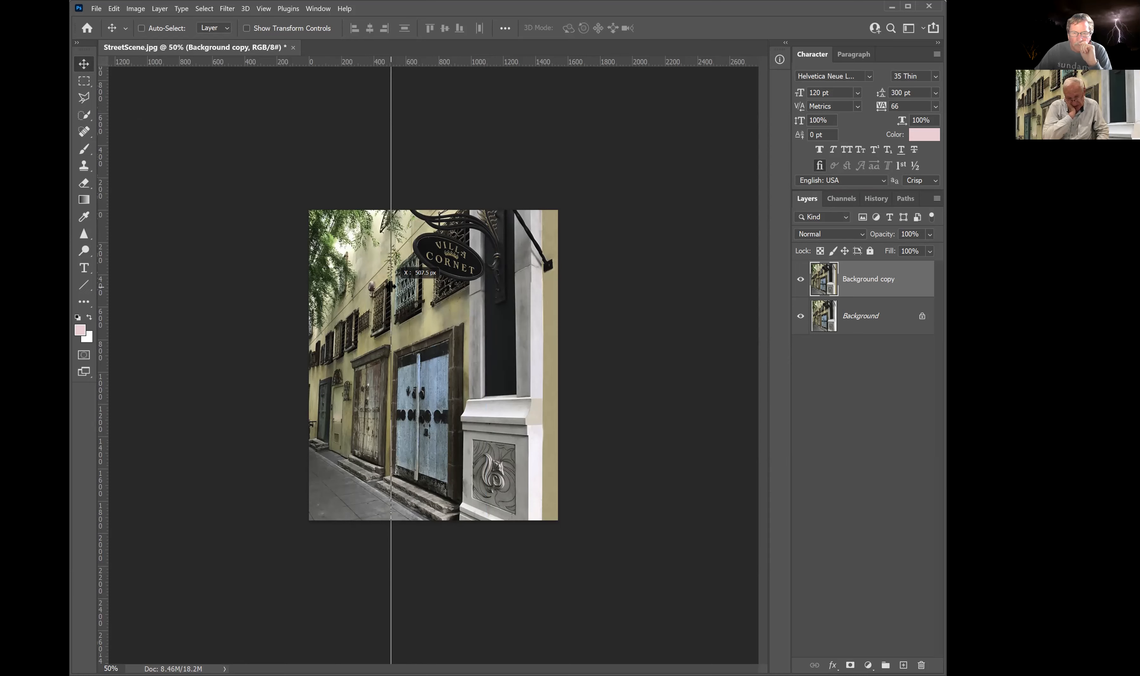
drag(391, 286, 392, 286)
drag(391, 148, 114, 166)
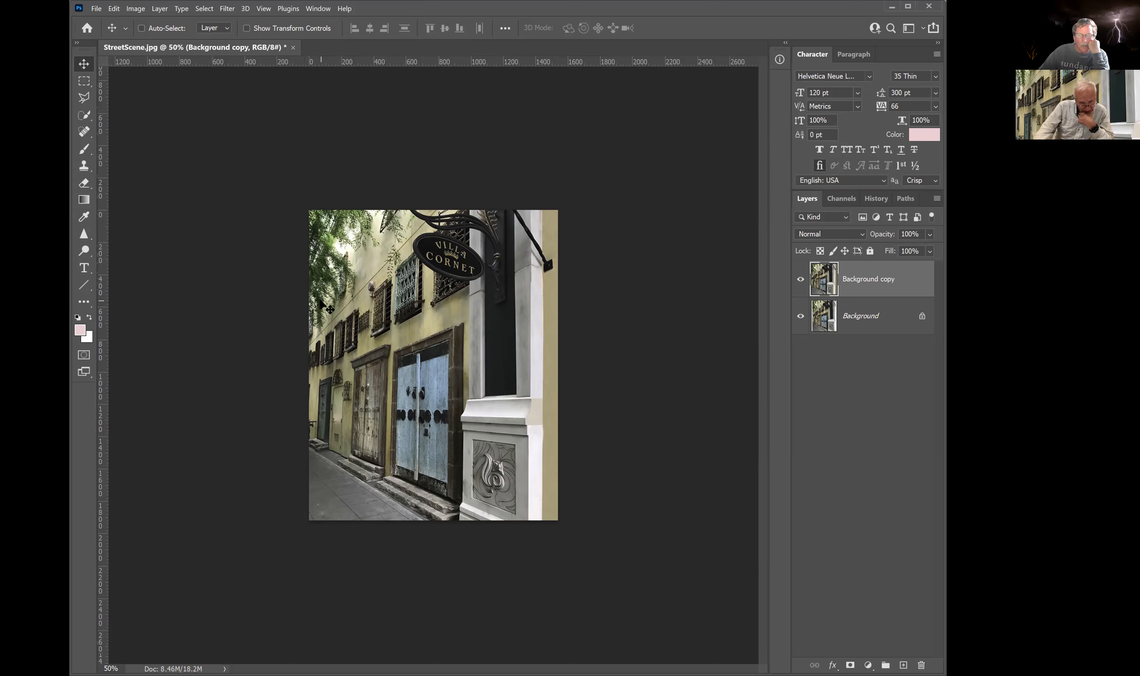
Burn the bright green leaves beside the sky gap in the Shadows range with an 85 px brush at 25% exposure.
key(ctrl)
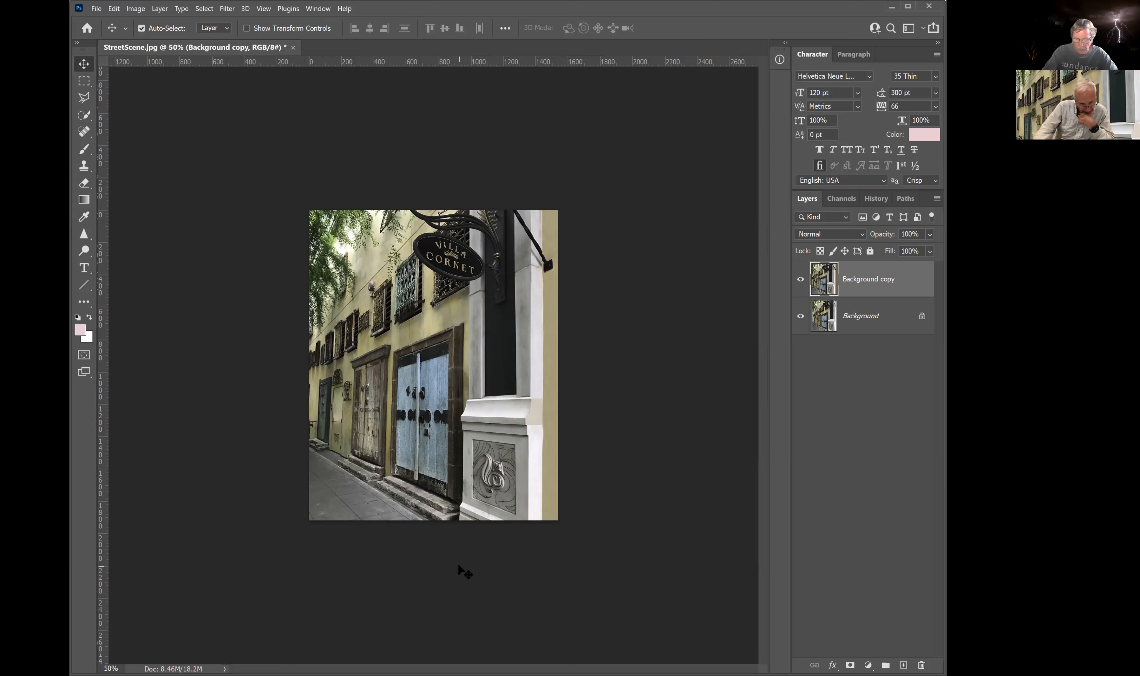
key(ctrl+plus)
key(ctrl+plus)
key(ctrl+plus)
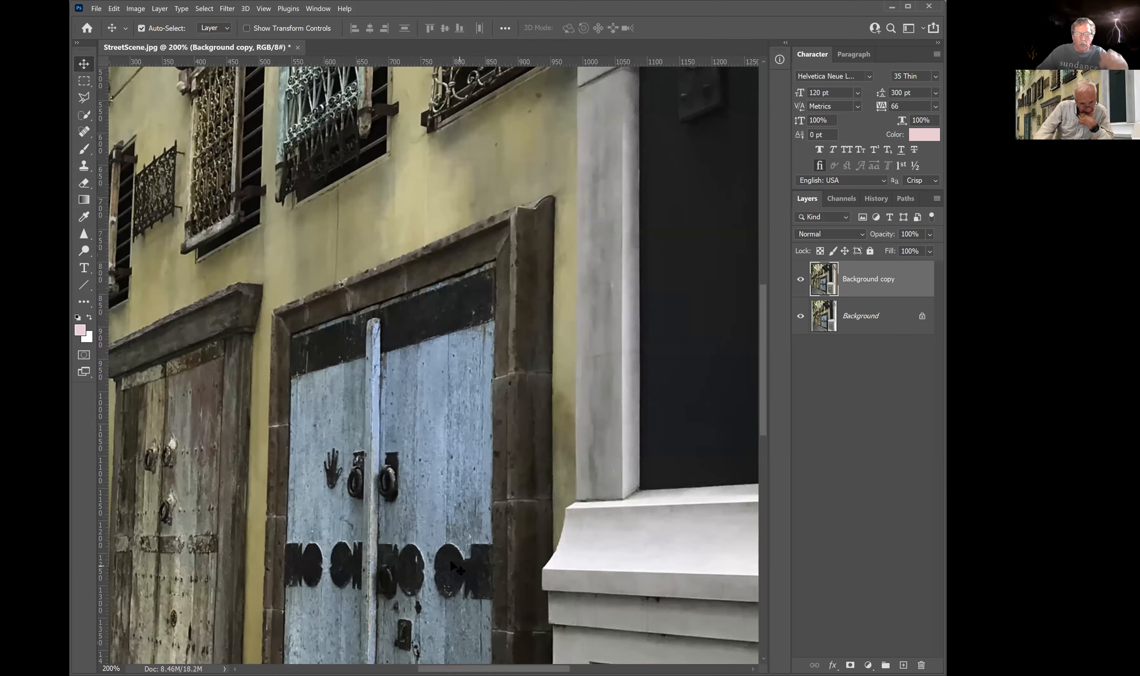
drag(494, 669, 417, 669)
drag(762, 335, 774, 231)
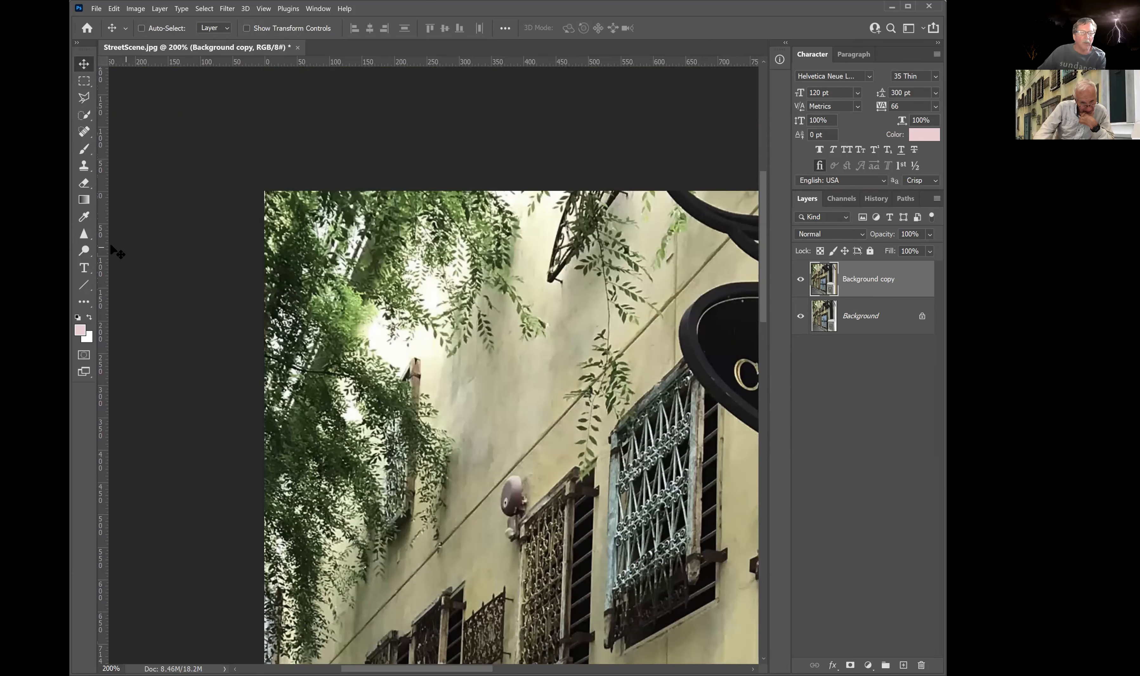
click(85, 251)
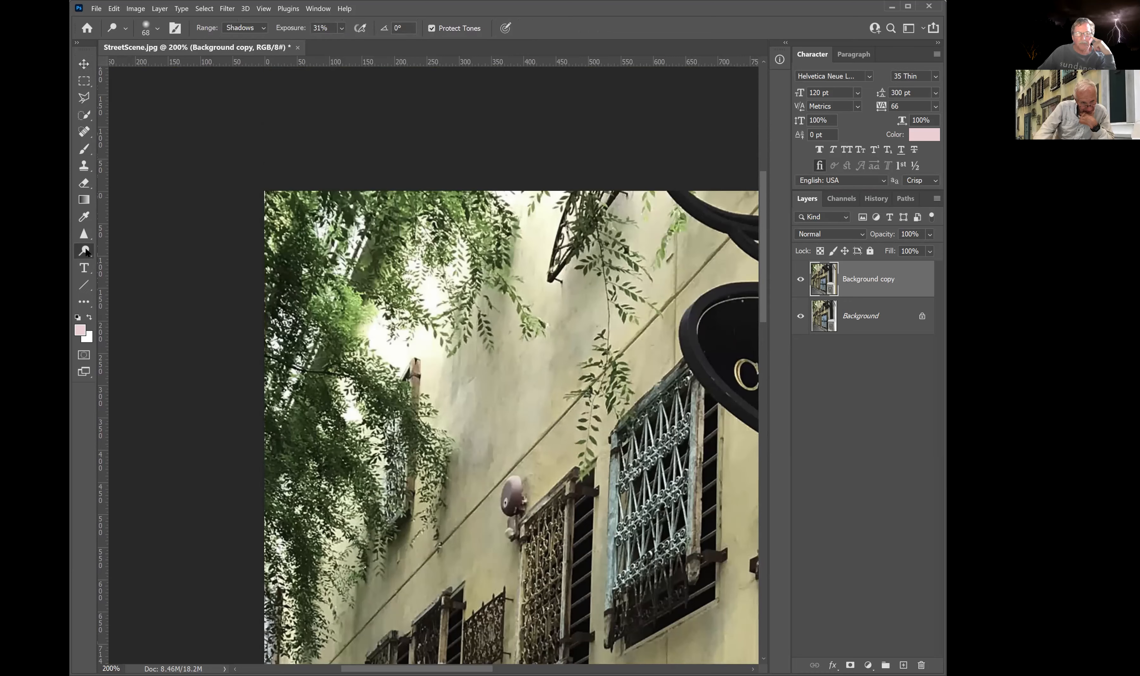
click(138, 250)
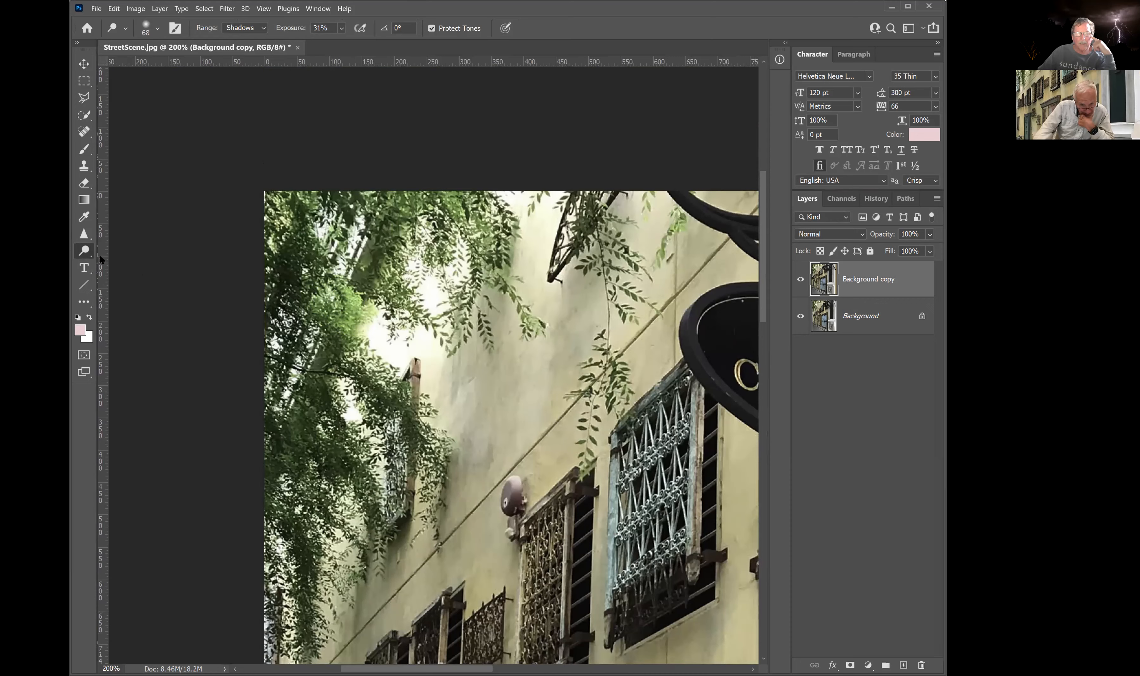
right_click(87, 251)
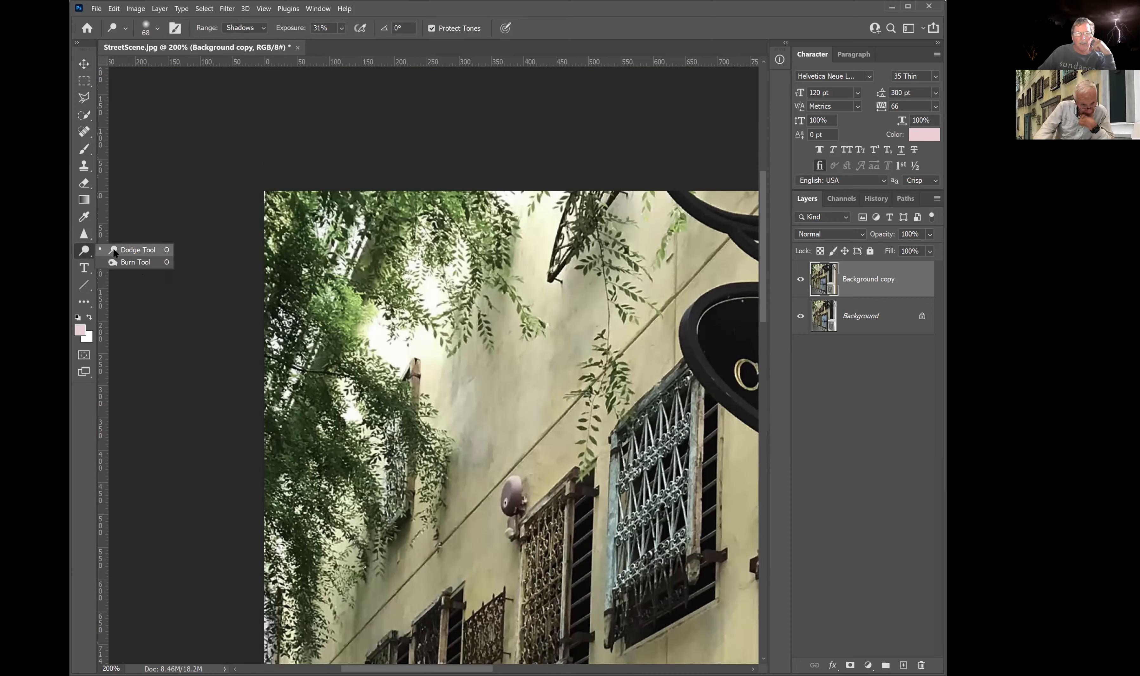
click(135, 262)
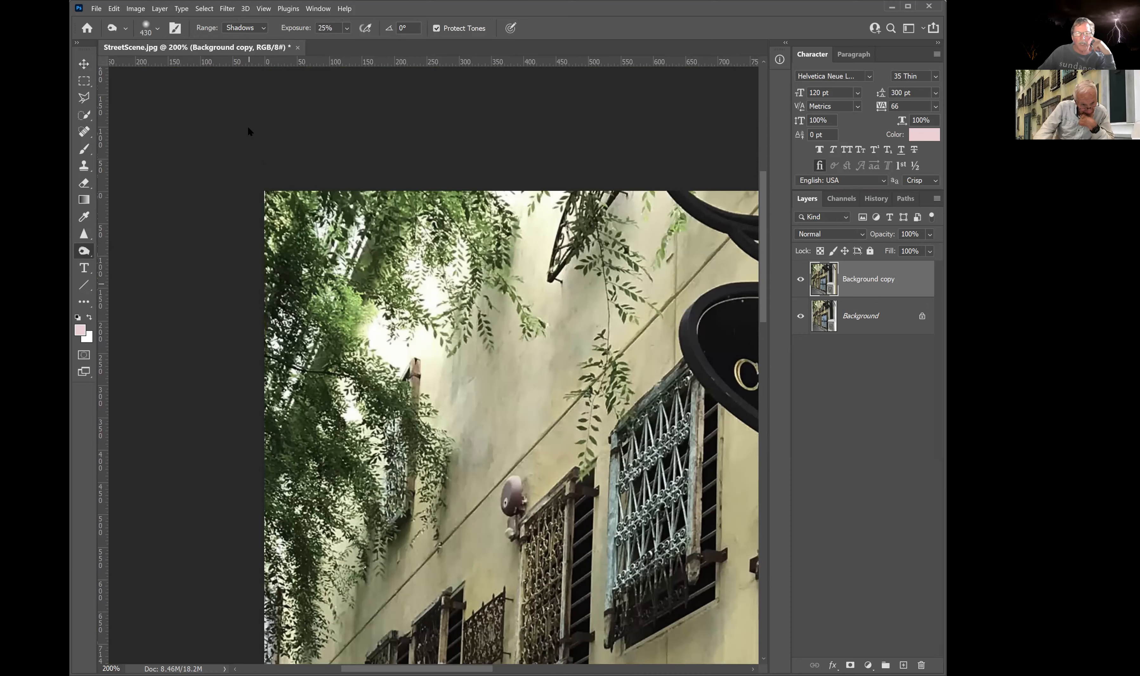
click(157, 30)
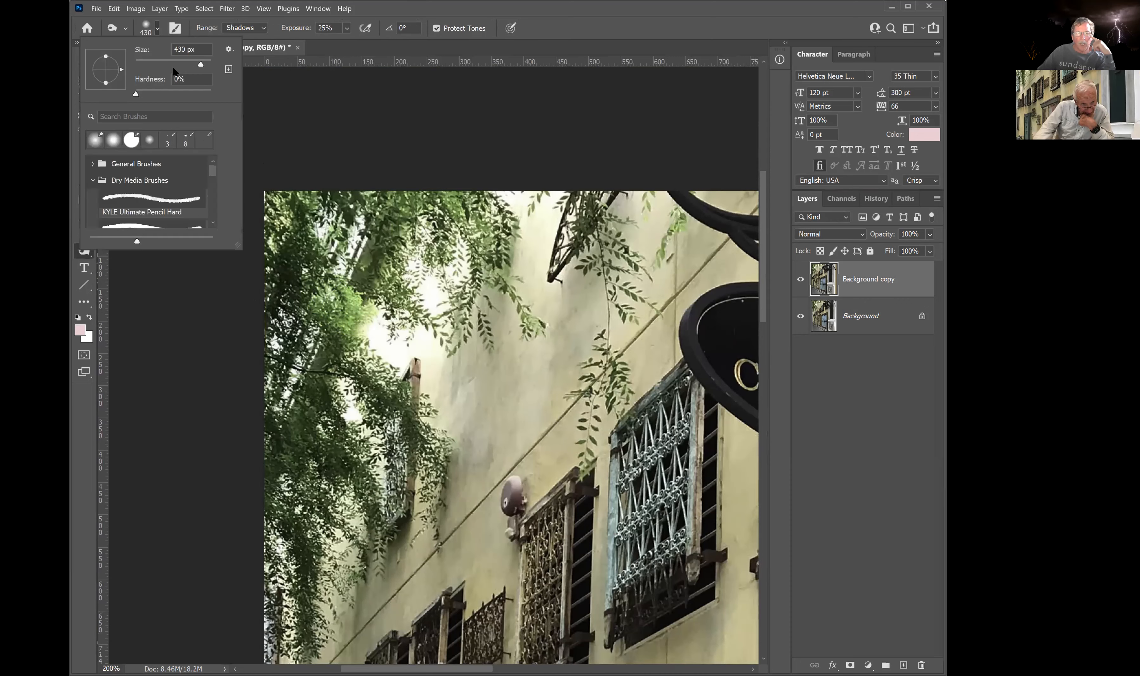
drag(158, 65, 161, 70)
click(348, 306)
mouse_move(348, 306)
mouse_down()
mouse_move(330, 306)
mouse_move(357, 306)
mouse_move(358, 316)
mouse_up()
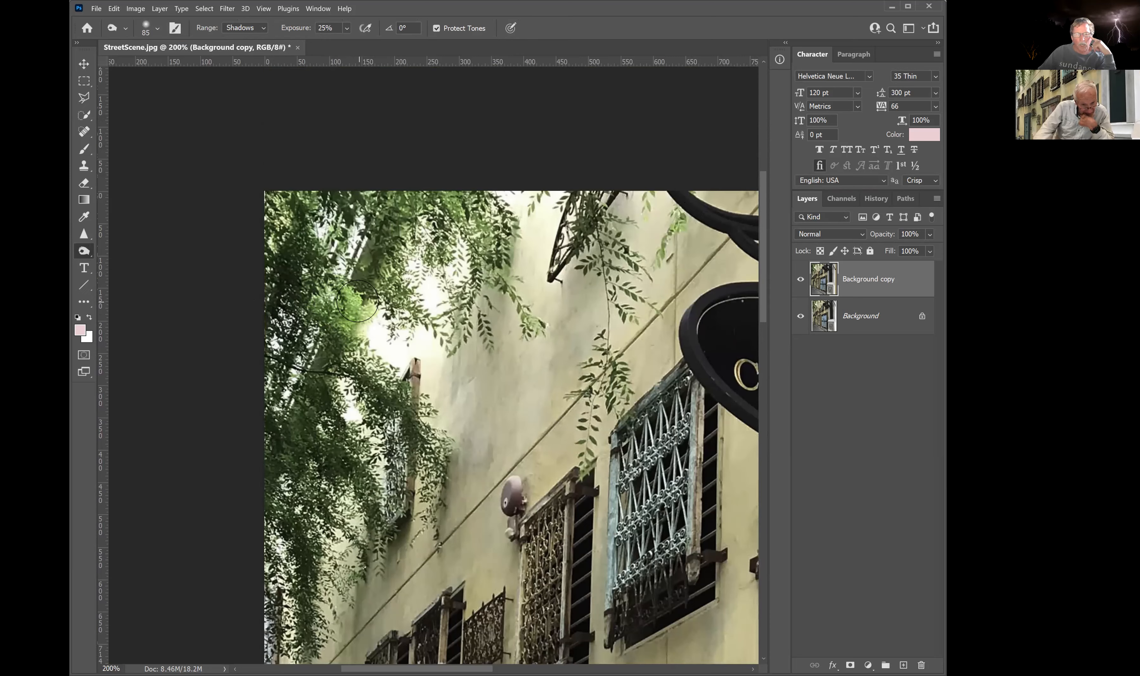
mouse_move(356, 311)
mouse_down()
mouse_move(349, 325)
mouse_move(366, 304)
mouse_move(356, 324)
mouse_move(353, 305)
mouse_move(366, 303)
mouse_move(364, 315)
mouse_move(348, 309)
mouse_up()
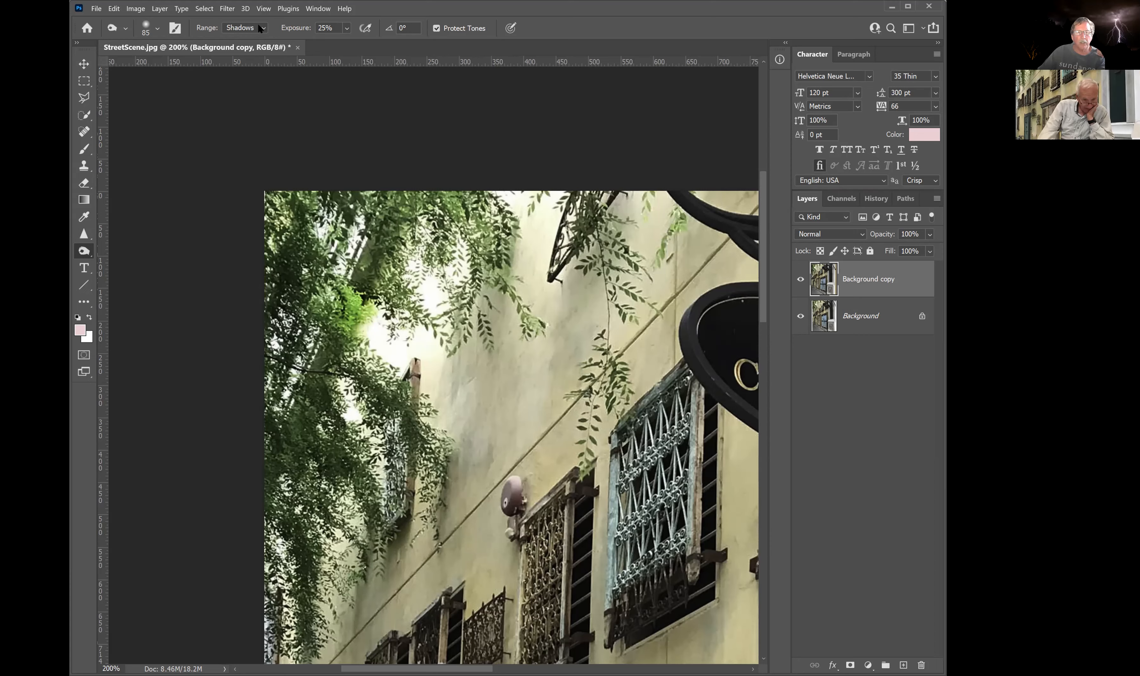
Burn the same bright leaves in the Midtones range and again in the Highlights range.
click(263, 30)
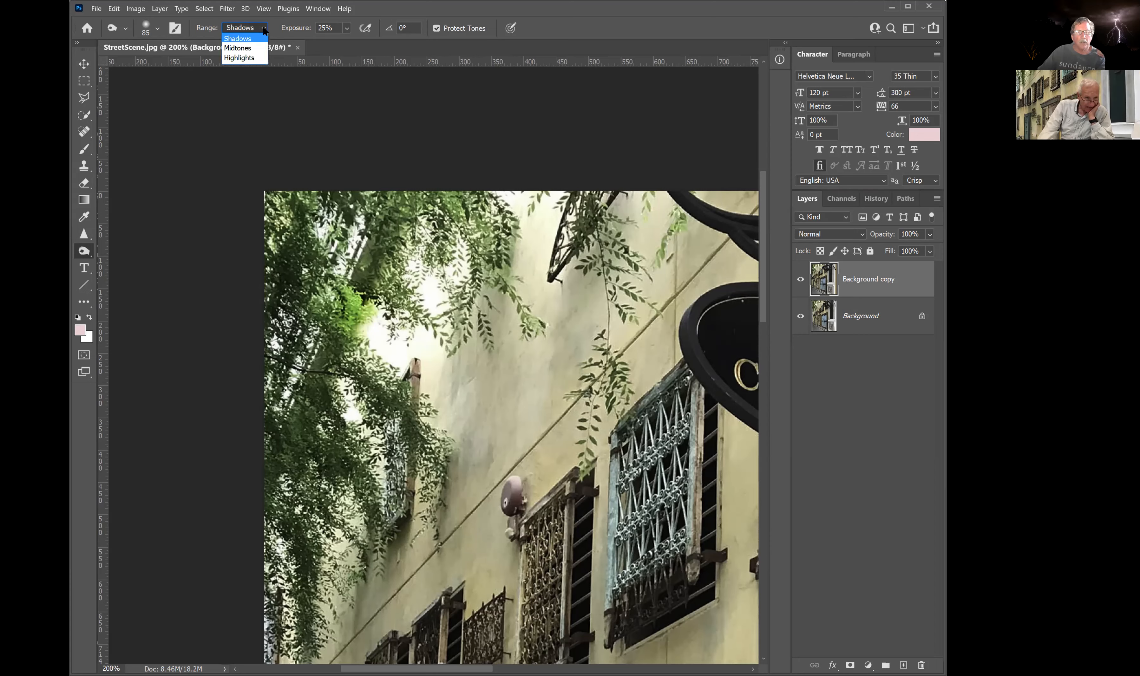
click(249, 48)
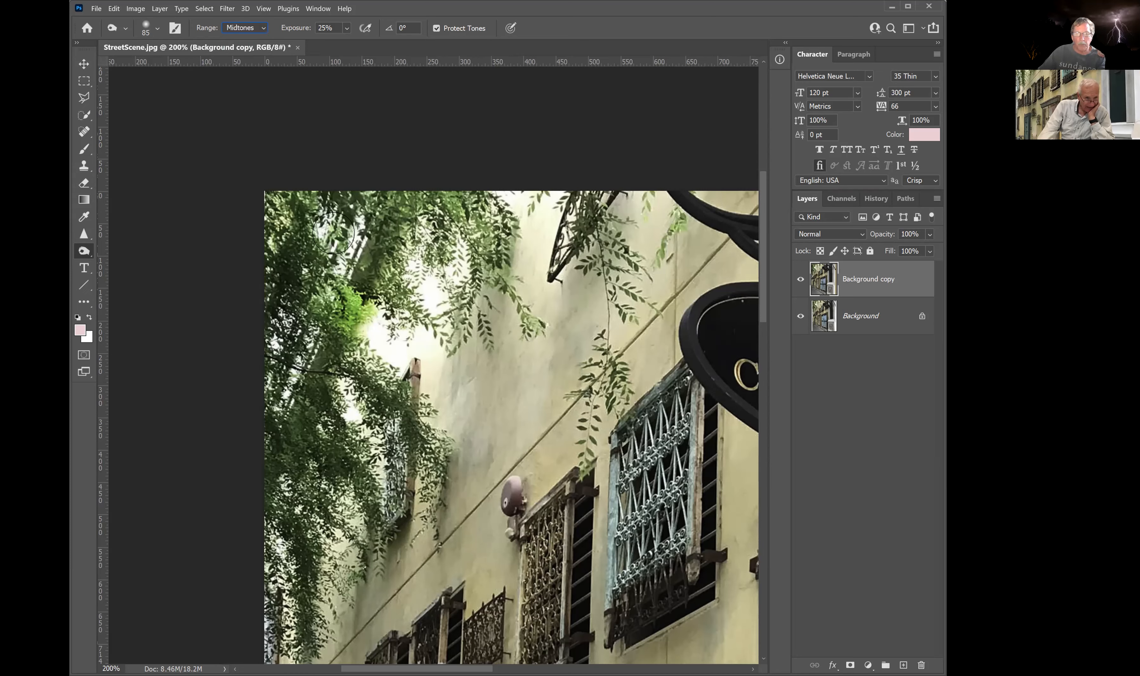
mouse_move(358, 309)
mouse_down()
mouse_move(368, 308)
mouse_move(360, 322)
mouse_up()
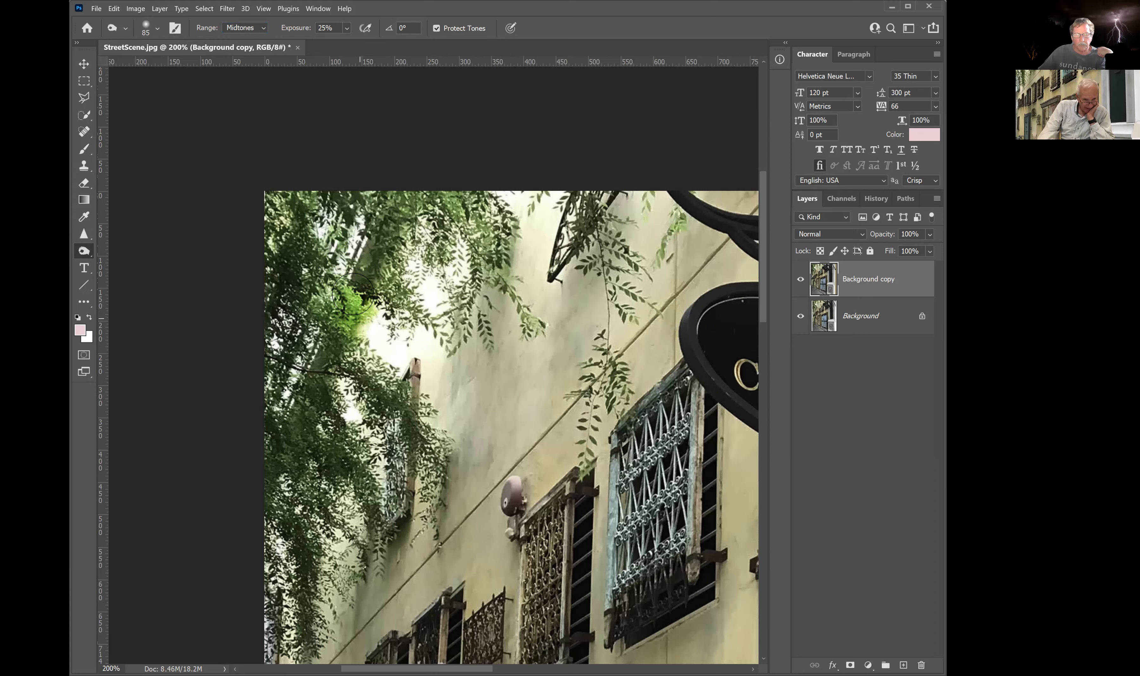
click(262, 31)
click(249, 58)
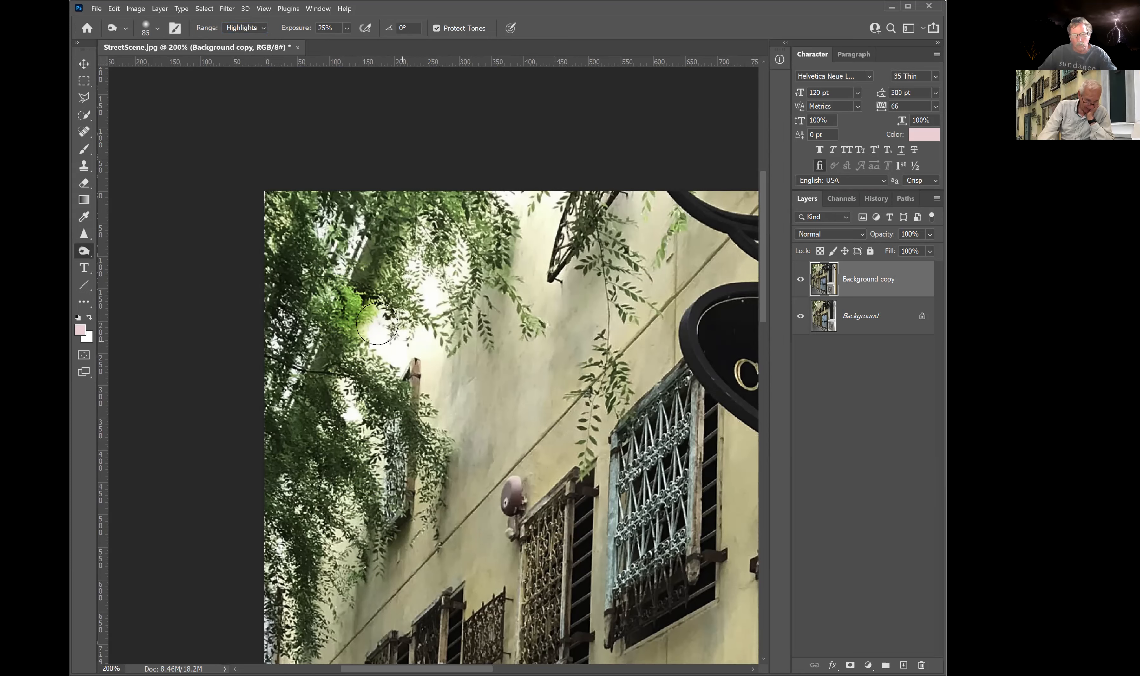
drag(351, 311, 362, 309)
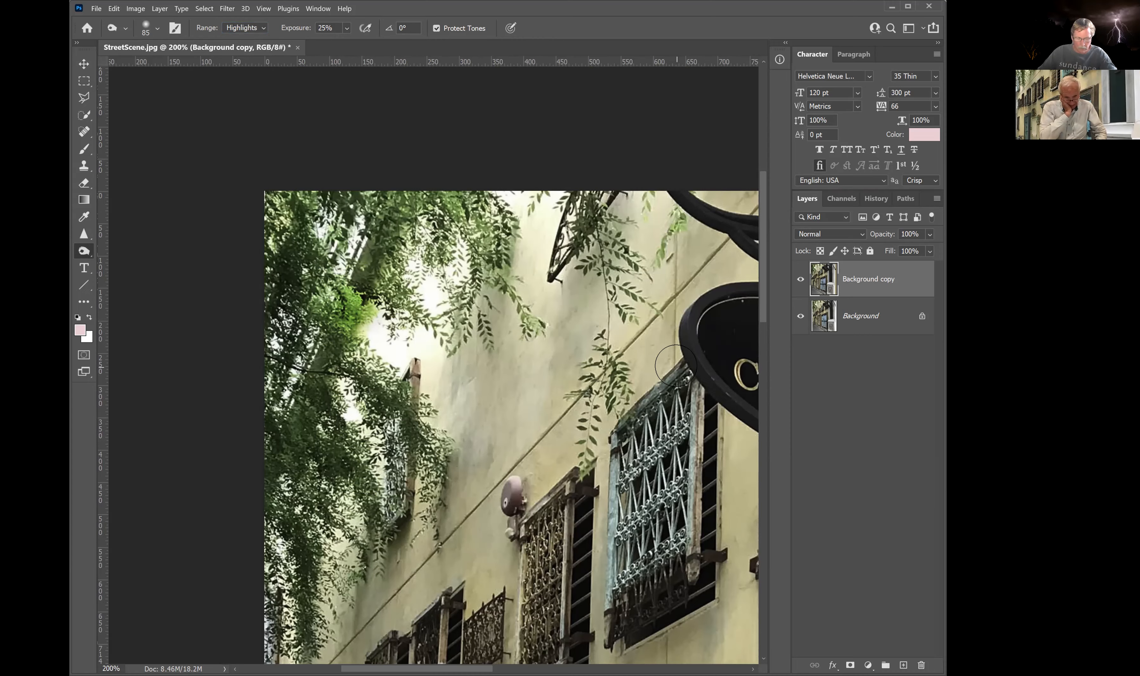
Clone over the discoloured fringe between the bright leaves and the sky gap with a 15 px Clone Stamp brush.
key(ctrl+minus)
key(ctrl+minus)
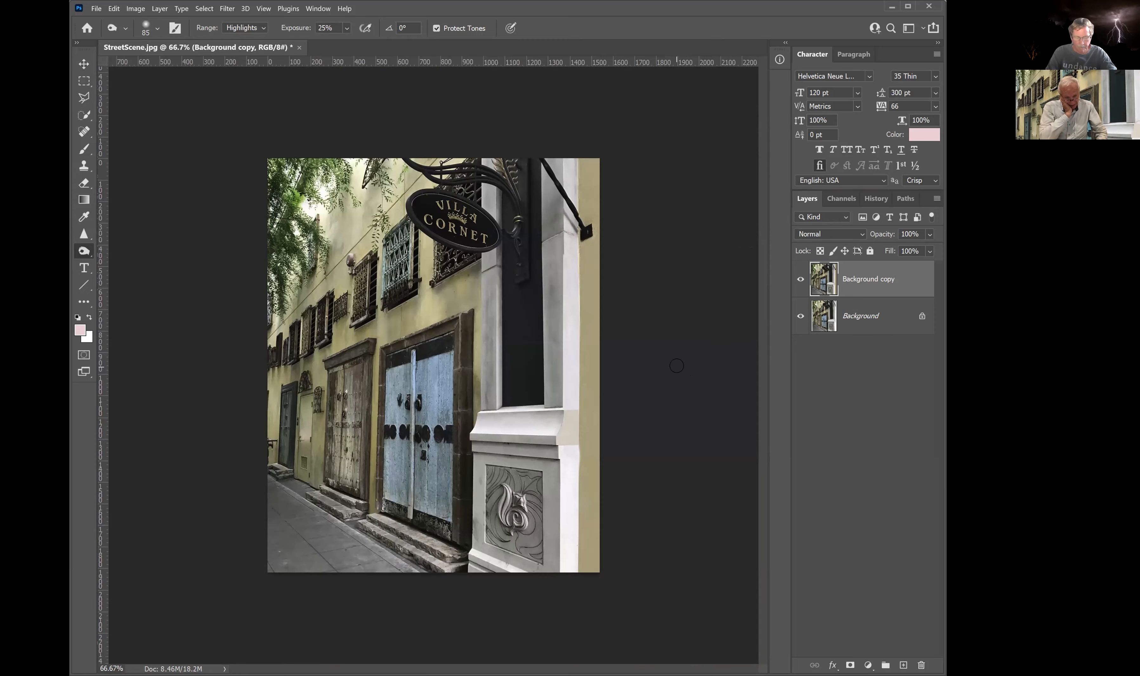
key(ctrl+plus)
key(ctrl+plus)
key(ctrl+plus)
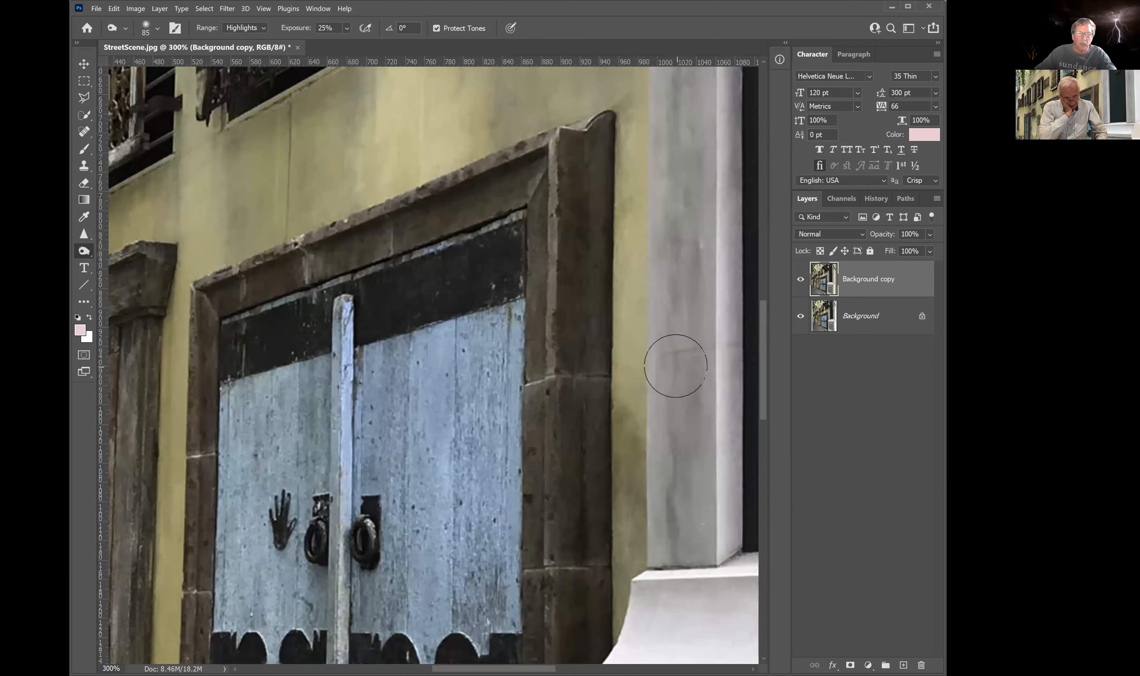
drag(499, 669, 408, 669)
drag(763, 351, 766, 191)
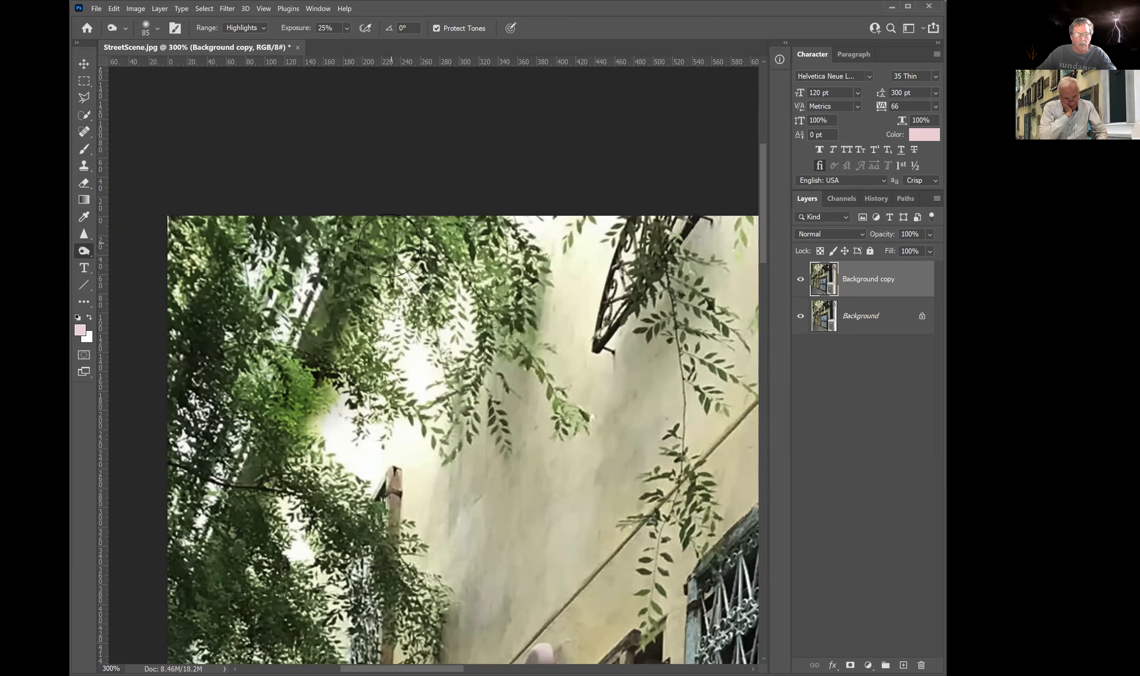
click(85, 166)
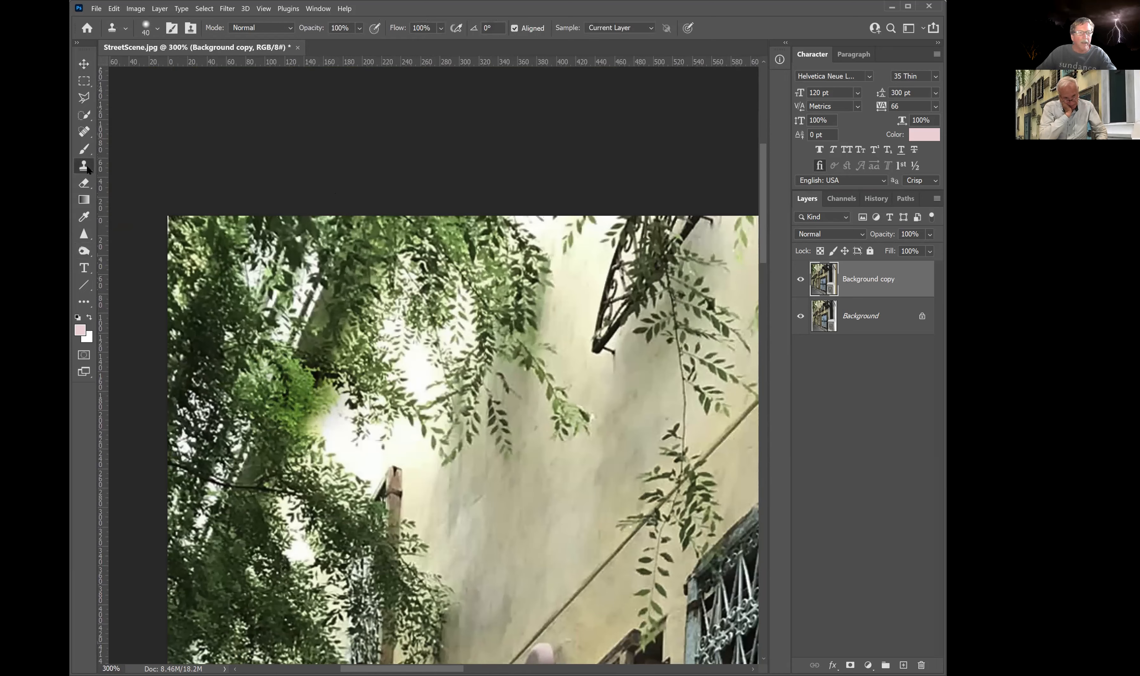
click(157, 30)
drag(148, 65, 142, 65)
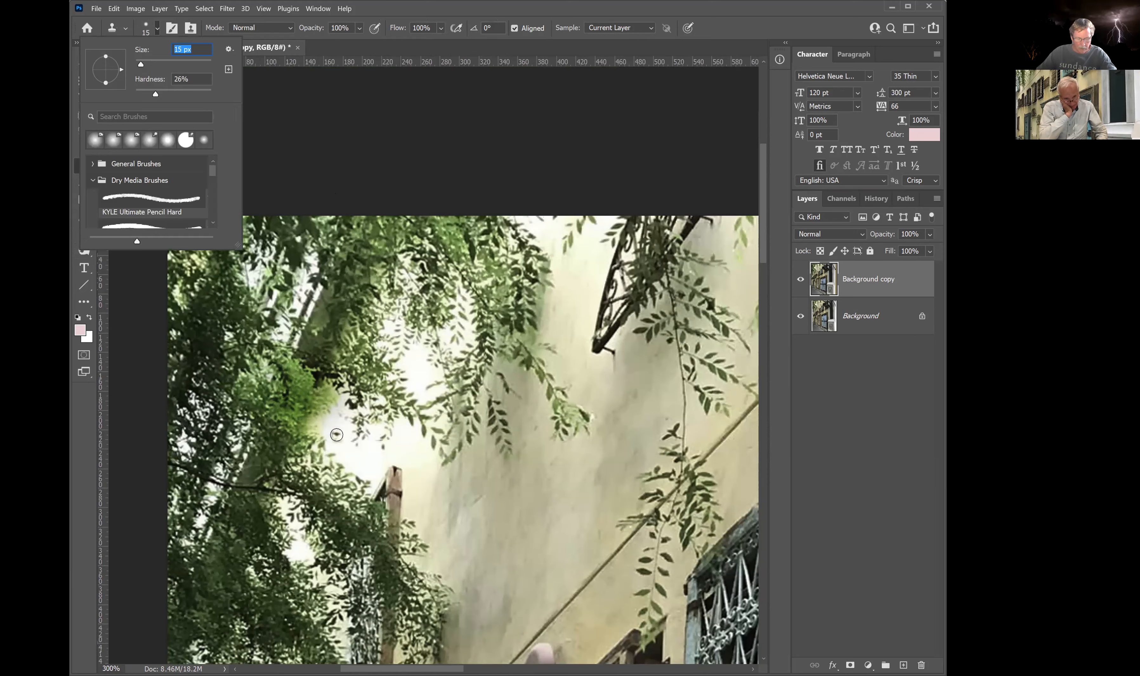
drag(331, 430, 327, 423)
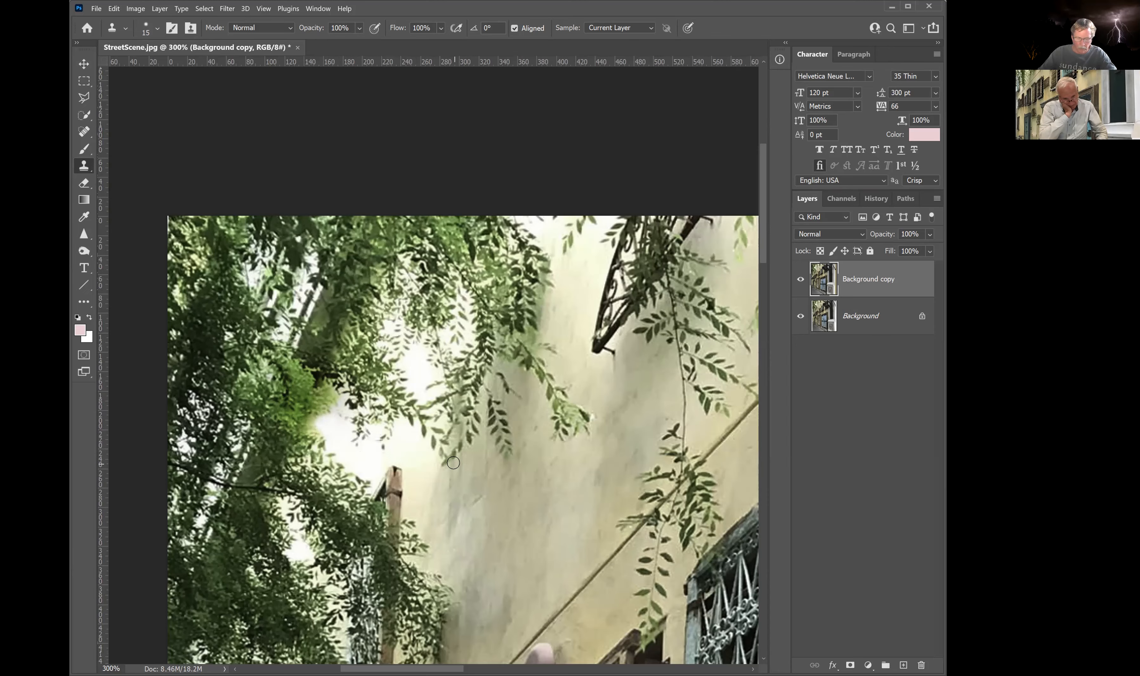
Outline the round wall lamp with a 2 px feathered Polygonal Lasso selection that follows the edge of the adjoining window grille.
key(ctrl+minus)
key(ctrl+minus)
key(ctrl+minus)
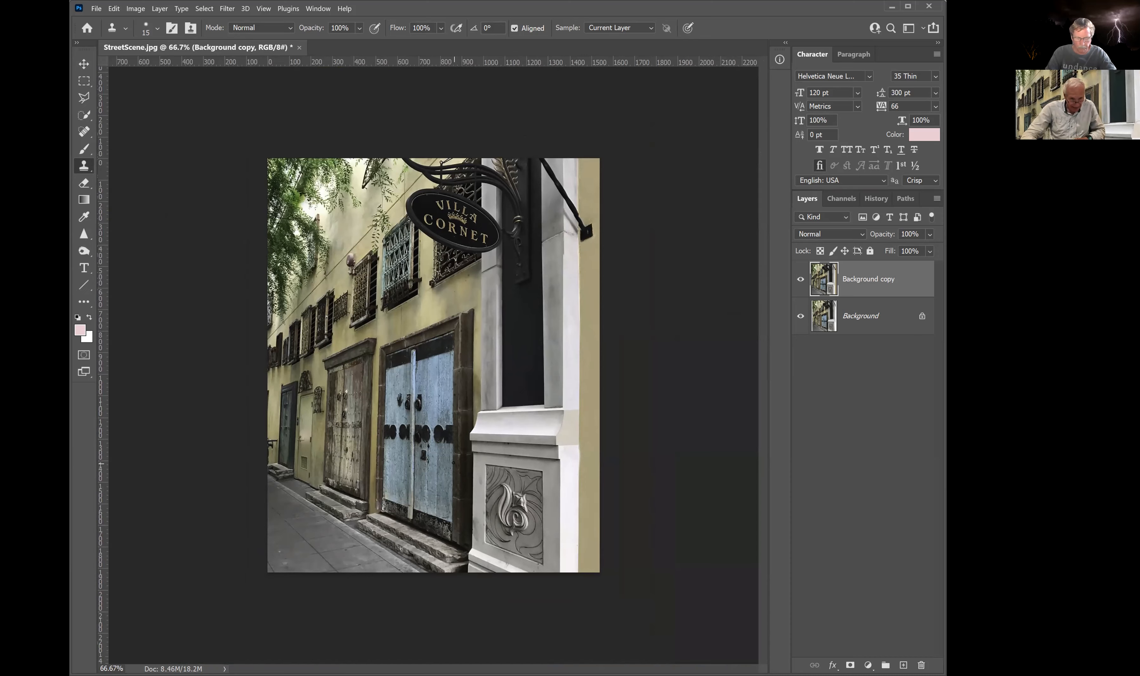
scroll(454, 466, up, 3)
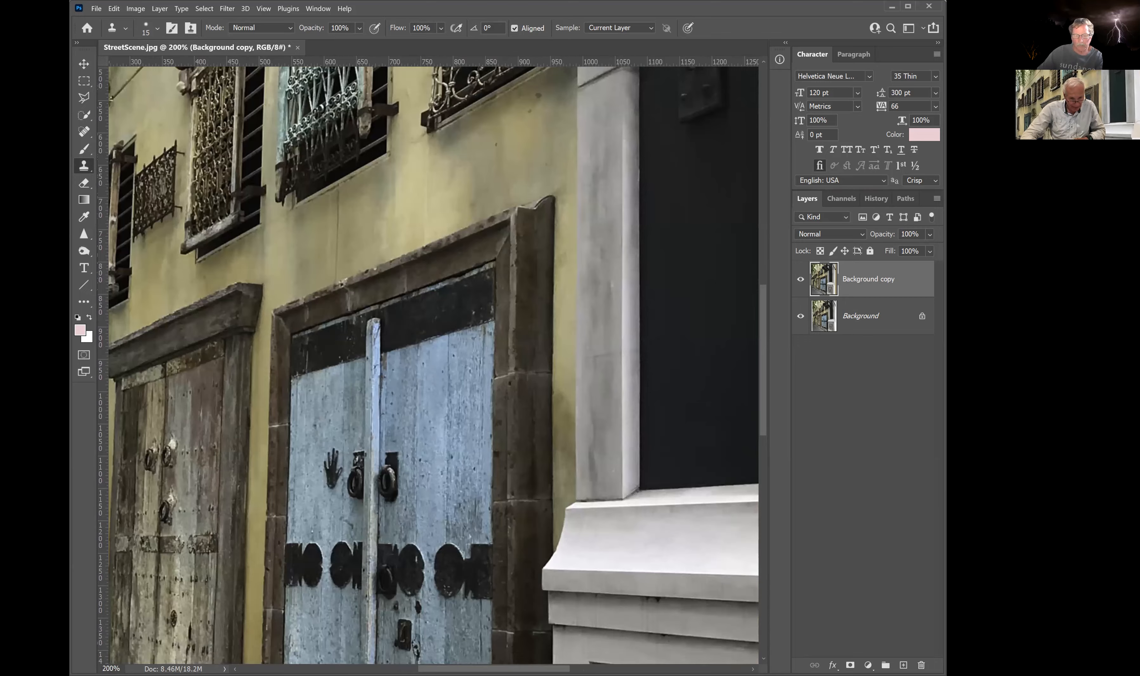
scroll(591, 408, left, 5)
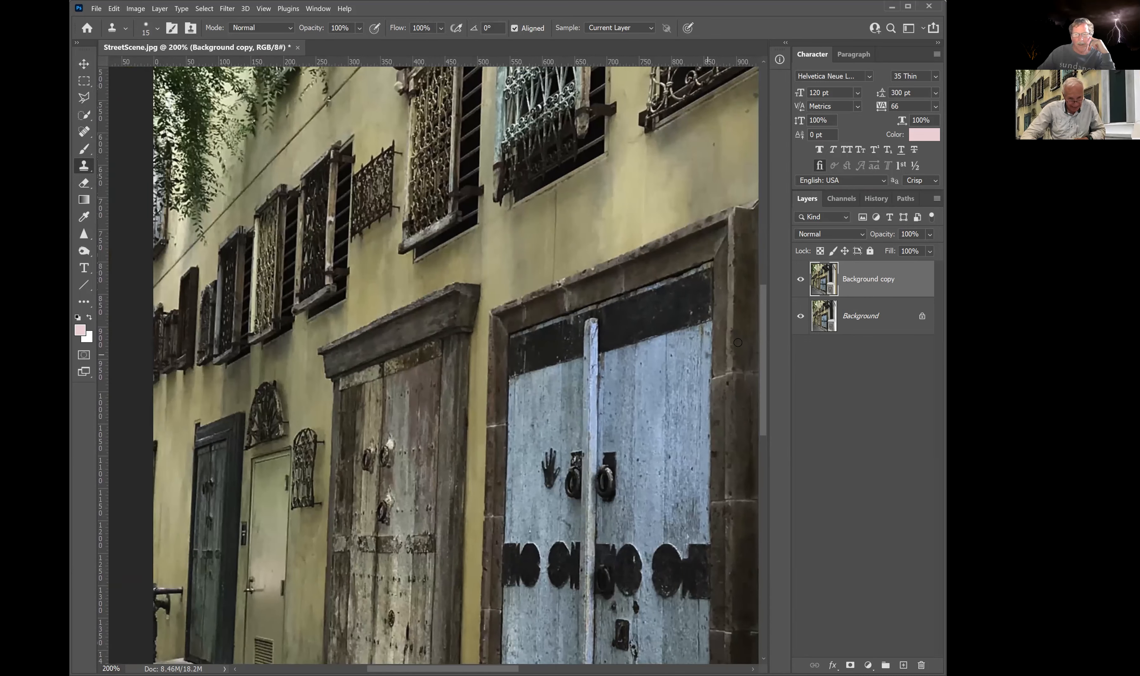
drag(762, 330, 769, 268)
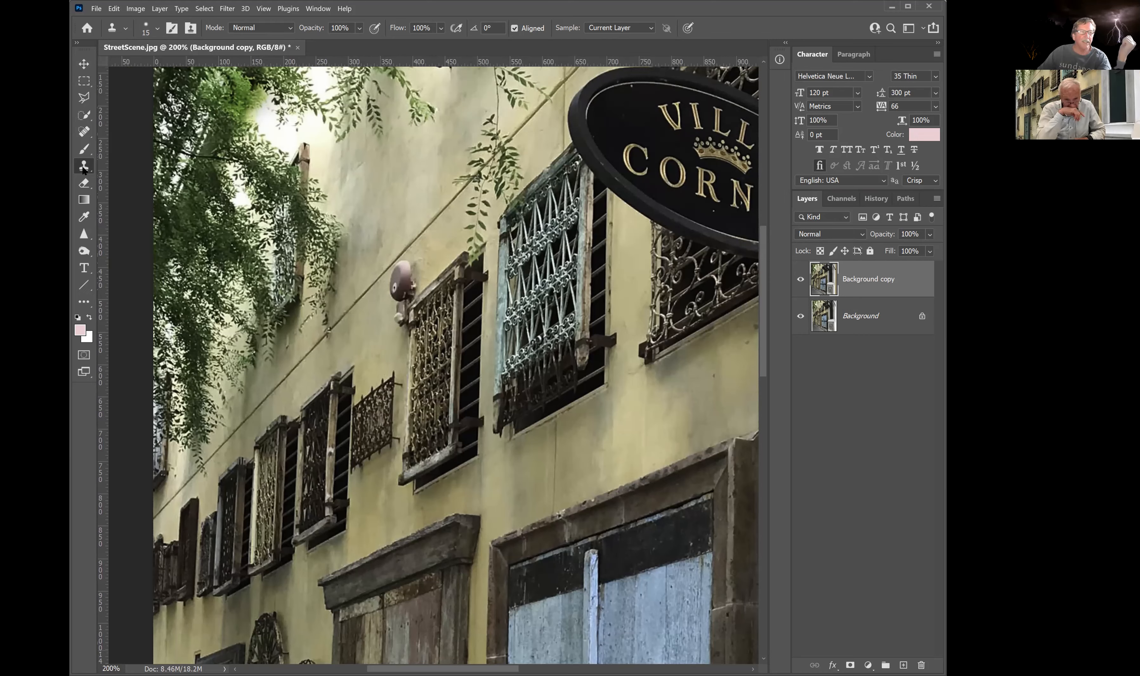
click(85, 99)
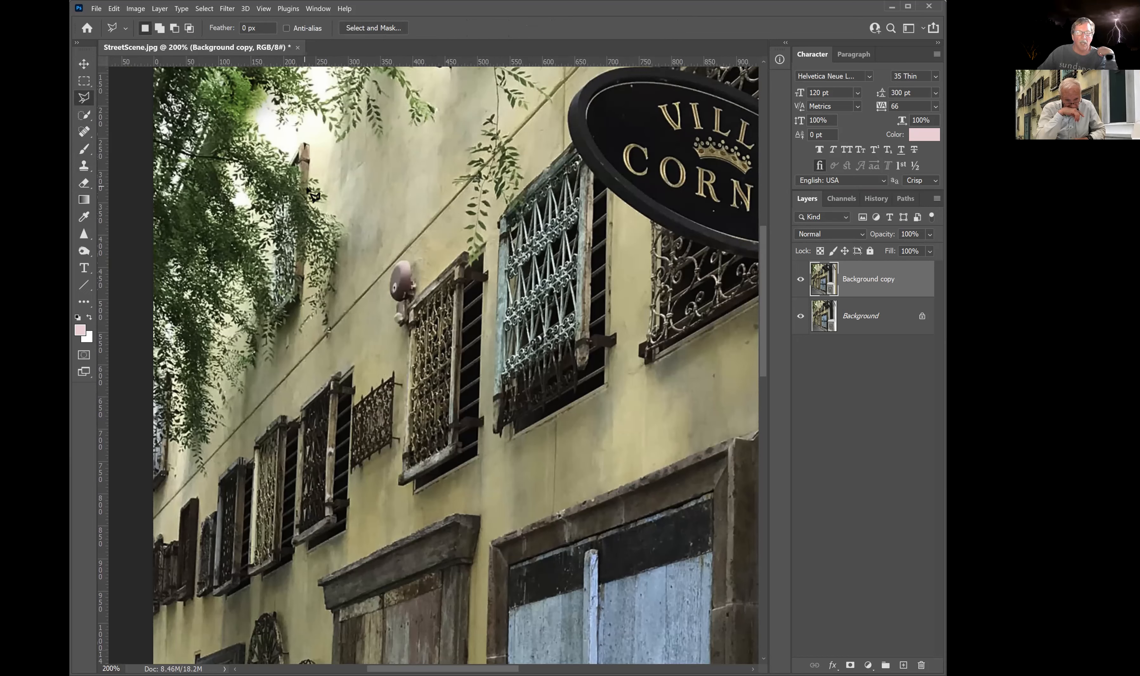
double_click(243, 27)
text(2)
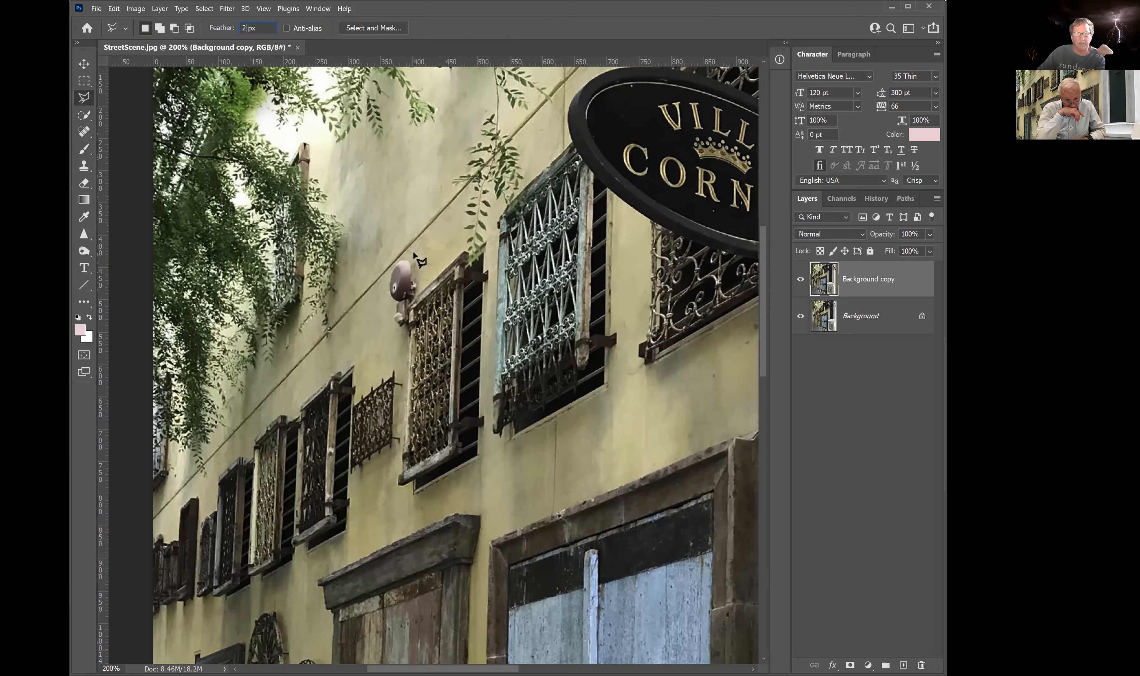
mouse_move(412, 250)
mouse_down()
mouse_move(379, 290)
mouse_move(388, 328)
mouse_move(408, 327)
mouse_move(409, 302)
mouse_move(461, 252)
mouse_move(426, 239)
mouse_move(413, 253)
mouse_up()
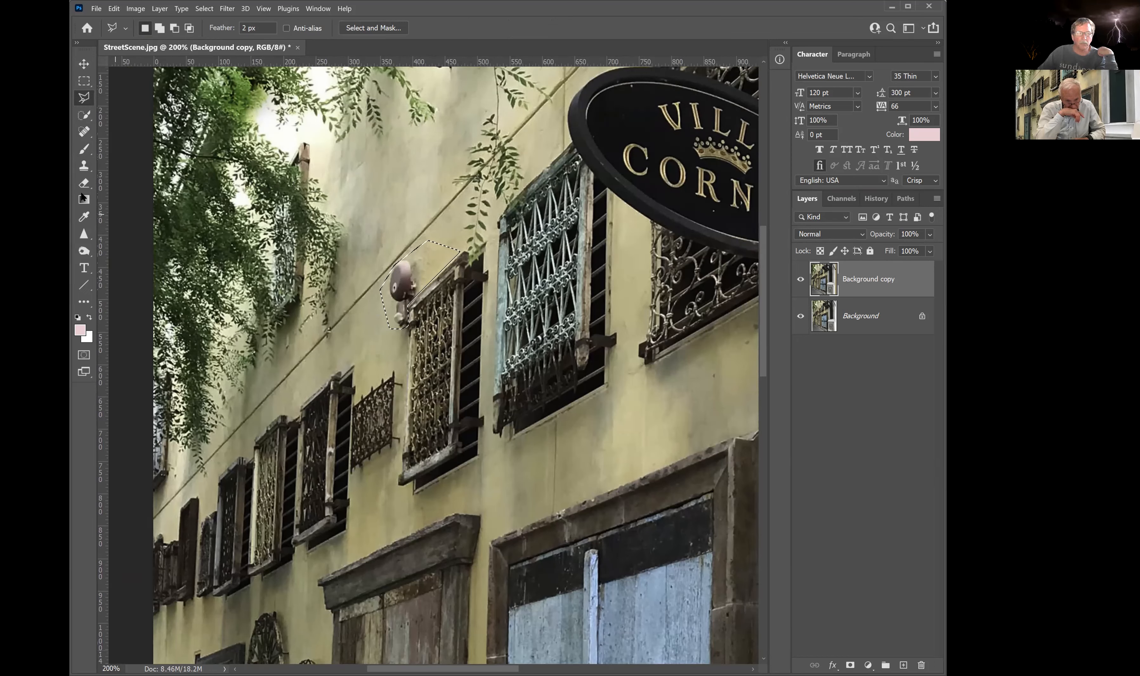
Cover the selected lamp with cloned yellow wall using a 49 px Clone Stamp brush at 16% hardness.
click(84, 167)
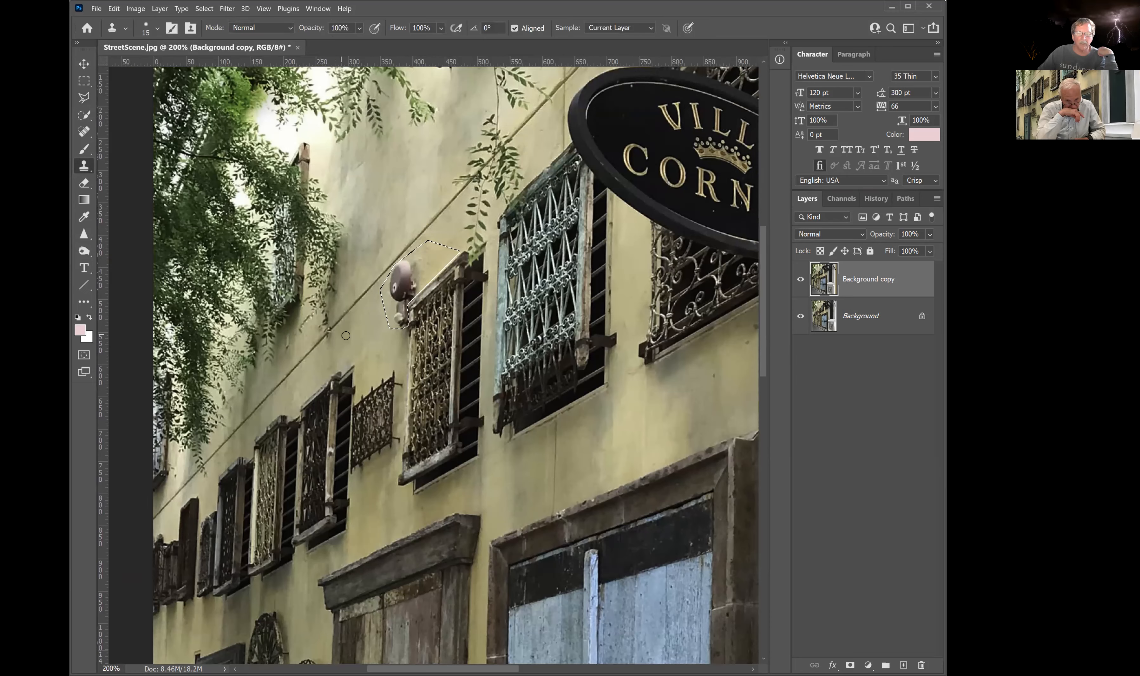
click(157, 27)
drag(165, 95, 148, 95)
click(161, 64)
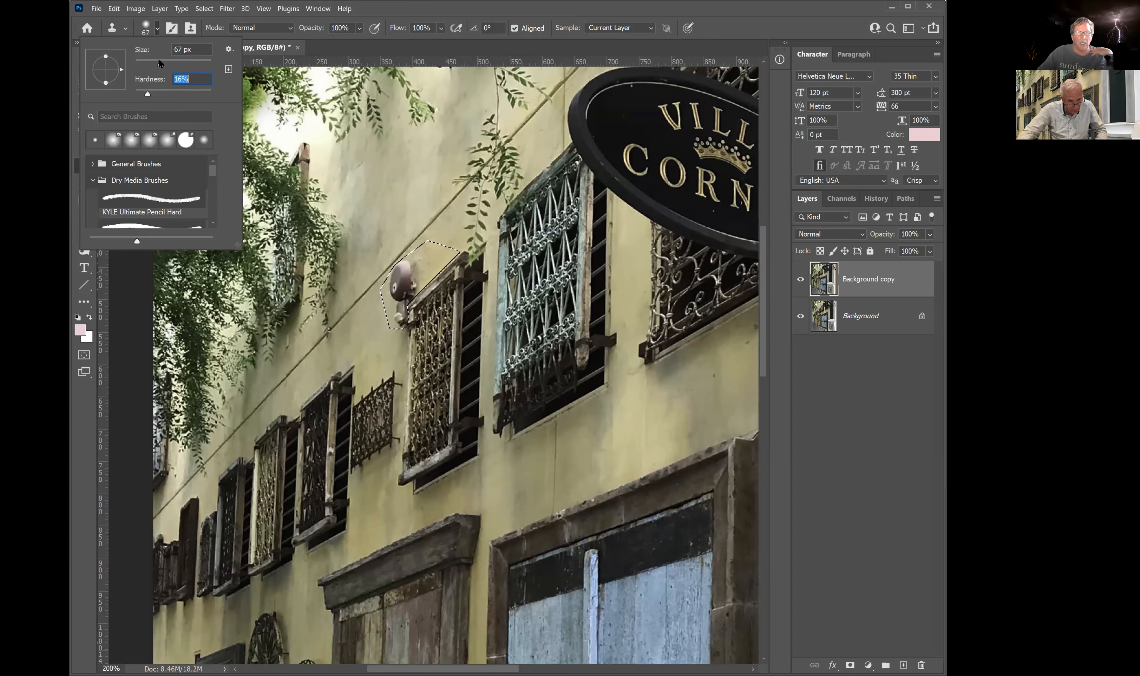
click(154, 62)
click(154, 64)
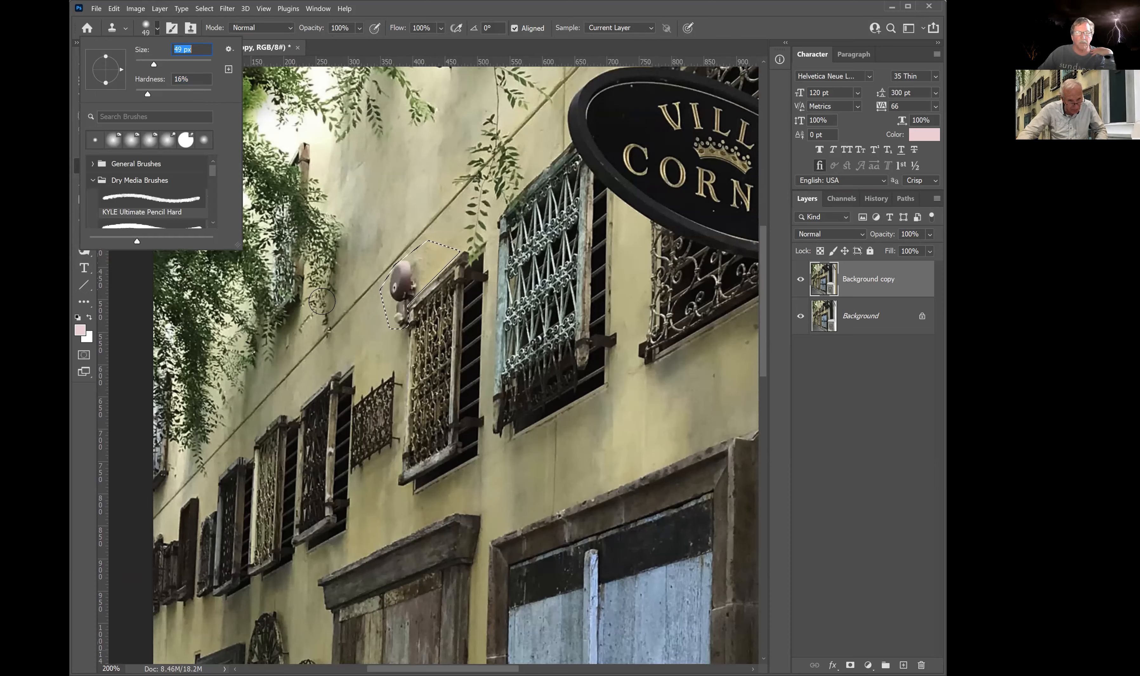
alt+click(347, 344)
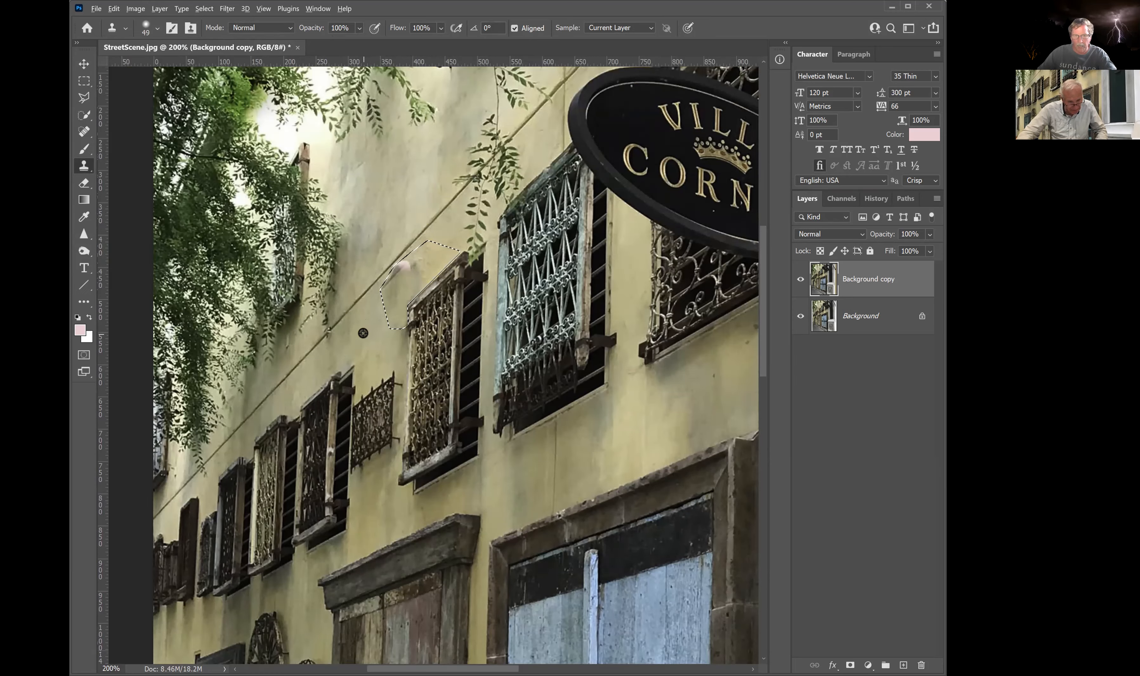
mouse_move(399, 279)
mouse_down()
mouse_move(414, 261)
mouse_move(387, 292)
mouse_up()
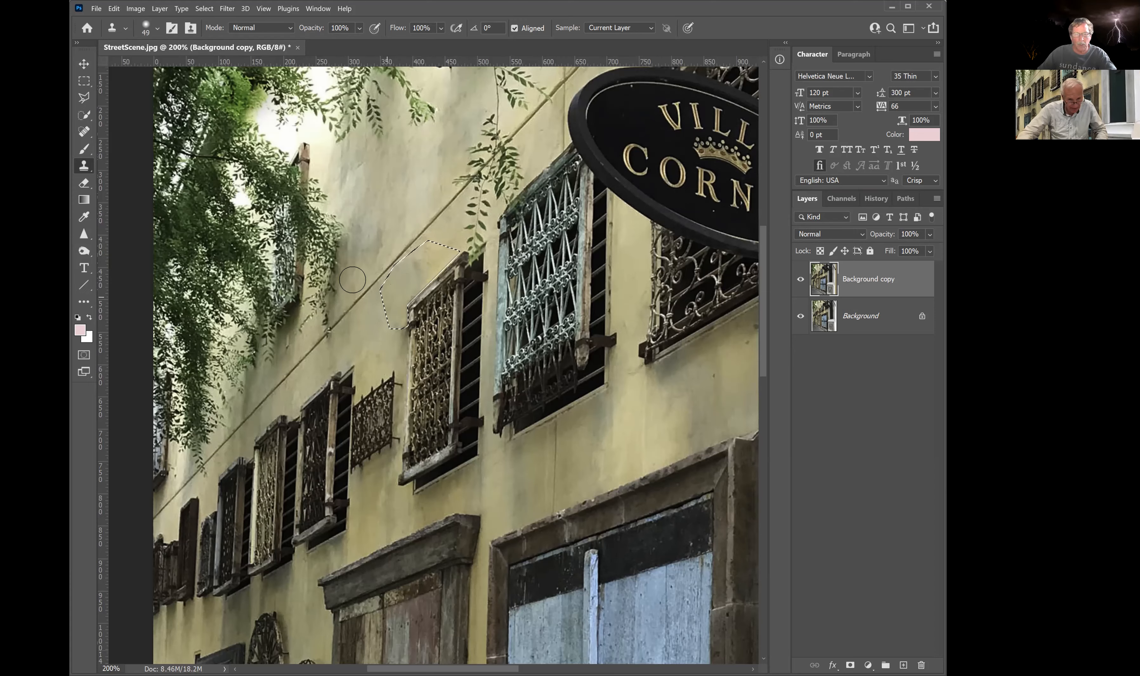
Deselect the area and blend the cloned wall beside the grille with a 27 px Clone Stamp brush at 66% opacity.
click(83, 81)
click(229, 101)
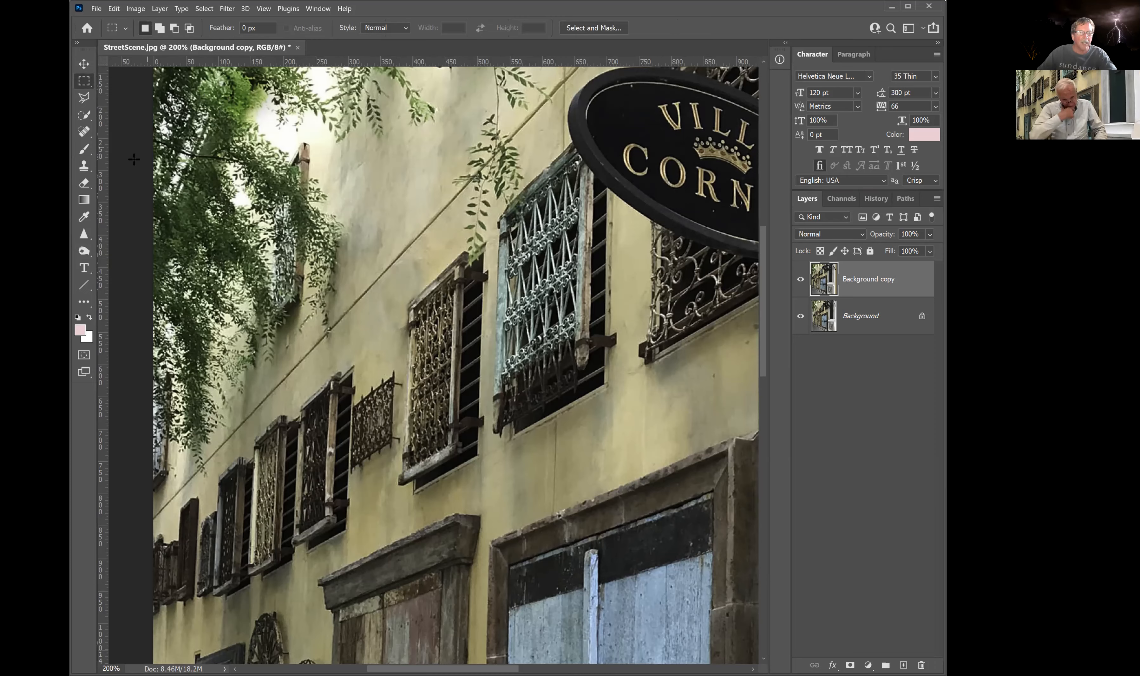
click(84, 165)
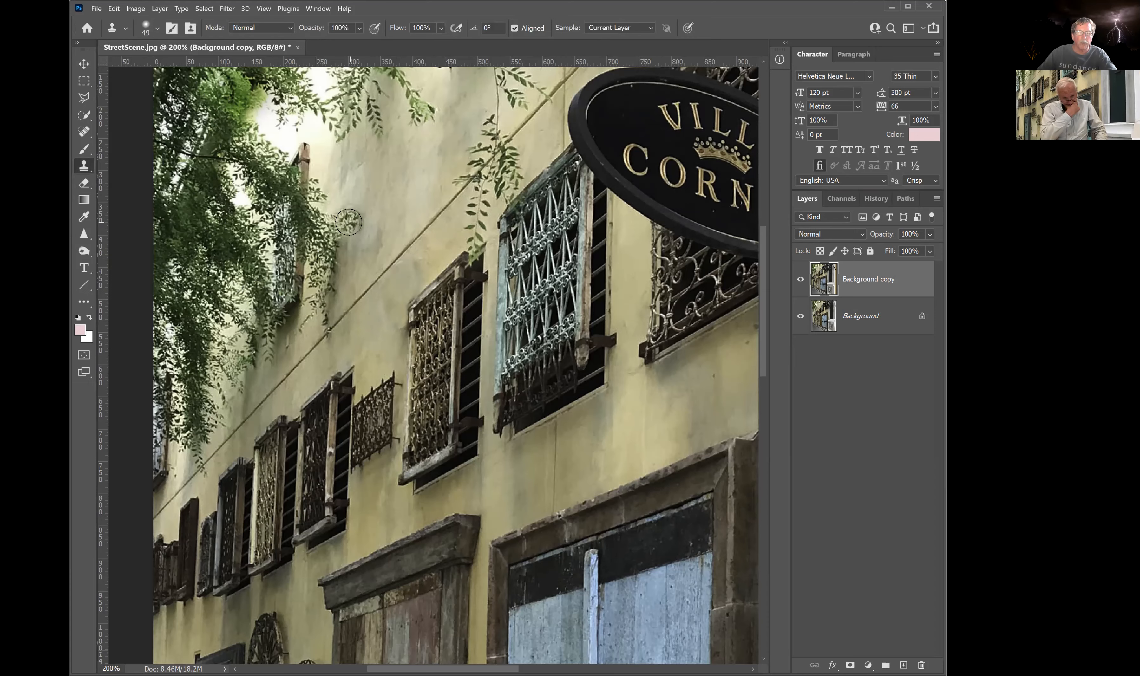
click(359, 29)
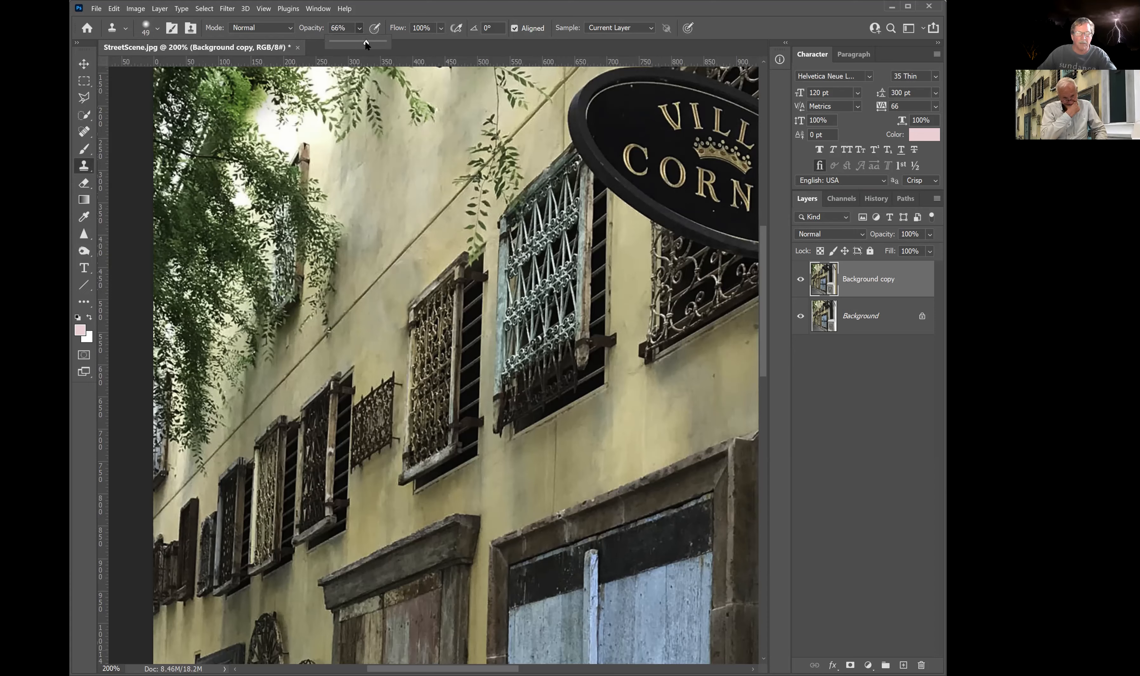
click(156, 29)
drag(146, 62, 145, 62)
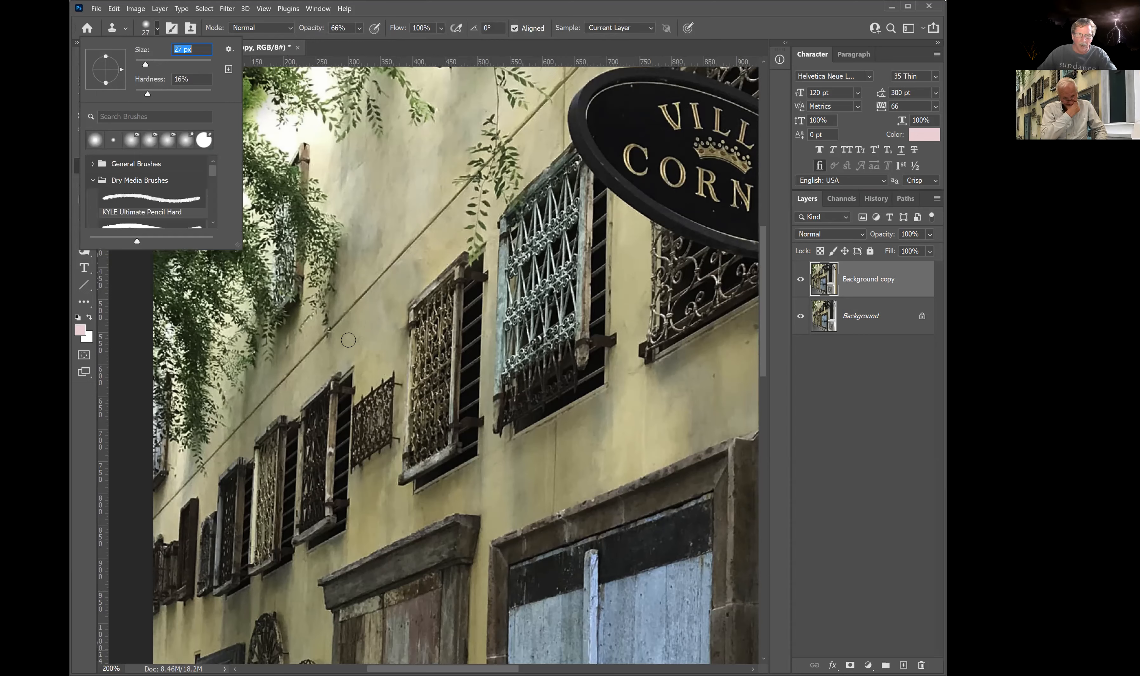
alt+click(355, 339)
click(385, 318)
drag(387, 305, 385, 297)
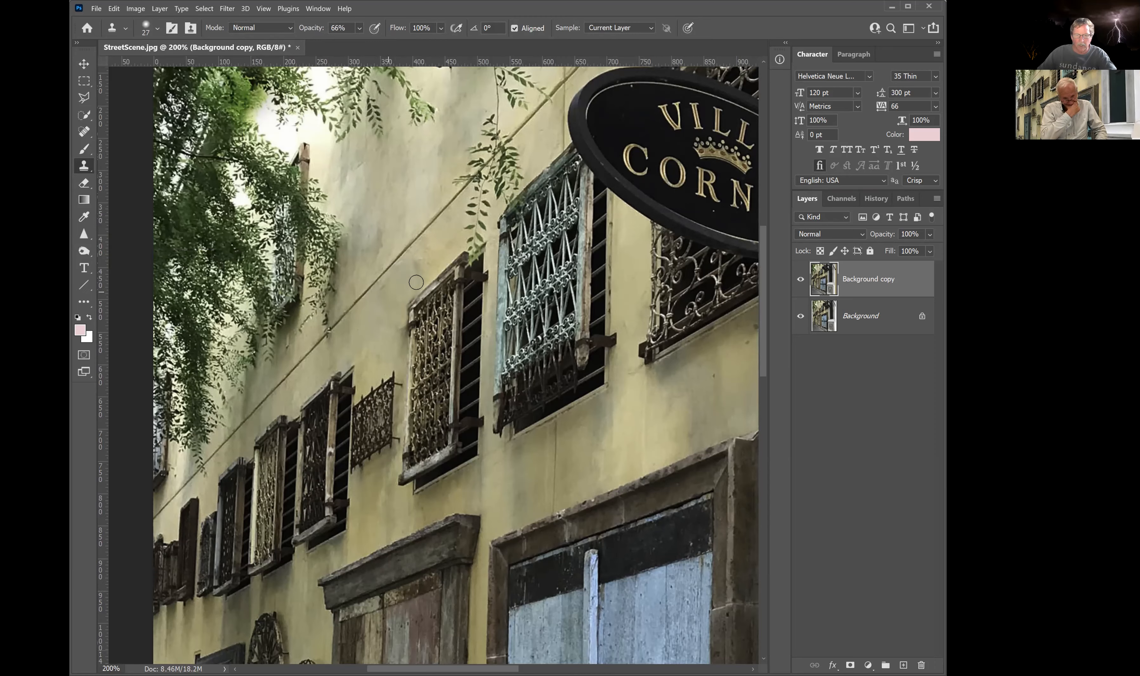
Rebuild the diagonal wall line across the former lamp area by cloning from its upper stretch.
alt+click(444, 231)
mouse_move(424, 252)
mouse_down()
mouse_move(409, 262)
mouse_move(416, 278)
mouse_move(397, 275)
mouse_move(415, 262)
mouse_move(384, 291)
mouse_up()
alt+click(434, 246)
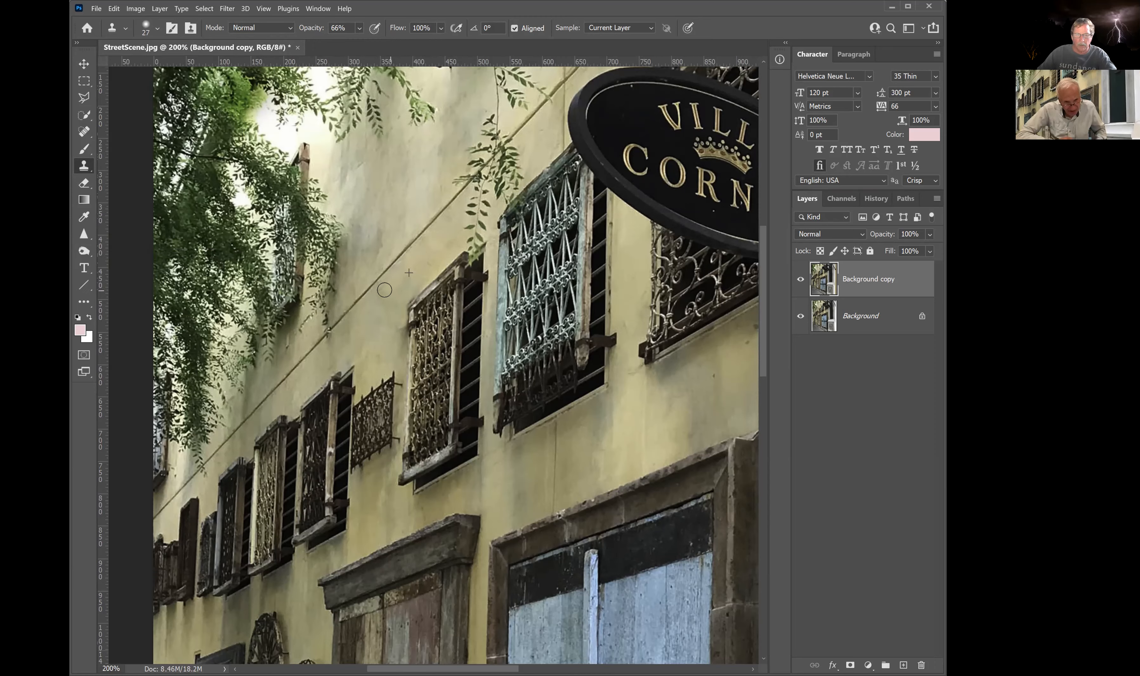